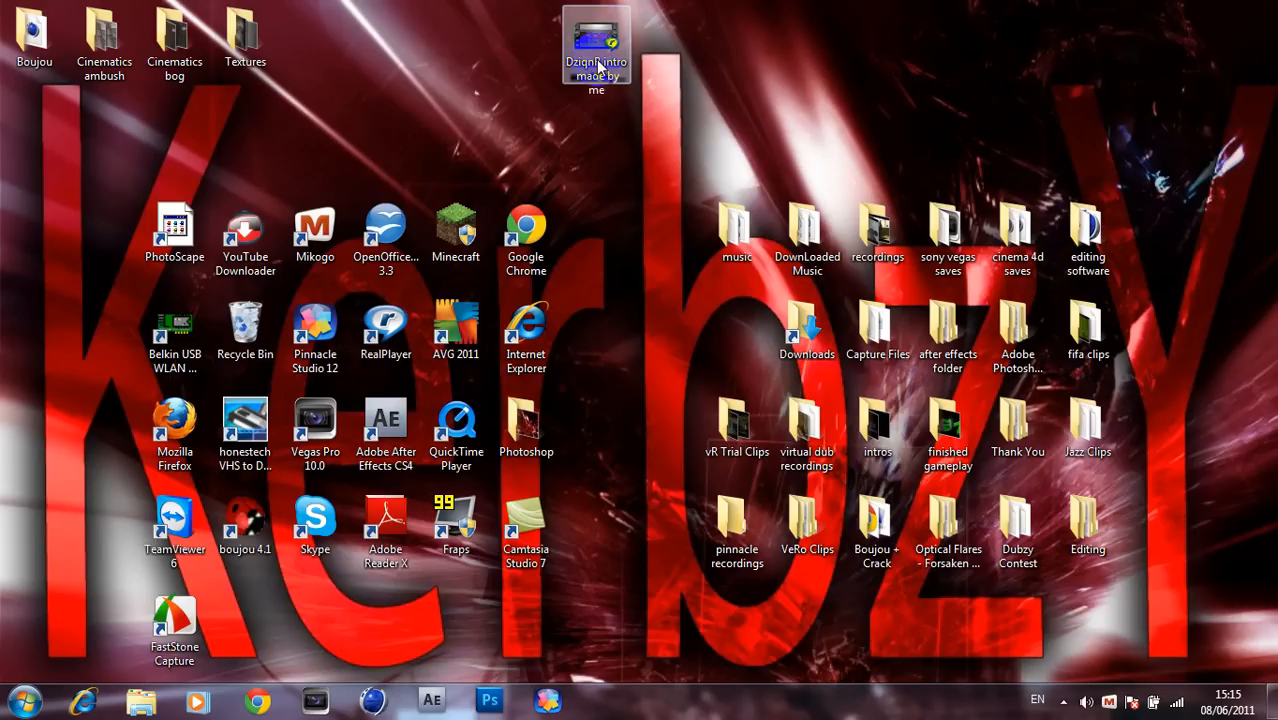
Play the finished intro video from the desktop as a reference and close the media player
double_click(592, 57)
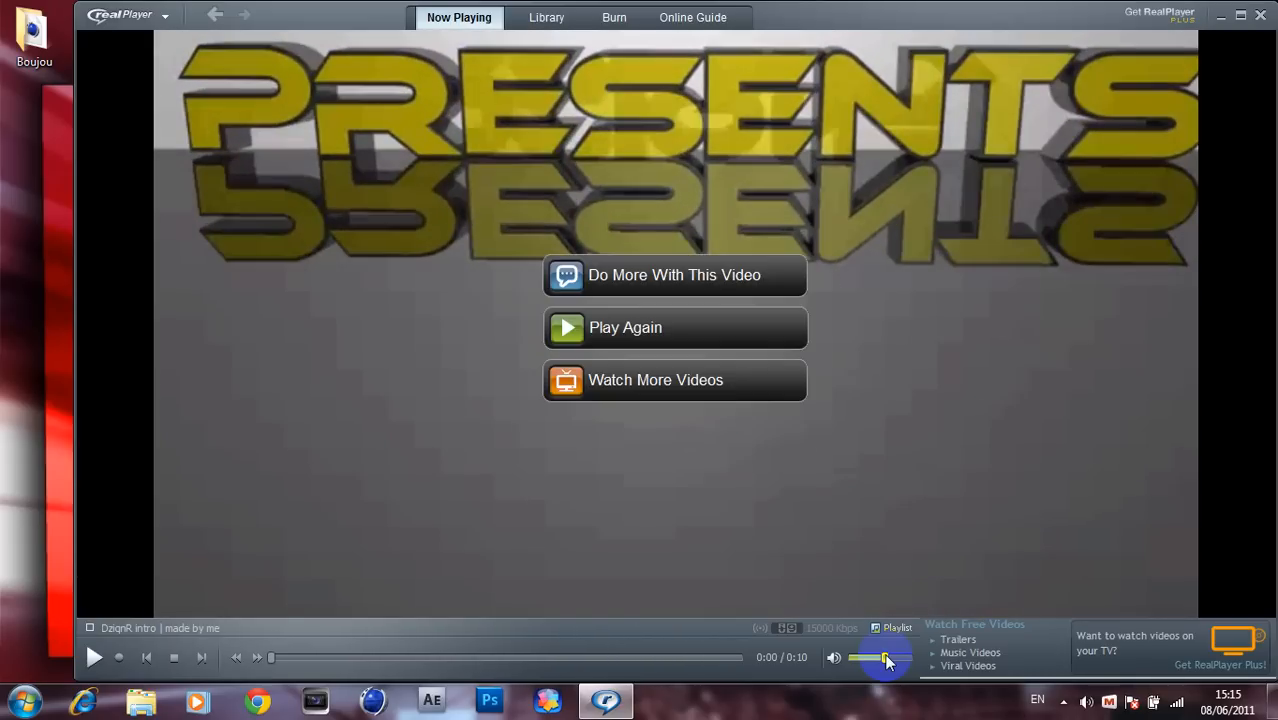
click(1261, 15)
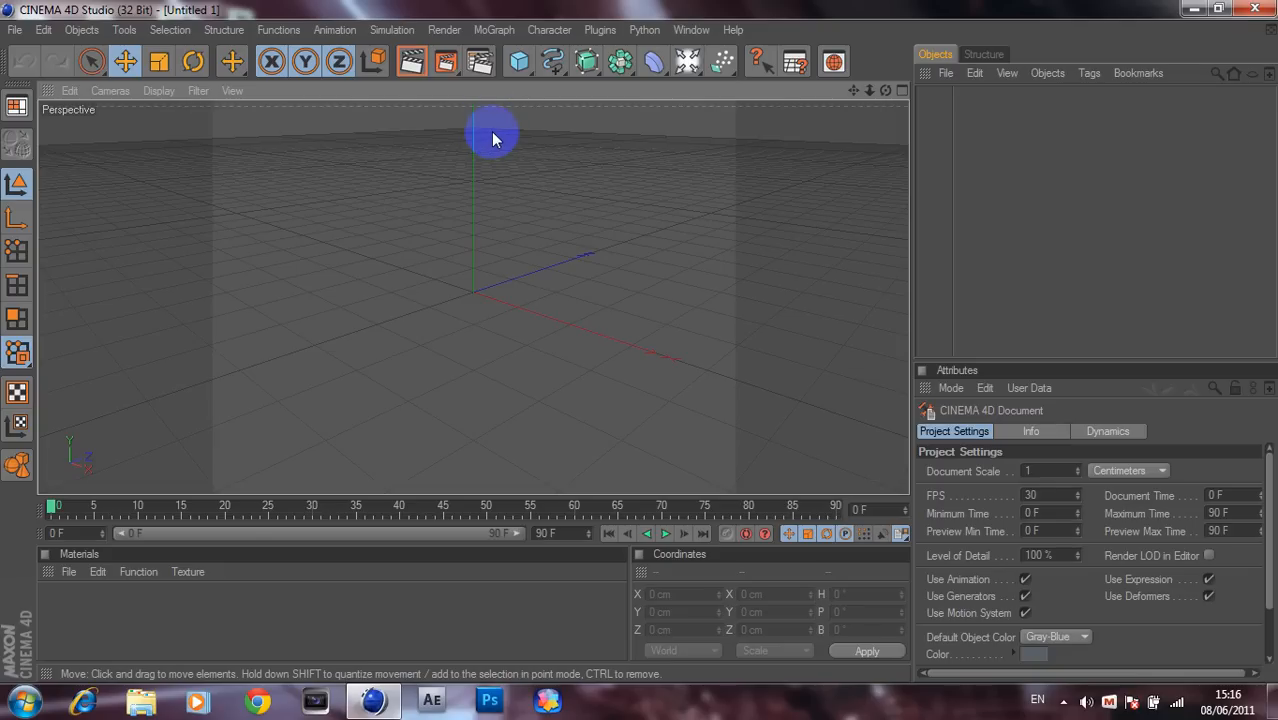
Set the render output to the HDV/HDTV 720 29.97 film/video preset in the Cinema 4D render settings
click(479, 61)
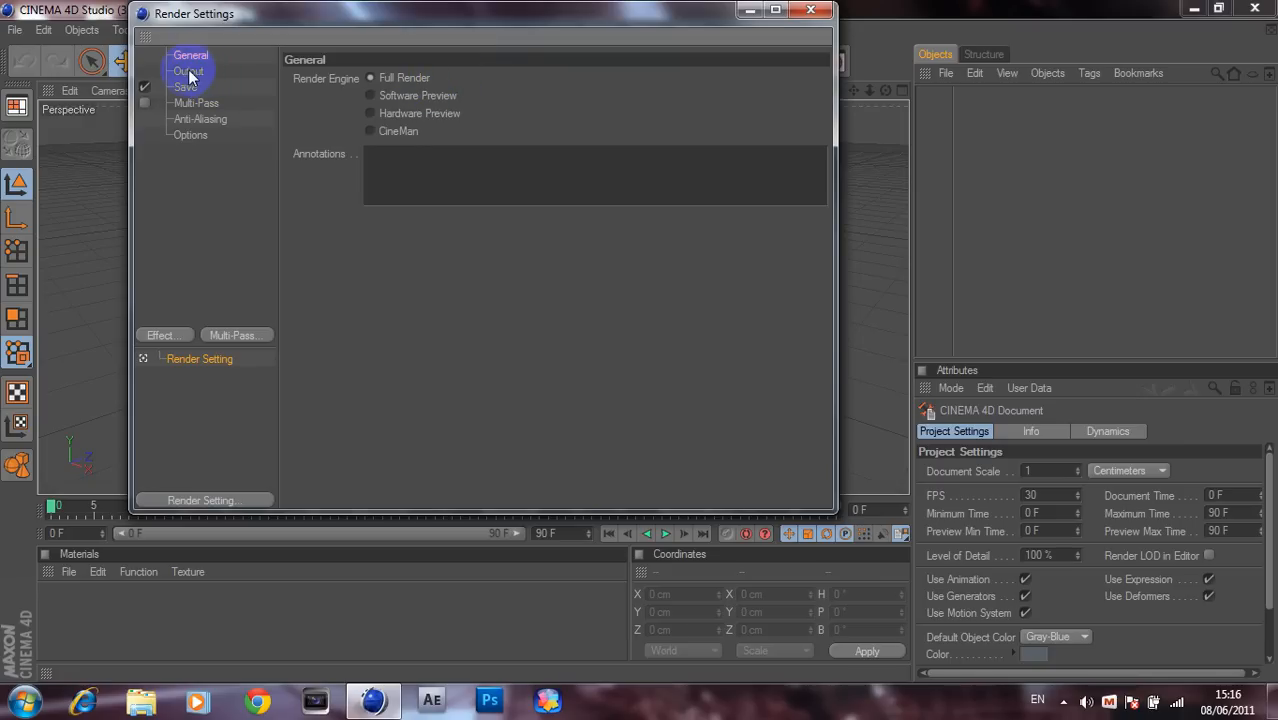
click(189, 73)
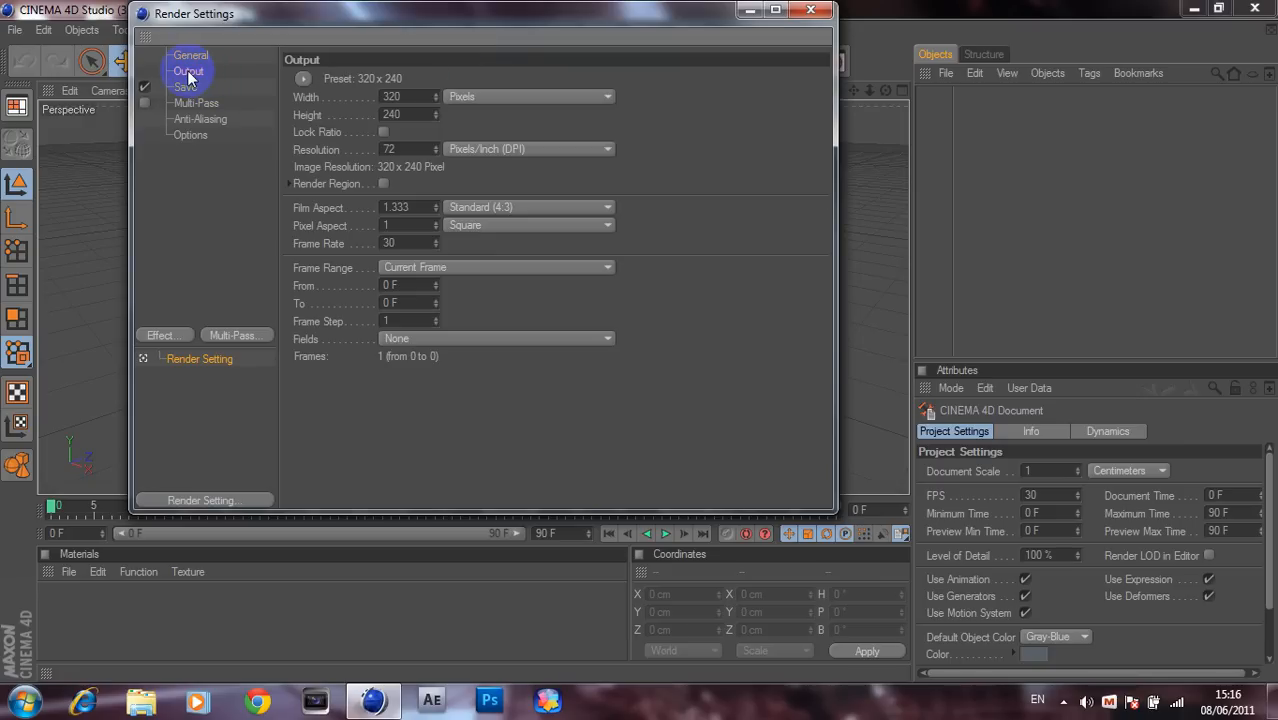
click(304, 80)
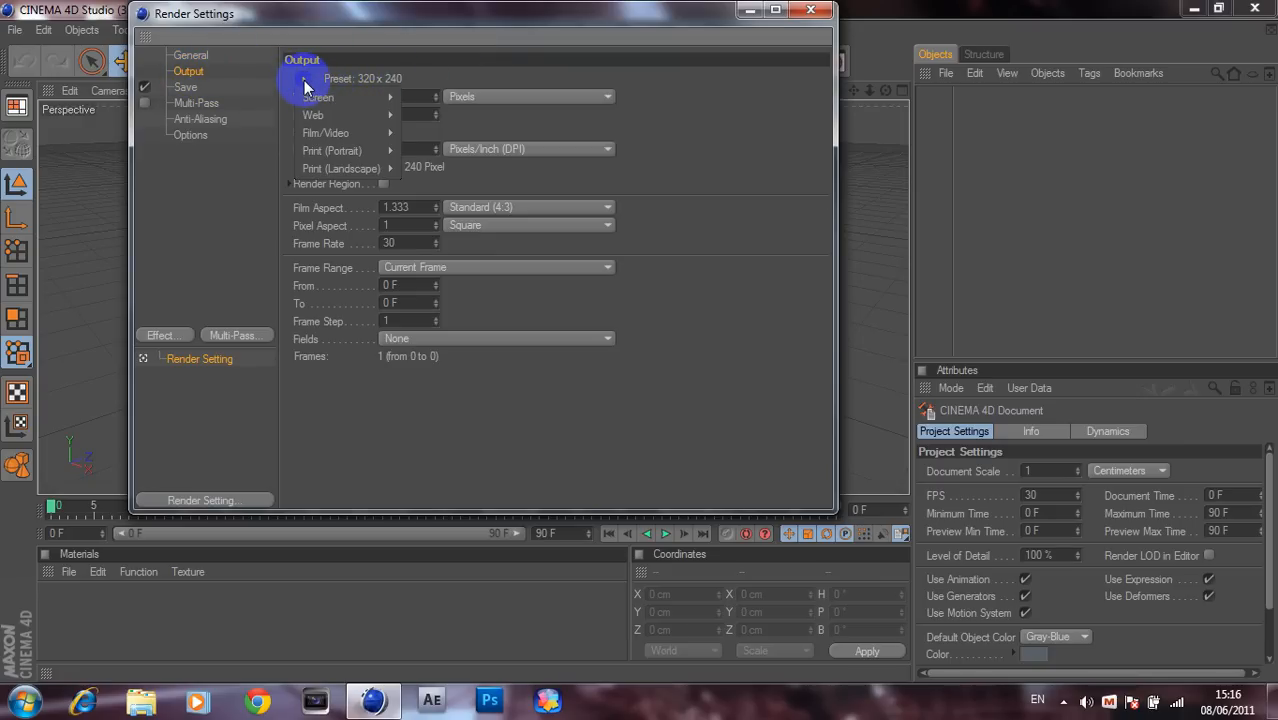
mouse_move(325, 135)
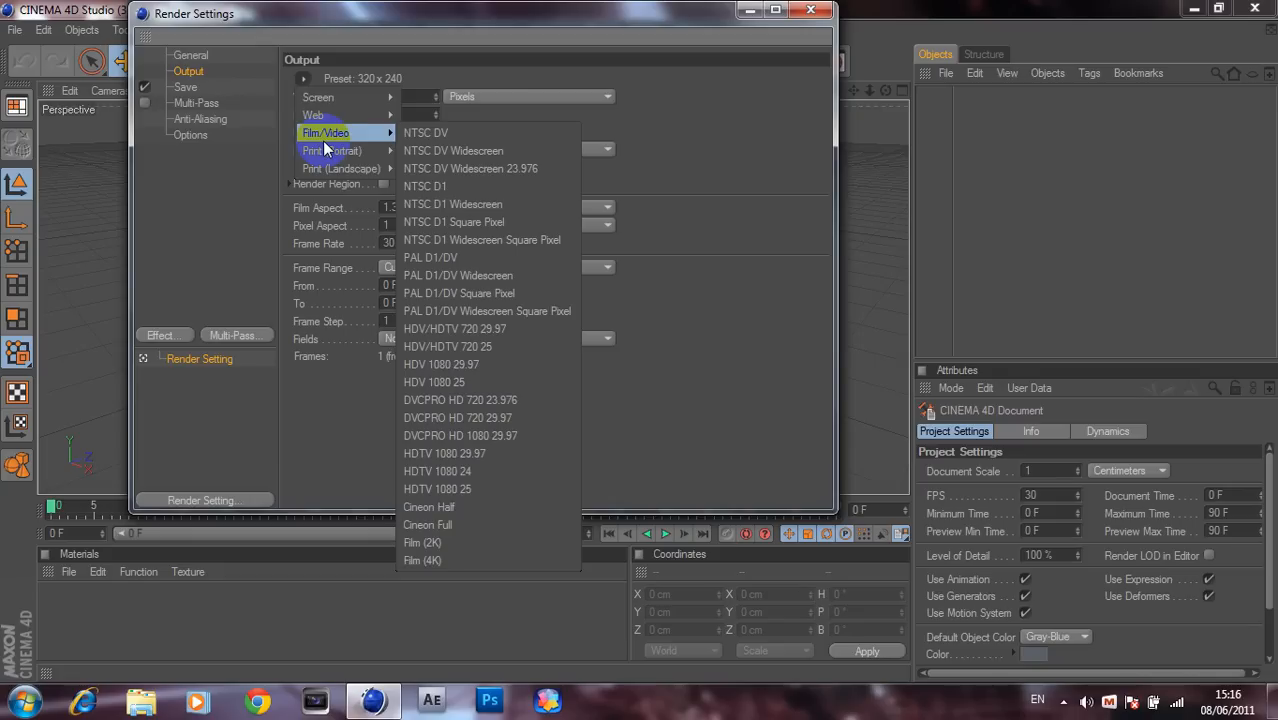
click(455, 329)
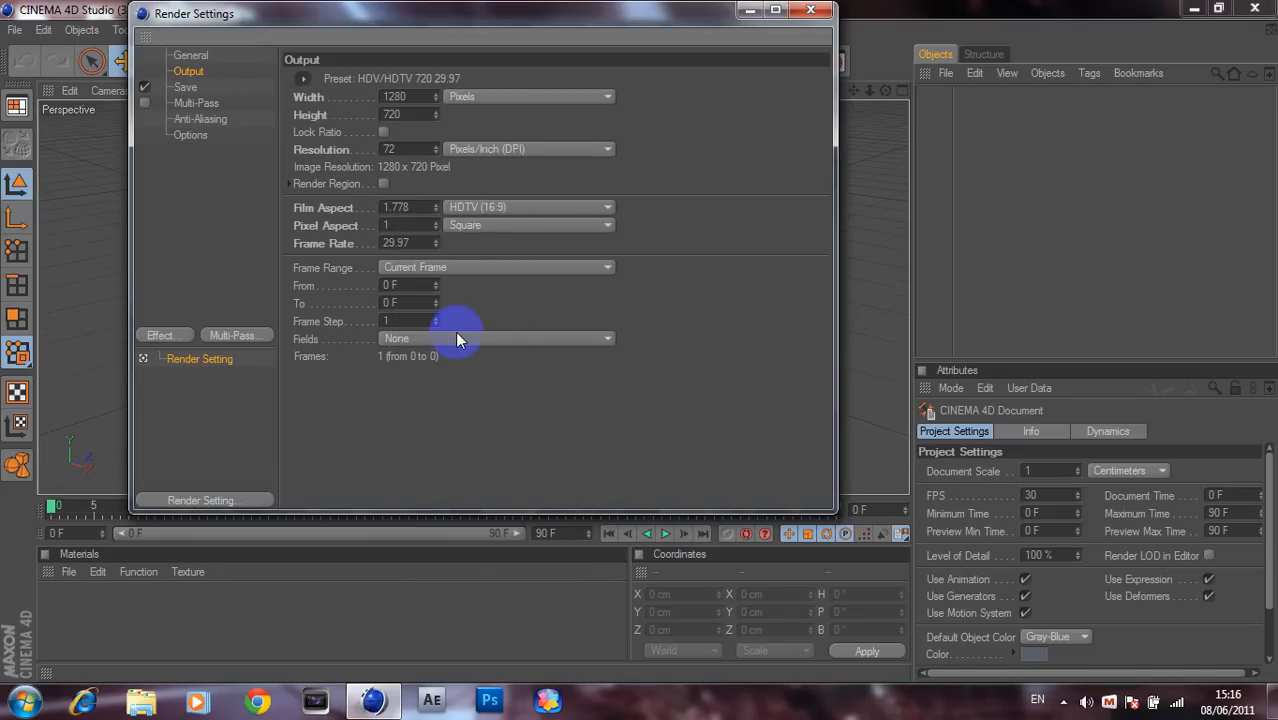
Review the render's save location and file format options, and close the render settings
click(186, 88)
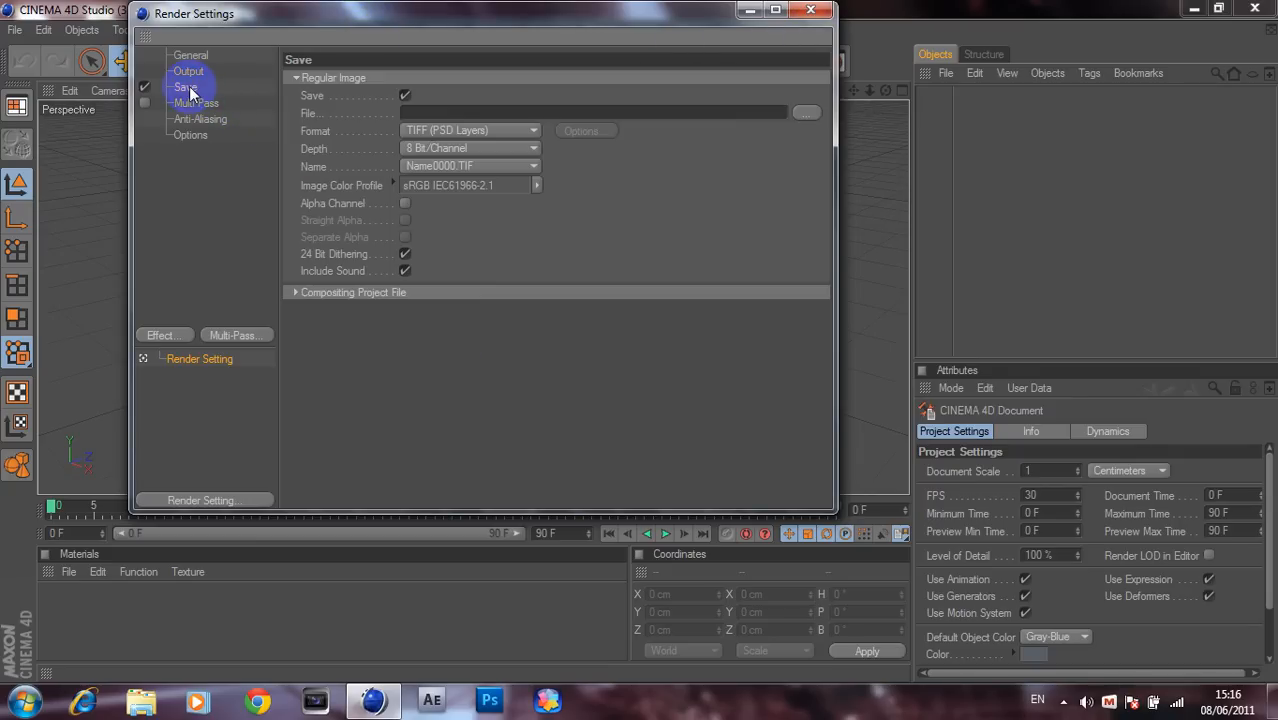
click(805, 113)
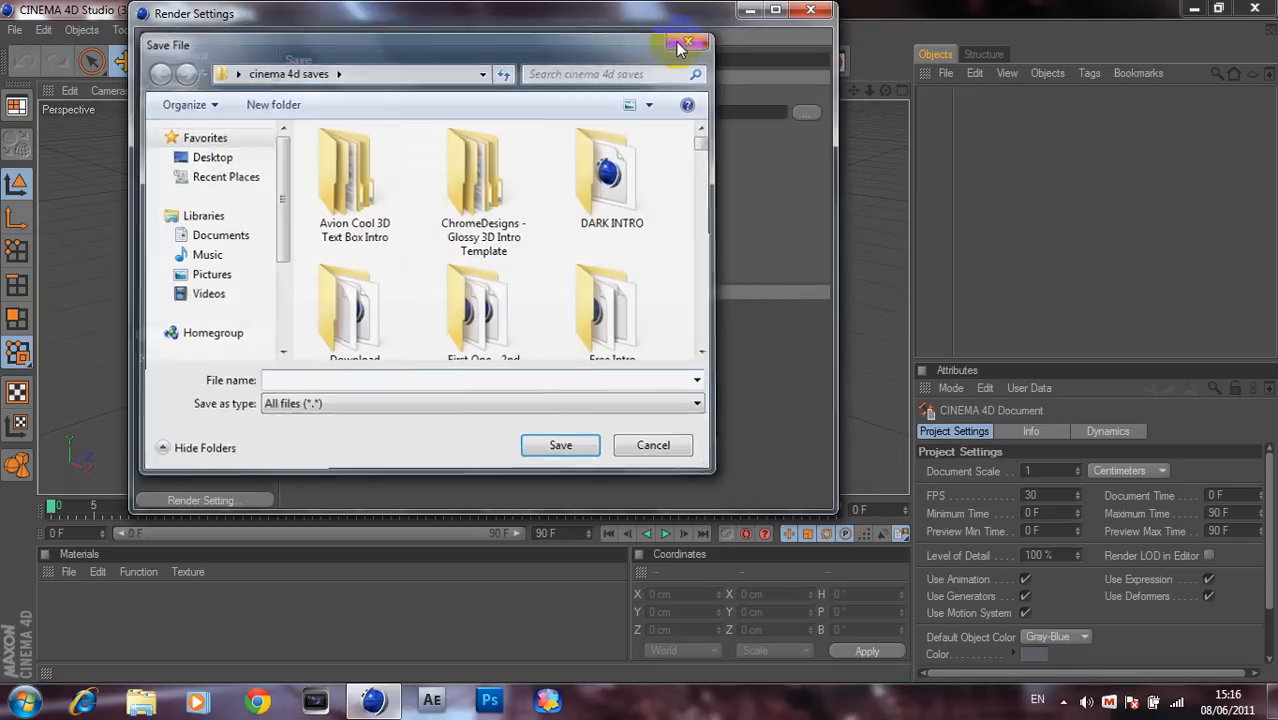
key(Escape)
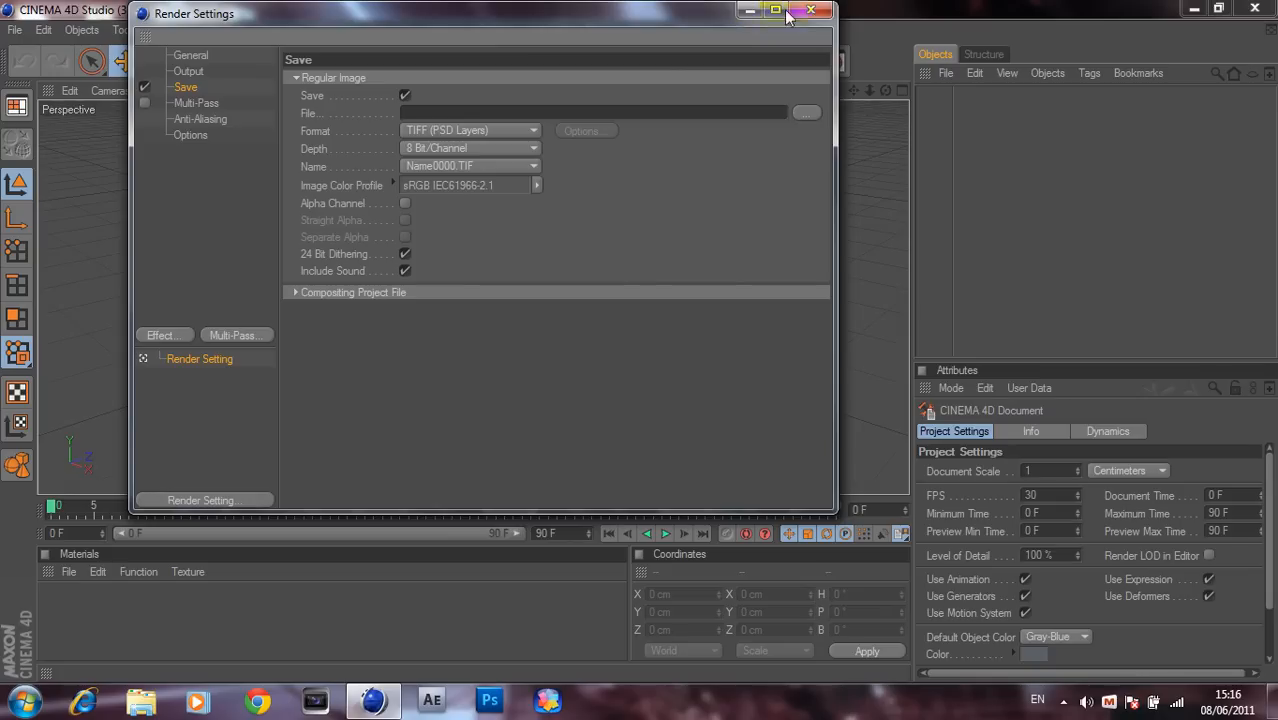
click(520, 130)
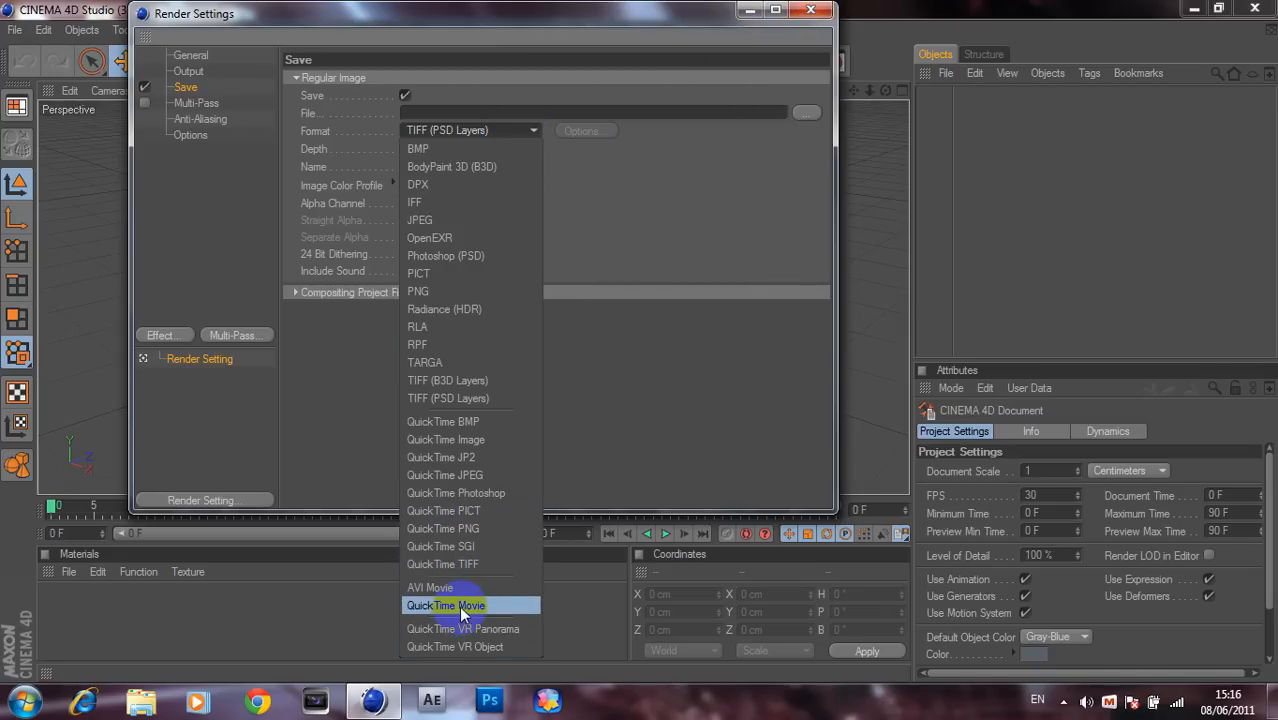
click(806, 14)
click(806, 12)
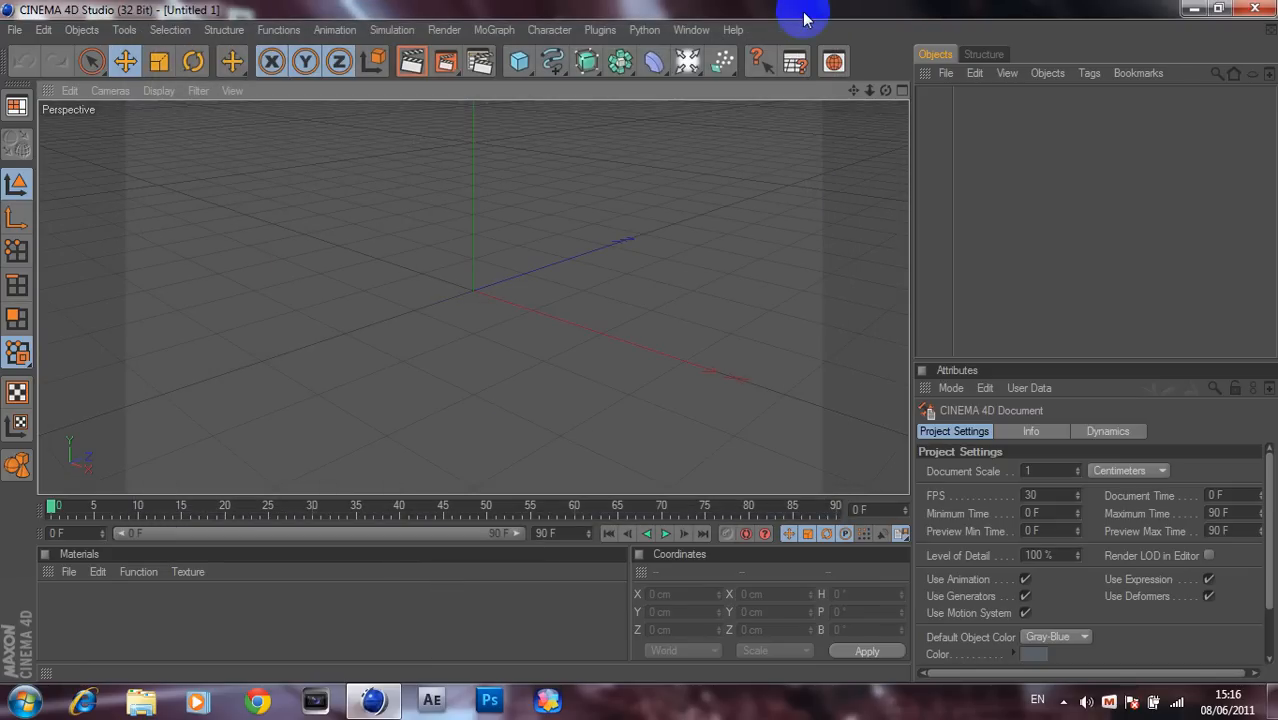
Add a MoText object to the scene and set its alignment to Middle
mouse_move(633, 345)
alt+mouse_down()
mouse_move(636, 368)
mouse_move(642, 343)
alt+mouse_up()
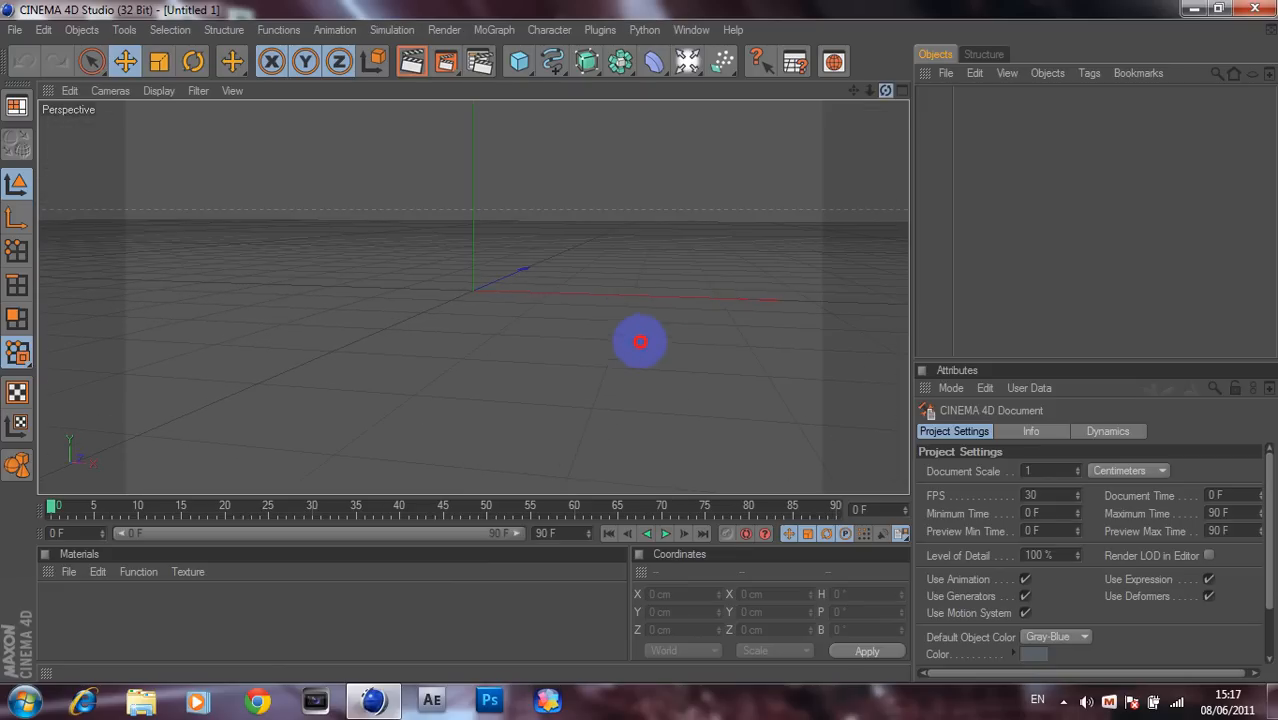
click(490, 30)
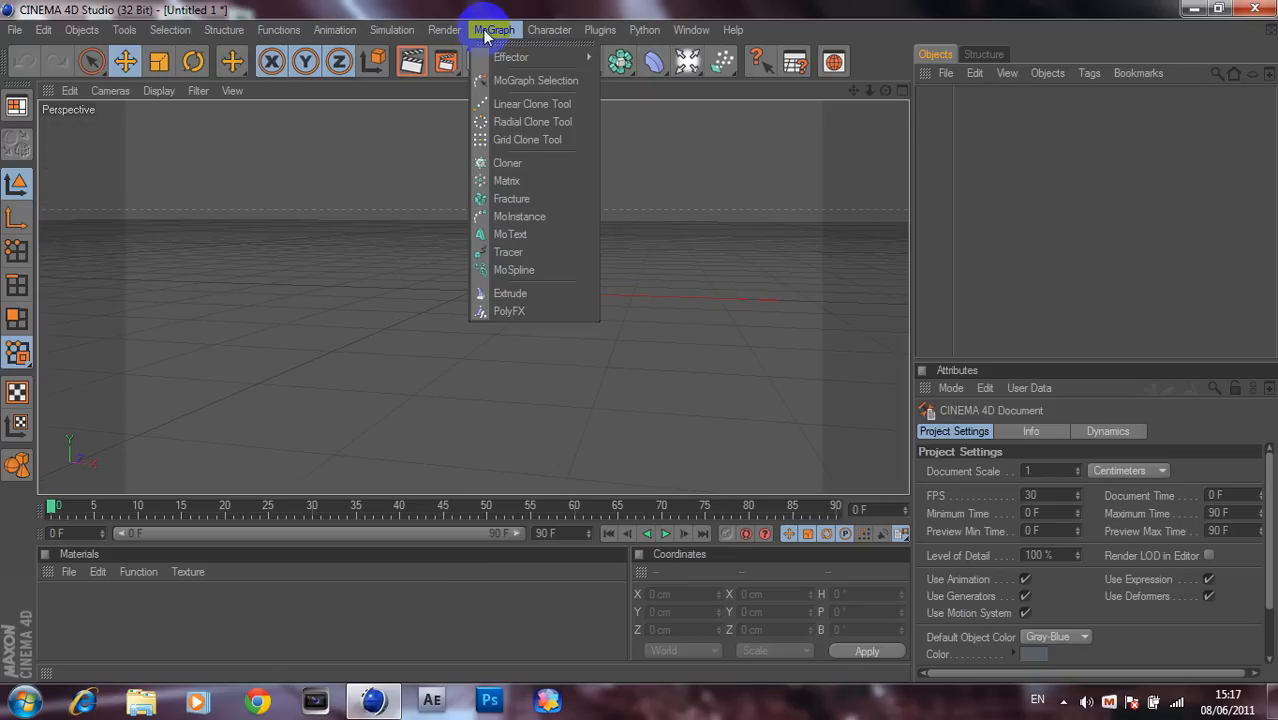
click(504, 234)
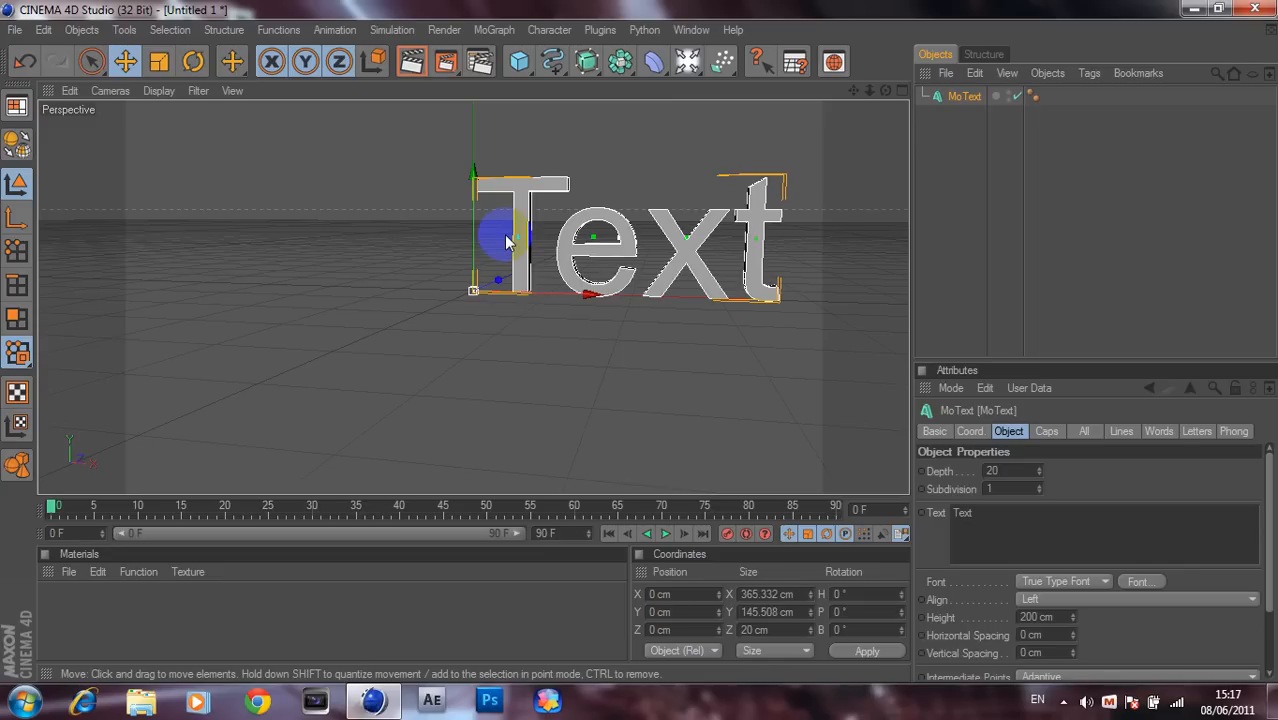
click(1038, 598)
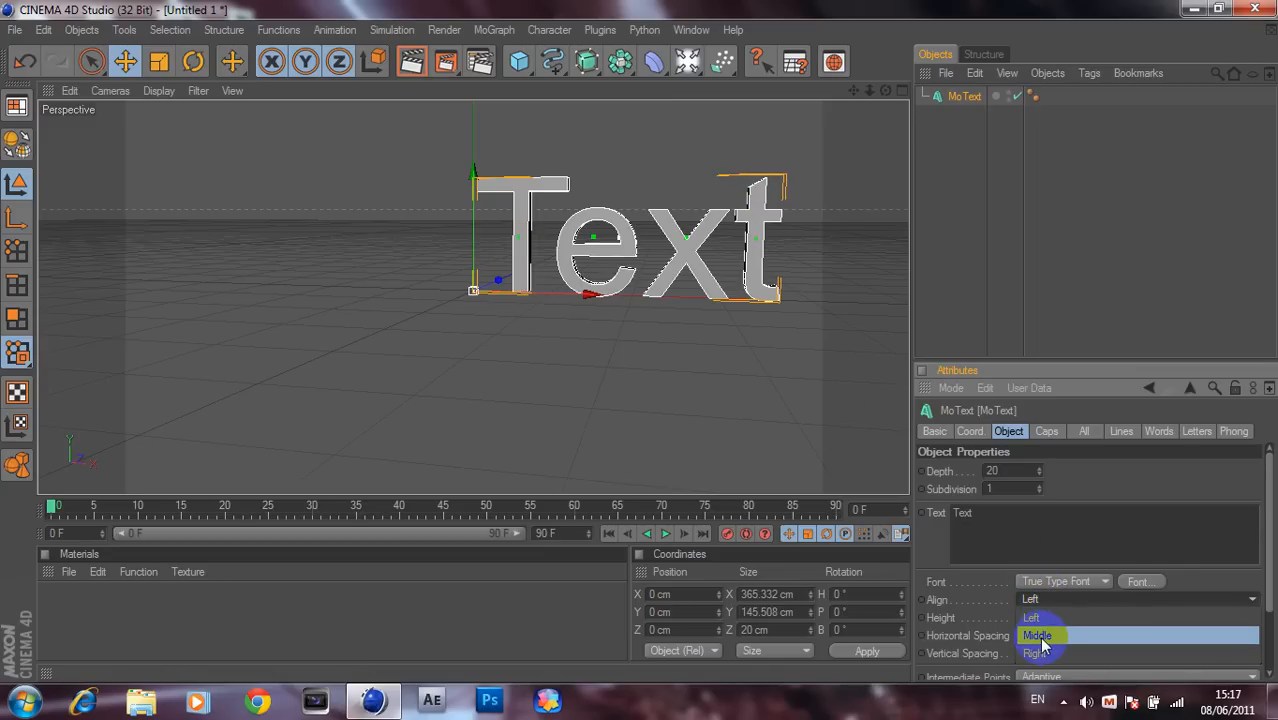
click(1038, 636)
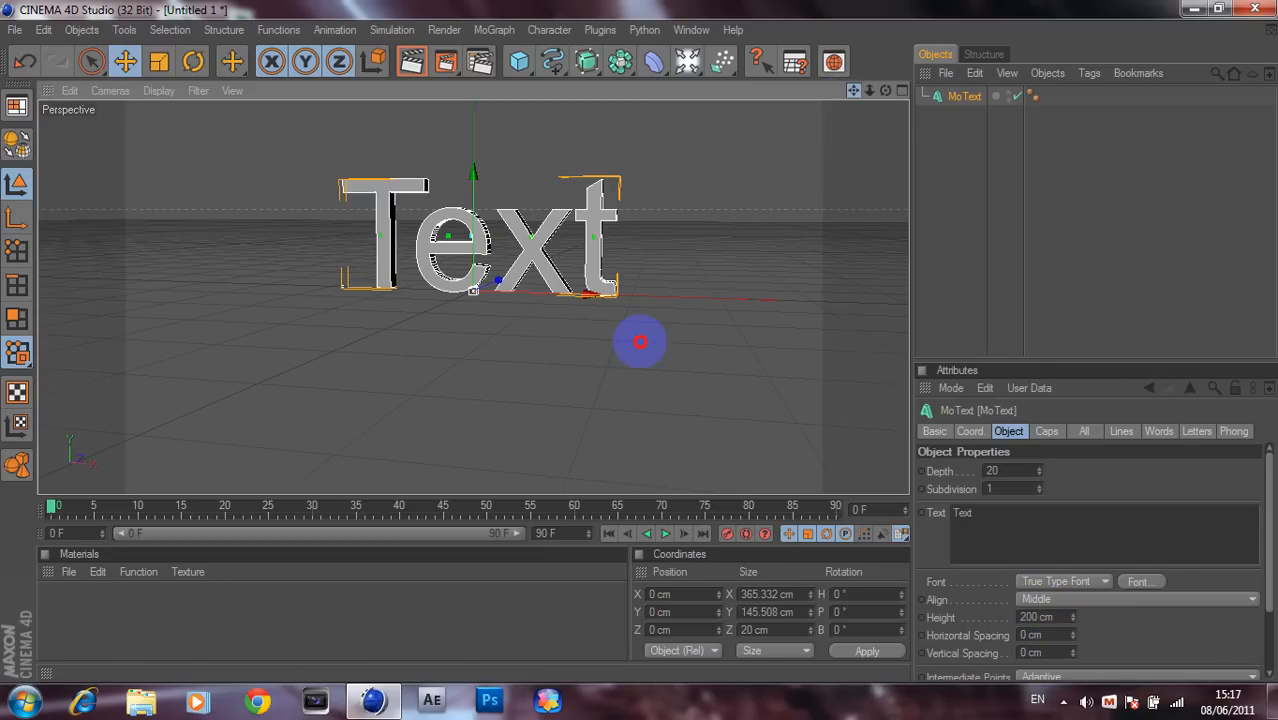
Replace the MoText object's default text with "KerbzY"
drag(640, 342, 640, 342)
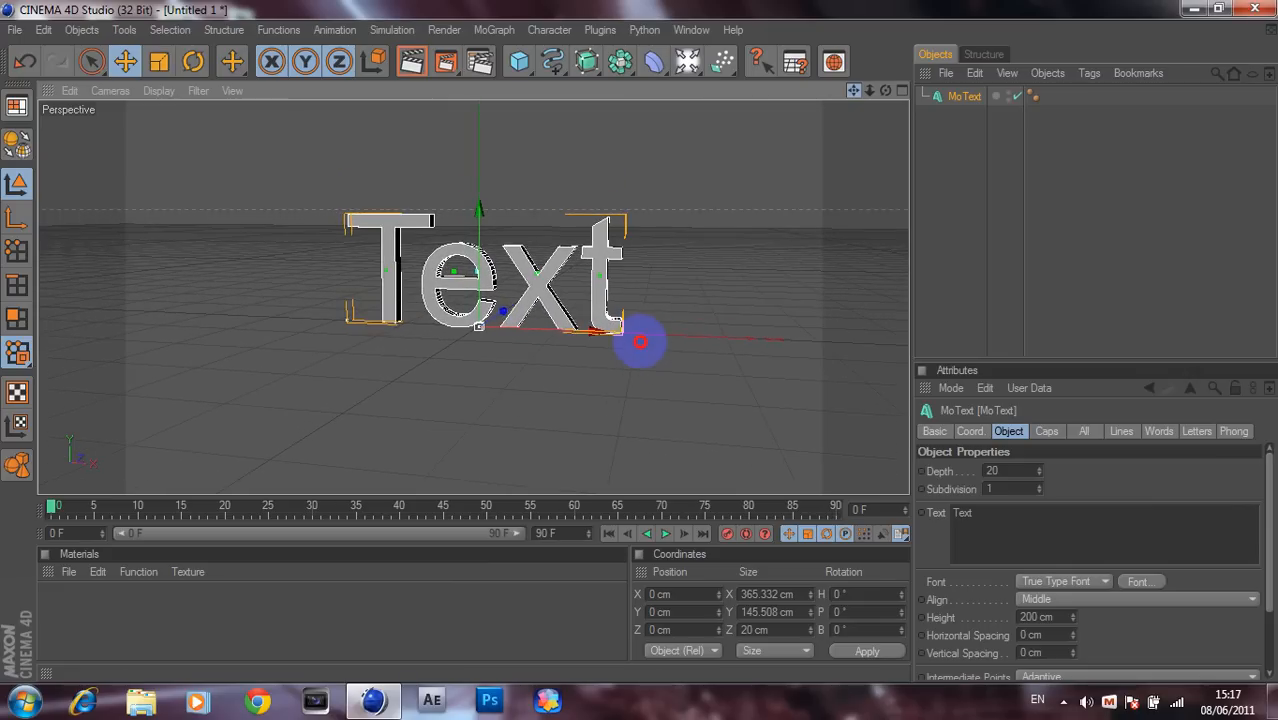
drag(993, 512, 893, 512)
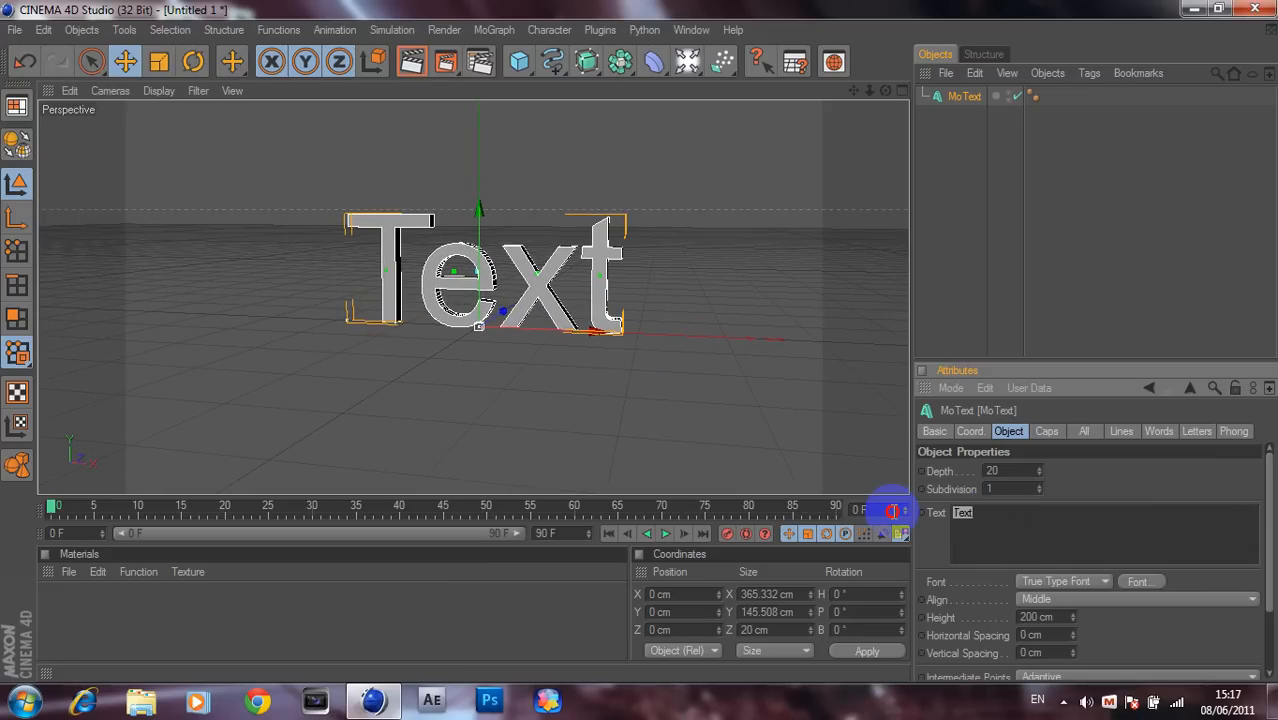
key(Return)
key(r)
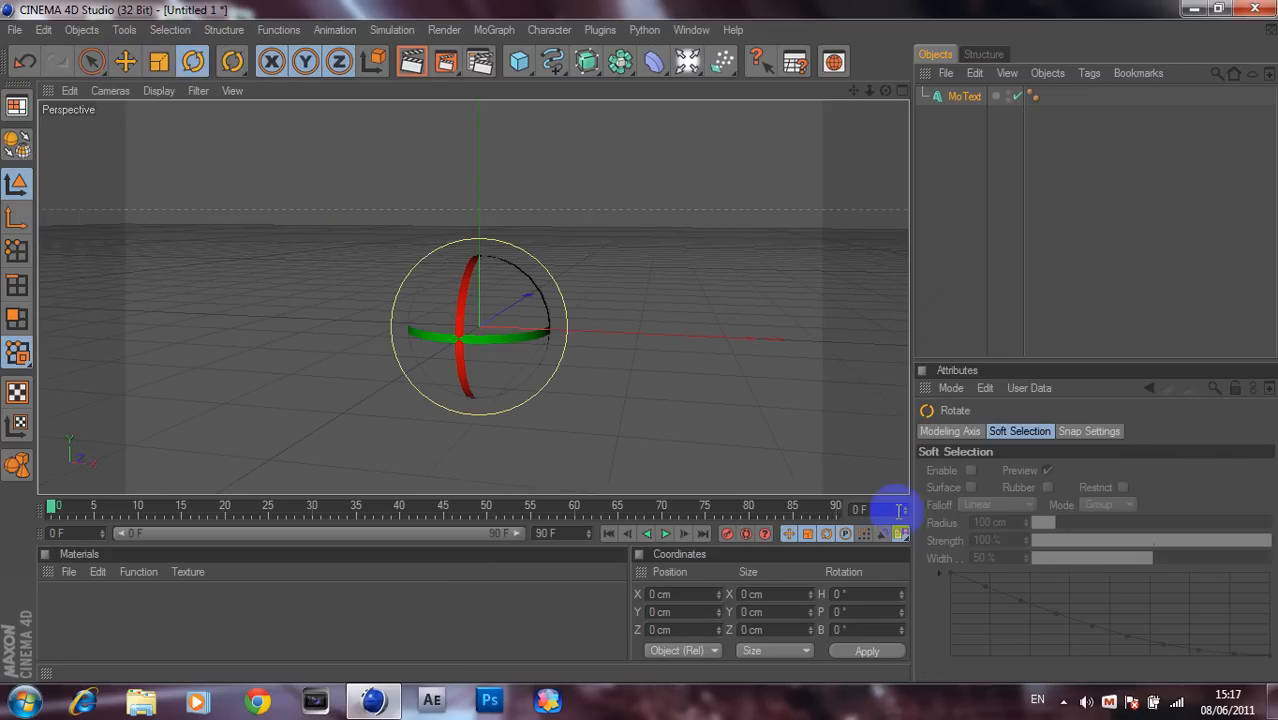
click(940, 97)
click(990, 511)
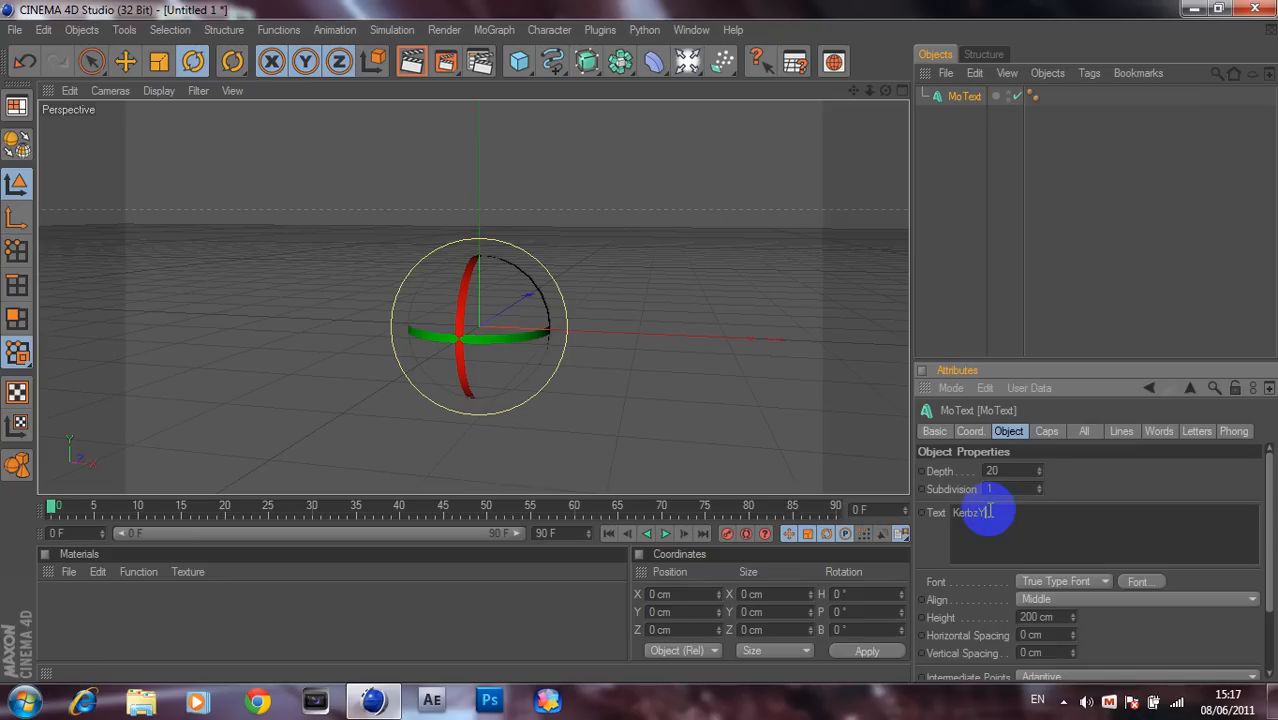
click(1092, 478)
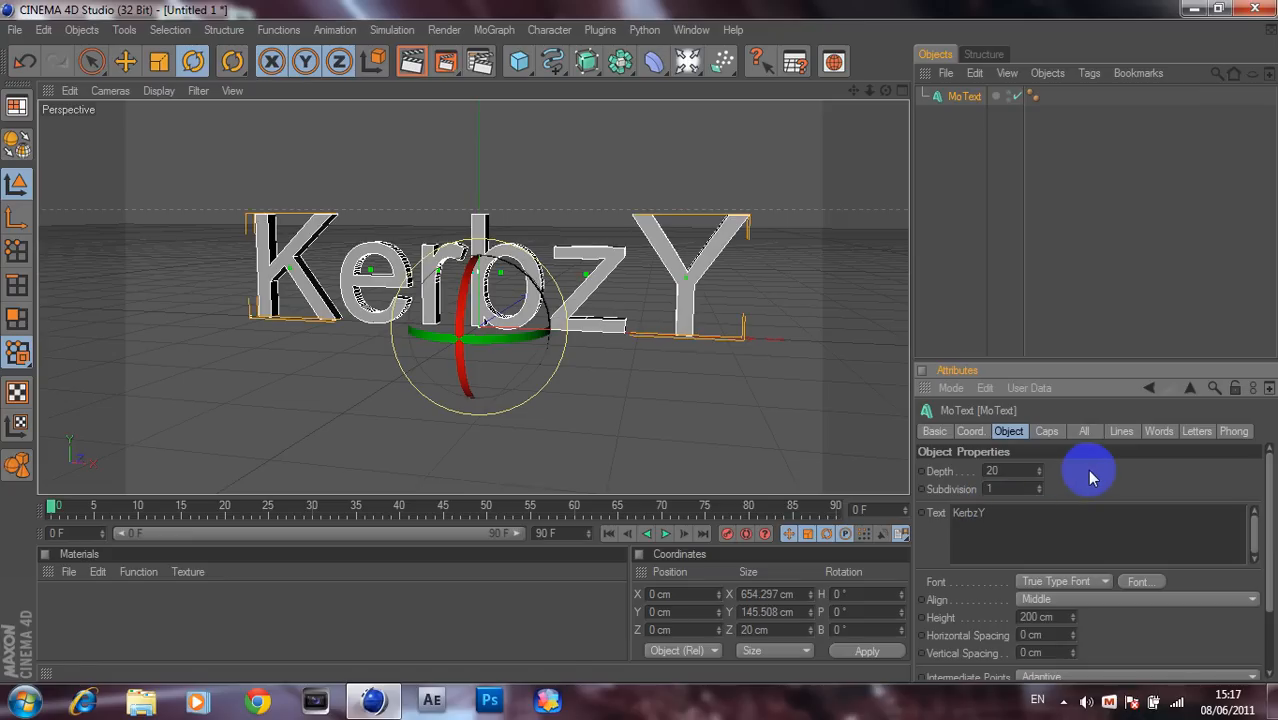
Change the MoText object's font to Ethnocentric Regular and set its depth to 70
click(126, 62)
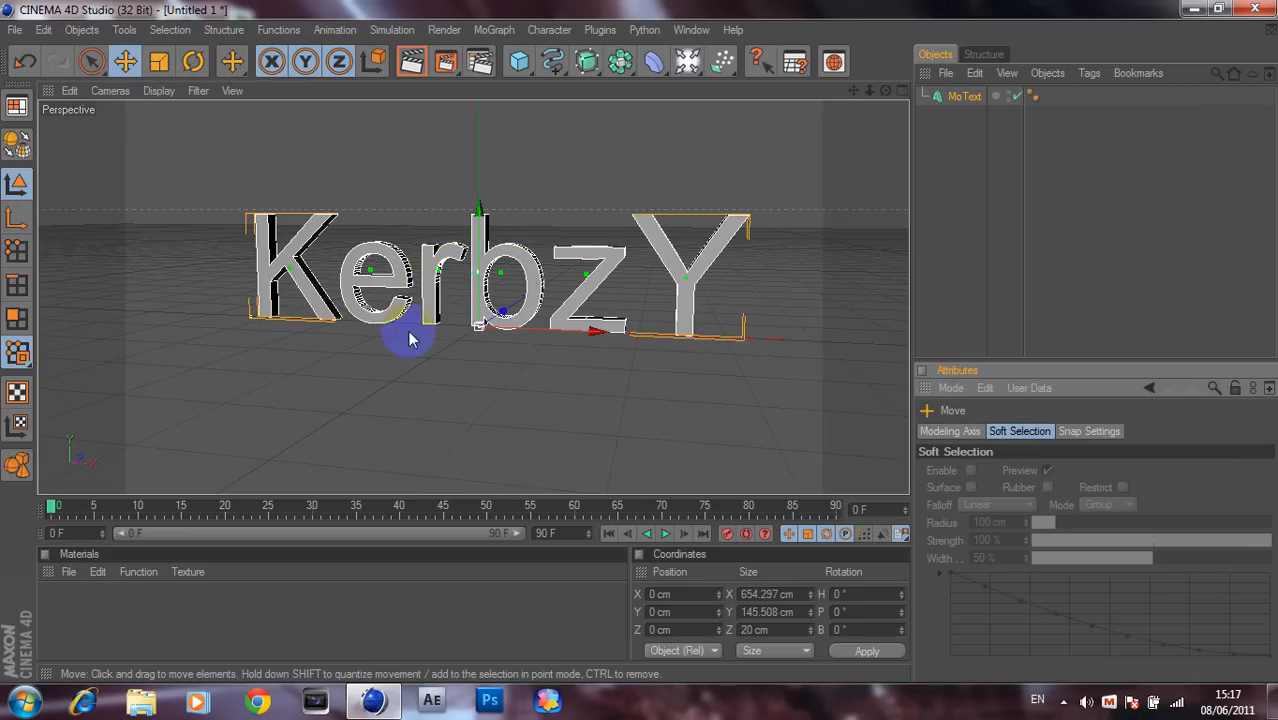
click(963, 96)
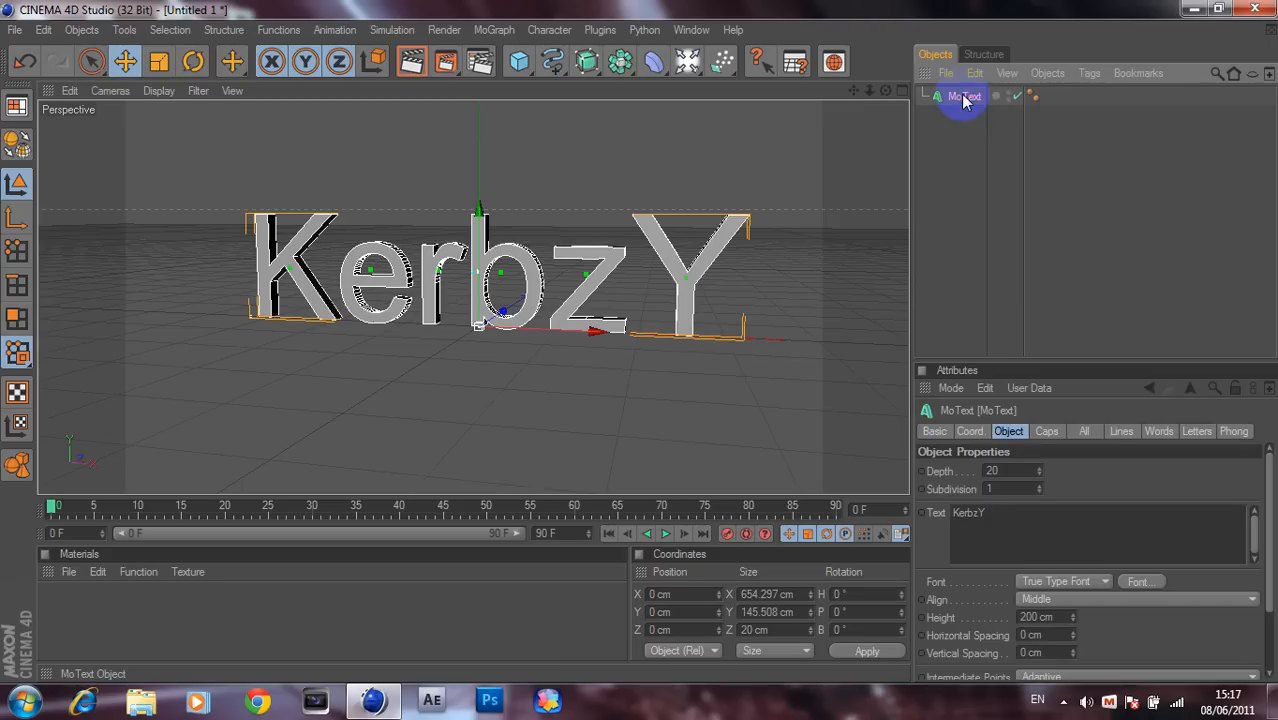
click(1134, 582)
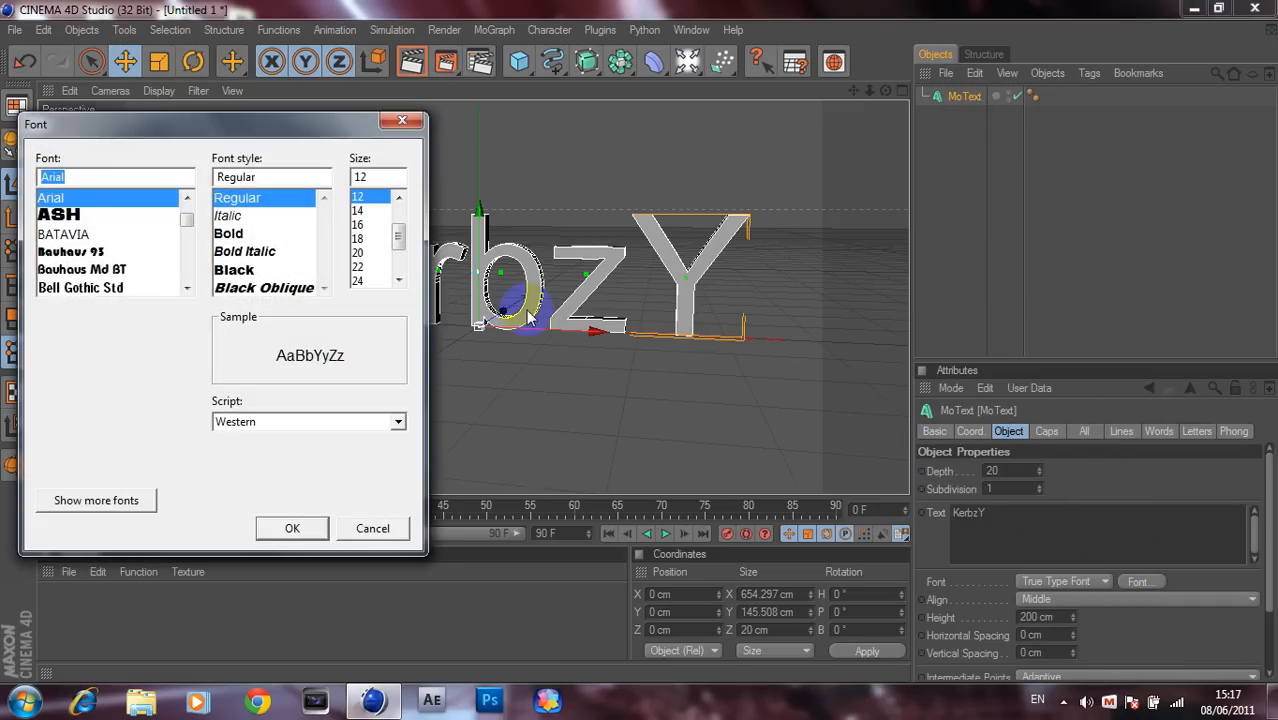
drag(188, 211, 183, 228)
click(122, 273)
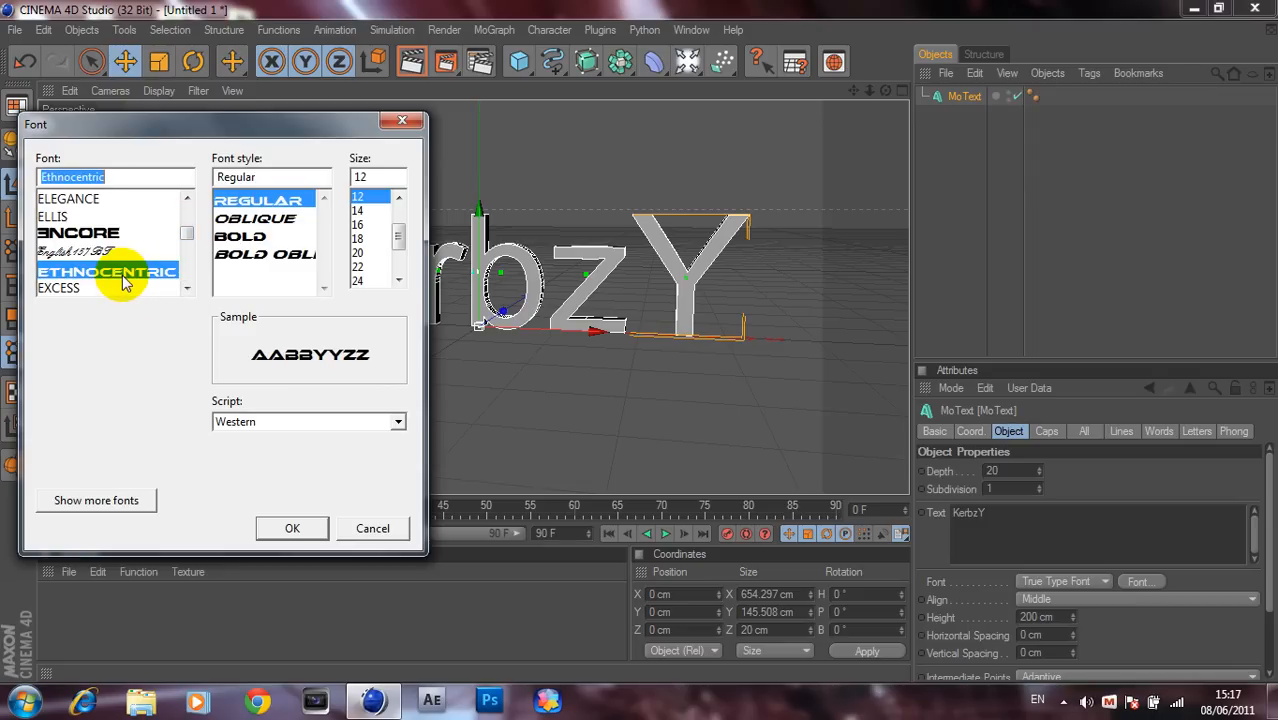
click(284, 524)
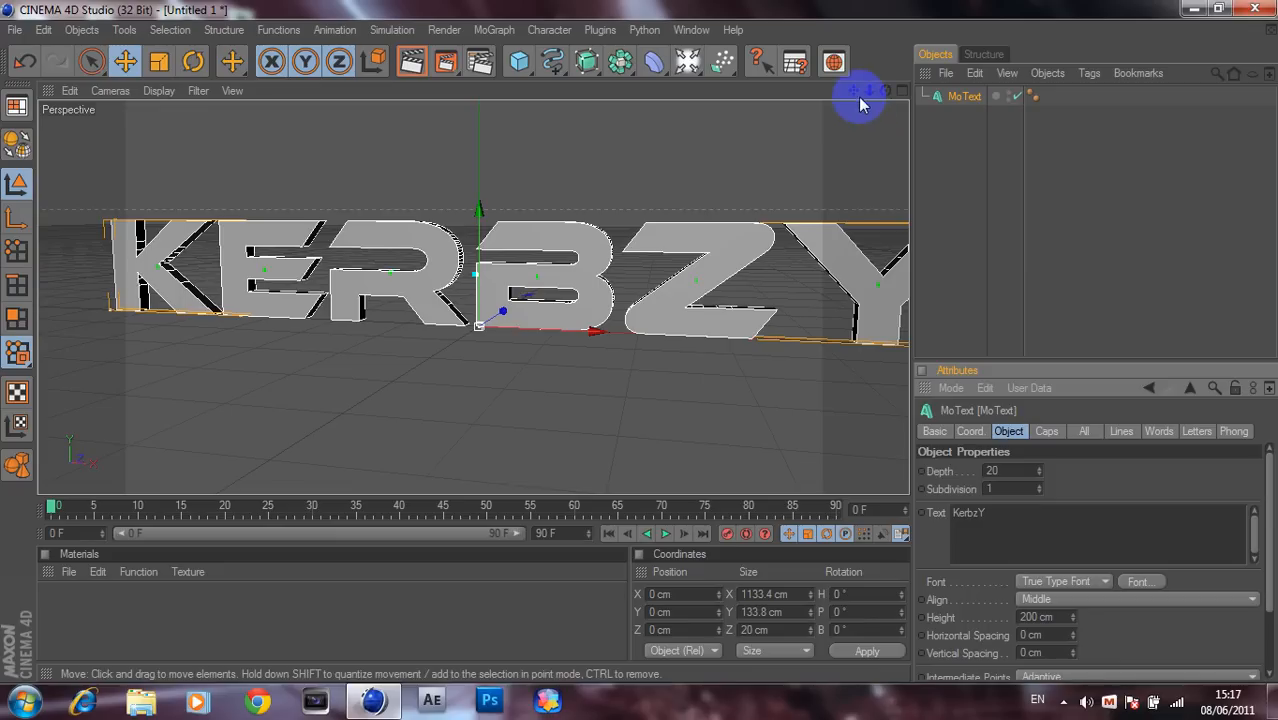
drag(872, 95, 639, 343)
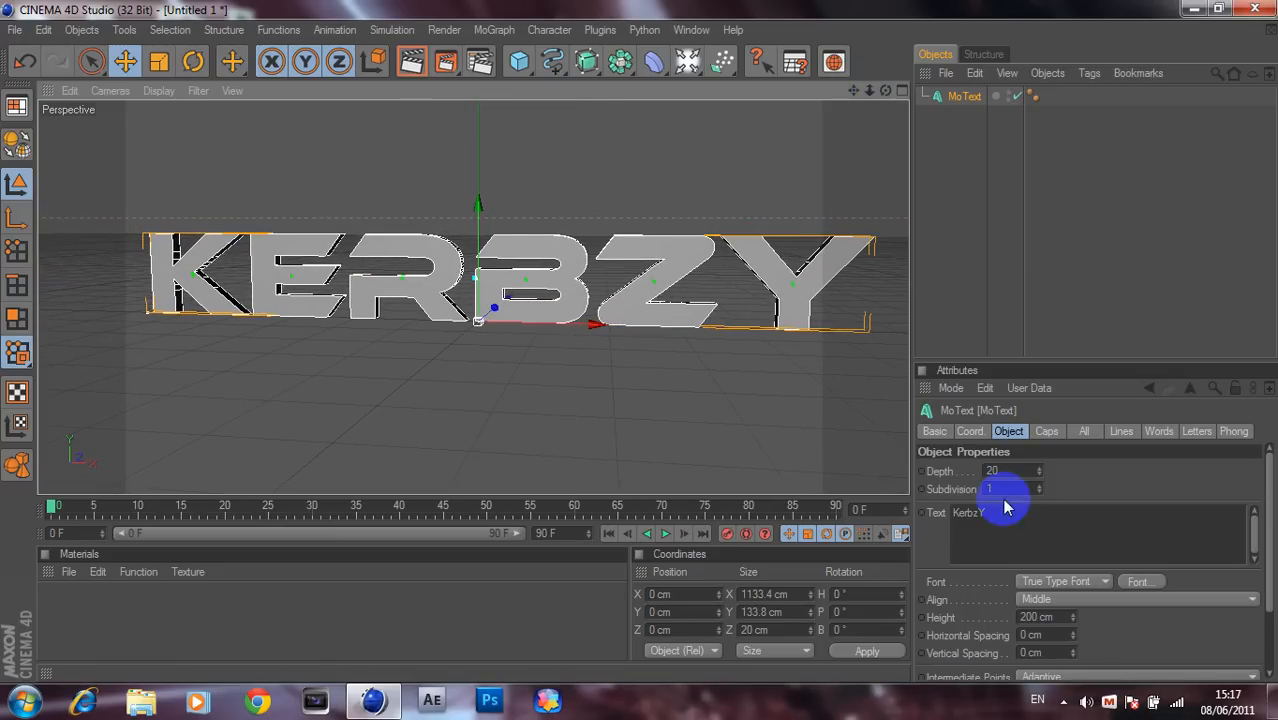
drag(1039, 471, 1038, 469)
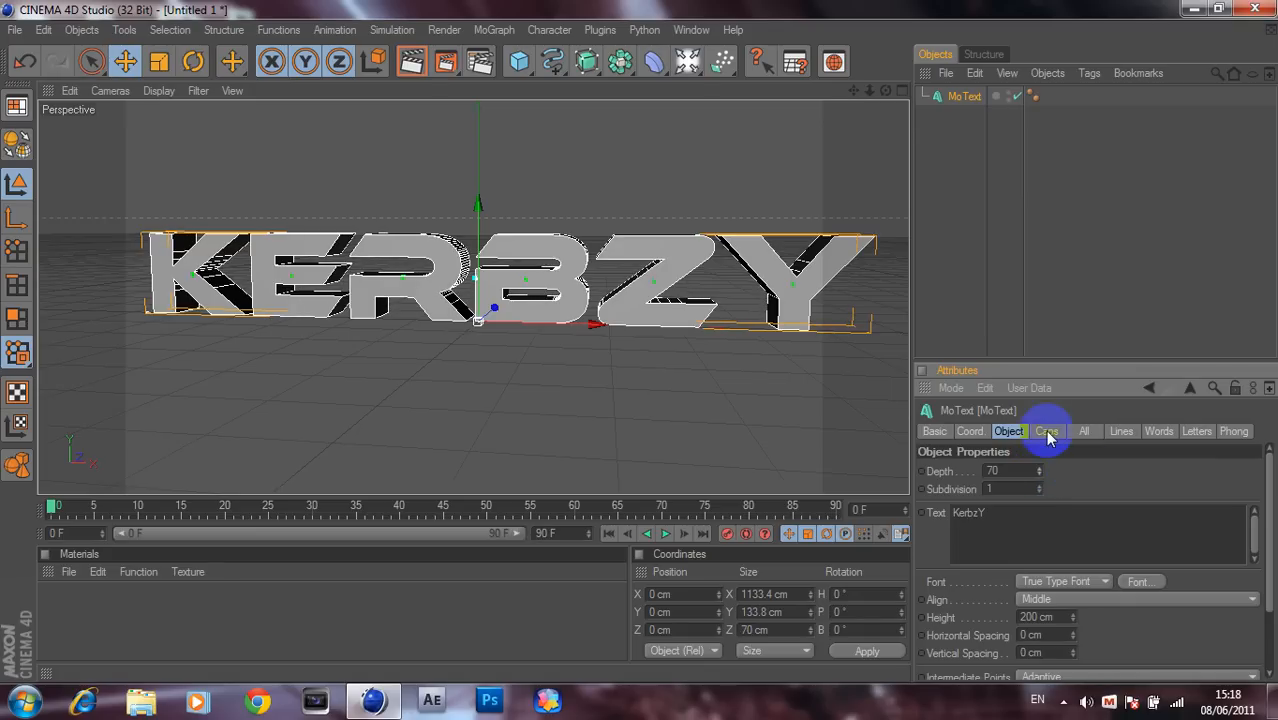
Set both the start and end caps of the MoText object to Fillet Cap
click(1046, 431)
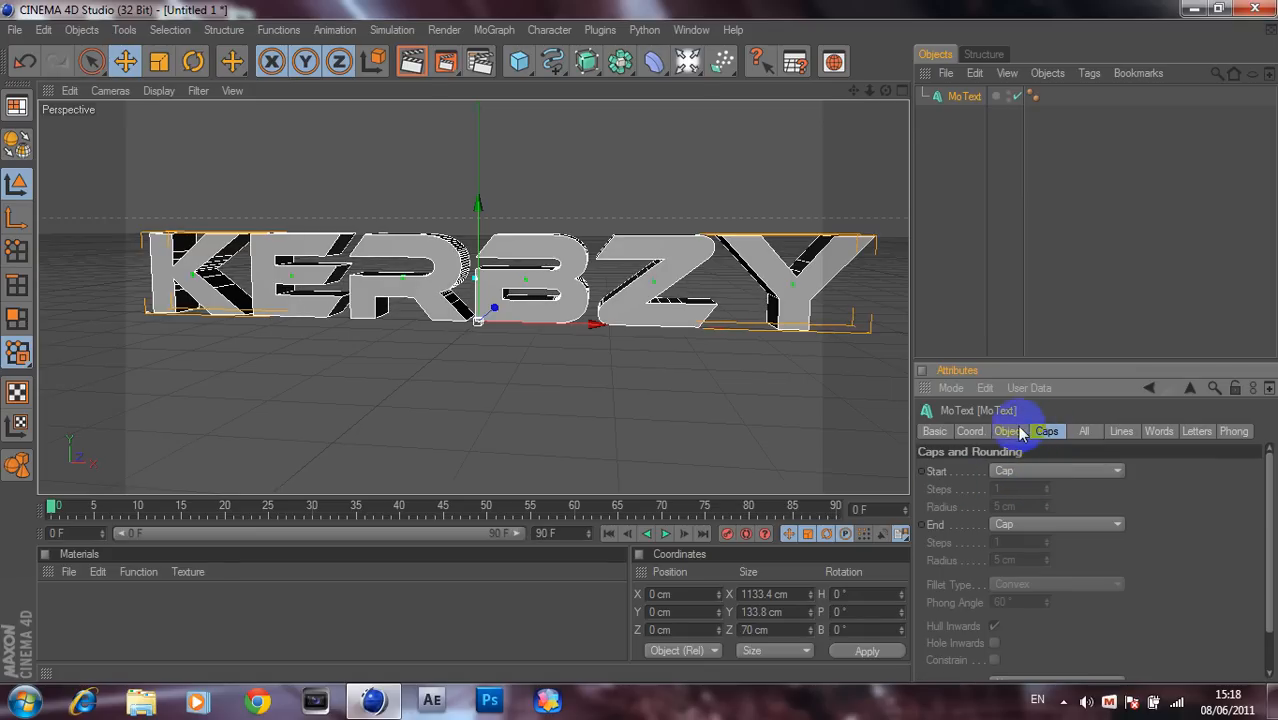
click(1016, 431)
click(1046, 431)
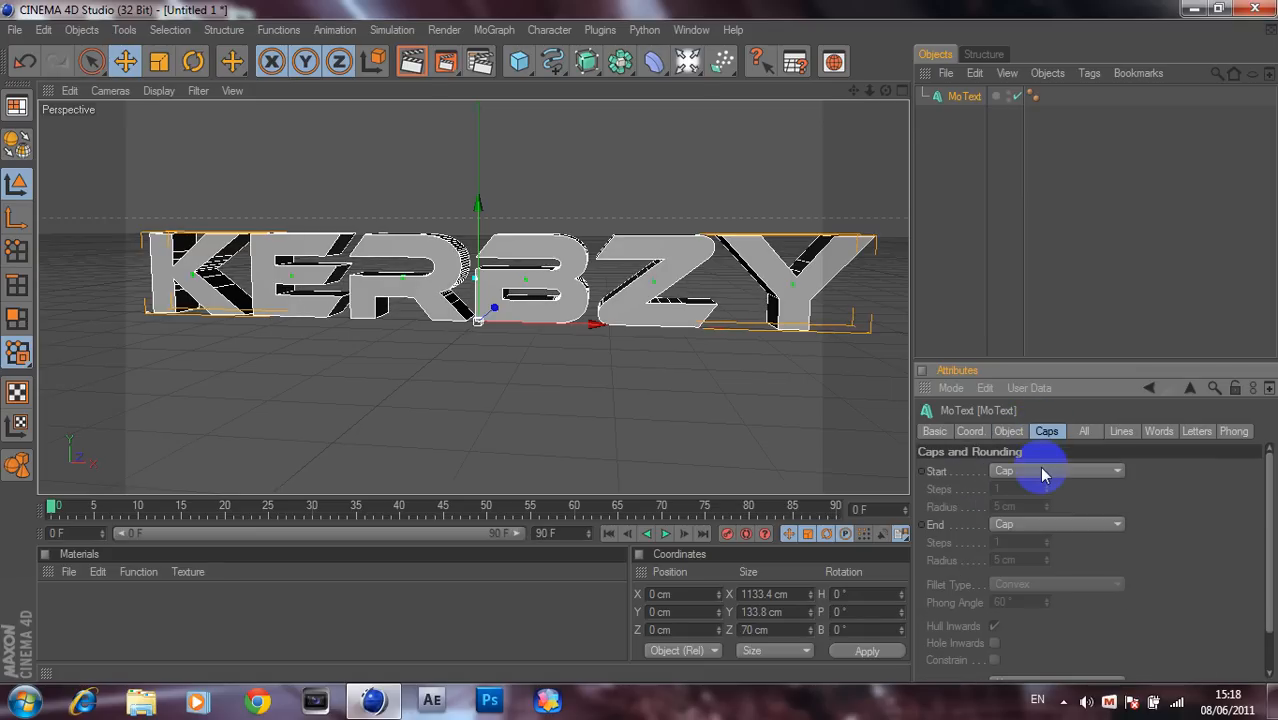
click(1041, 472)
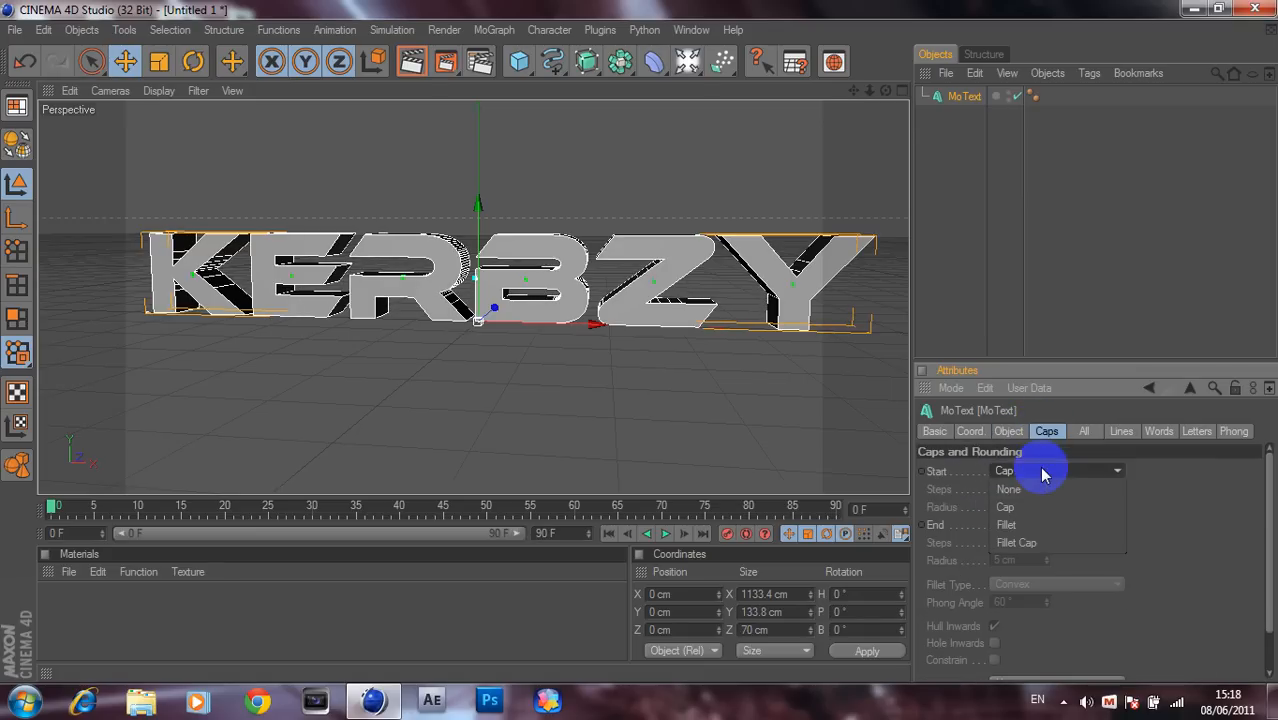
click(1007, 543)
click(1010, 524)
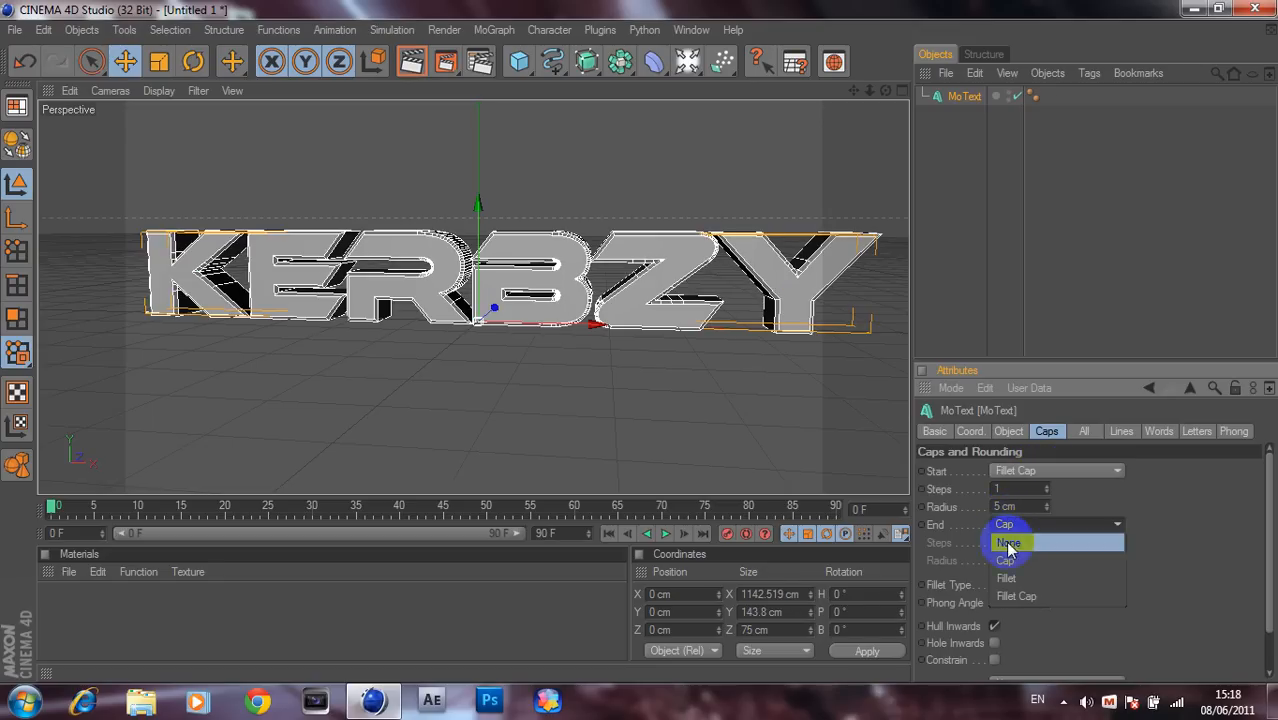
click(1008, 594)
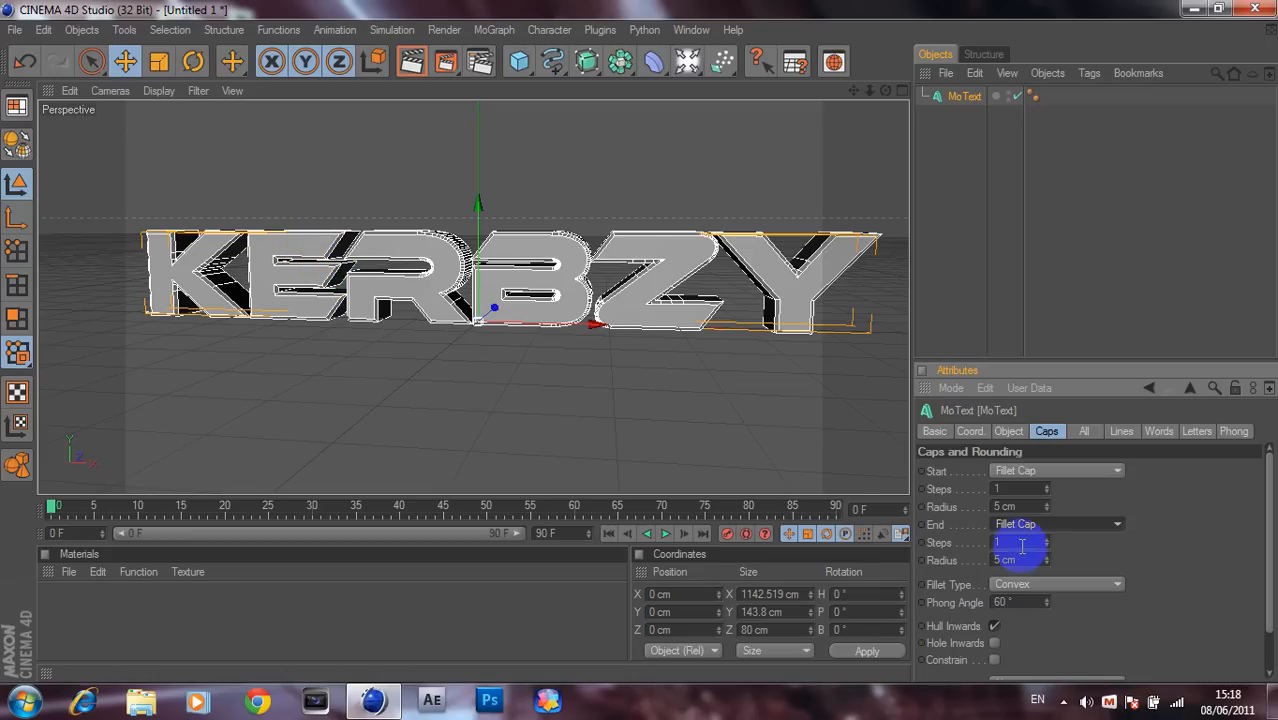
Try adjusting the start cap's fillet radius and return it to 5 cm
click(1046, 504)
mouse_move(1046, 504)
mouse_down()
mouse_move(1046, 520)
mouse_move(1043, 503)
mouse_up()
click(1047, 511)
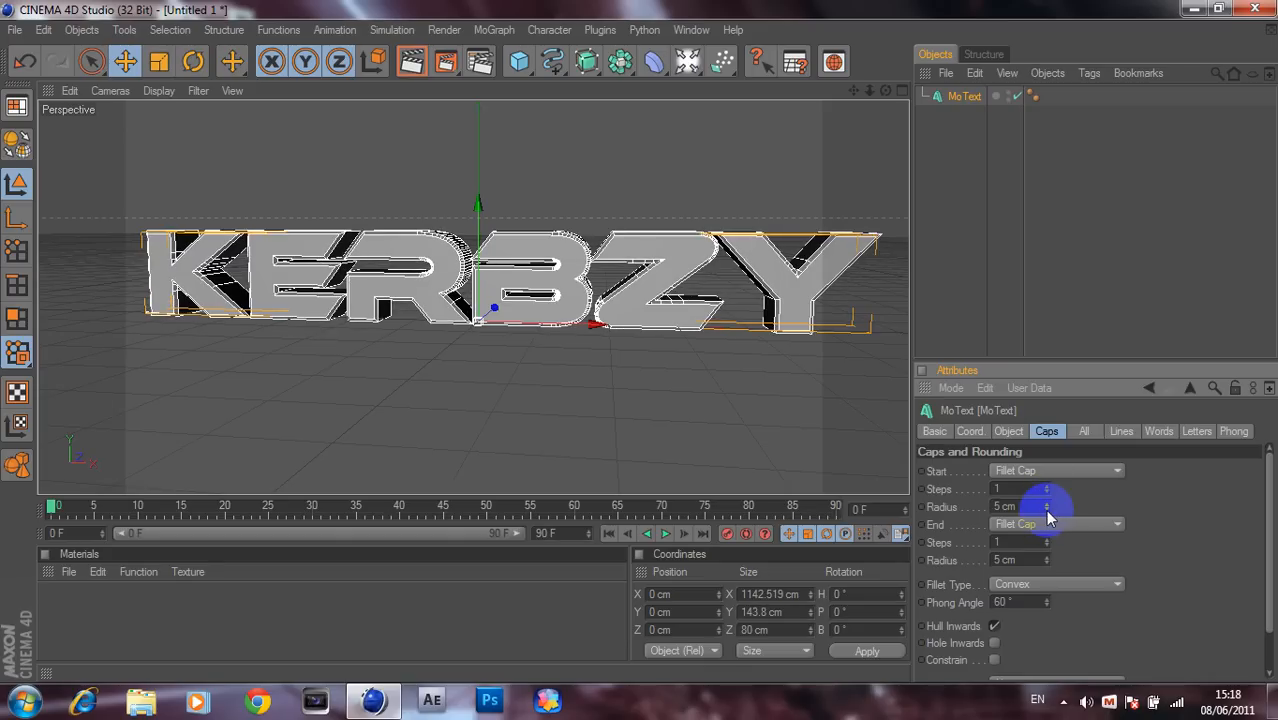
Set the MoText caps' fillet type to 1 Step, keeping the start cap radius at 5 cm
click(1035, 585)
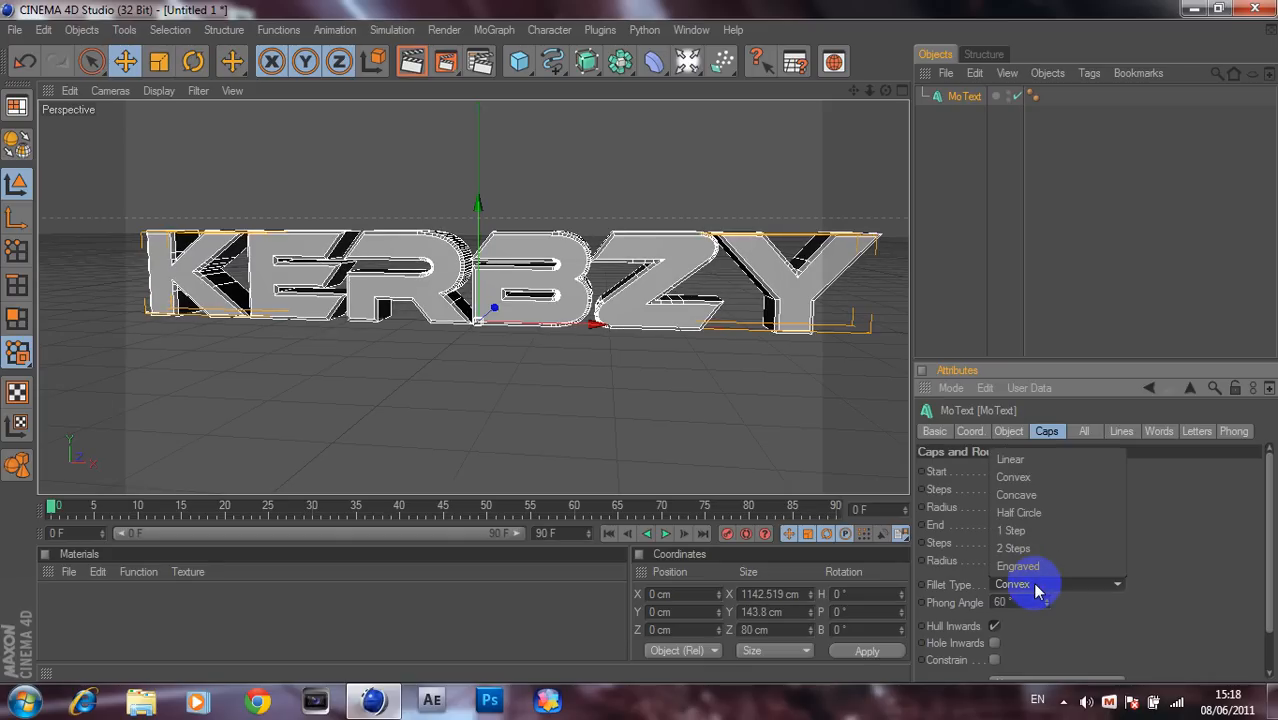
click(1030, 530)
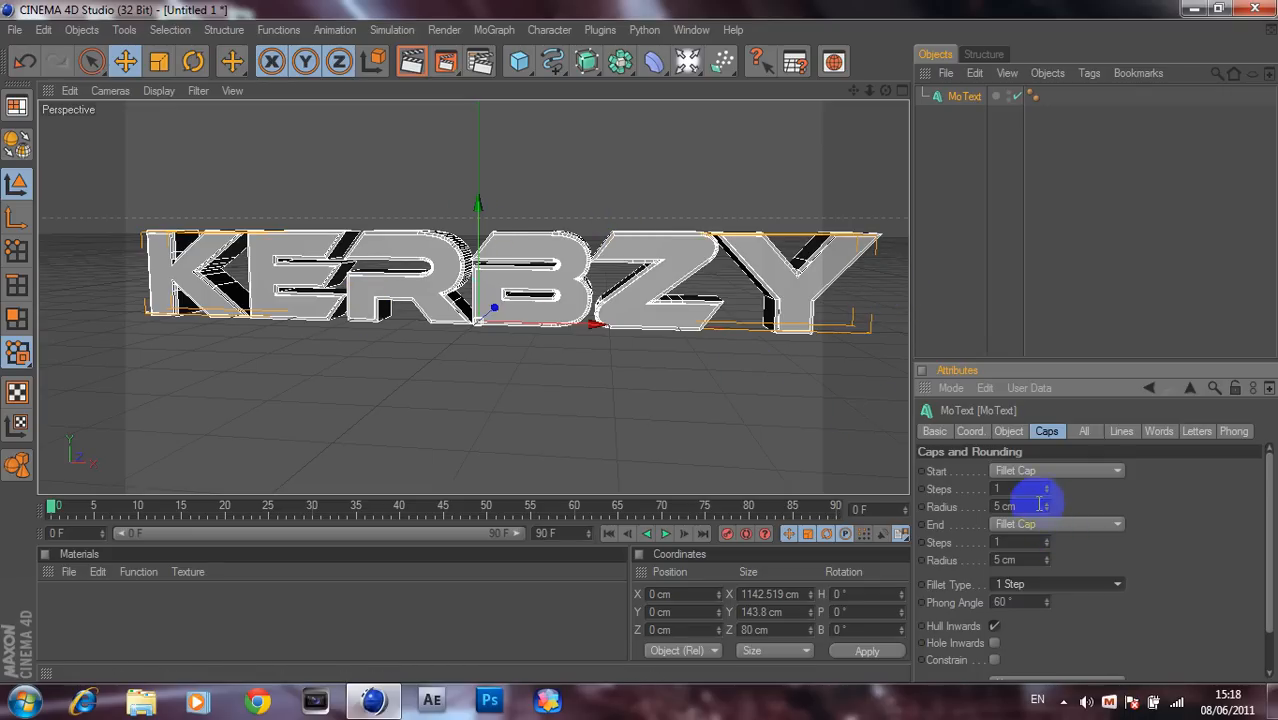
drag(1048, 508, 1044, 504)
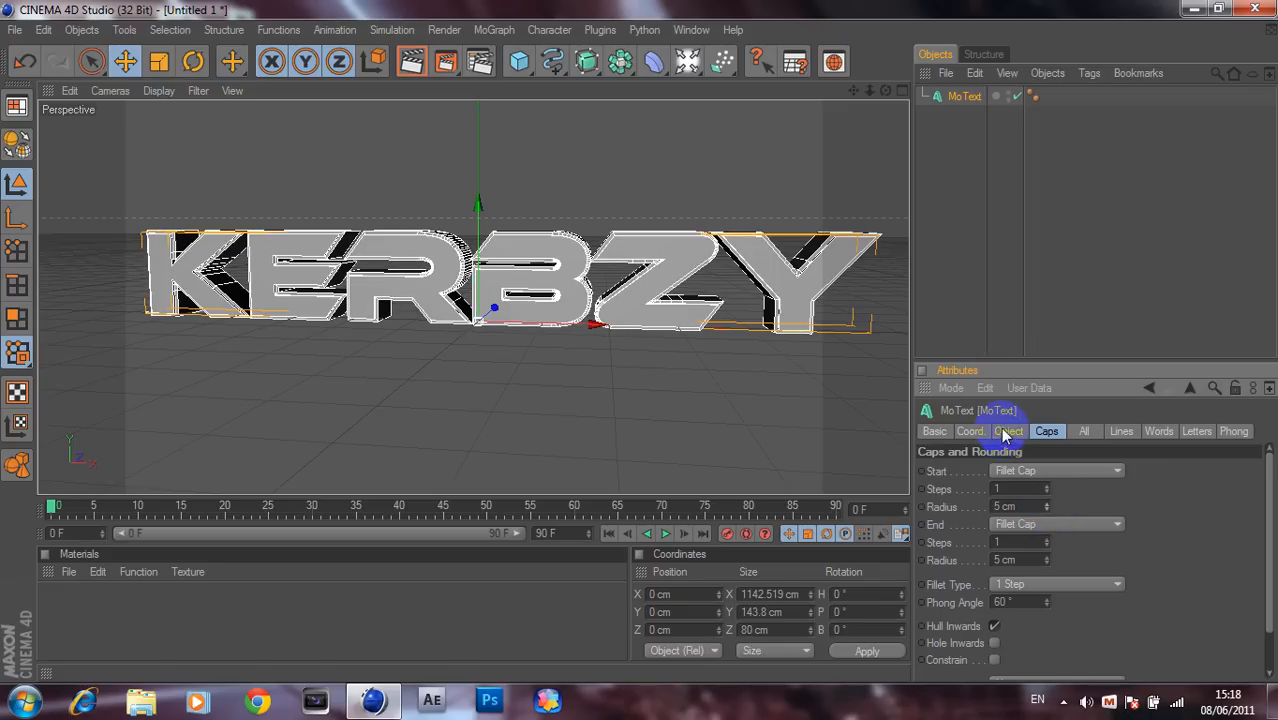
Make the MoText object editable and expand its hierarchy down to the individual letter objects
drag(869, 96, 655, 334)
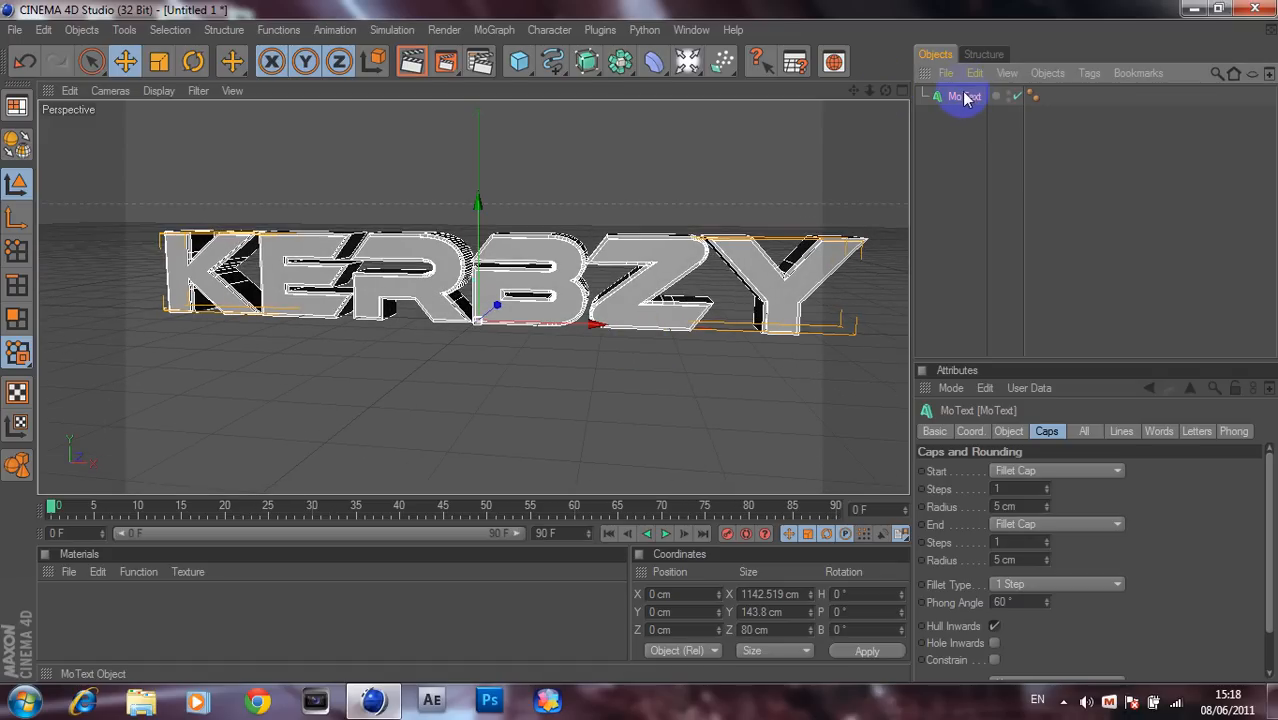
key(c)
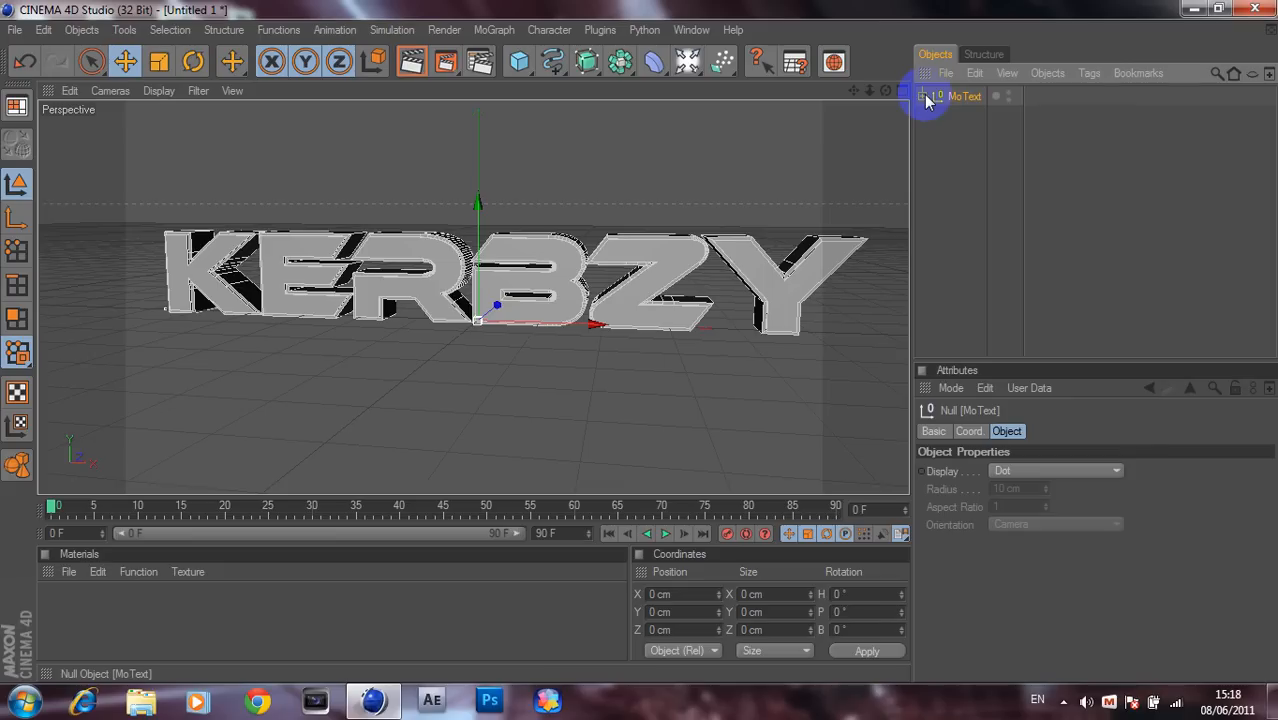
click(922, 96)
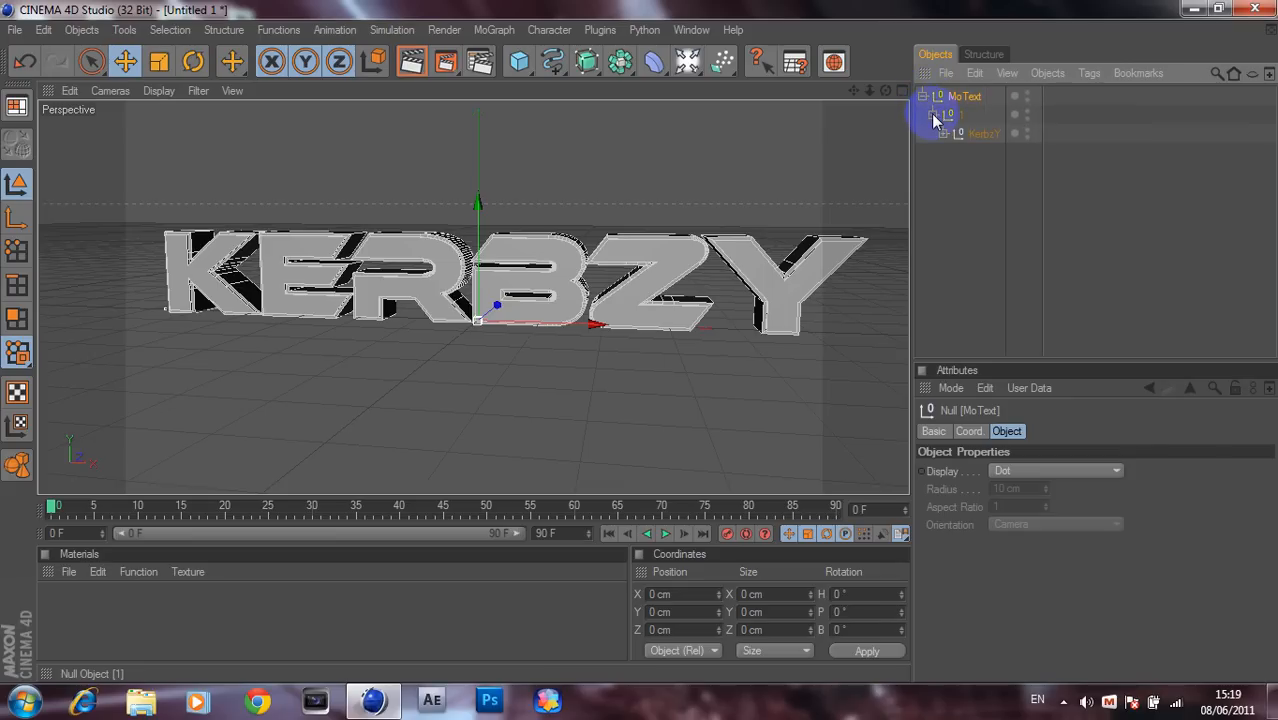
click(932, 116)
click(943, 134)
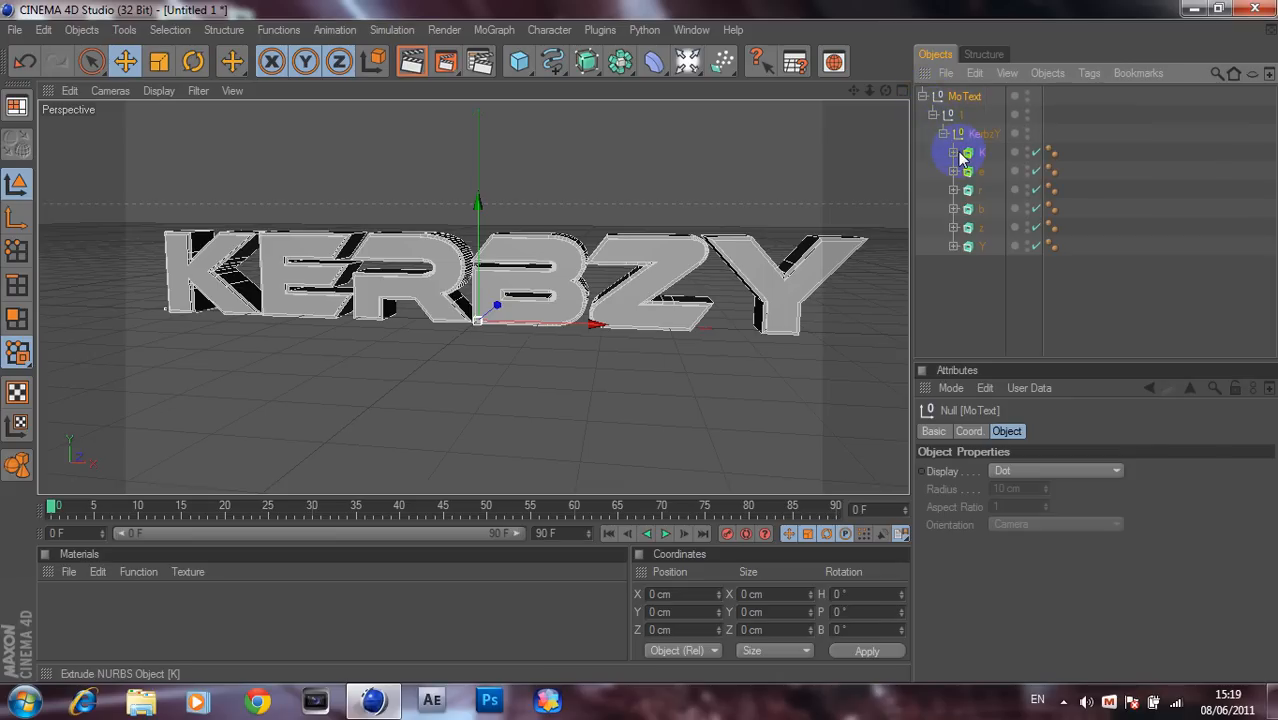
Try rotating the single letter Y about its vertical axis and undo the rotation
click(962, 155)
click(975, 155)
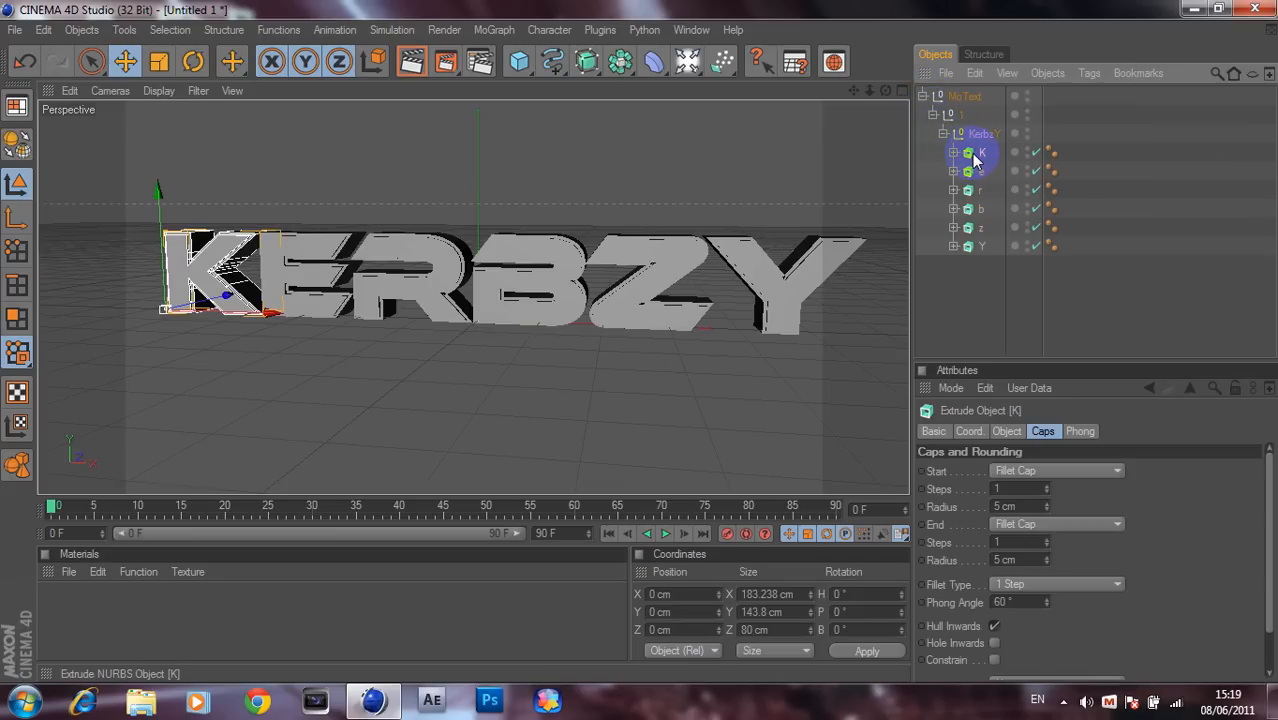
click(976, 246)
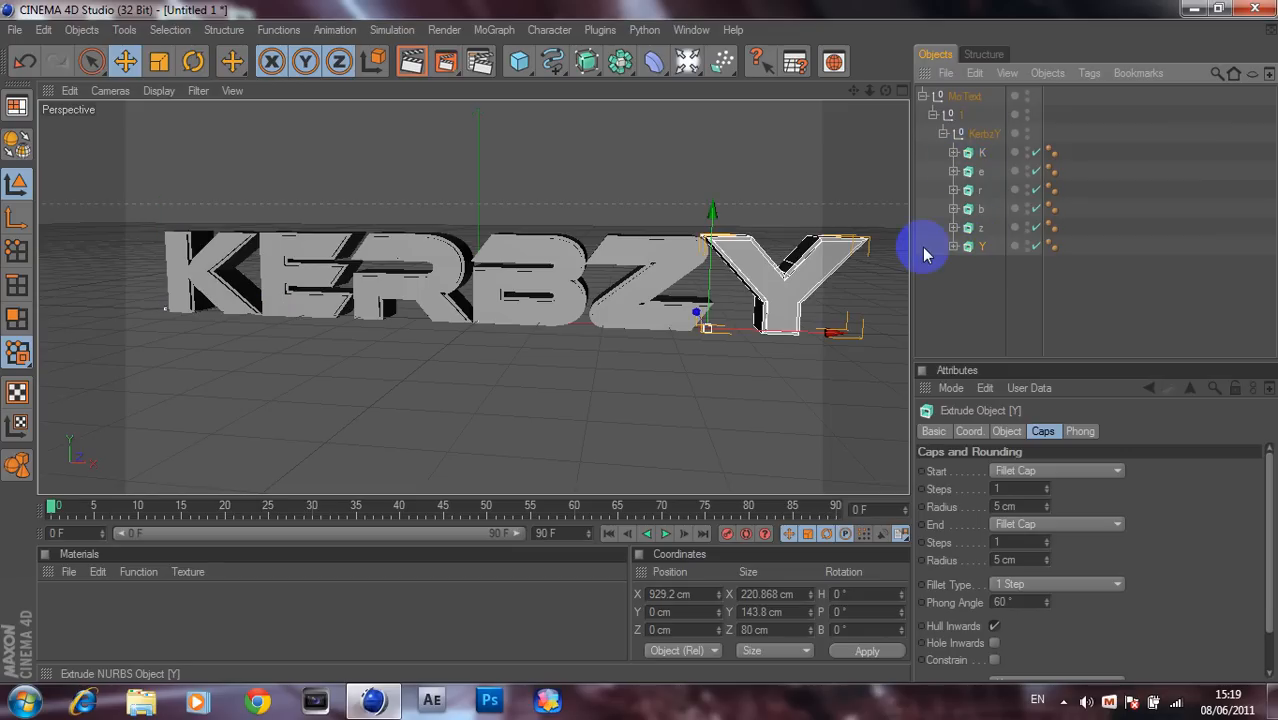
click(193, 62)
drag(714, 347, 676, 258)
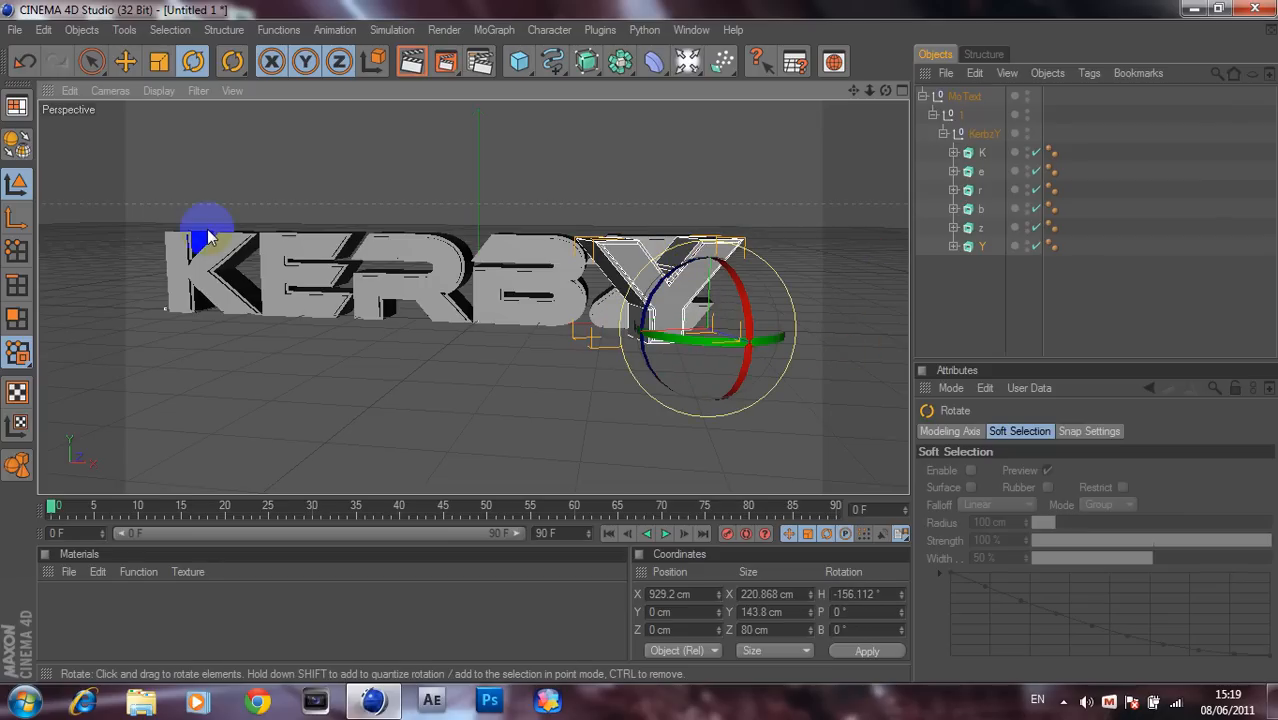
click(25, 62)
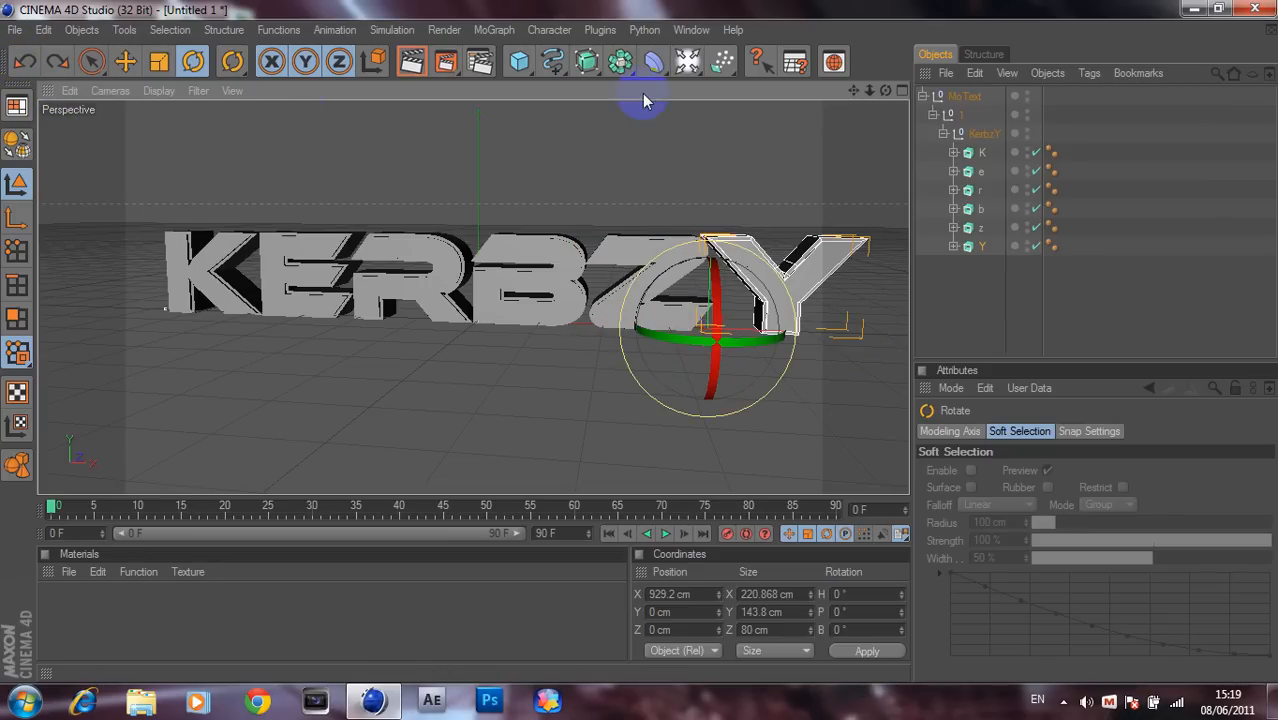
click(982, 248)
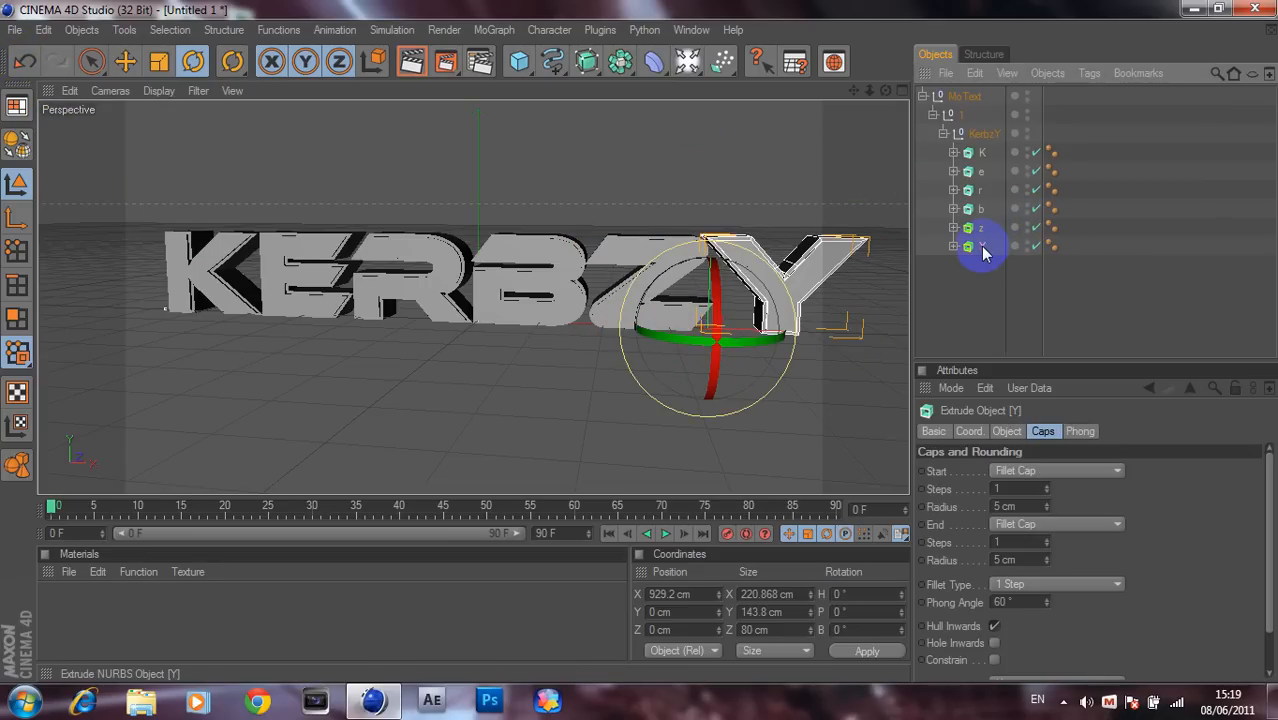
click(975, 133)
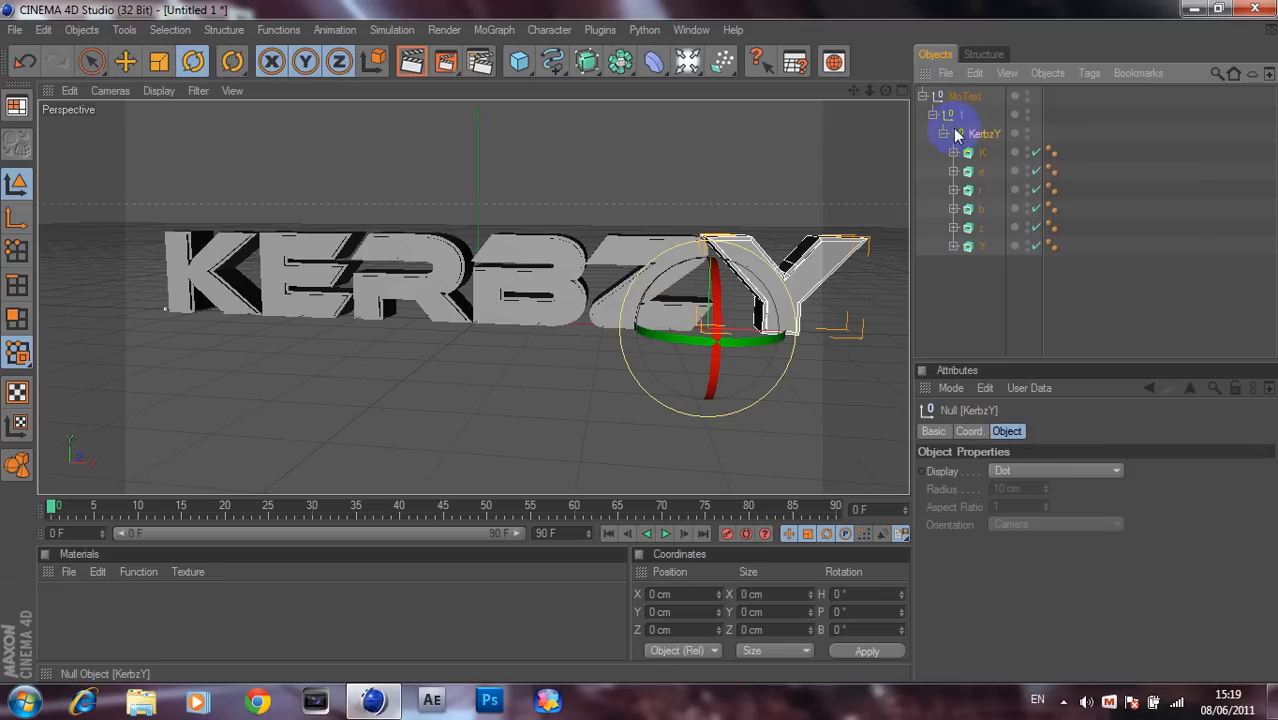
click(950, 98)
click(969, 135)
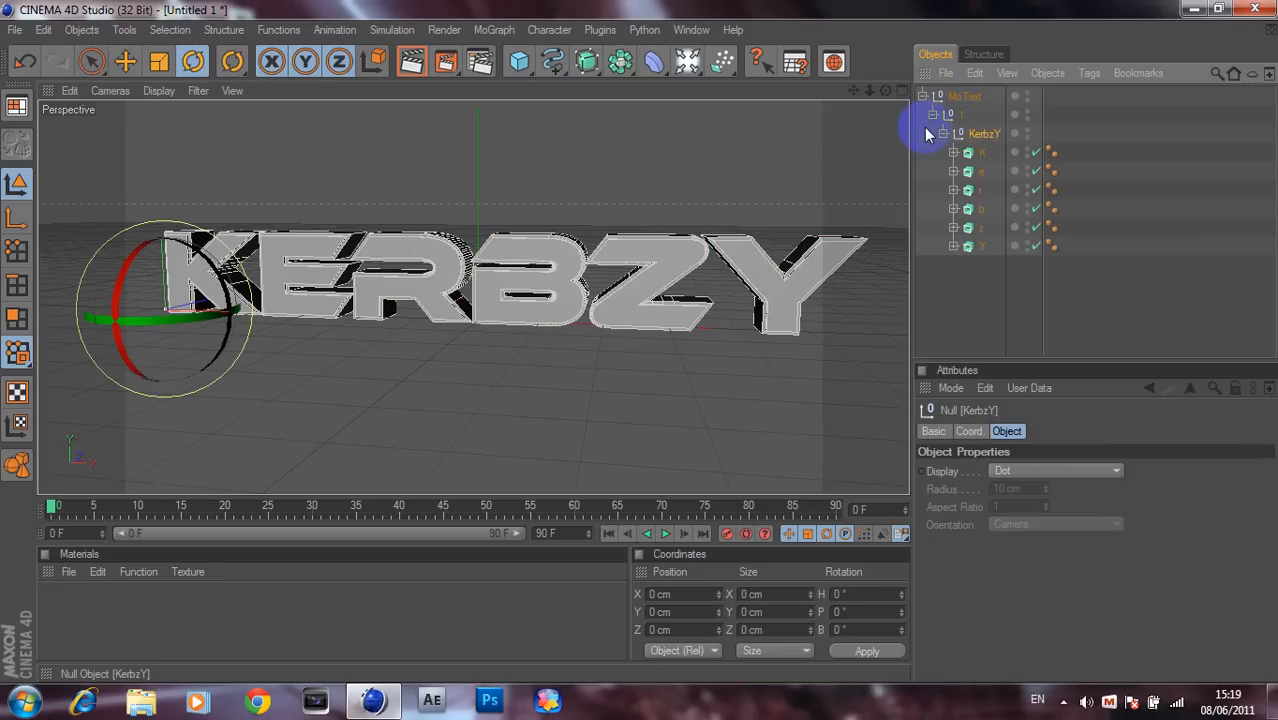
Select all six letter objects from K to Y and move them out of the KerbzY null to the top hierarchy level
click(125, 61)
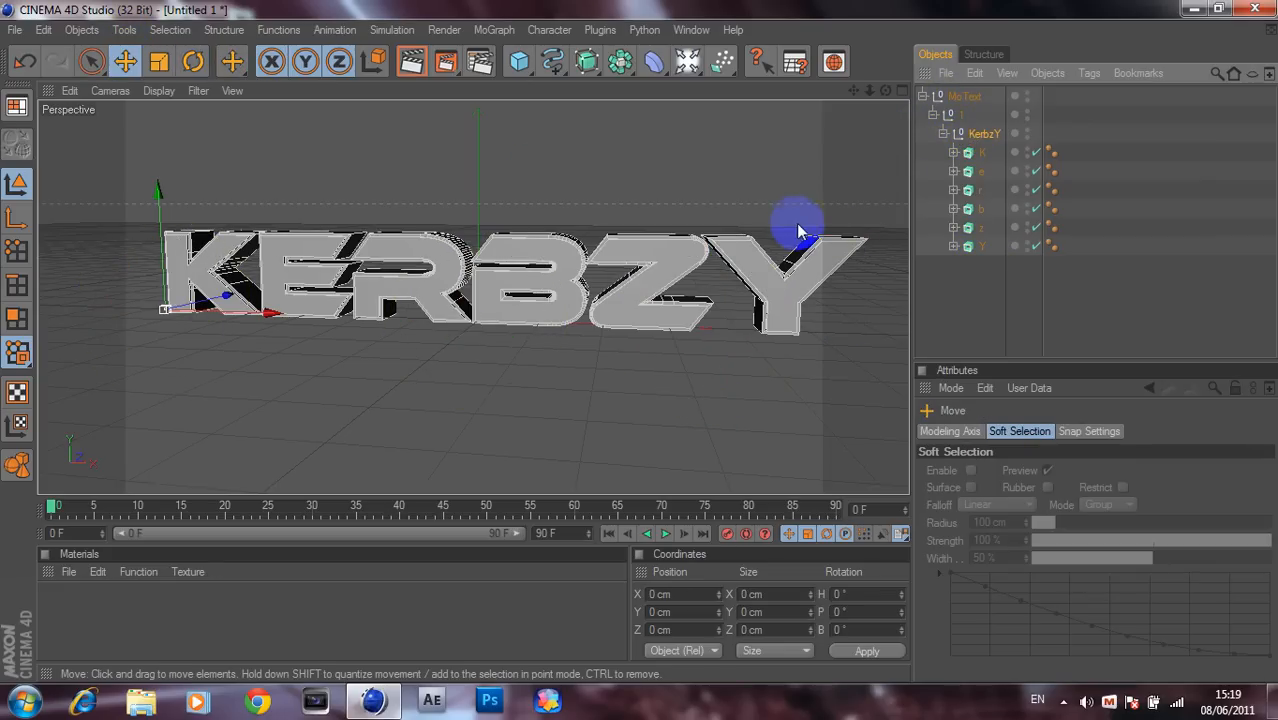
click(969, 246)
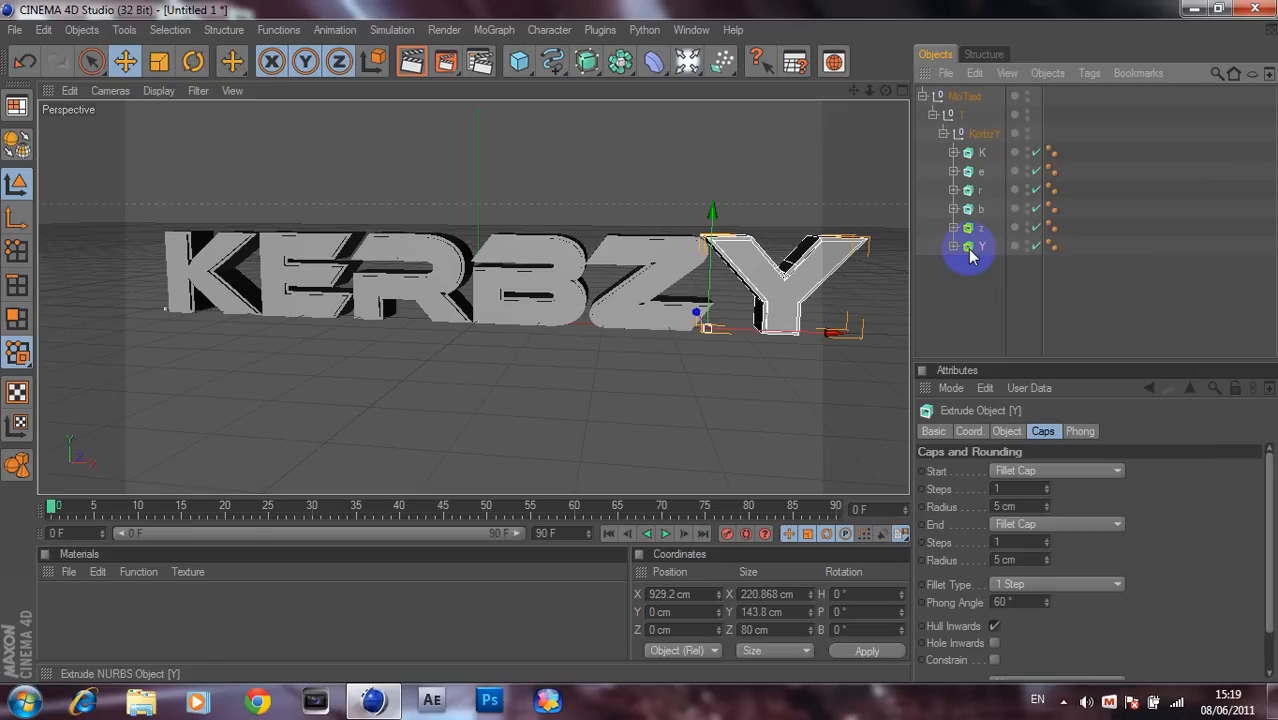
shift+click(977, 155)
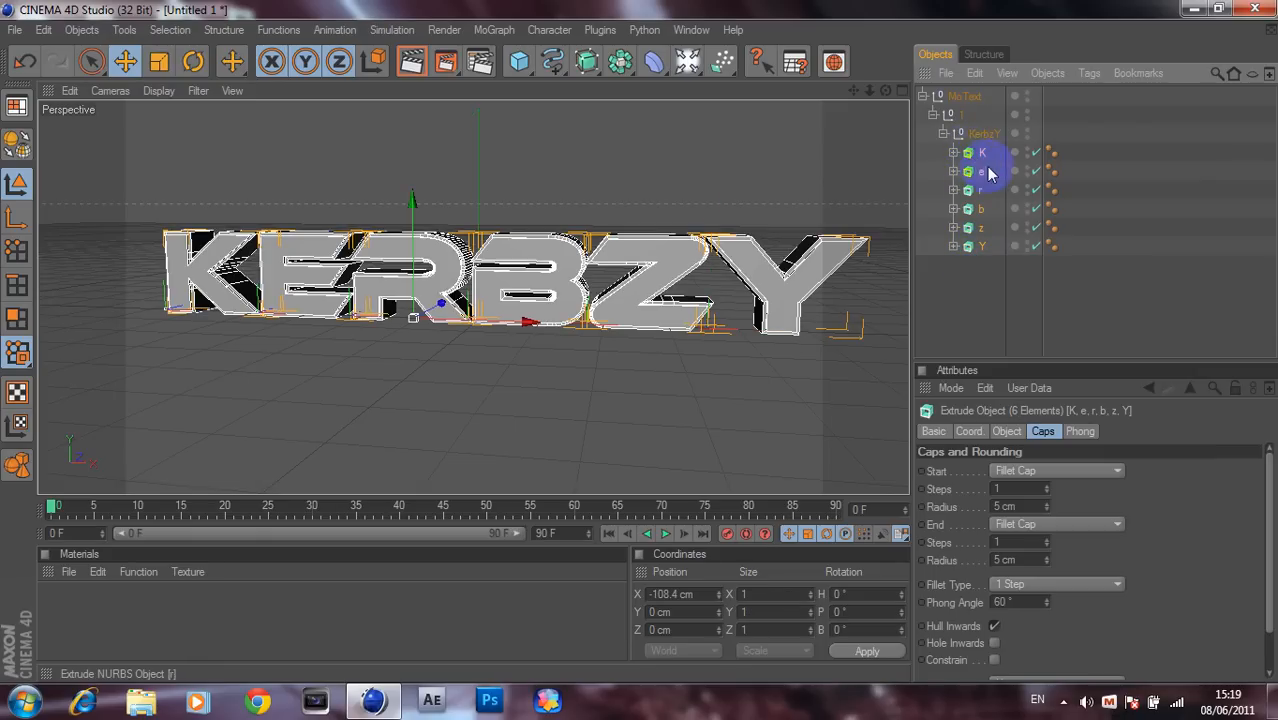
drag(988, 175, 964, 265)
Delete the emptied MoText null together with its nested nulls, keeping only the six letter objects
drag(950, 129, 970, 134)
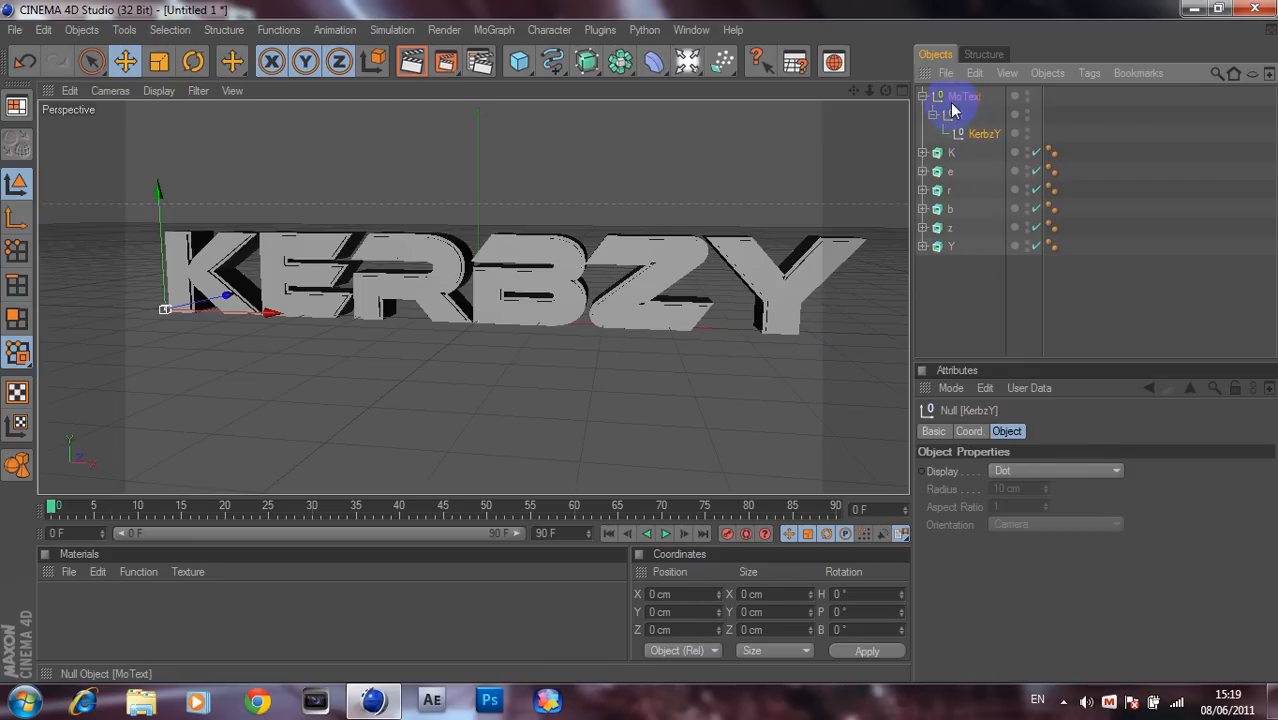
shift+click(951, 100)
key(Delete)
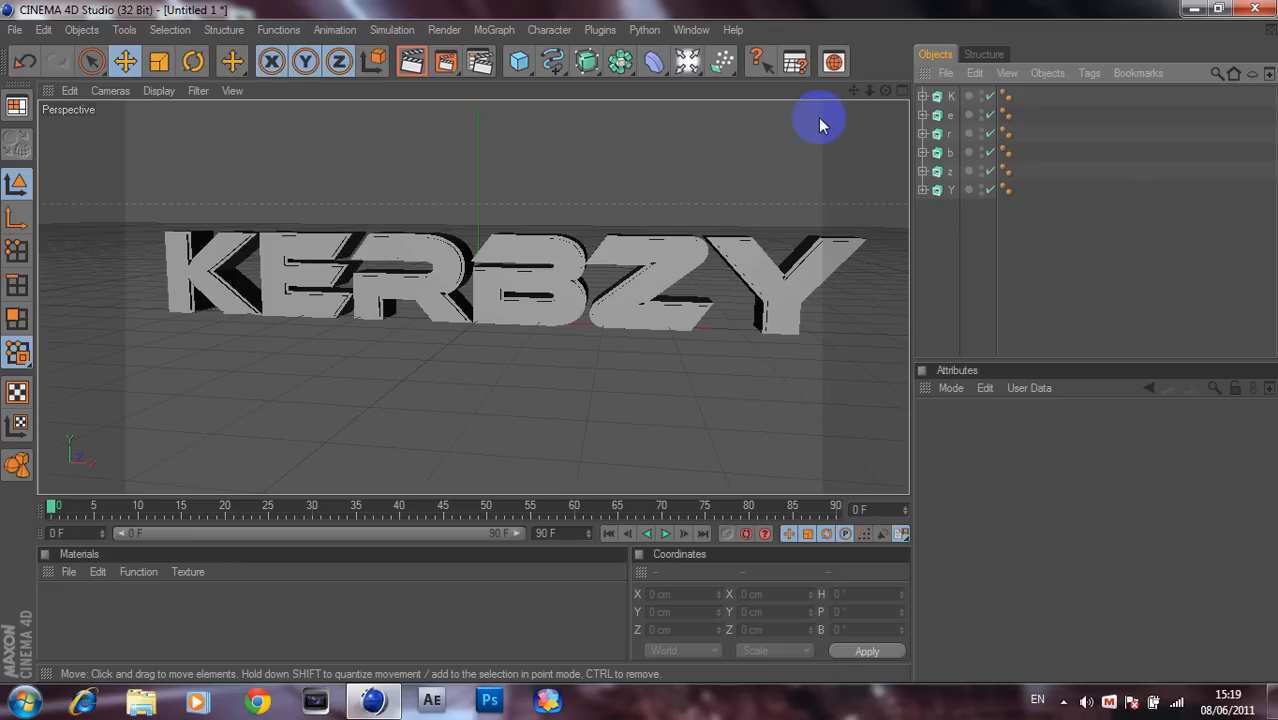
Add a MoGraph Fracture object to the scene
drag(885, 90, 639, 342)
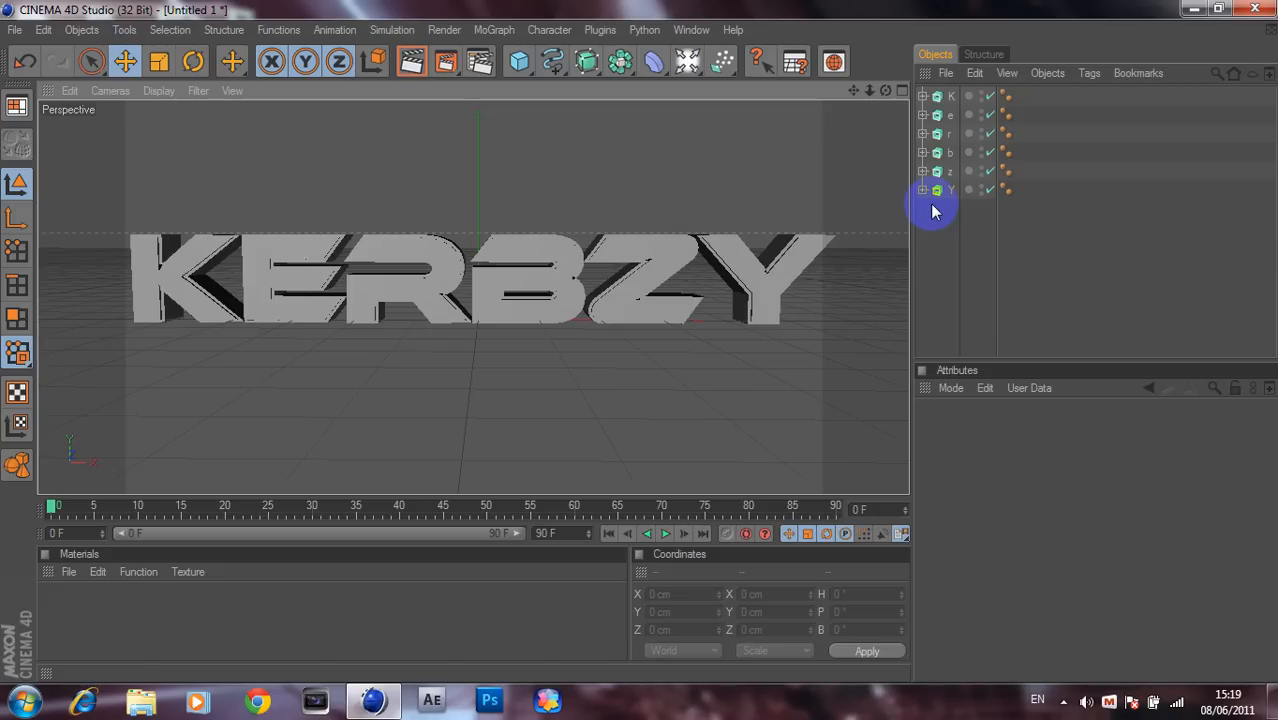
click(492, 29)
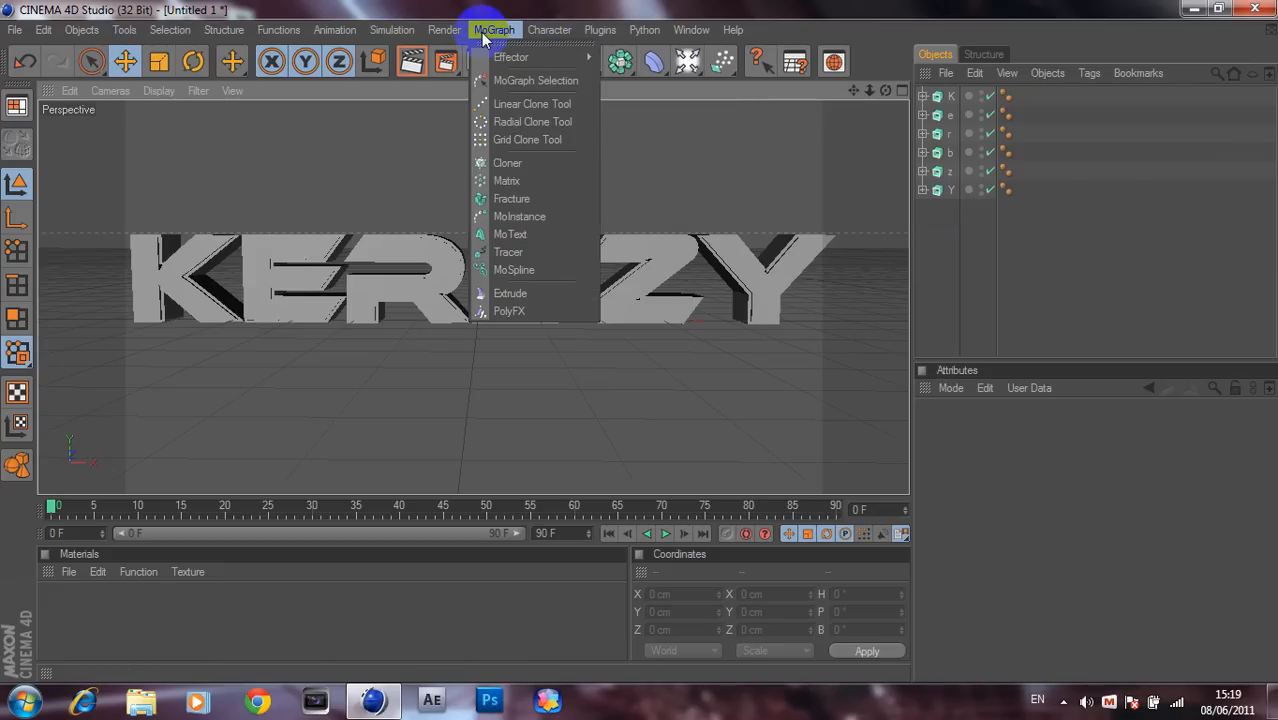
click(510, 199)
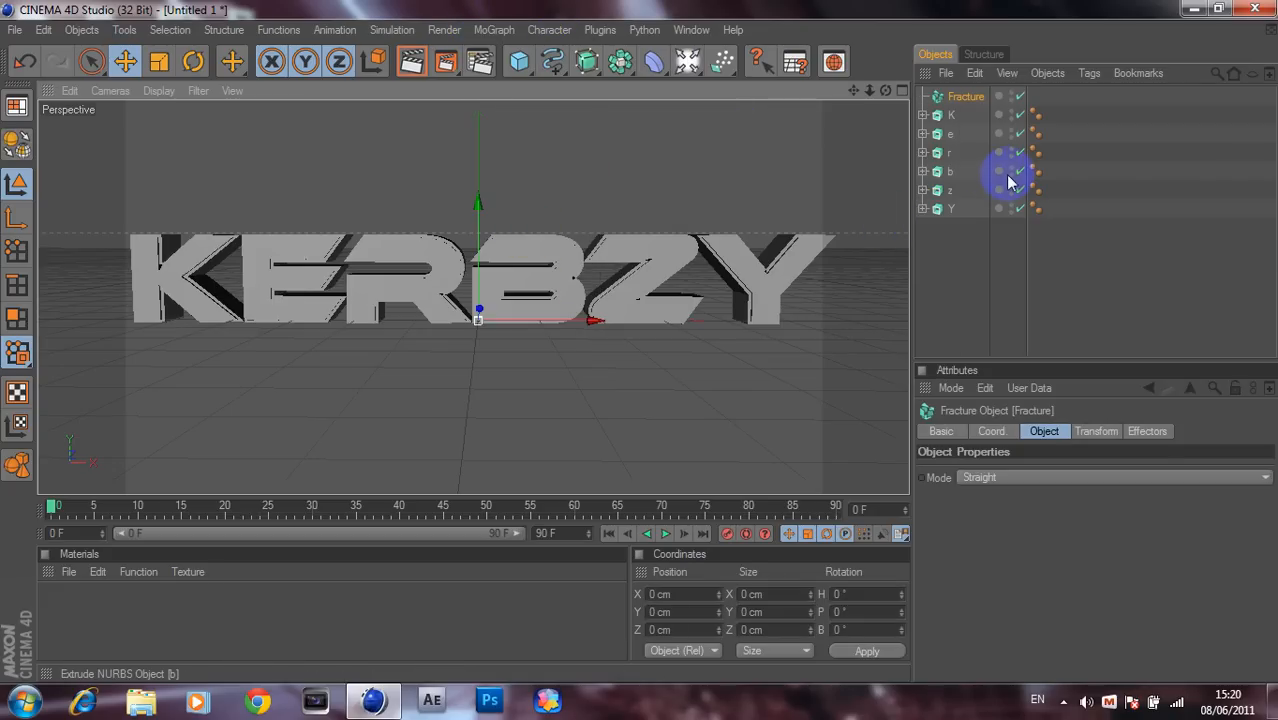
Make all six letter objects children of the Fracture object and collapse its hierarchy
click(947, 209)
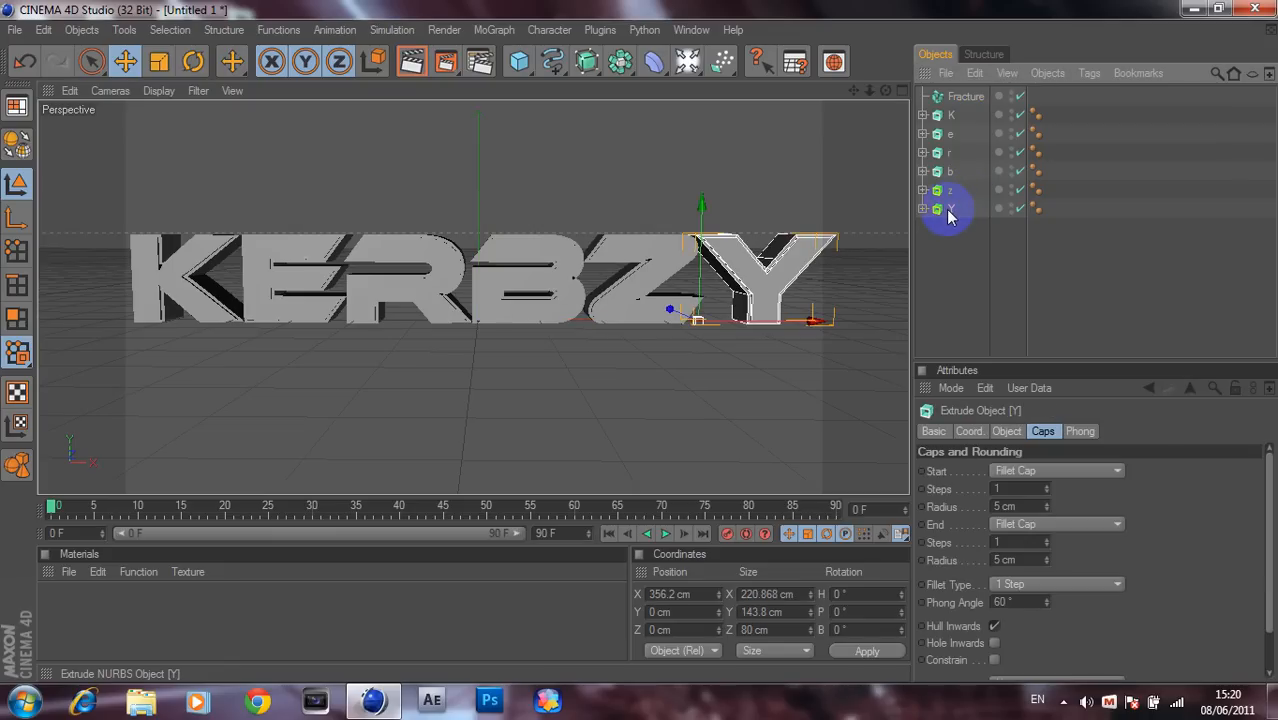
shift+click(941, 116)
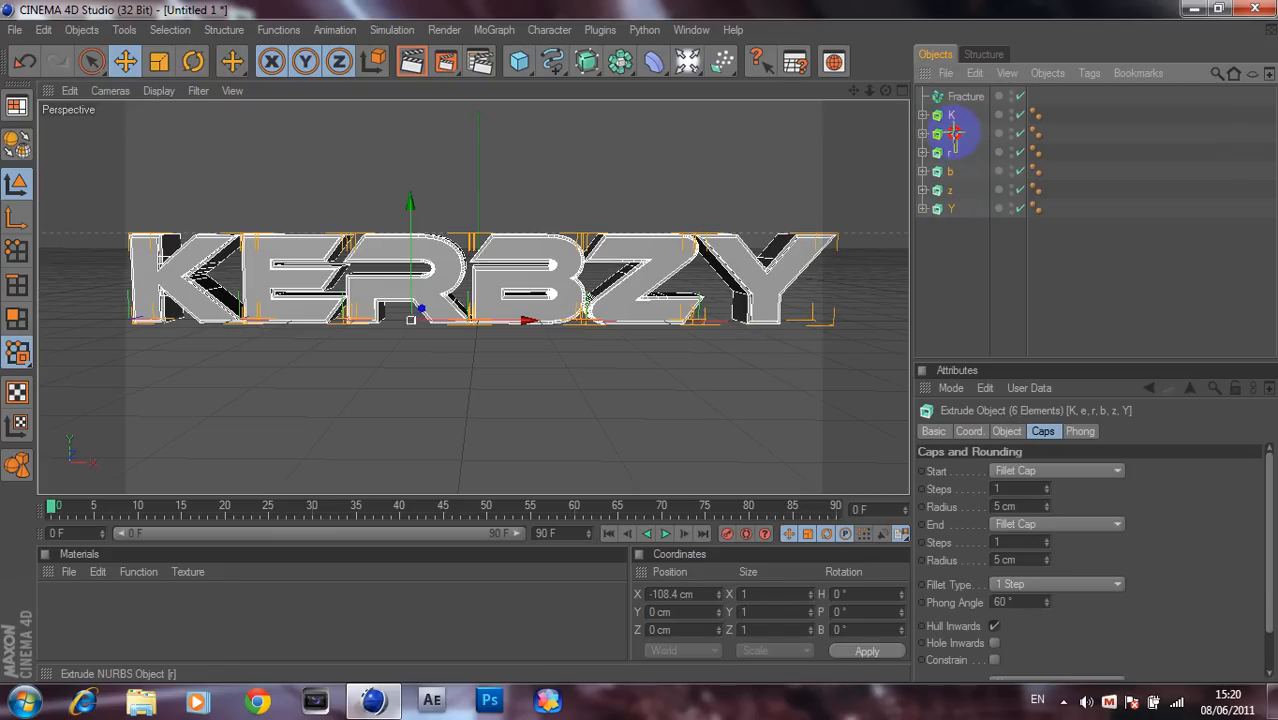
click(953, 134)
click(952, 208)
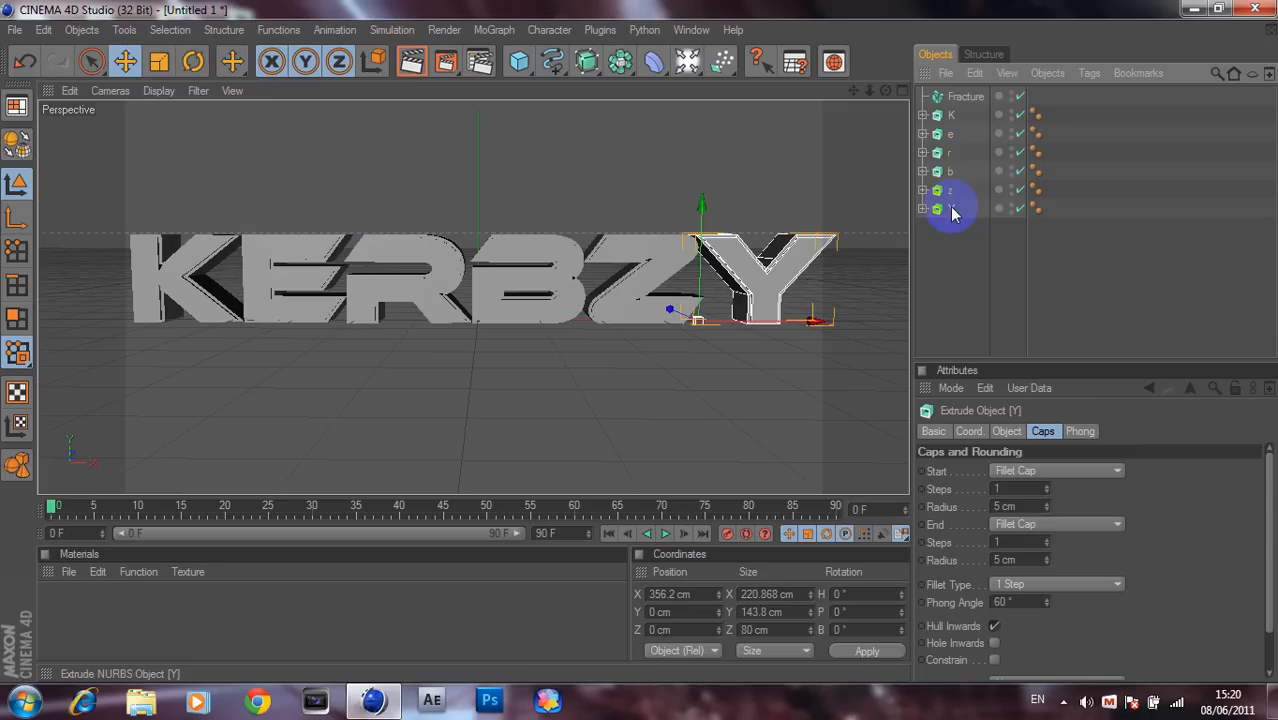
shift+click(946, 117)
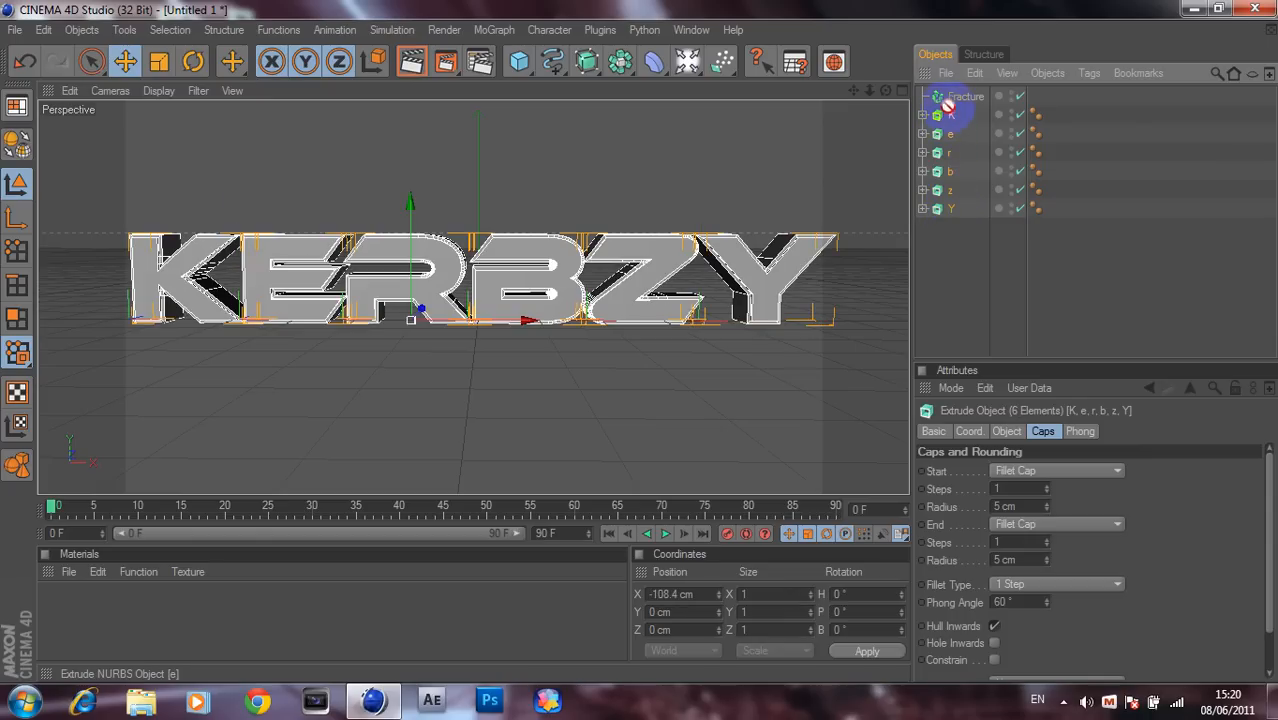
drag(949, 103, 949, 100)
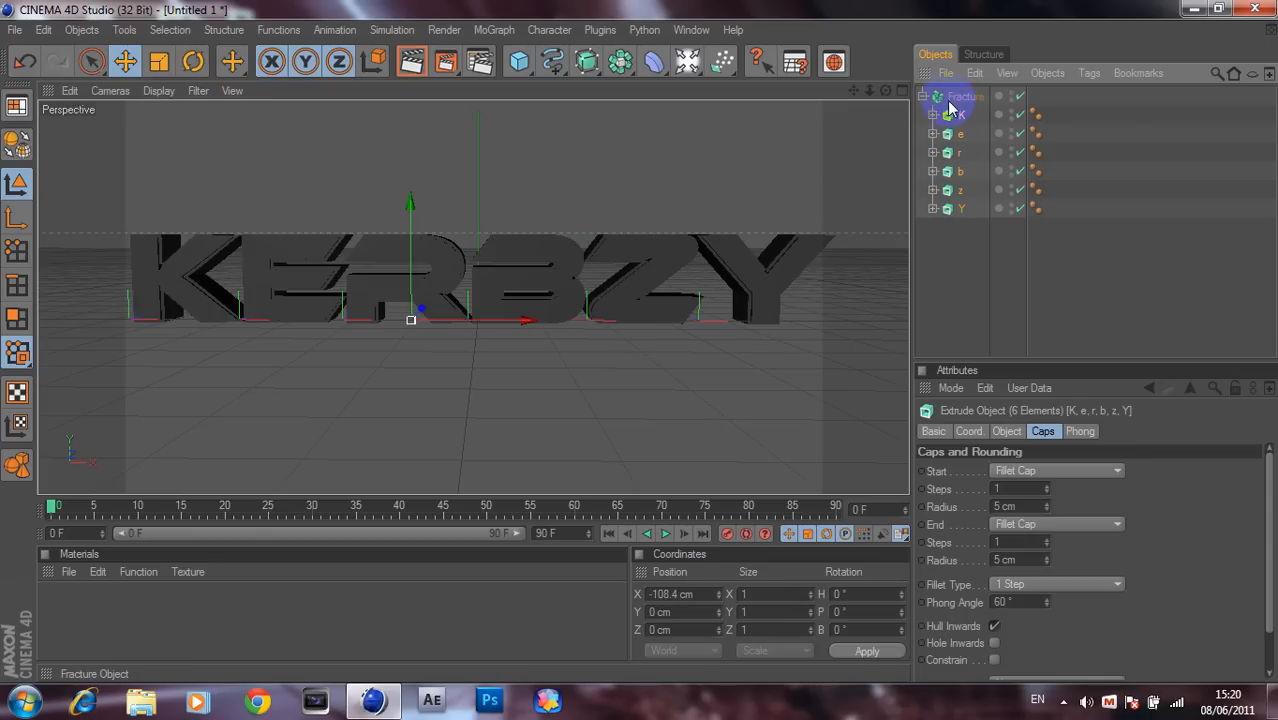
click(922, 97)
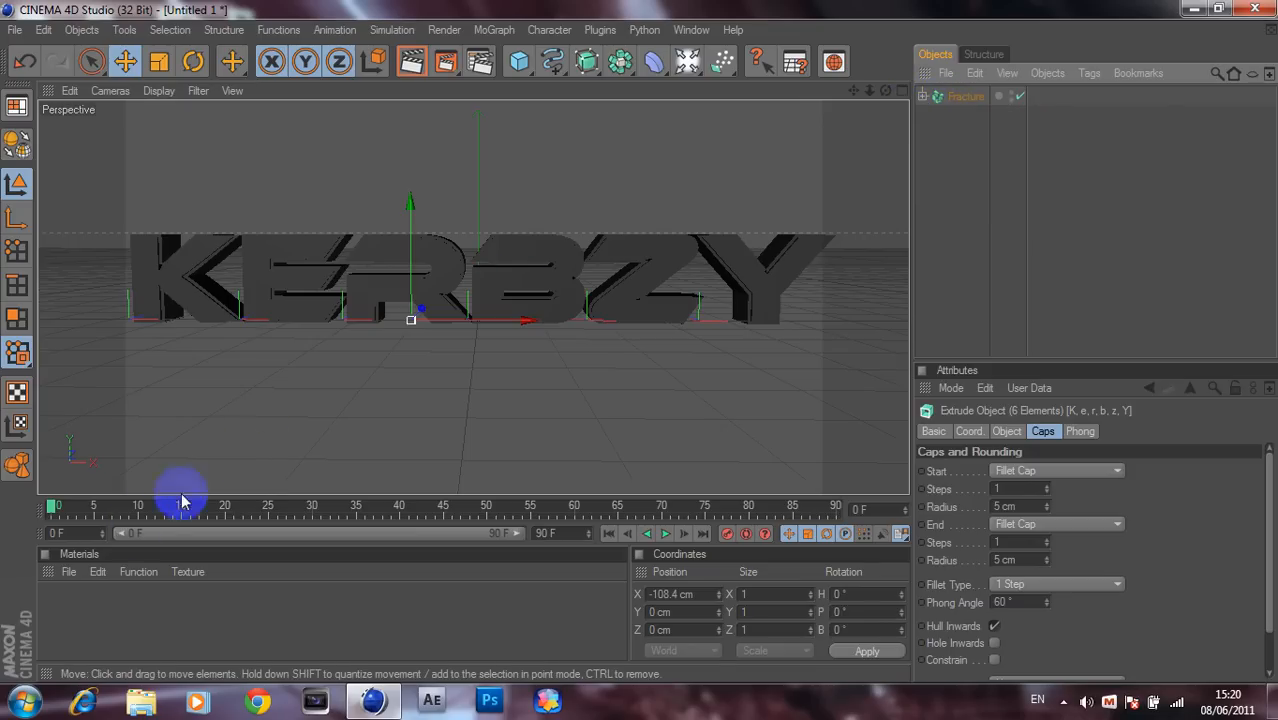
Create a new material and briefly view its settings in the Material Editor, leaving them unchanged
double_click(62, 618)
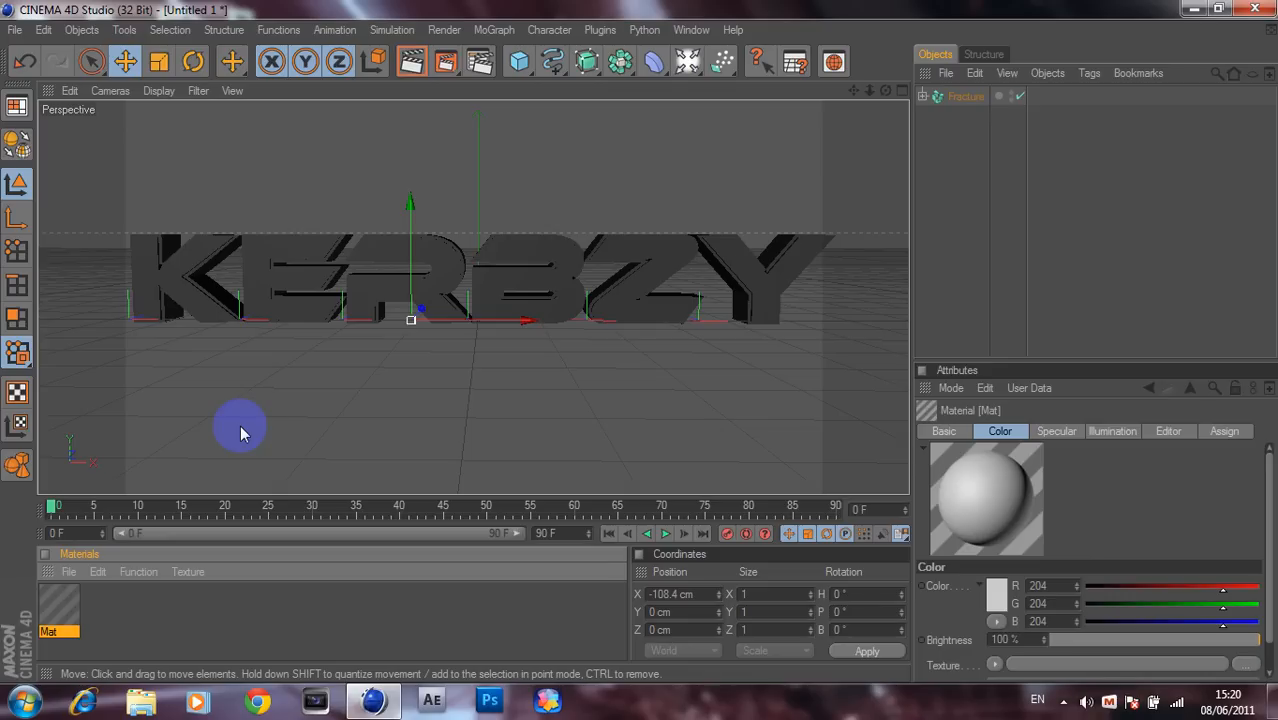
click(58, 608)
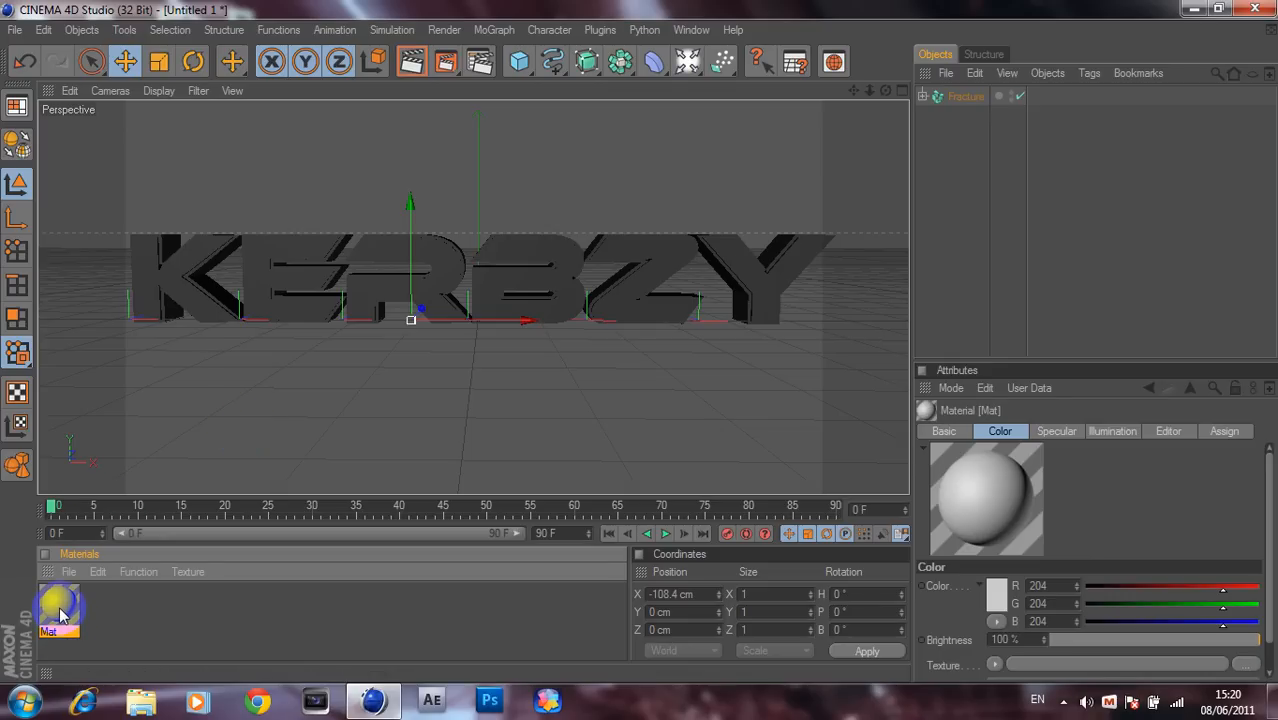
double_click(58, 610)
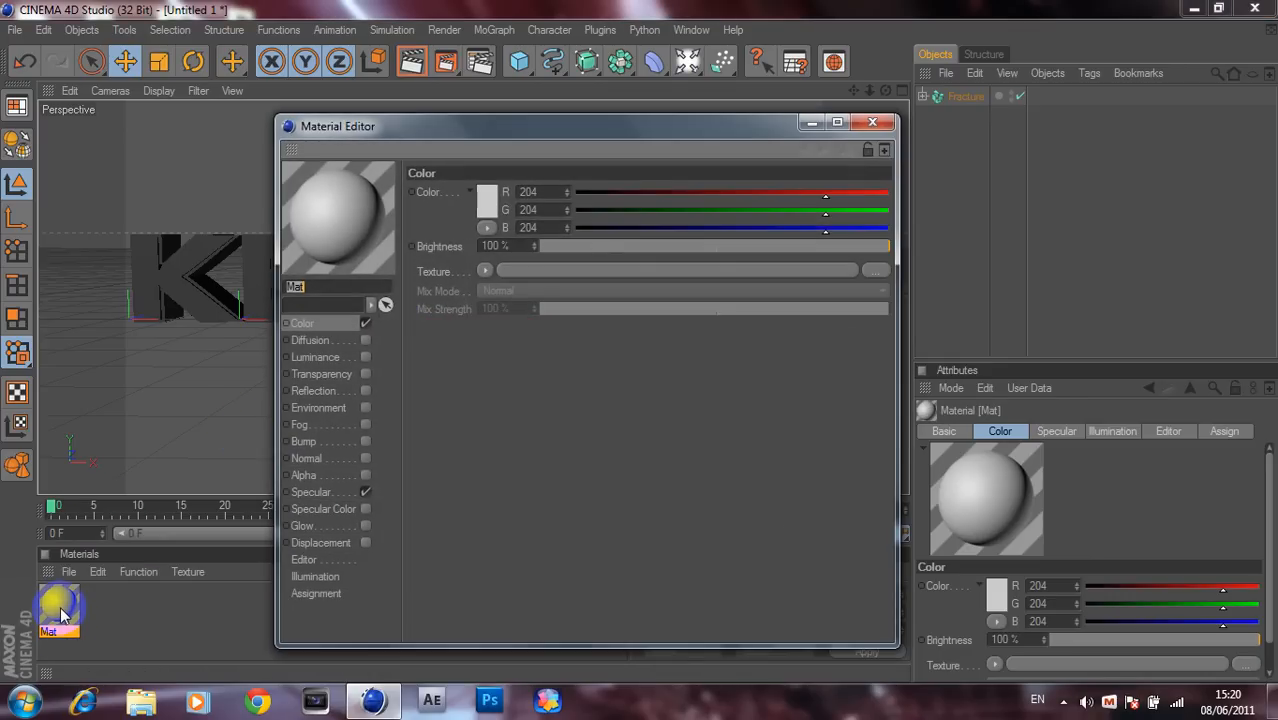
click(872, 122)
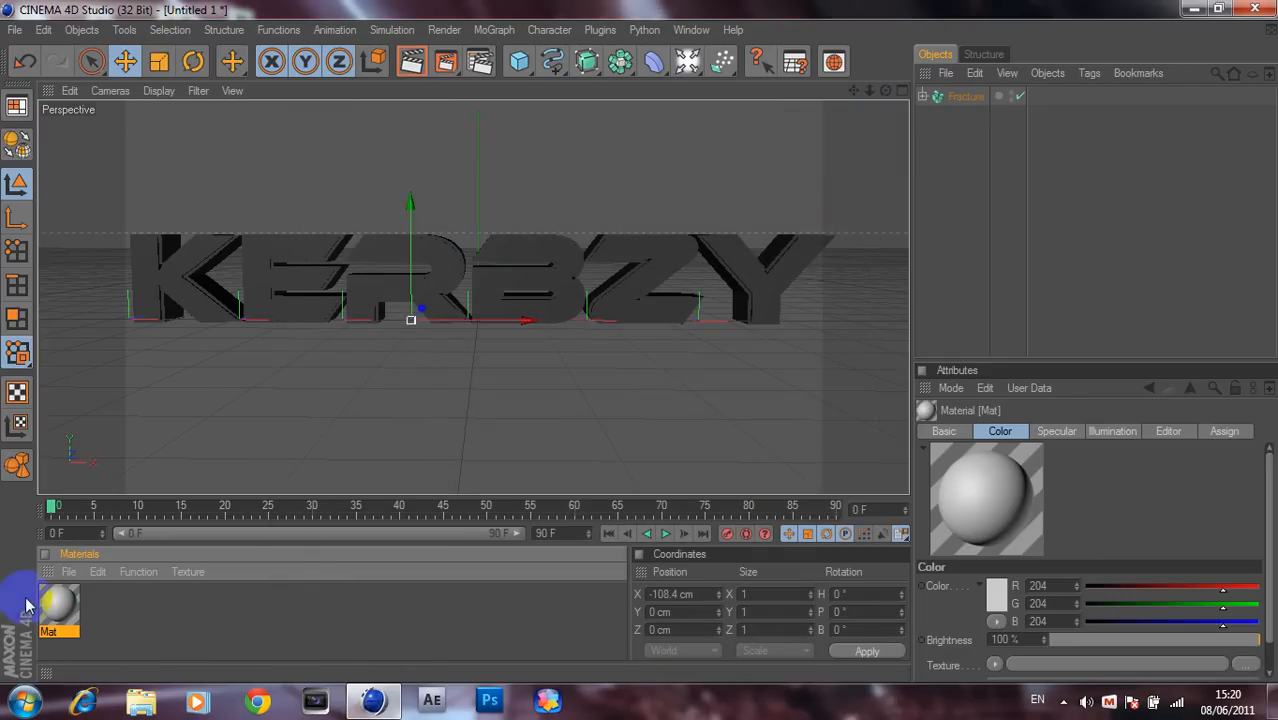
Create a second new material and reselect the first one
click(60, 606)
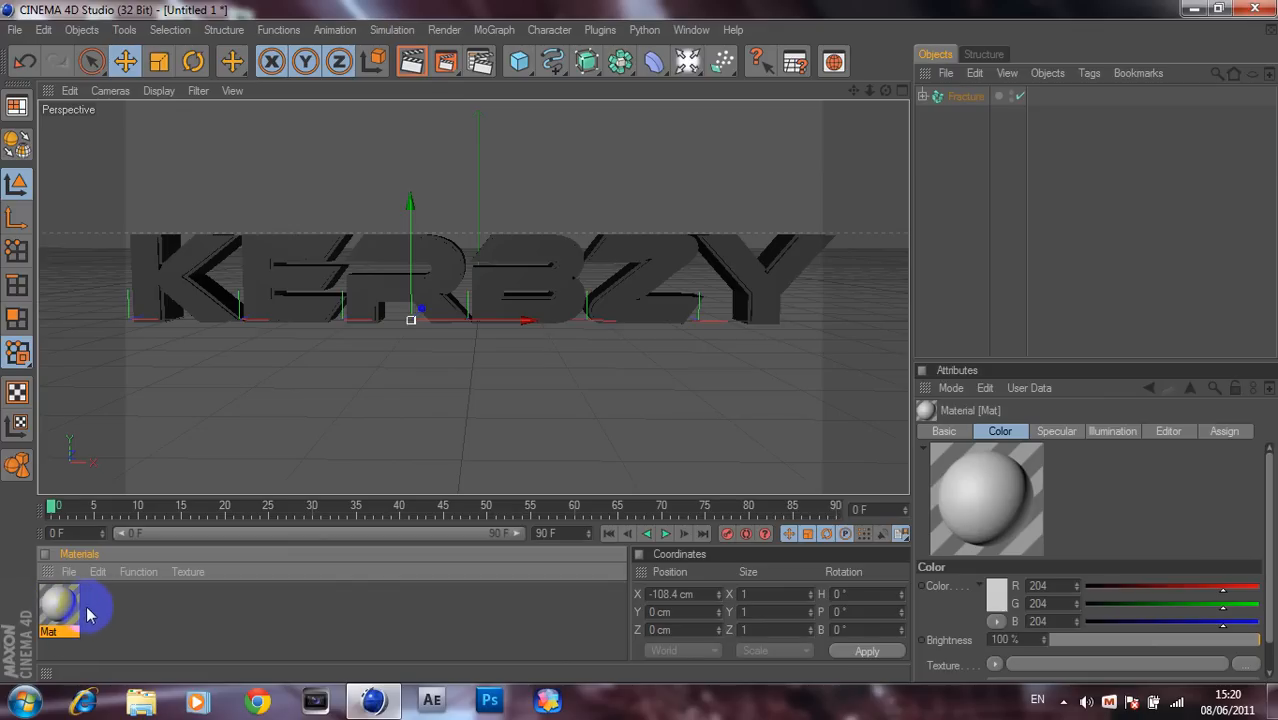
click(98, 614)
double_click(98, 614)
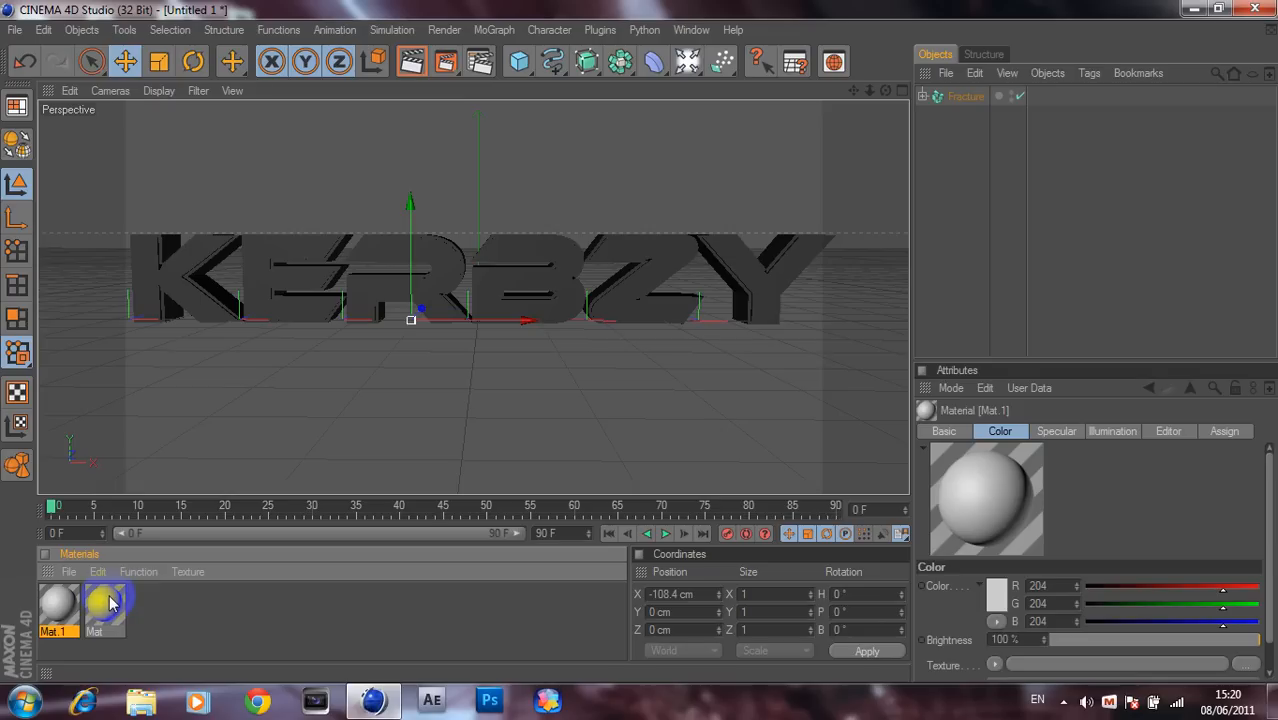
click(110, 602)
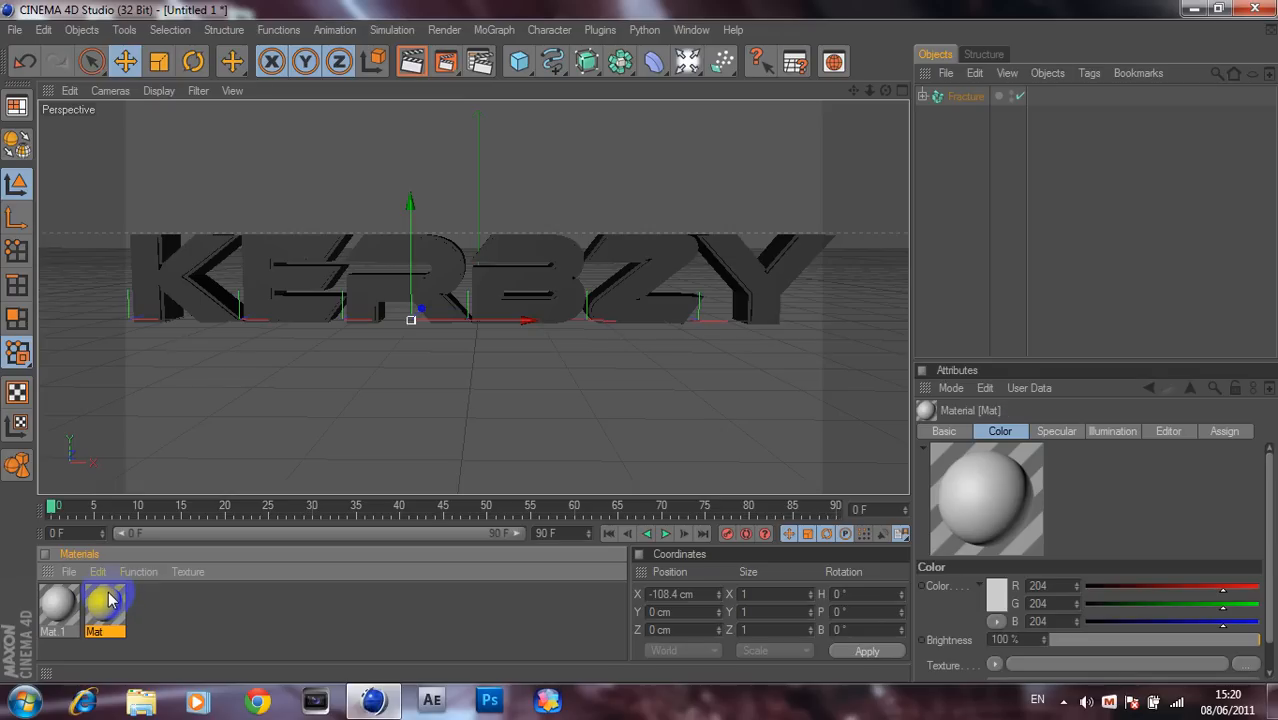
Set the color of the material Mat to red with RGB values 216, 0, 0
double_click(110, 600)
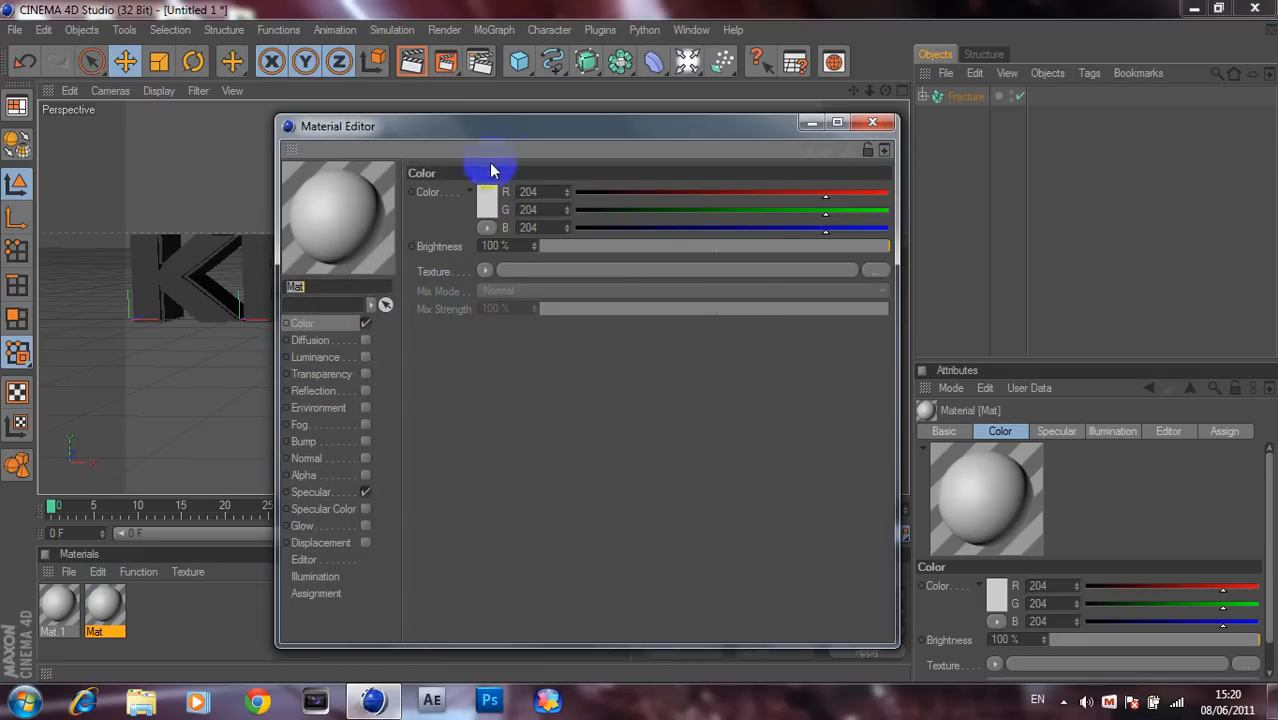
click(490, 196)
drag(494, 193, 503, 141)
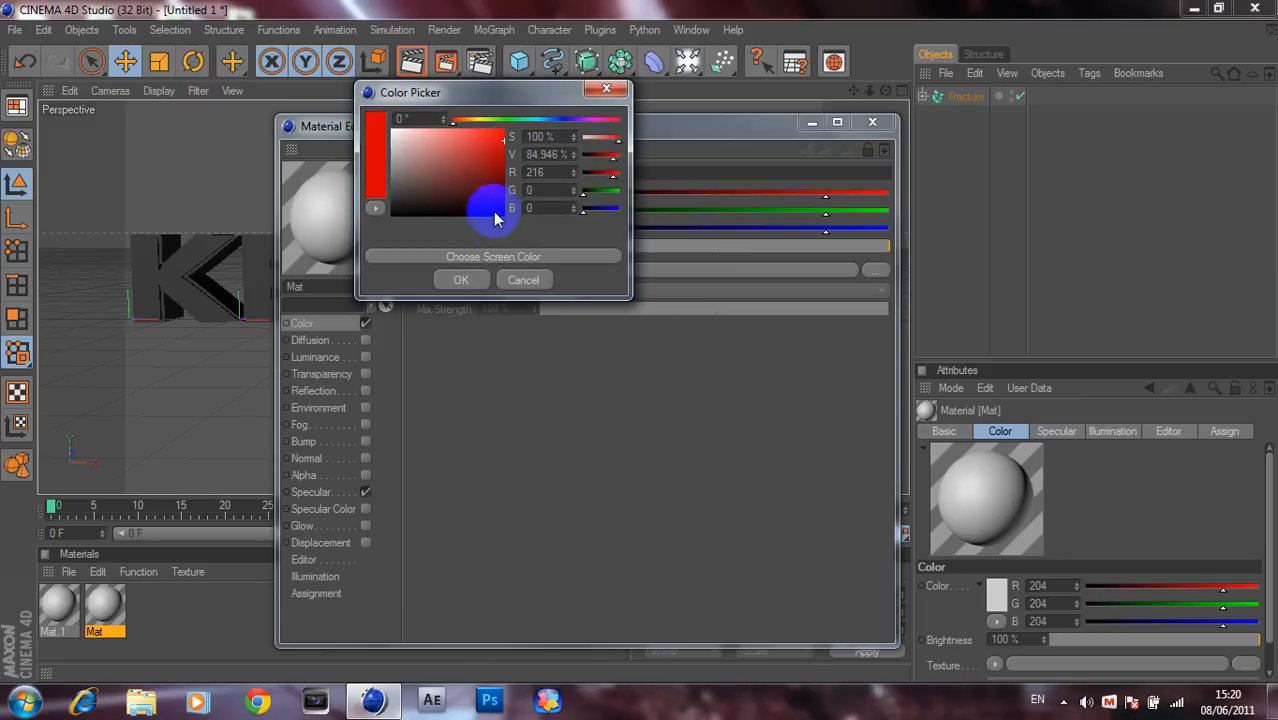
click(461, 282)
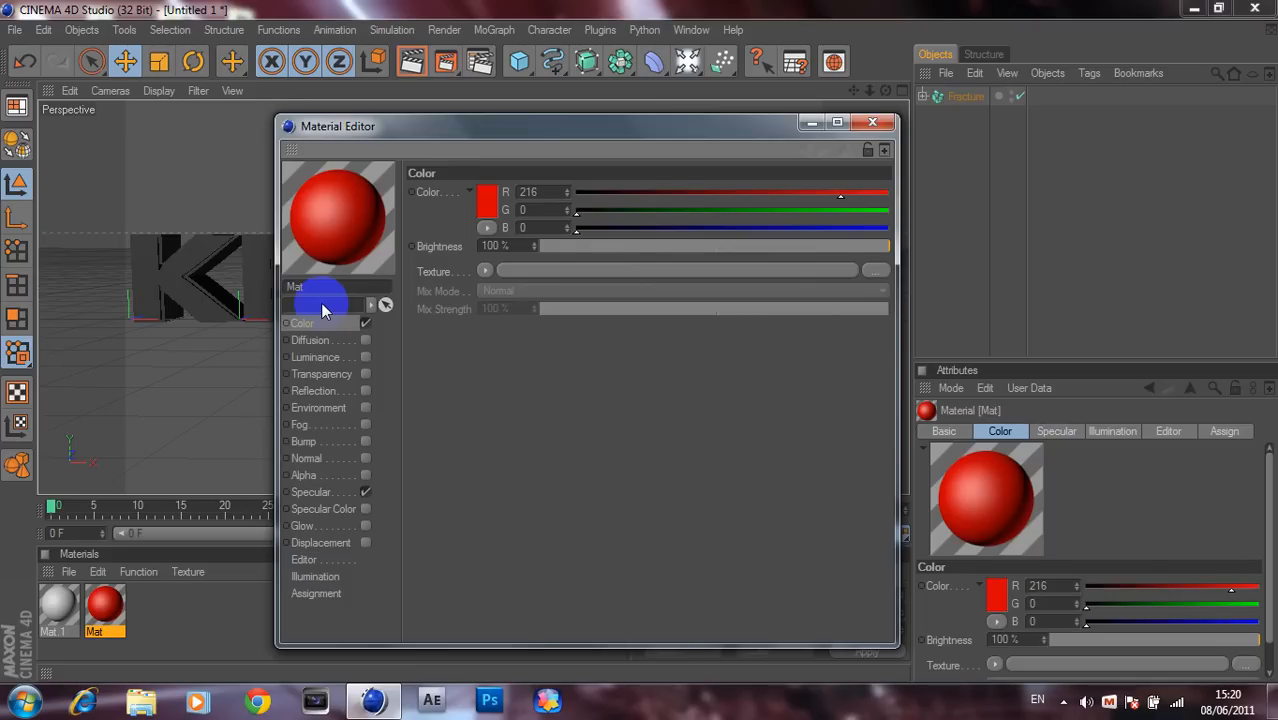
Enable reflection on the red material at 25% brightness, with a Fresnel texture at 59% mix strength
click(365, 391)
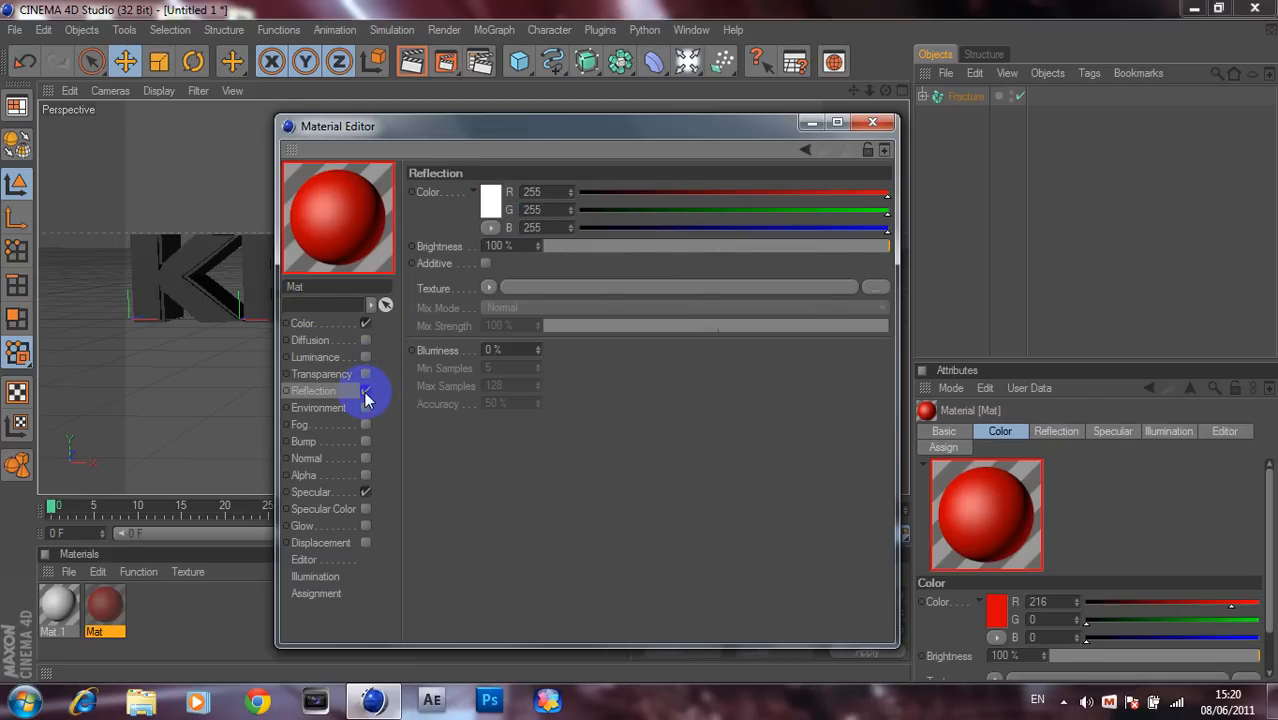
click(789, 248)
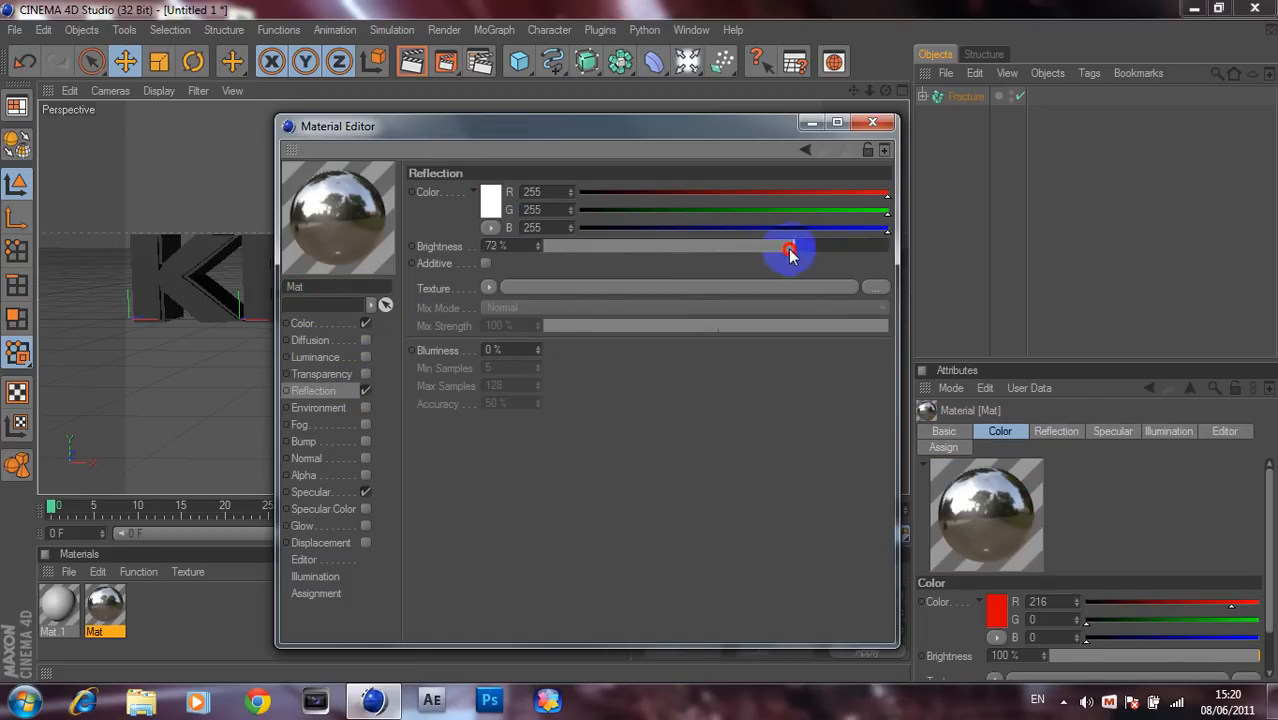
drag(789, 252, 630, 258)
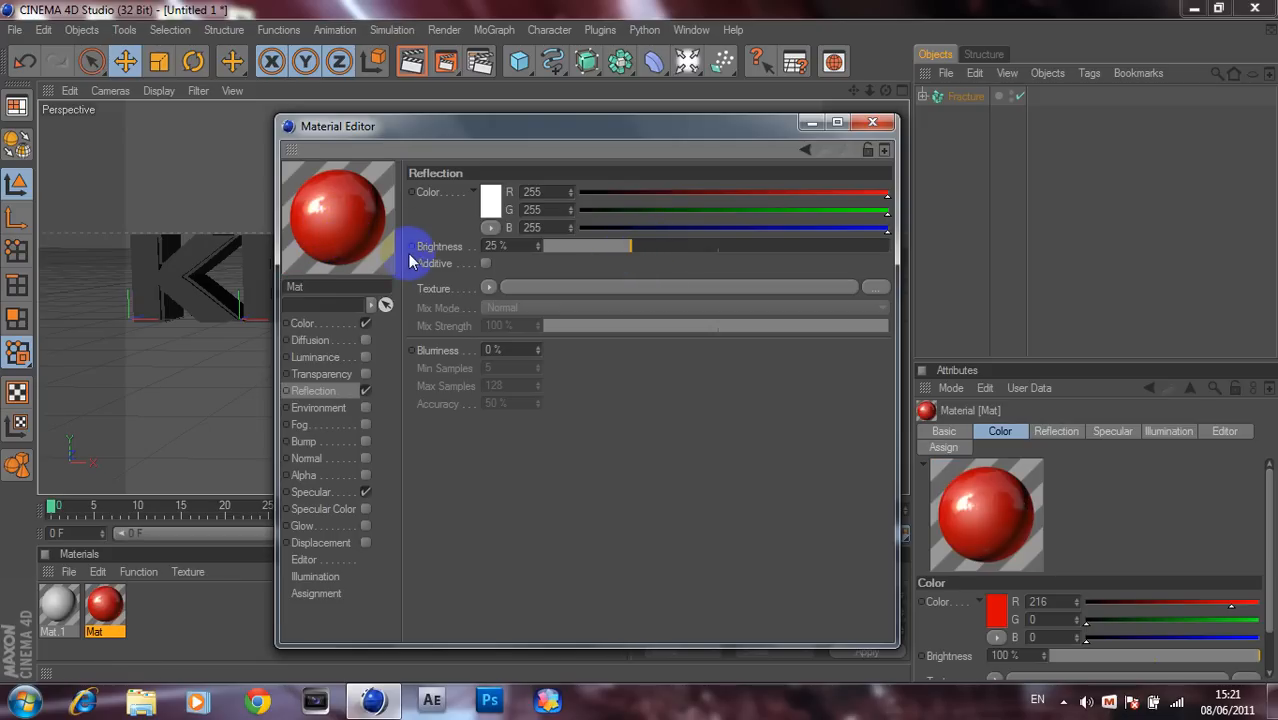
click(488, 289)
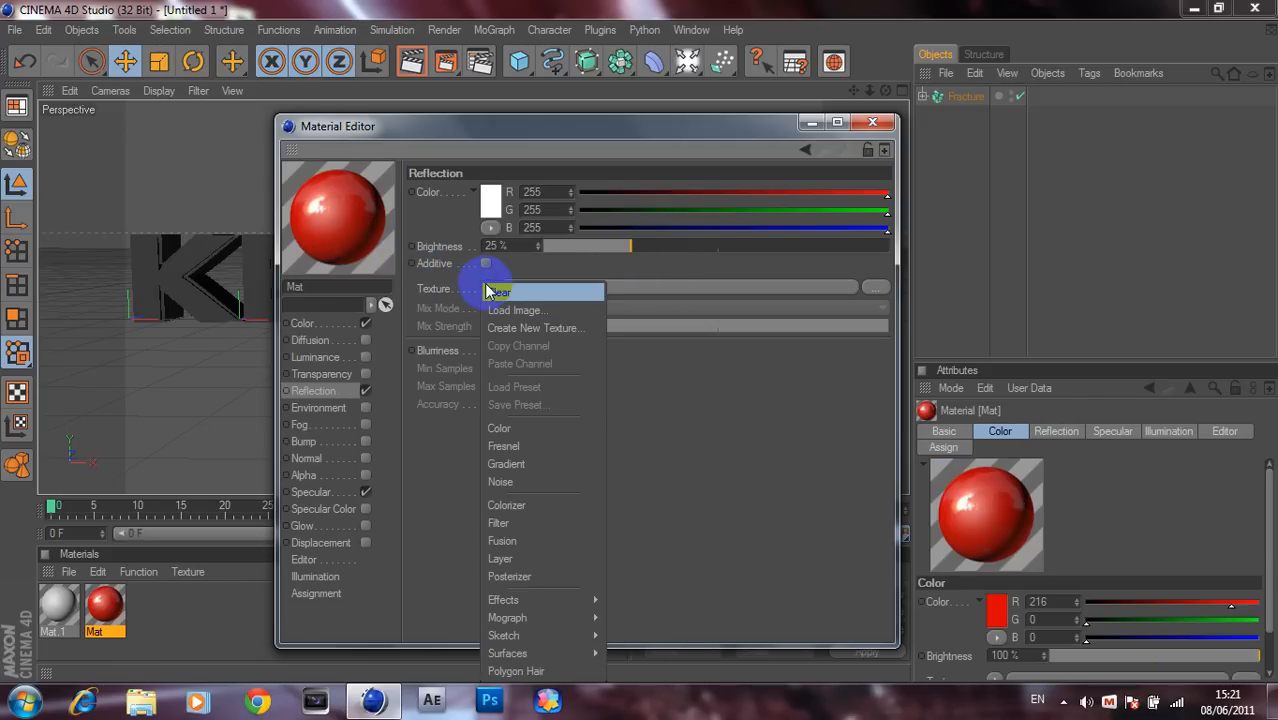
click(522, 447)
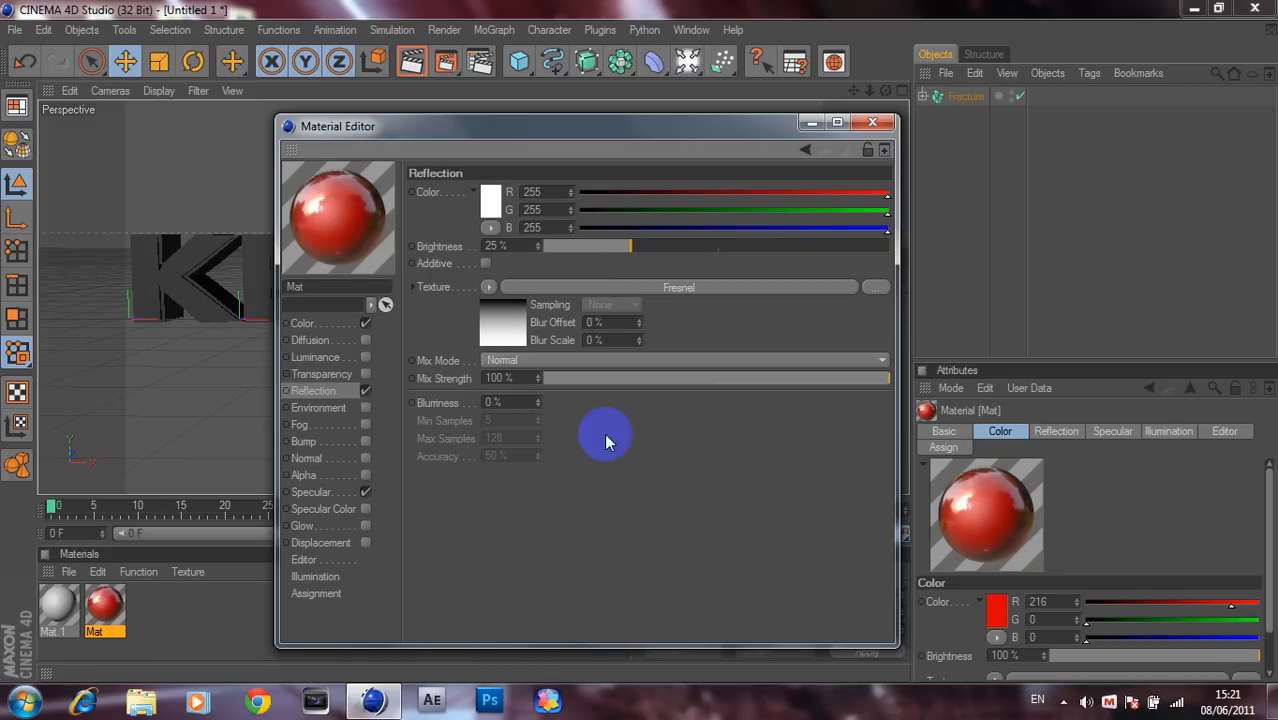
drag(828, 380, 750, 387)
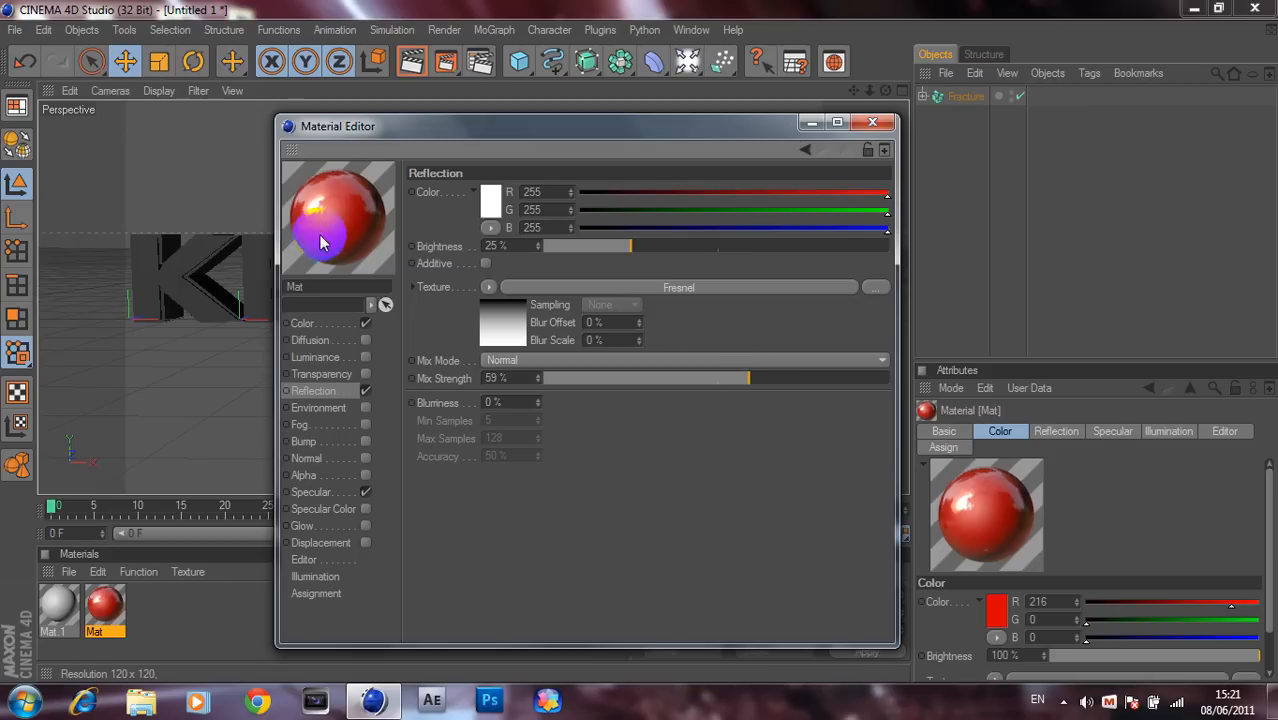
Change the red material's preview shape to Double Torus (Soft Shadow) and close the Material Editor
drag(314, 222, 365, 262)
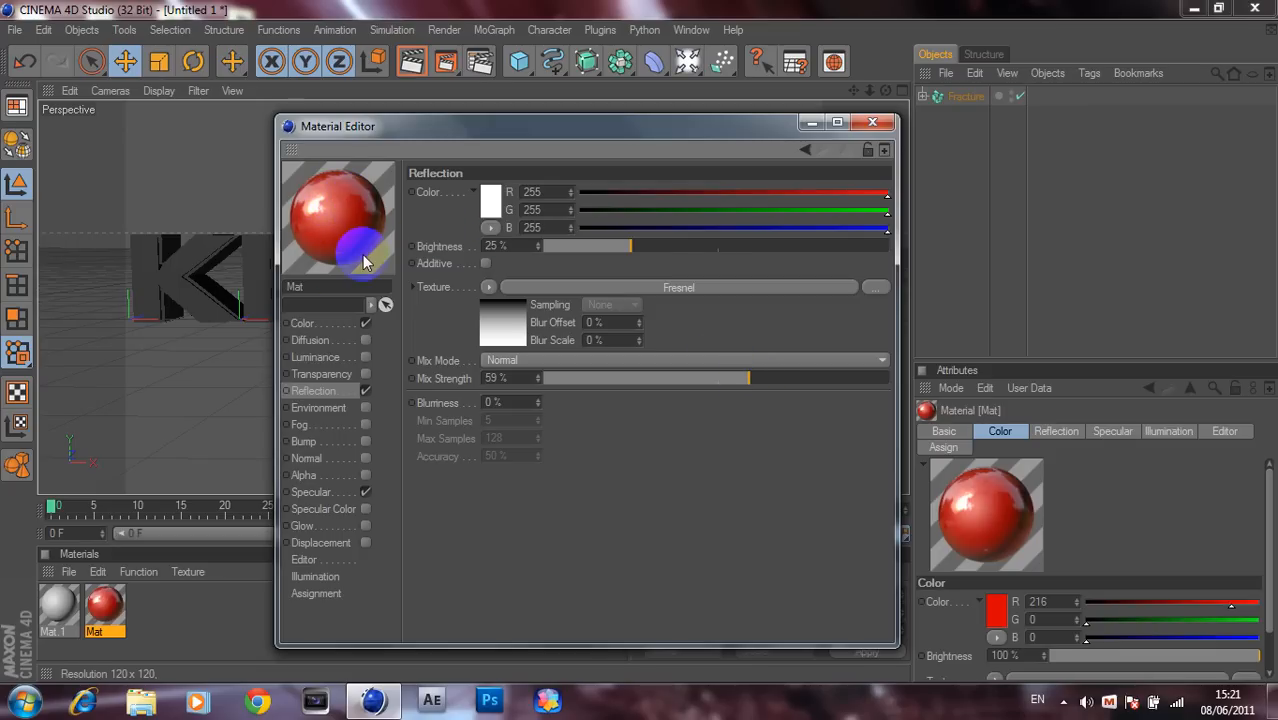
right_click(368, 266)
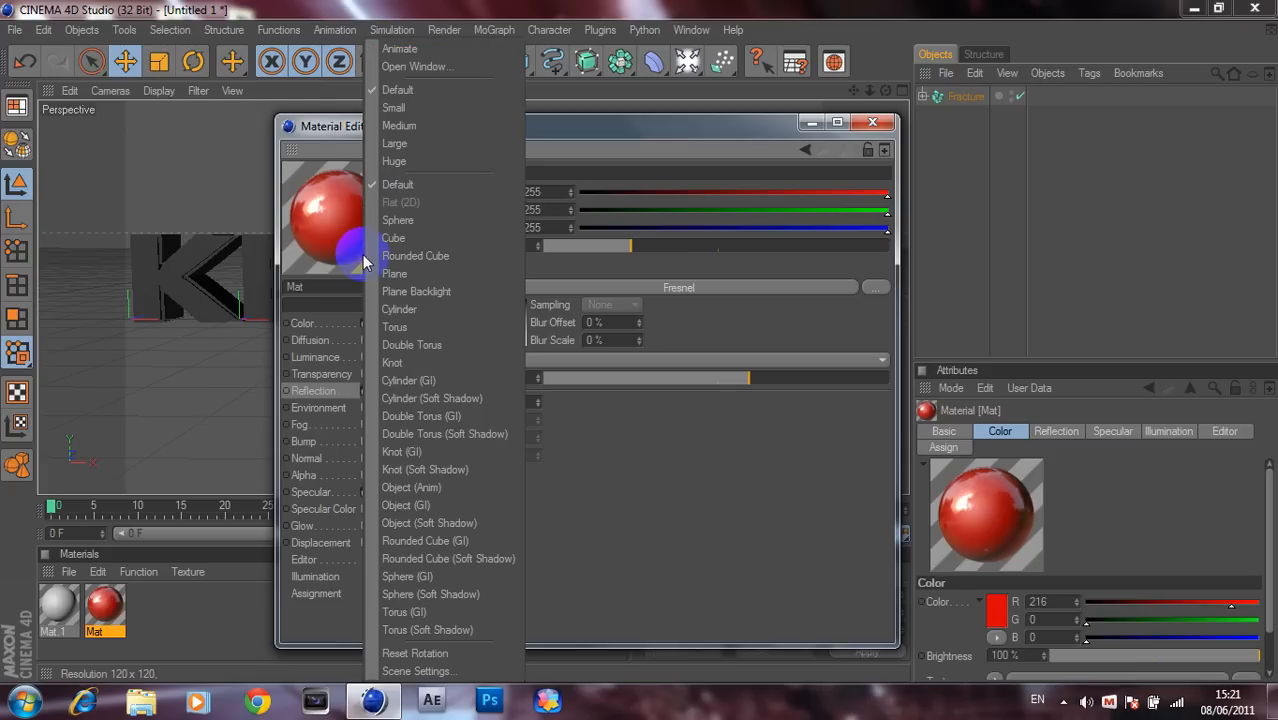
click(320, 195)
right_drag(385, 270, 400, 437)
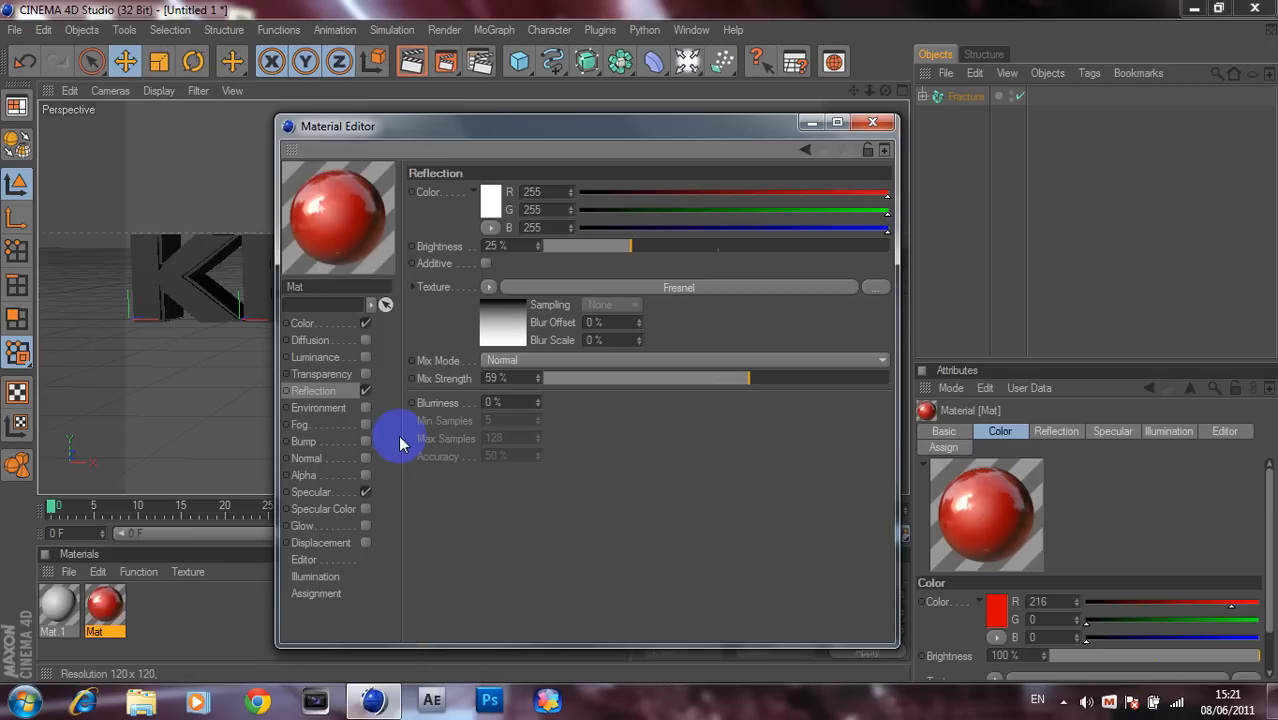
drag(368, 286, 348, 226)
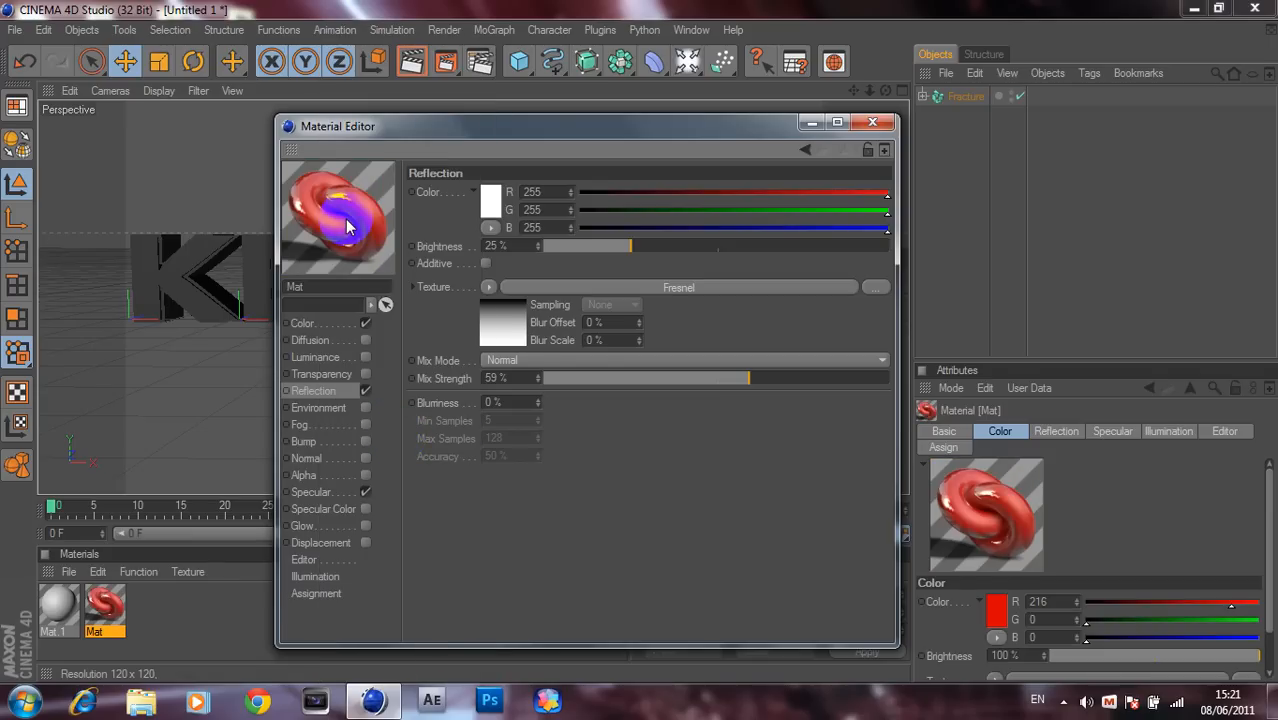
mouse_move(348, 226)
mouse_down()
mouse_move(322, 220)
mouse_move(340, 212)
mouse_up()
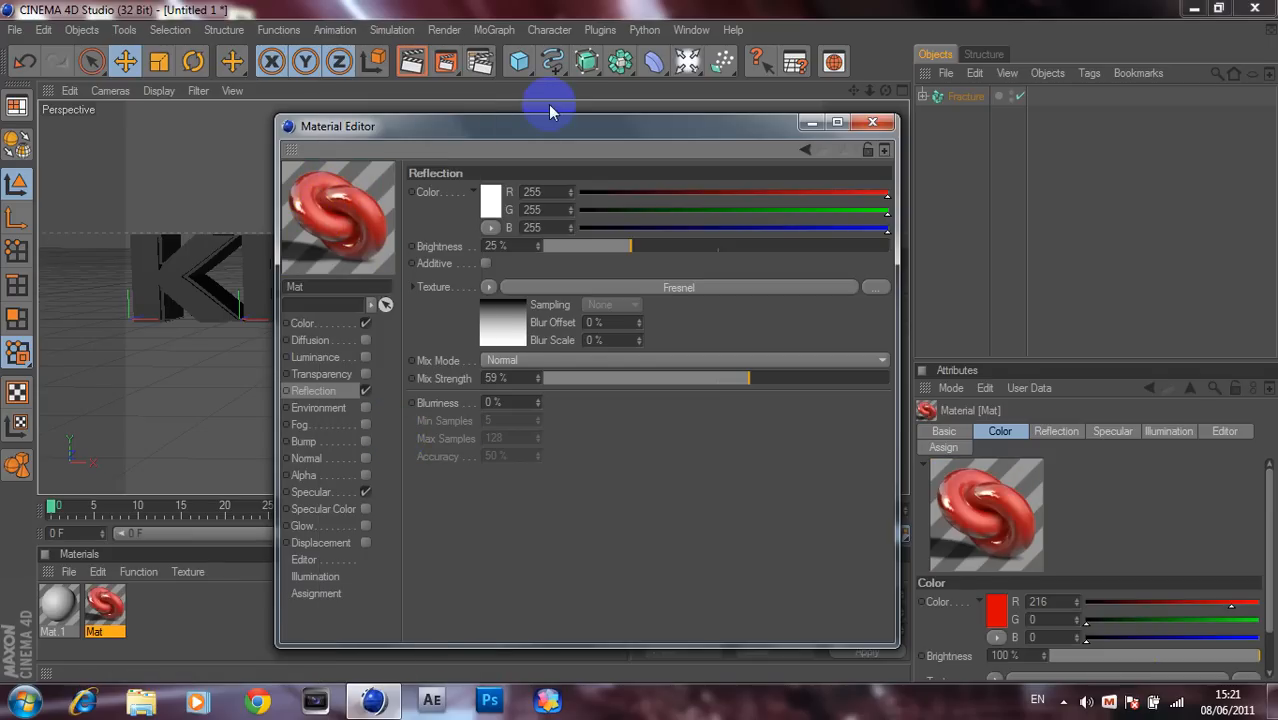
click(880, 123)
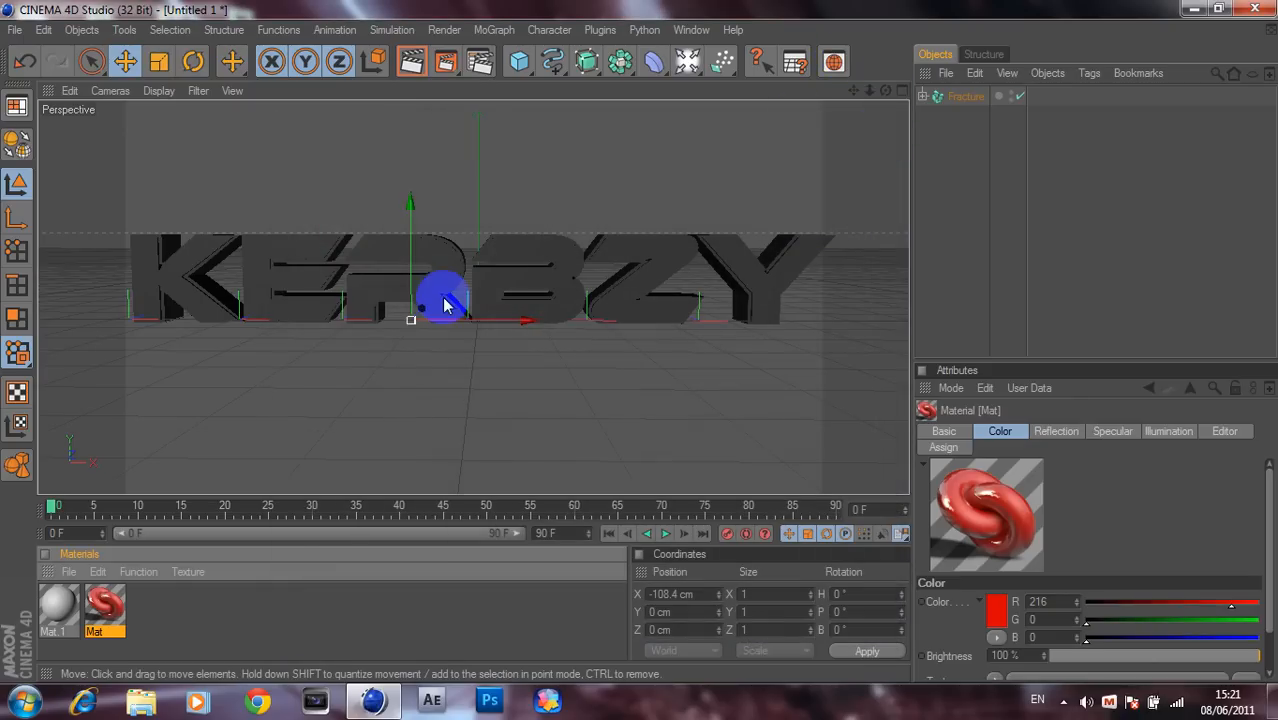
Set the color of the material Mat.1 to black with RGB values 0, 0, 0
double_click(57, 606)
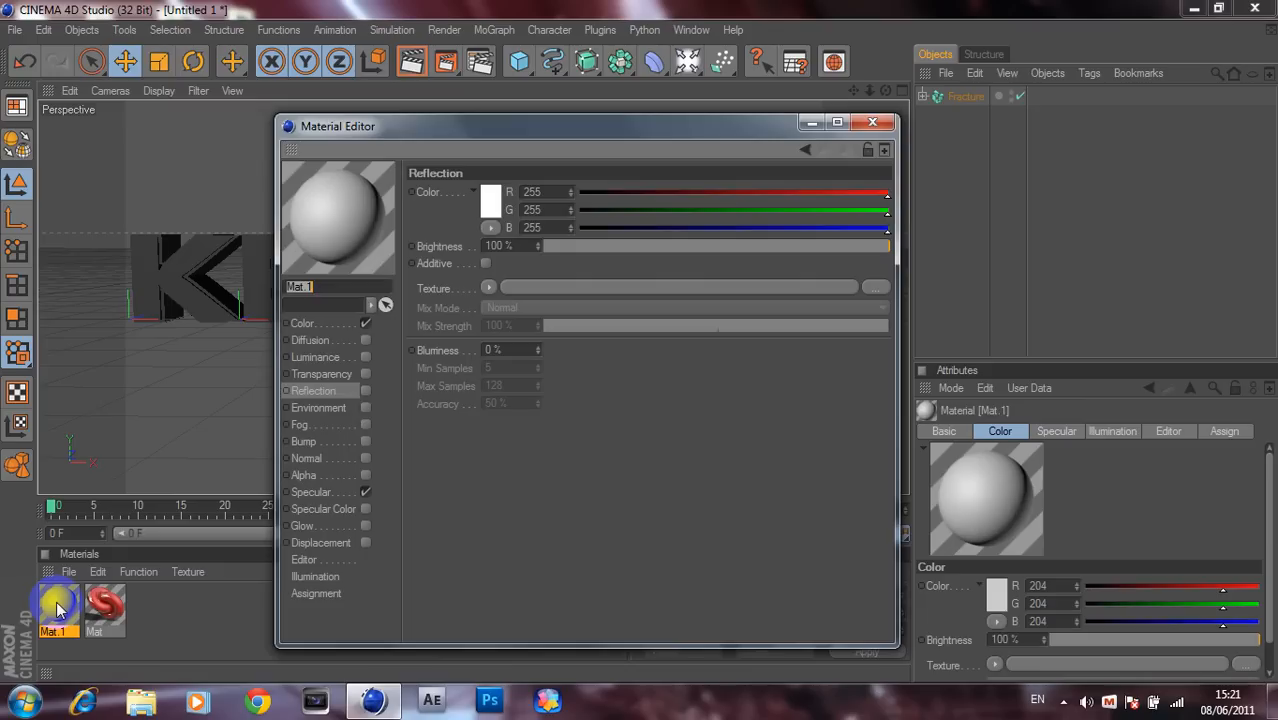
click(324, 323)
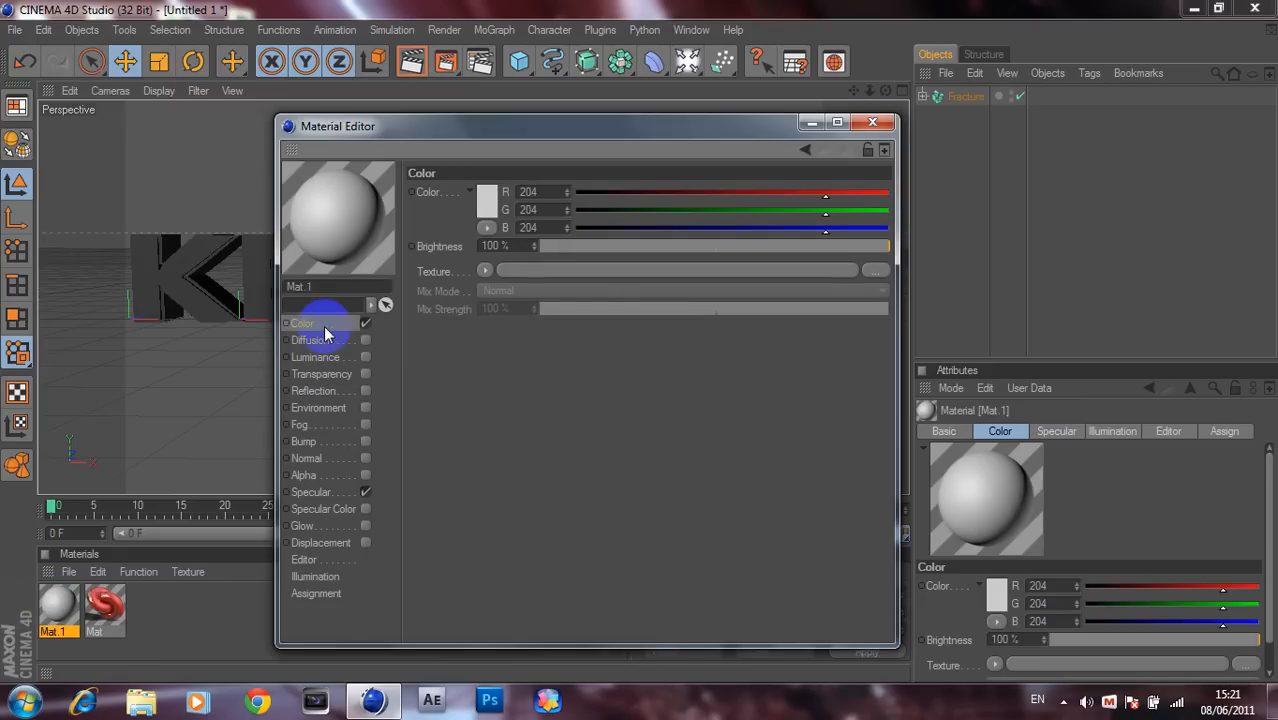
click(485, 205)
drag(484, 205, 372, 228)
click(426, 292)
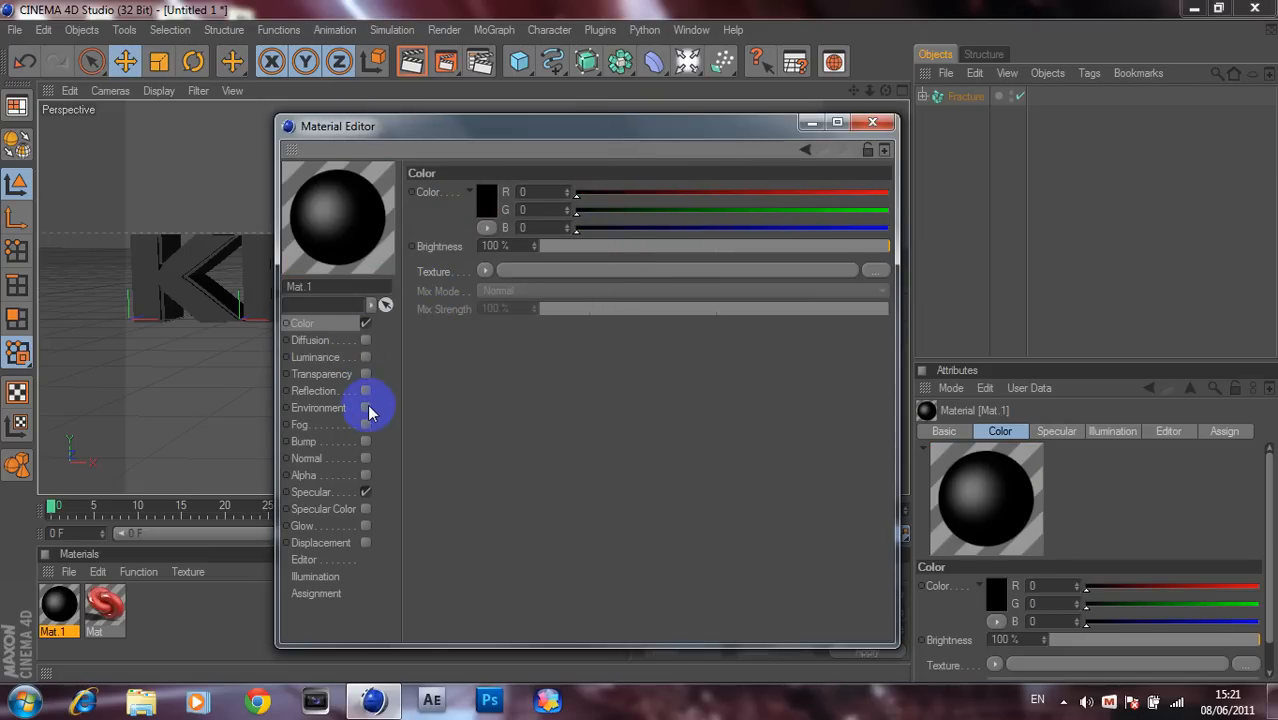
Enable reflection on the black material at 29% brightness, with a Fresnel texture at 59% mix strength
click(365, 391)
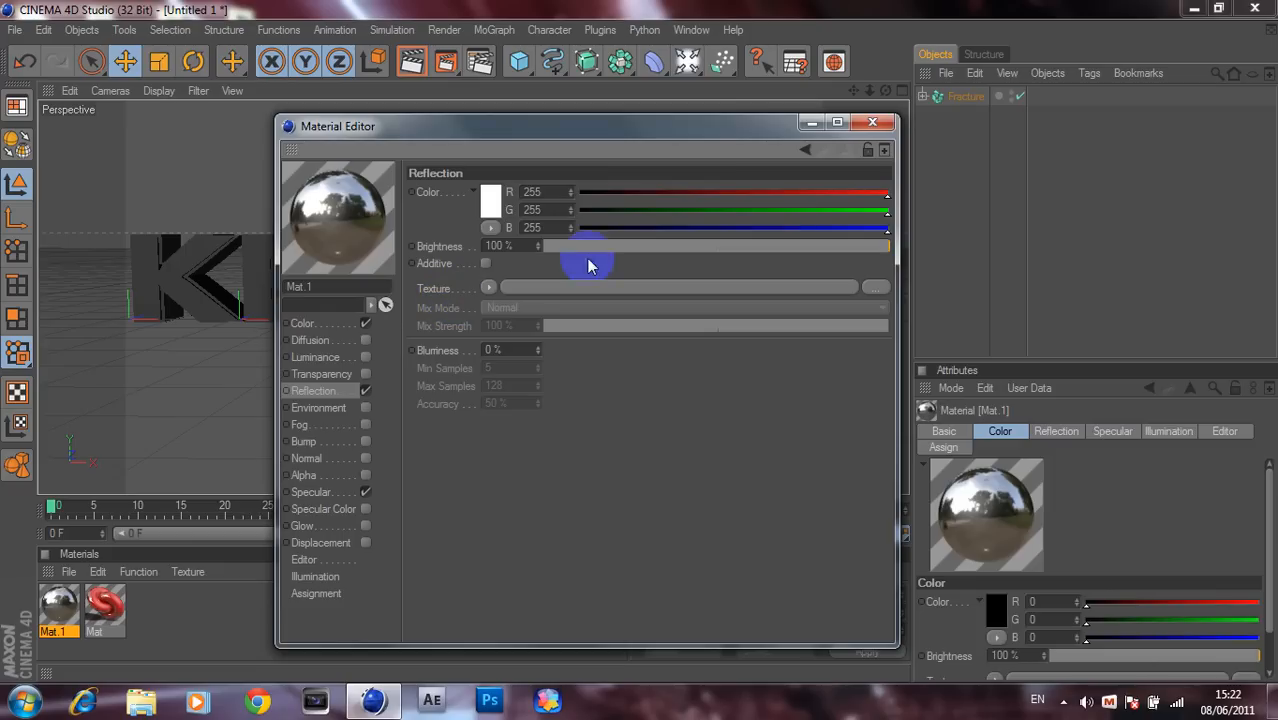
drag(605, 246, 647, 246)
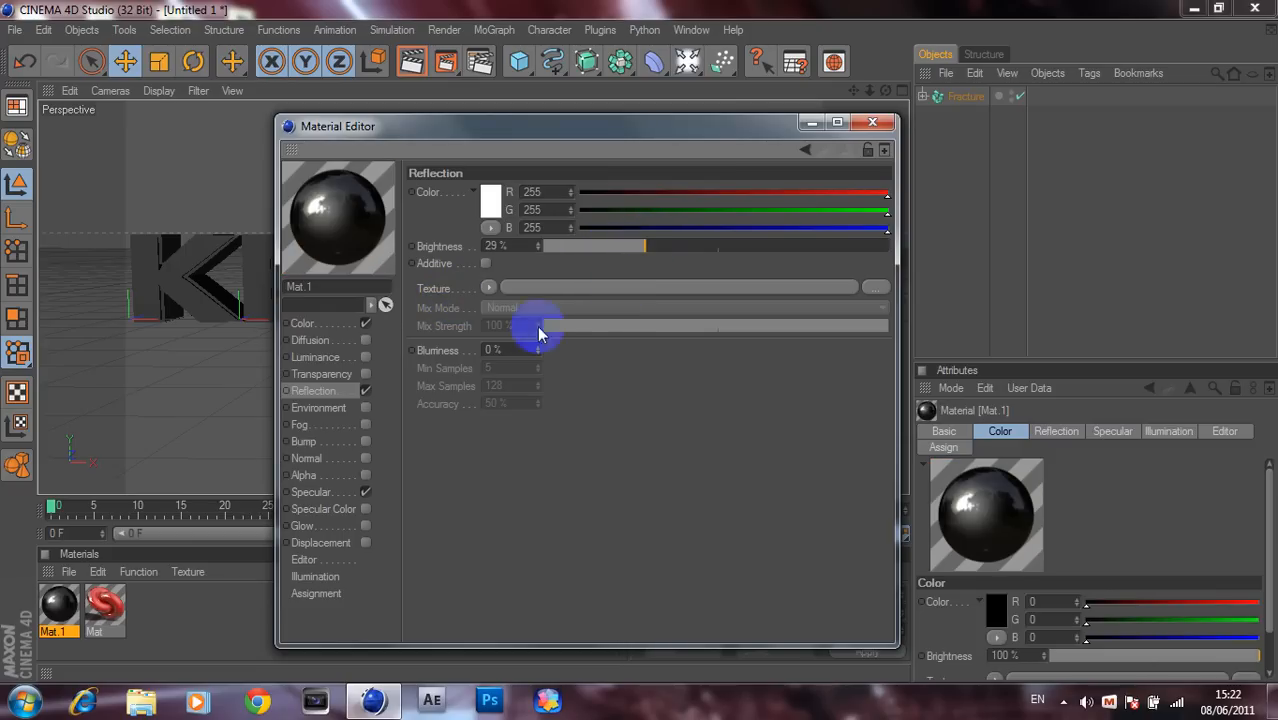
click(487, 288)
click(505, 446)
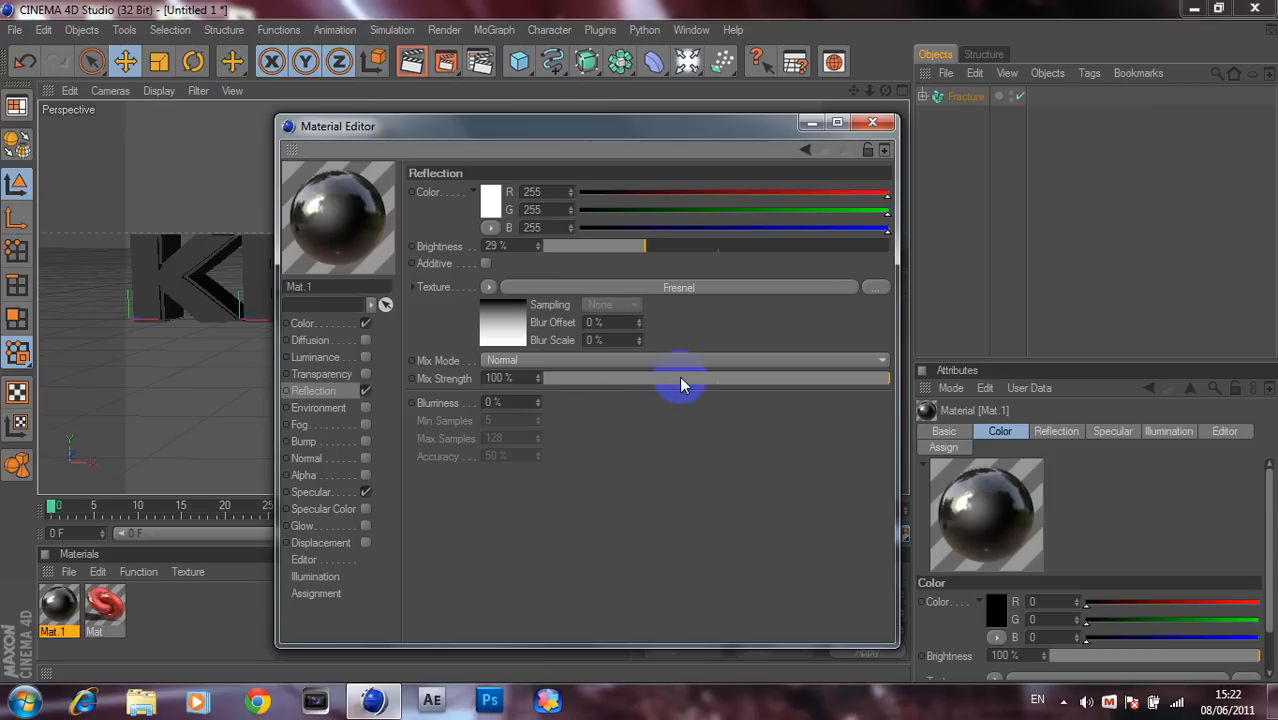
drag(716, 378, 749, 377)
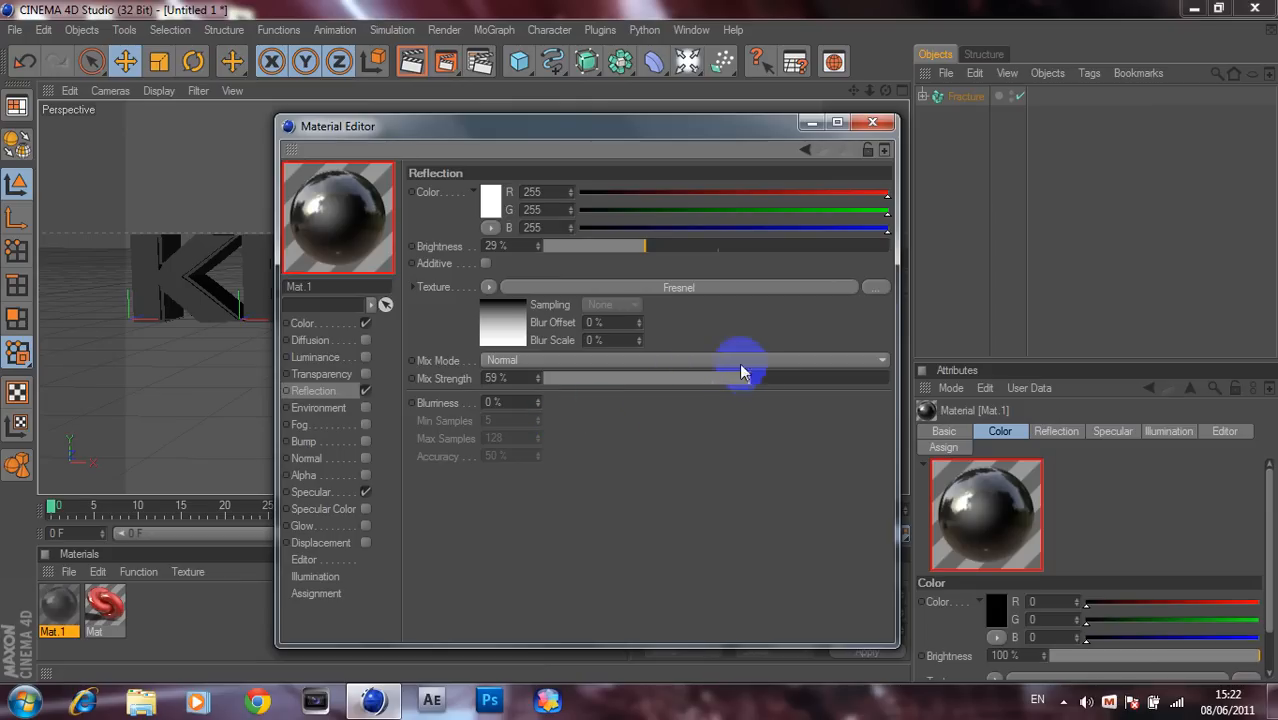
Change the black material's preview shape to Double Torus (Soft Shadow) and close the Material Editor
right_click(341, 207)
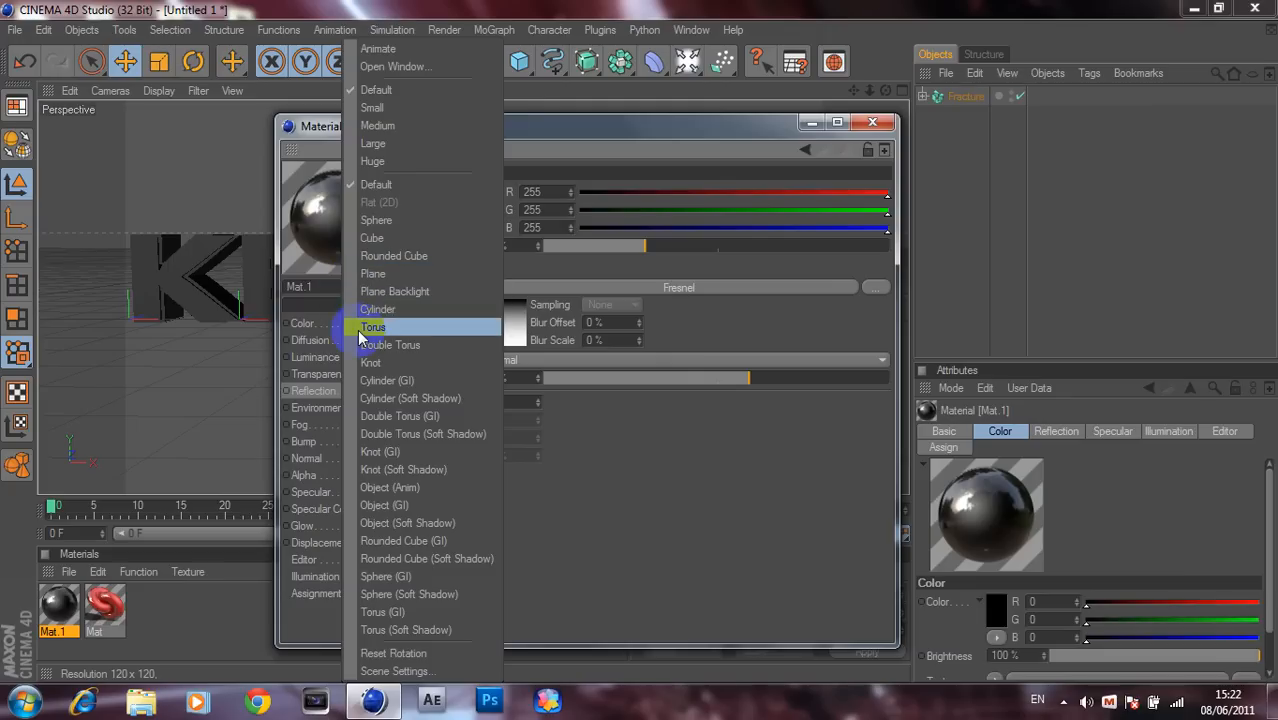
click(370, 433)
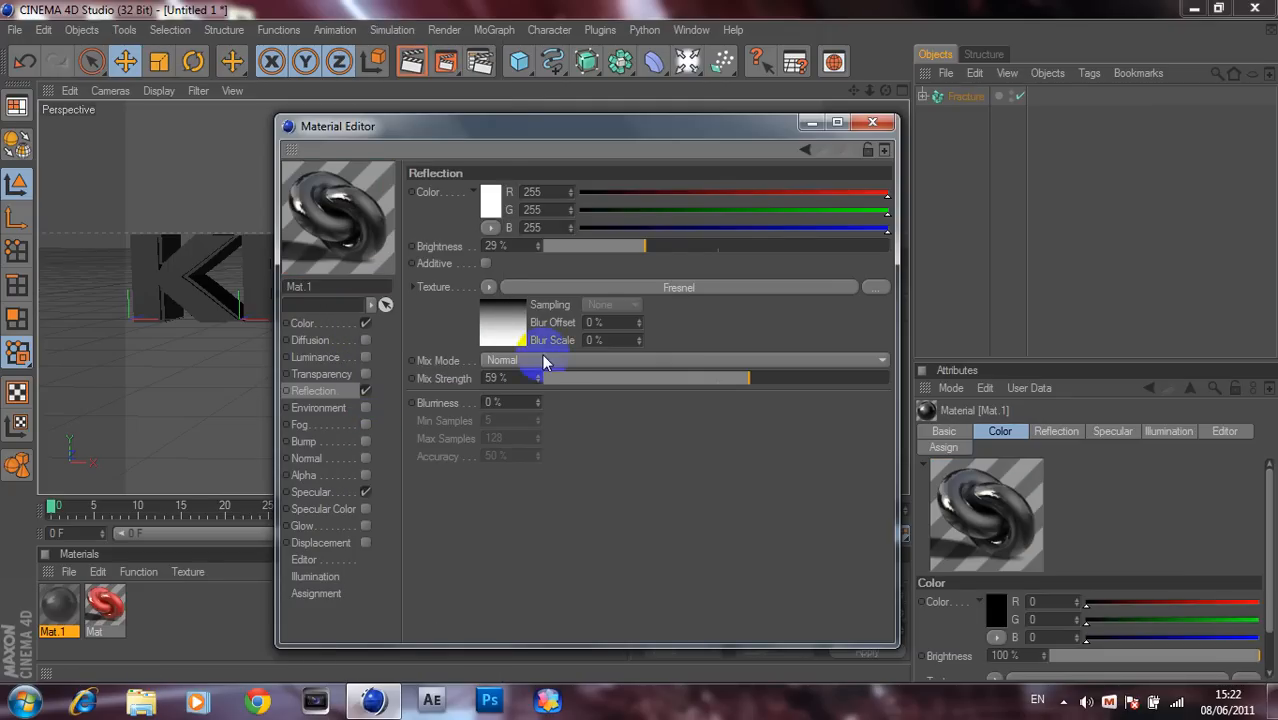
click(873, 125)
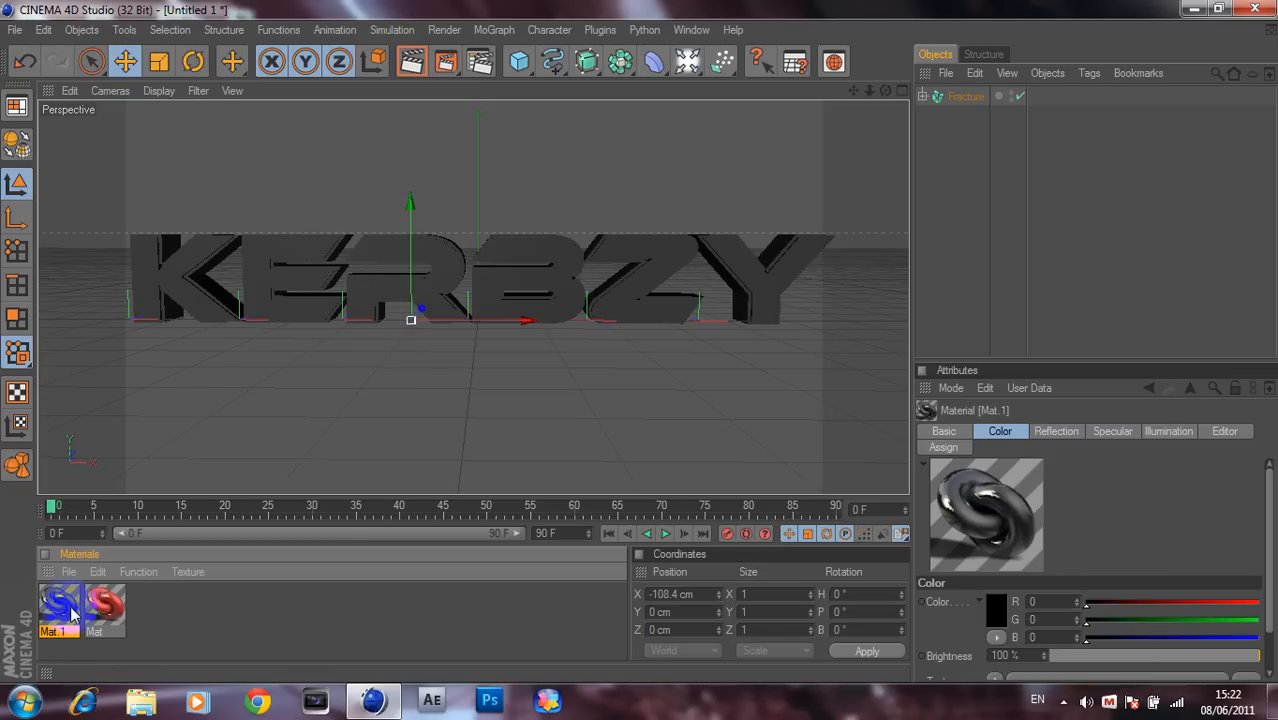
Apply the black Mat.1 material to the Fracture object, followed by the red Mat material
drag(289, 467, 815, 176)
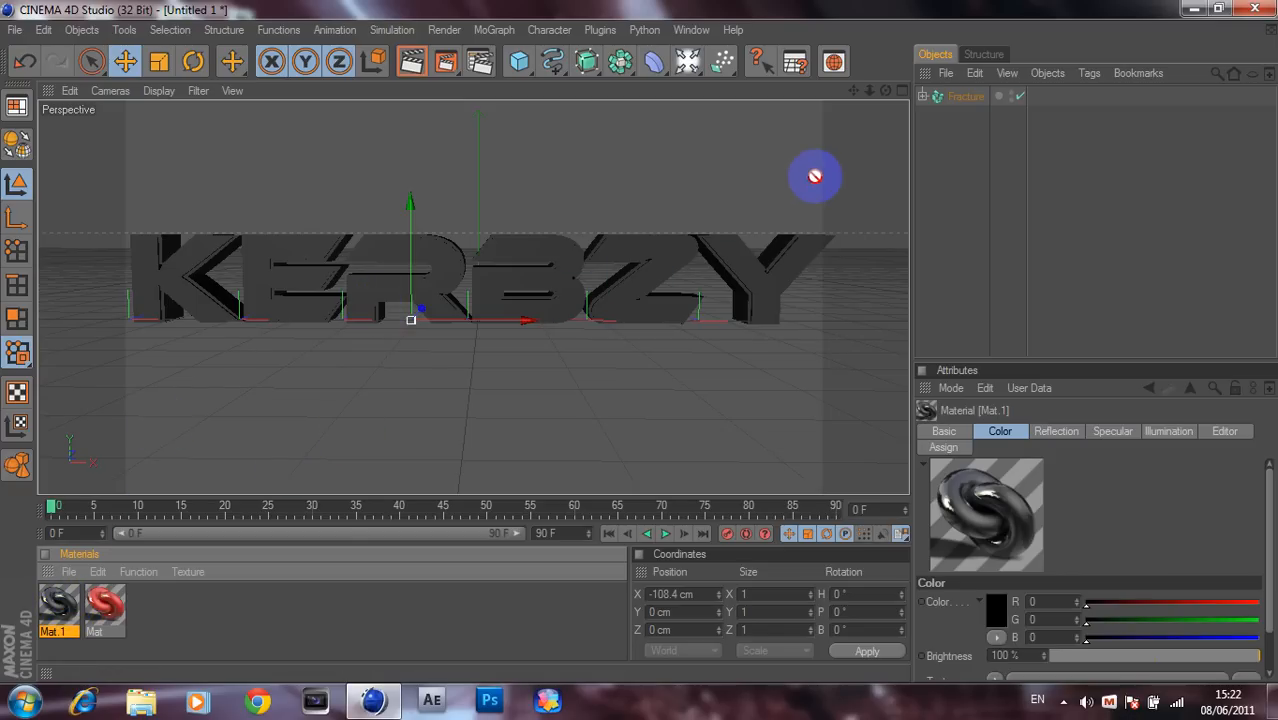
drag(732, 185, 62, 602)
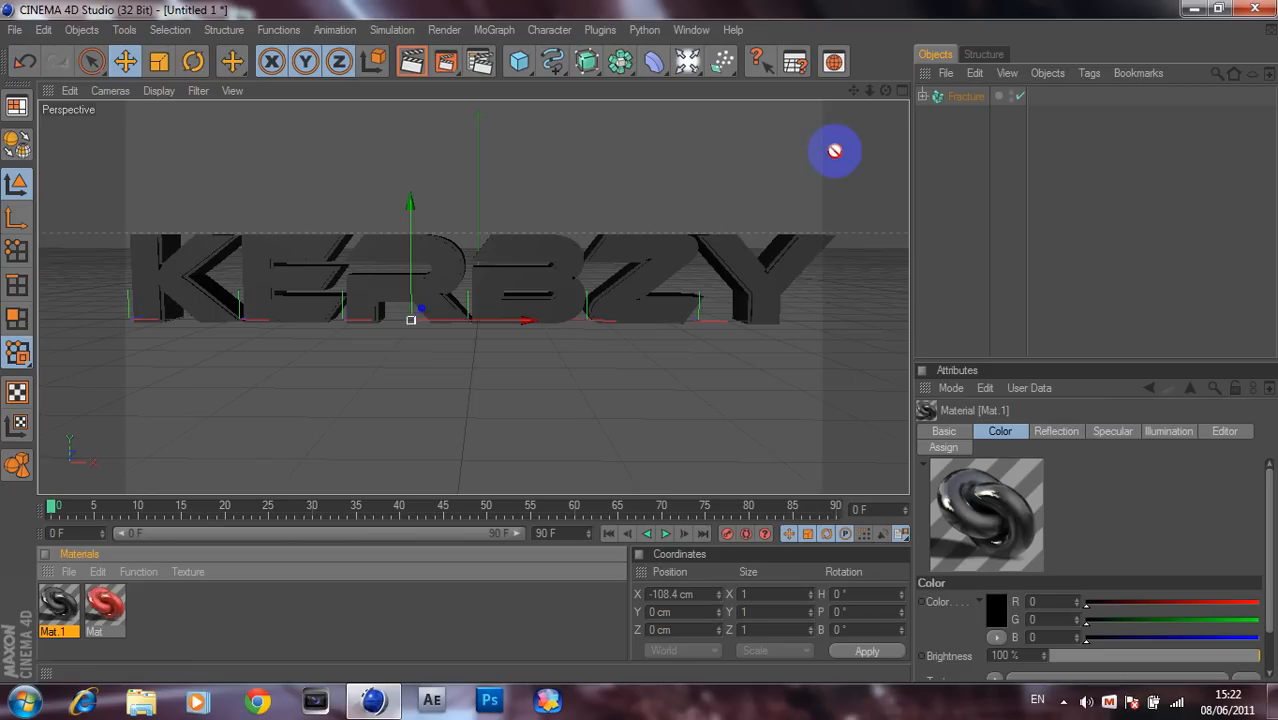
drag(835, 150, 970, 98)
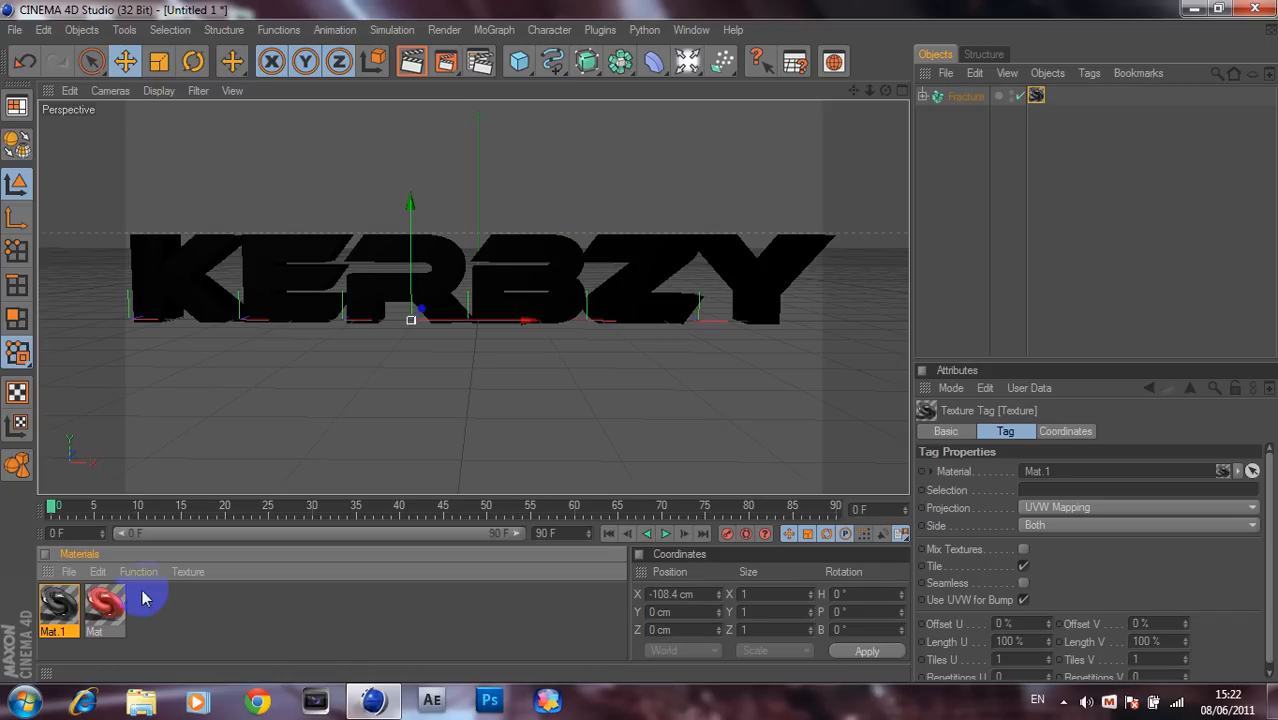
drag(112, 604, 978, 97)
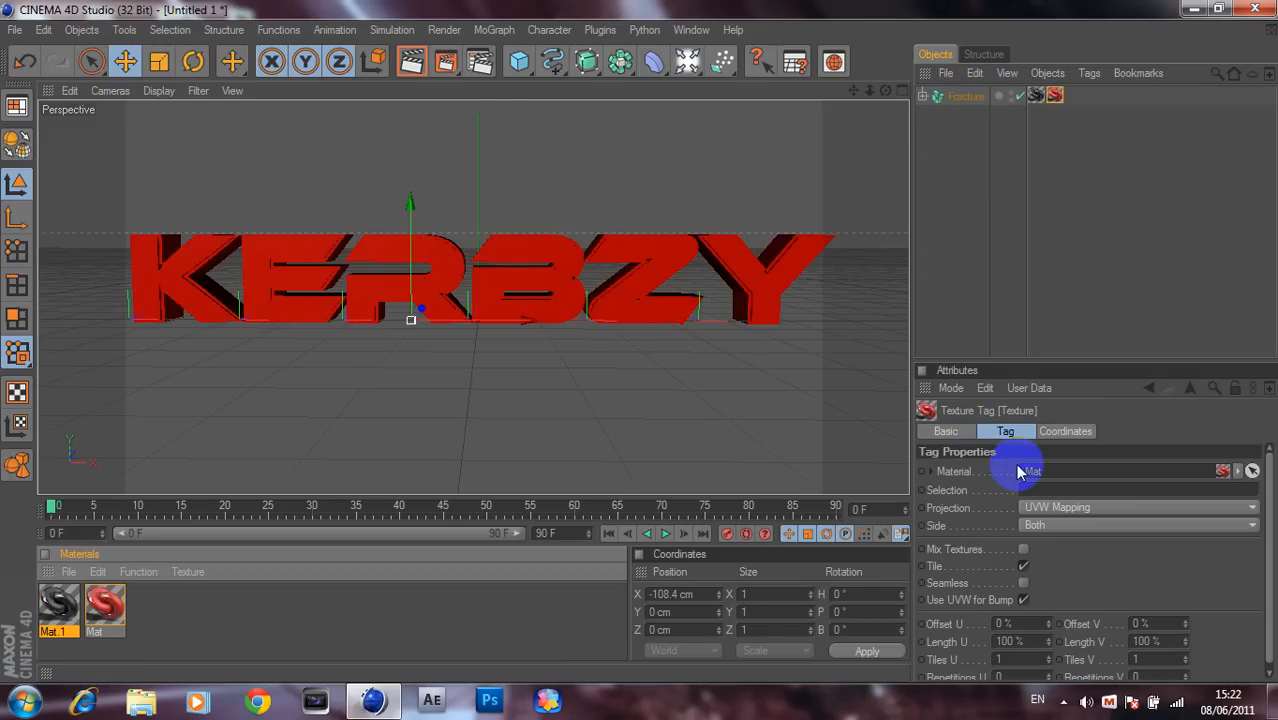
Restrict the red material's texture tag on the Fracture object to selection C1
click(1054, 96)
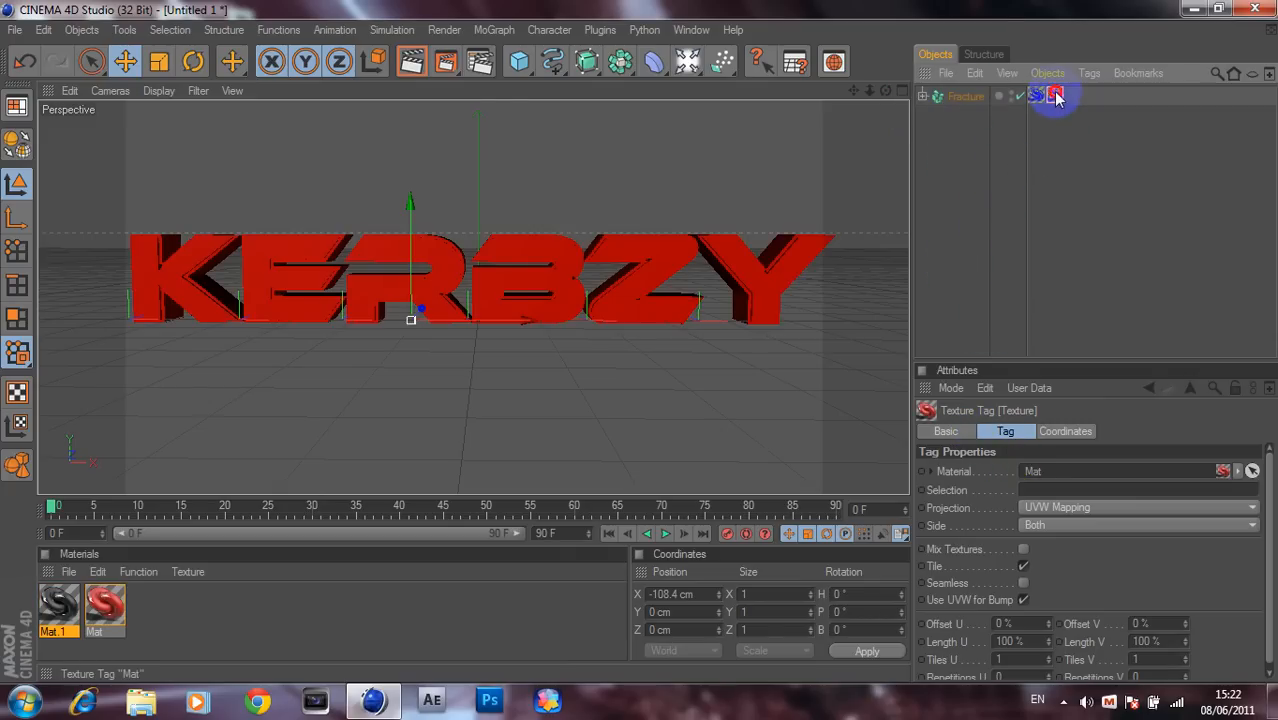
click(1023, 488)
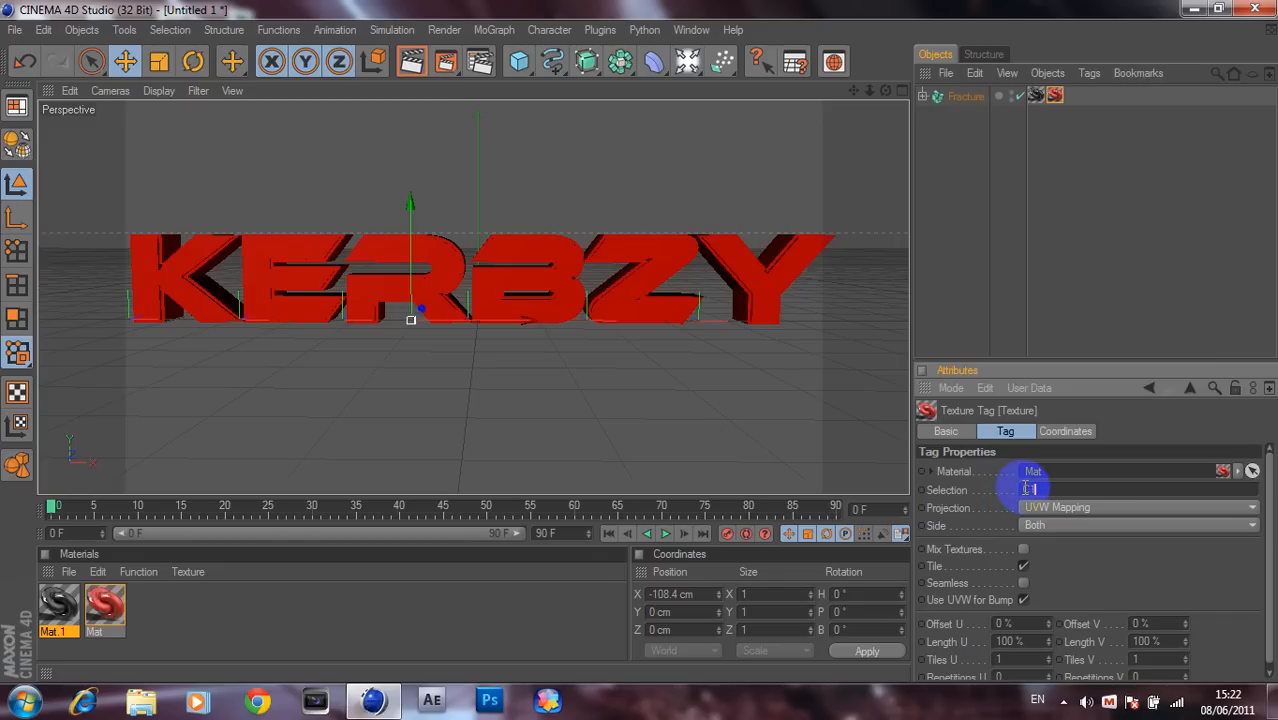
text(C1)
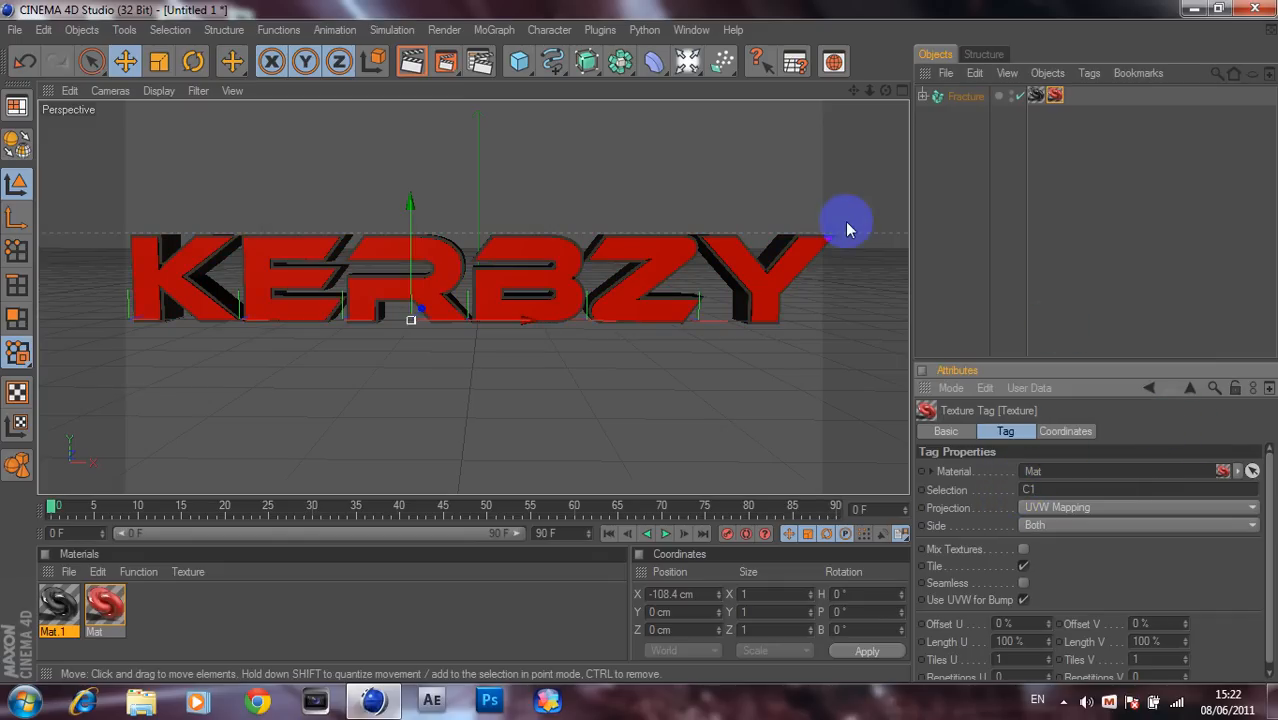
Render a preview of the textured text from the front and add an Omni light to the scene
drag(885, 91, 639, 342)
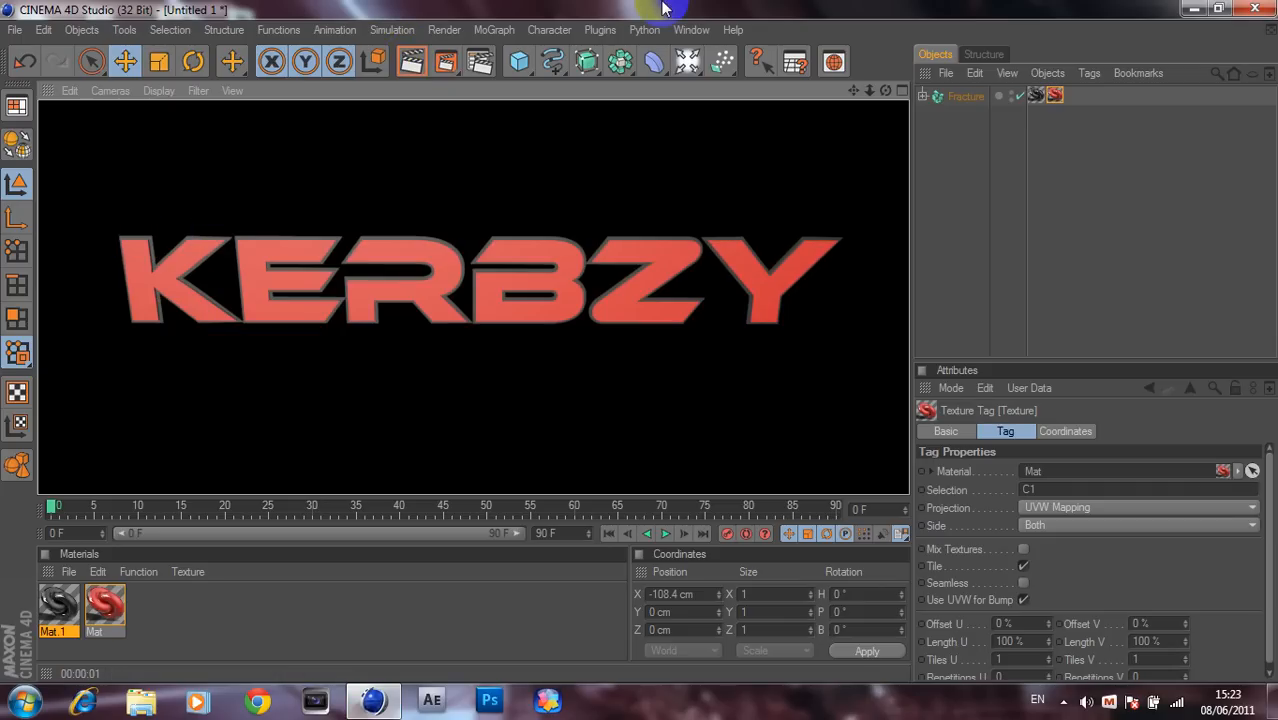
click(687, 62)
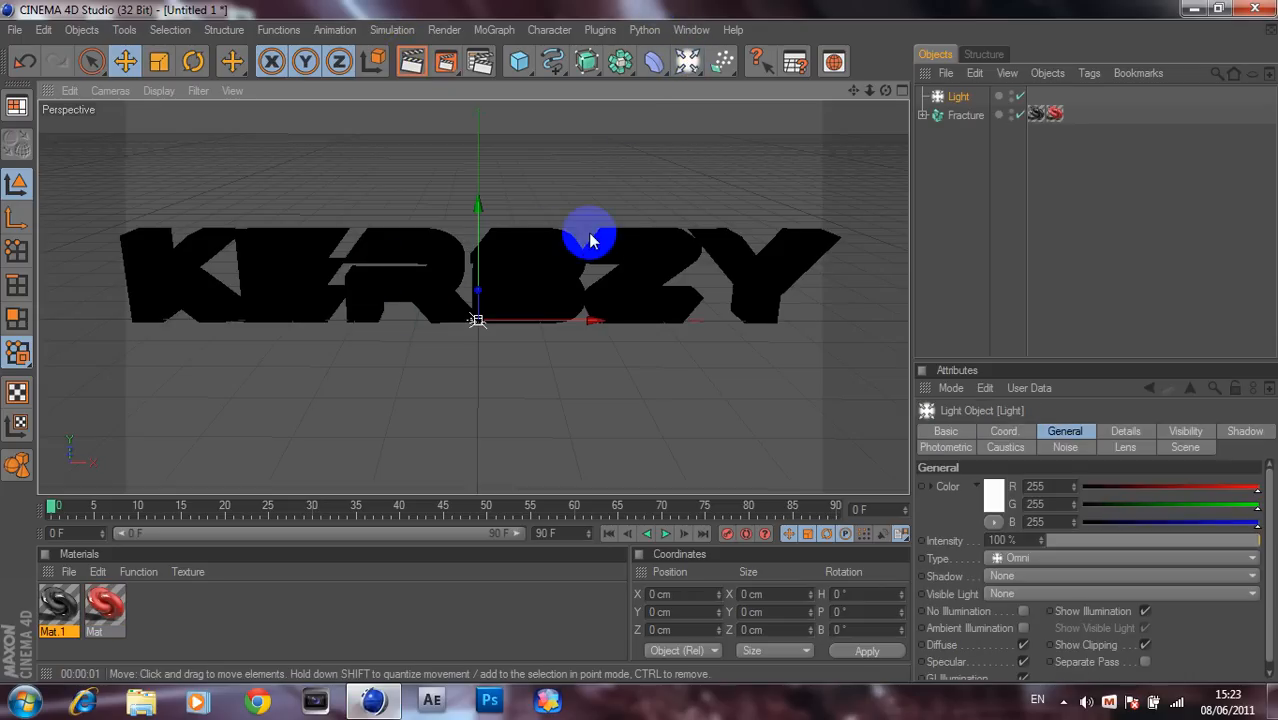
mouse_move(885, 90)
mouse_down()
mouse_move(639, 337)
mouse_move(890, 91)
mouse_up()
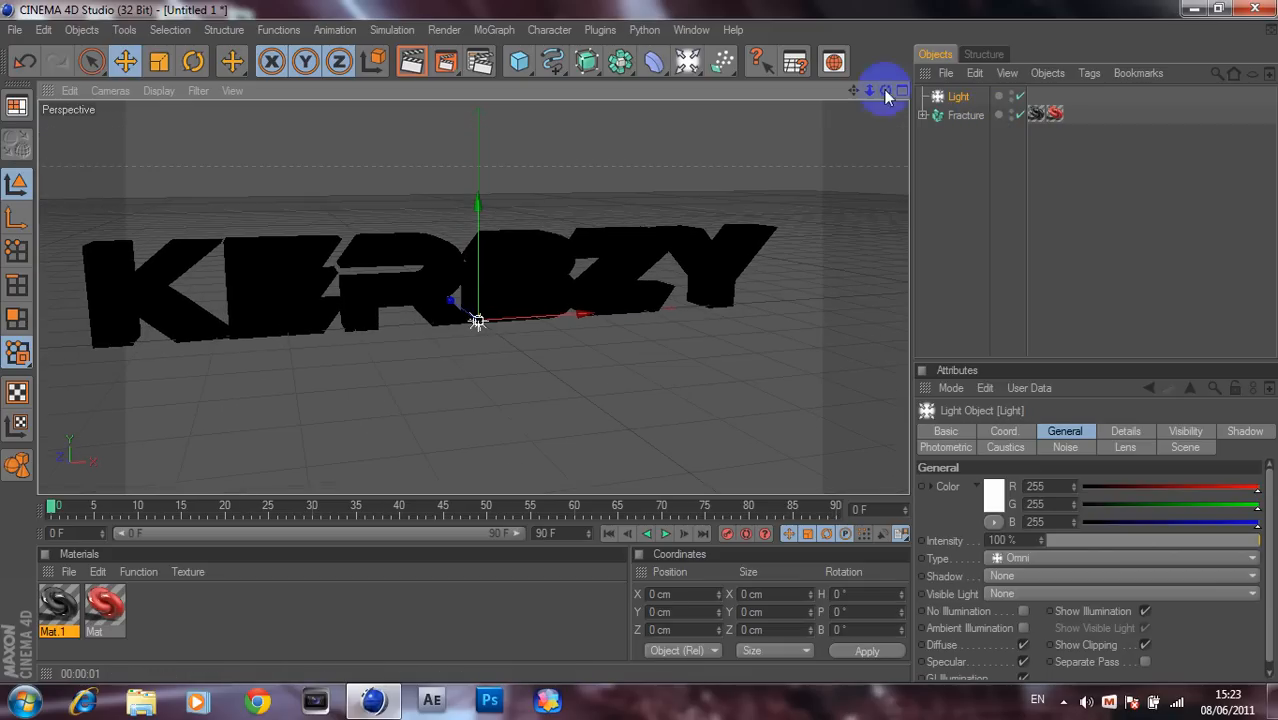
Move the light above and in front of the text, to about Y 211 cm and Z -732 cm
drag(458, 310, 657, 450)
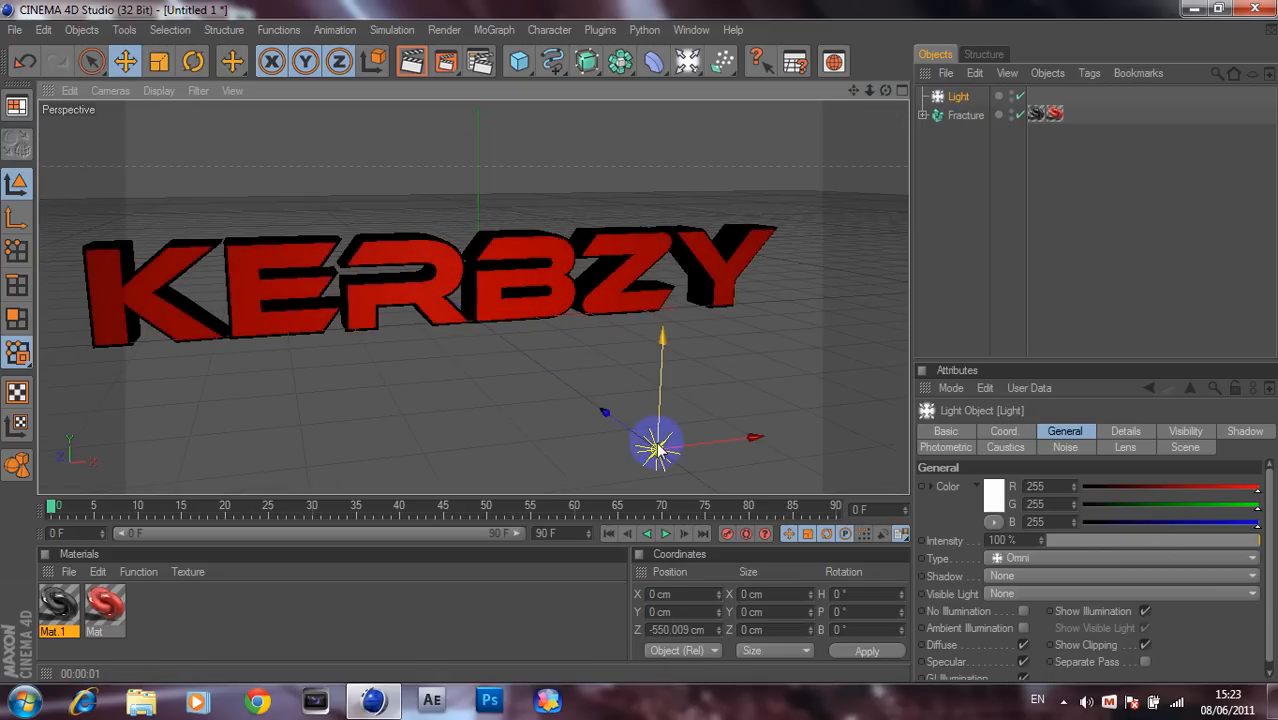
drag(640, 342, 660, 413)
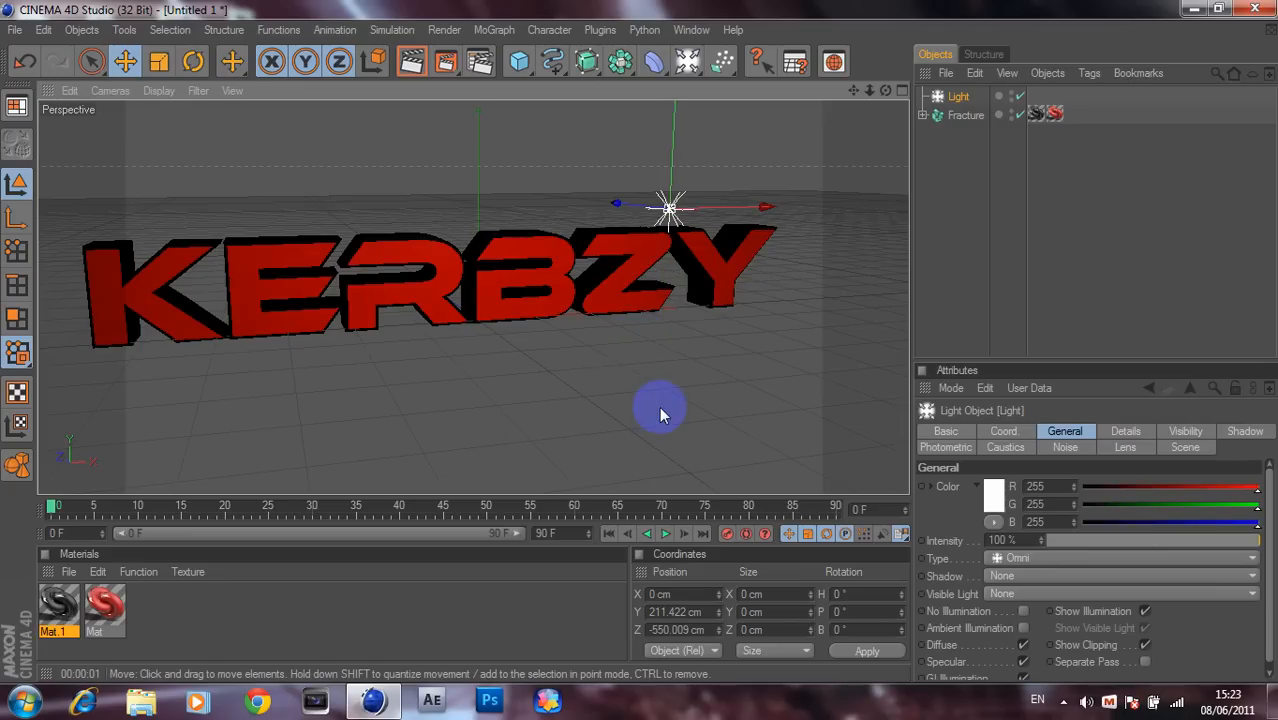
drag(622, 205, 762, 86)
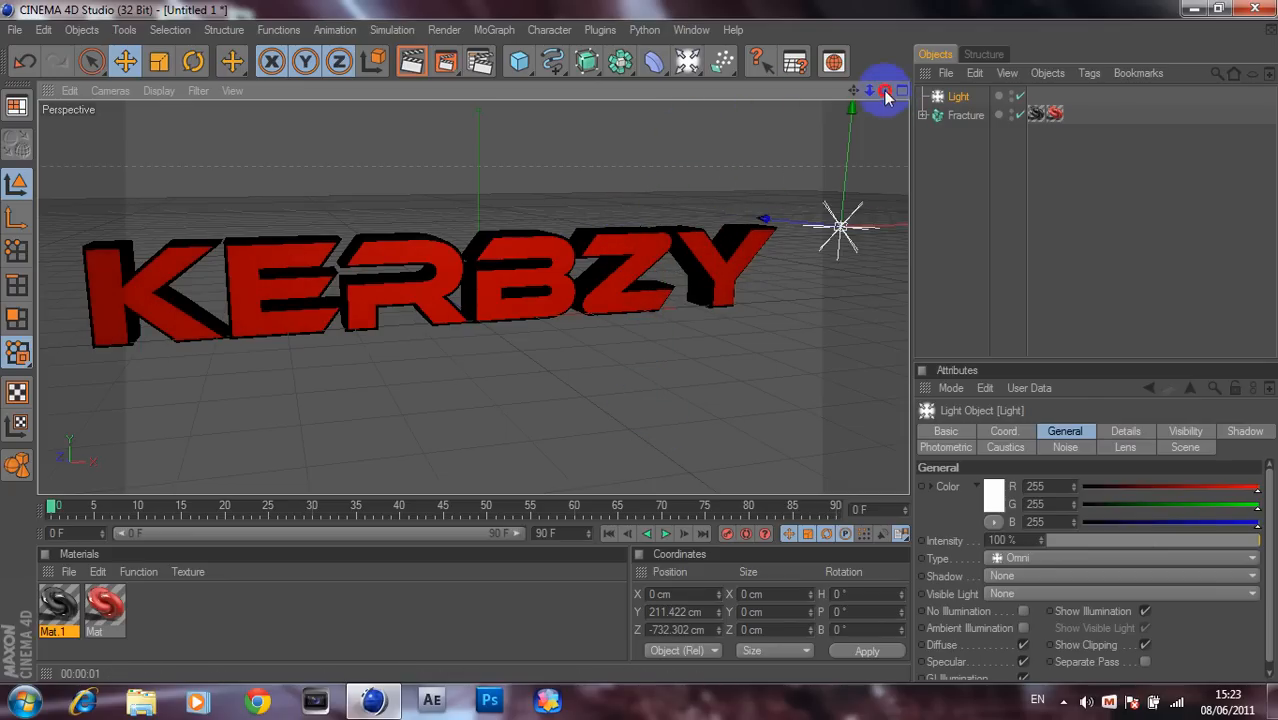
Render a preview of the lit text from the front
drag(885, 90, 640, 342)
click(976, 257)
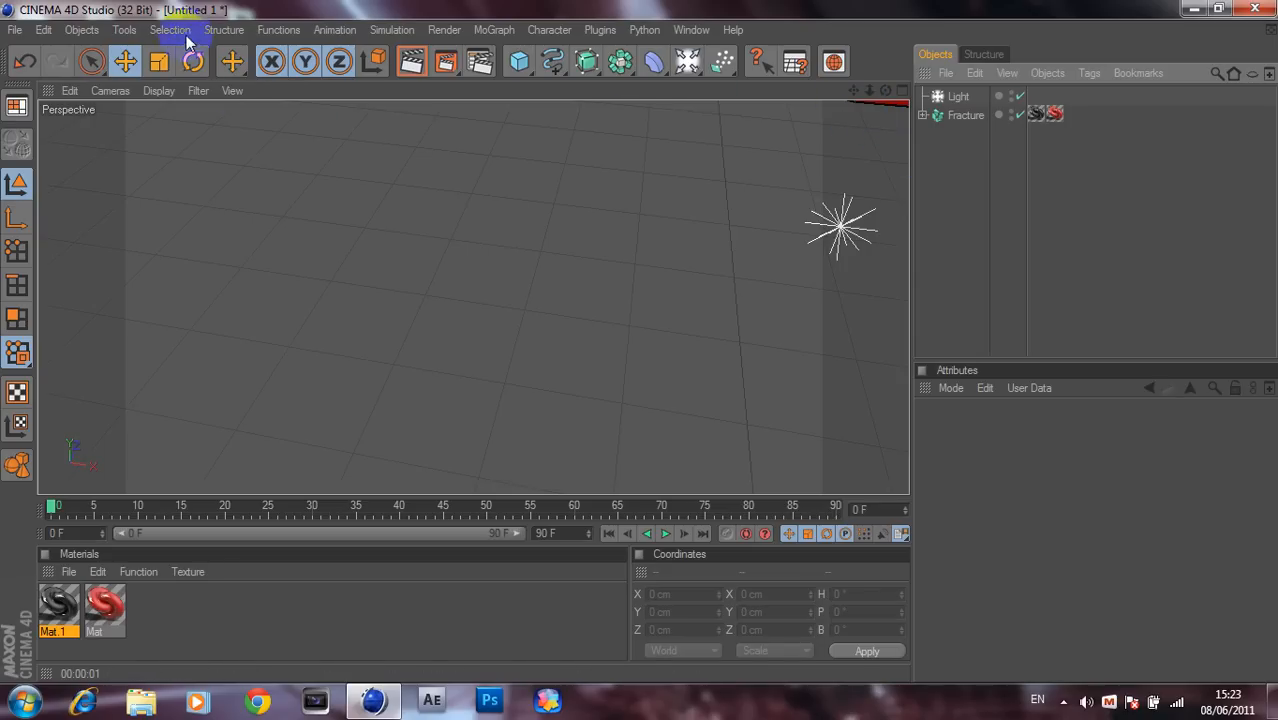
click(26, 64)
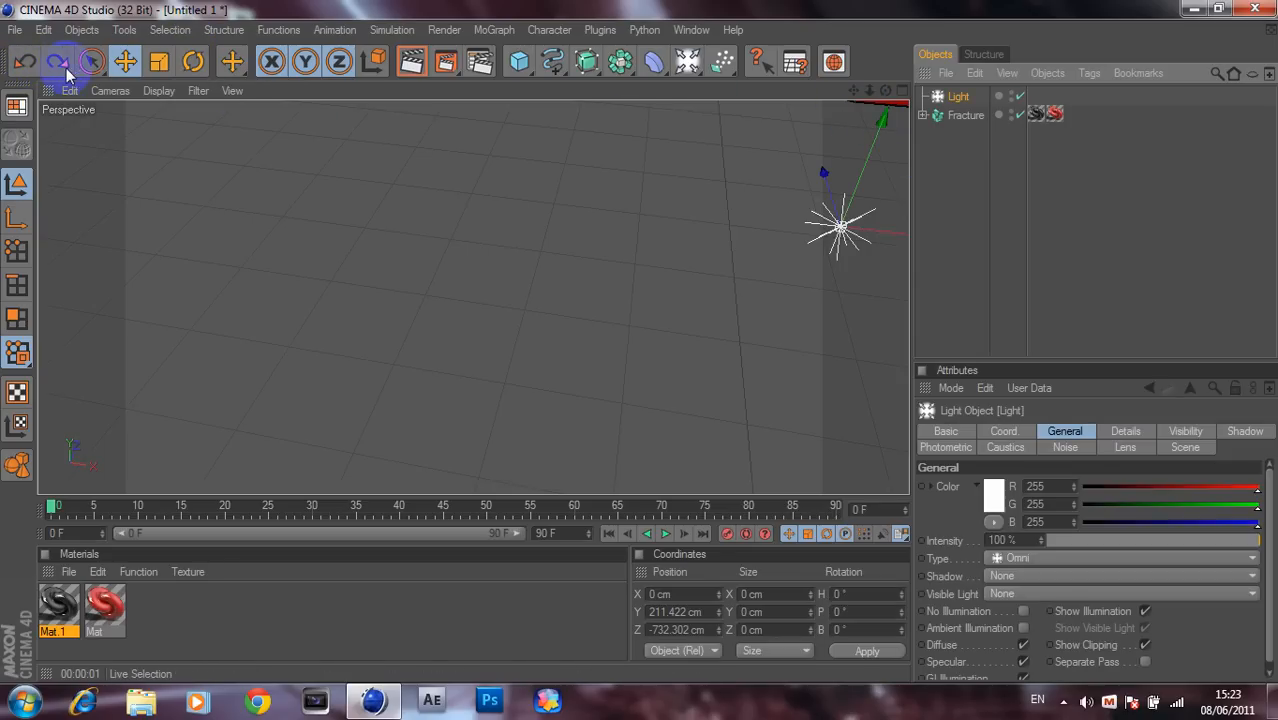
click(58, 62)
click(629, 217)
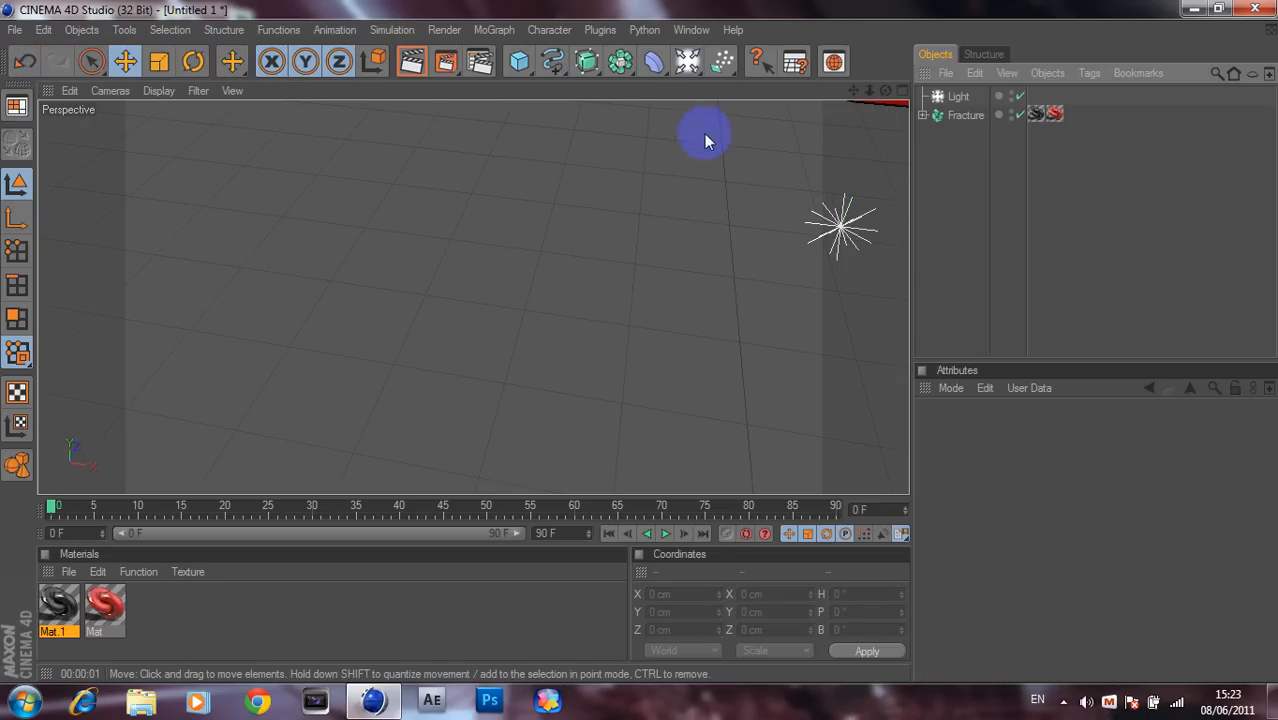
alt+drag(640, 342, 706, 143)
alt+drag(640, 342, 698, 140)
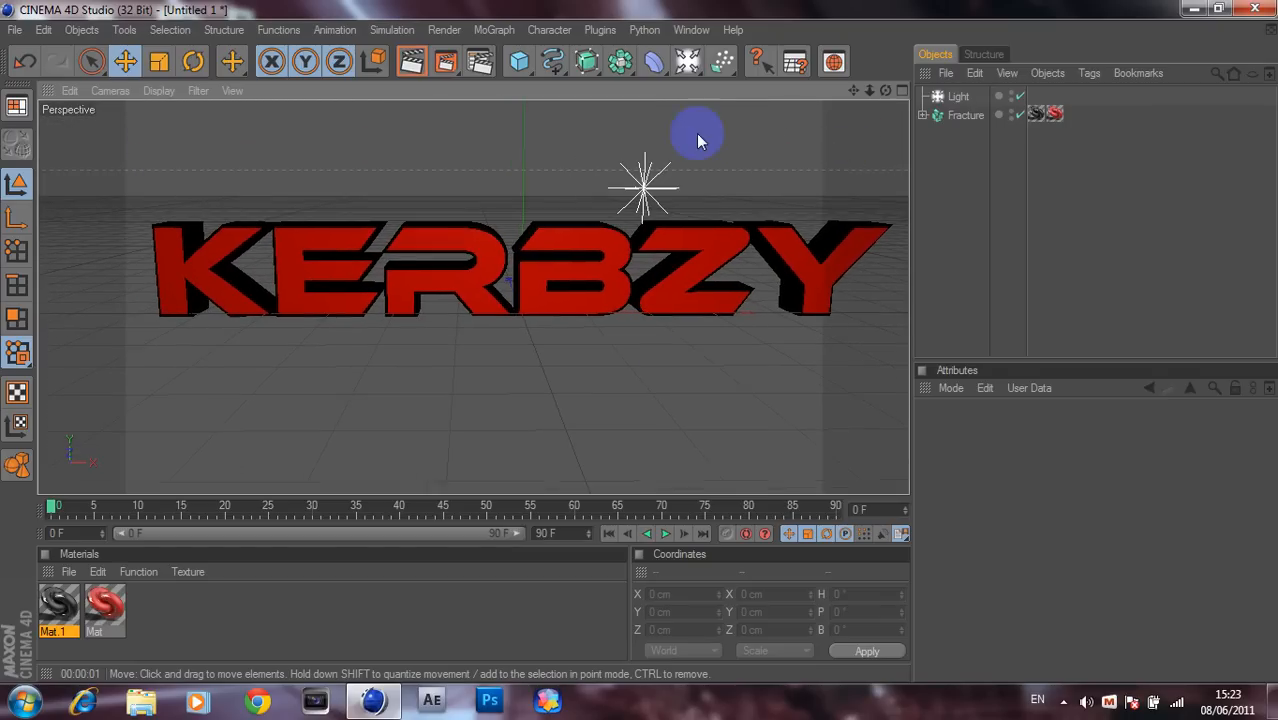
click(411, 62)
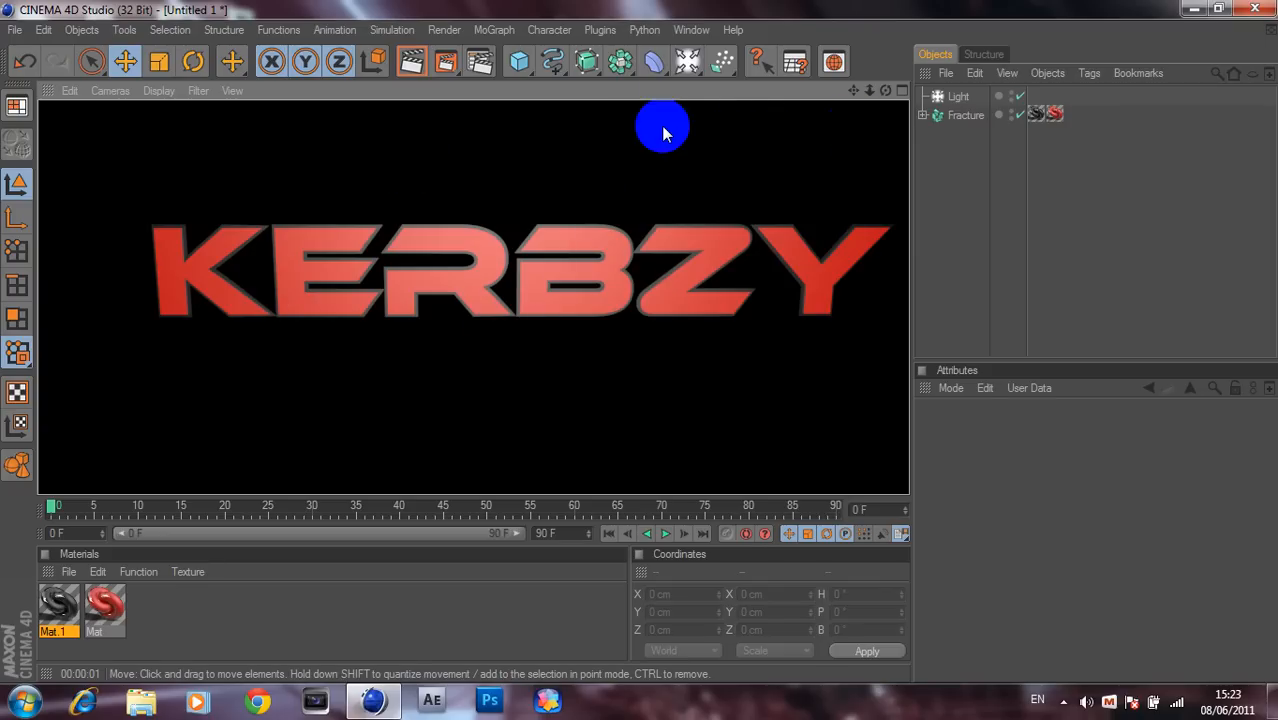
Add a floor under the text at about Y -17 cm and Z 52 cm, and apply the black Mat.1 material to it
click(686, 62)
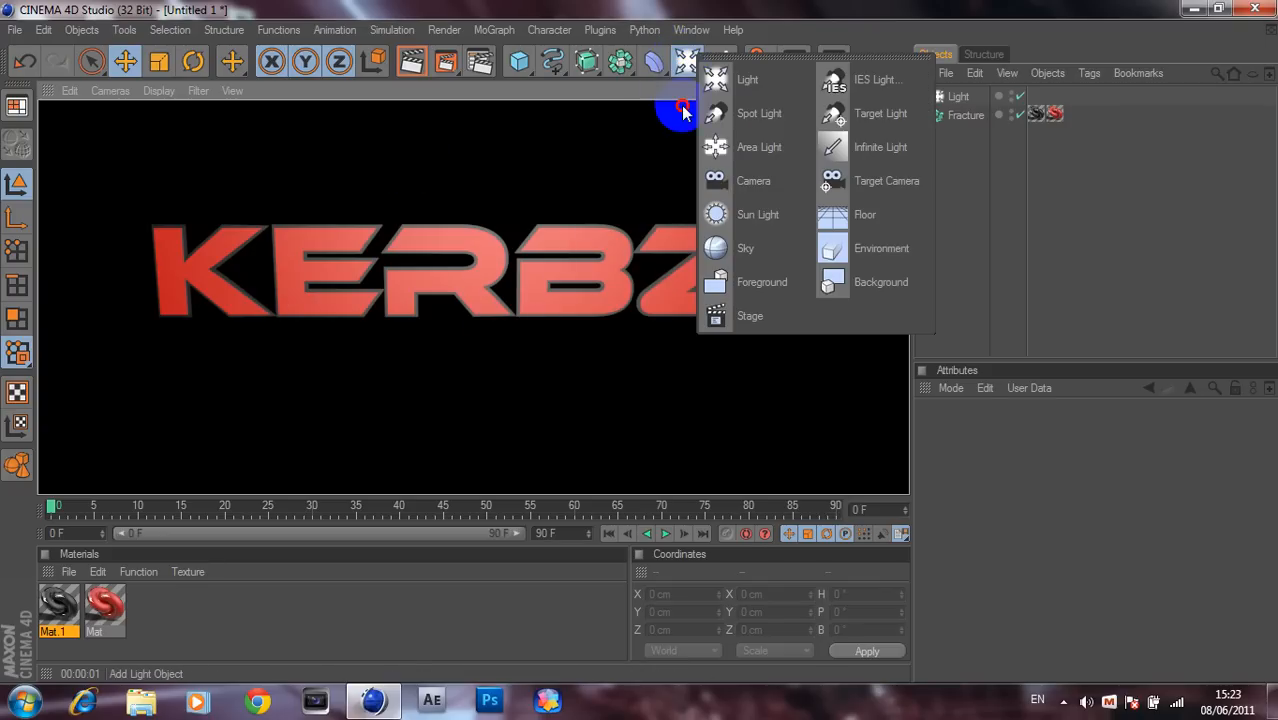
click(836, 216)
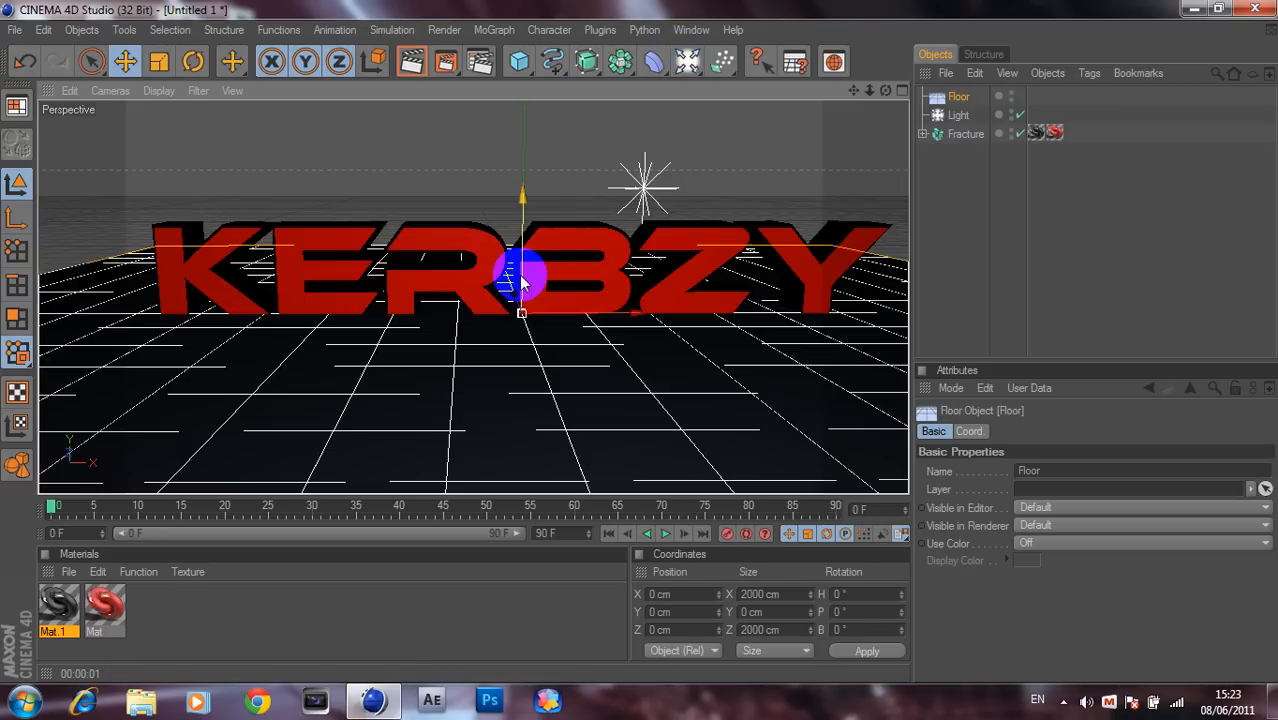
drag(640, 342, 642, 337)
mouse_move(508, 305)
mouse_down()
mouse_move(514, 292)
mouse_move(640, 343)
mouse_move(513, 285)
mouse_up()
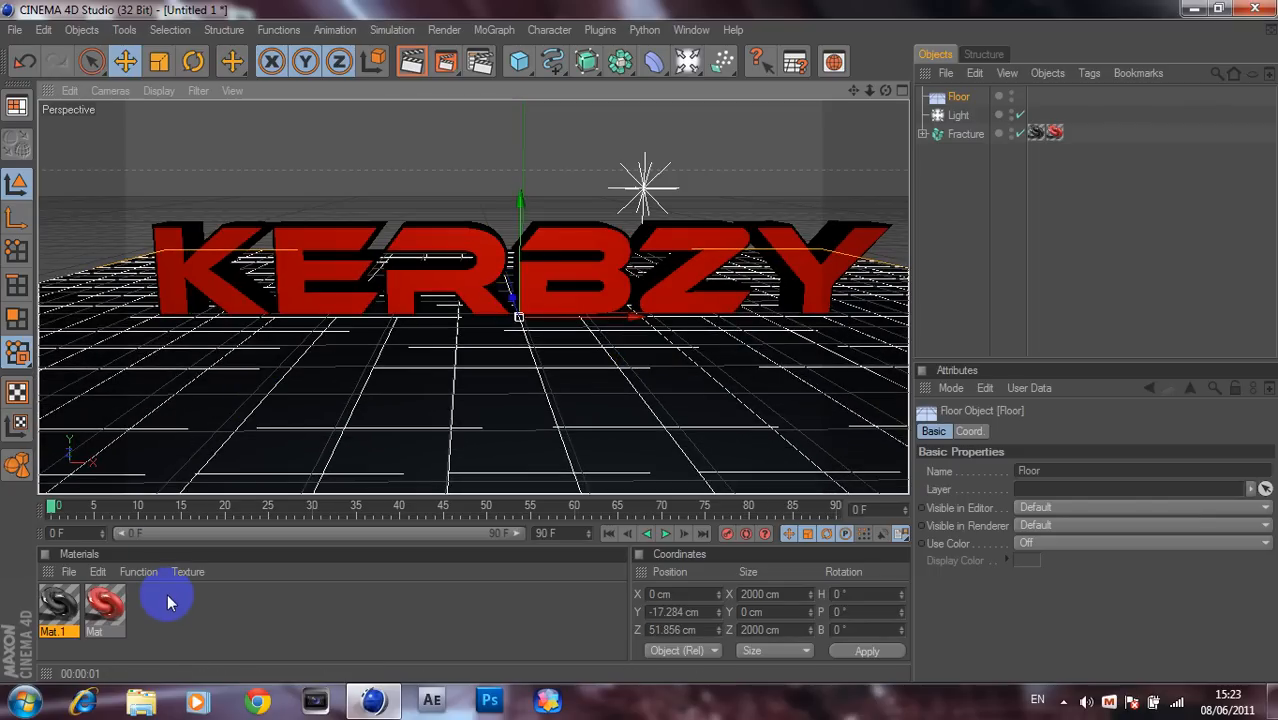
drag(66, 614, 201, 452)
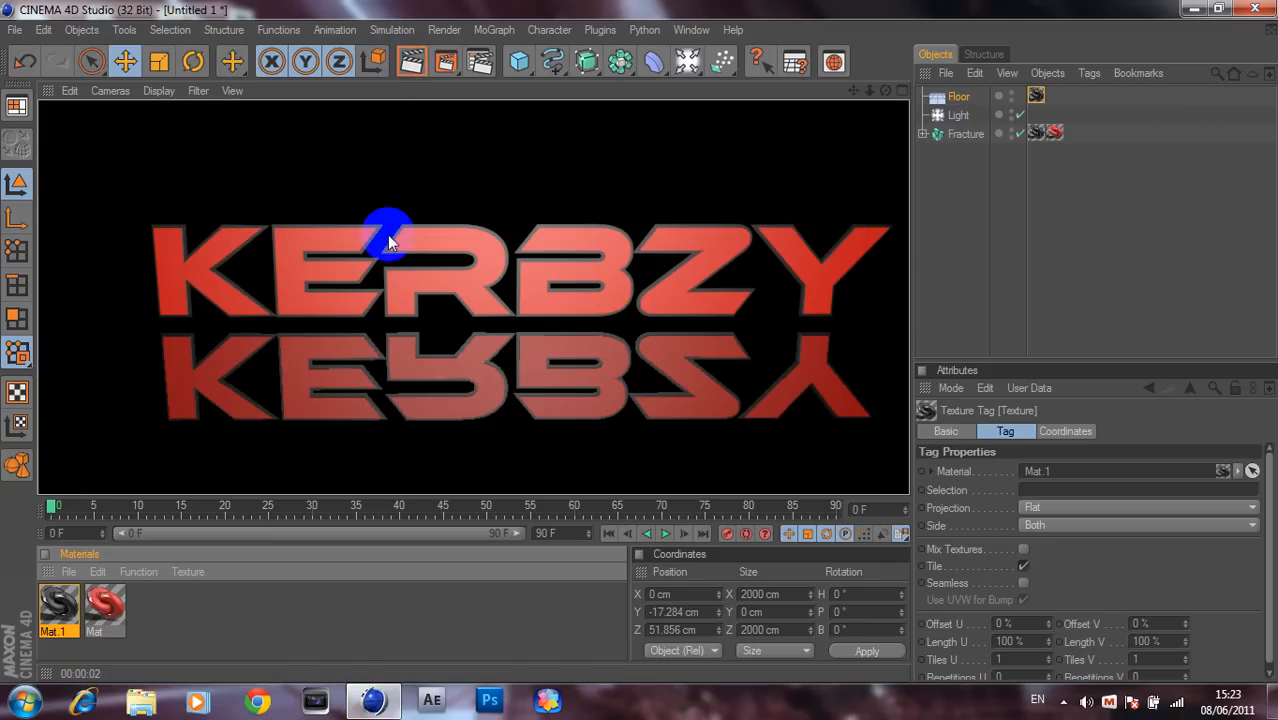
Create a new material and open it in the Material Editor
double_click(146, 617)
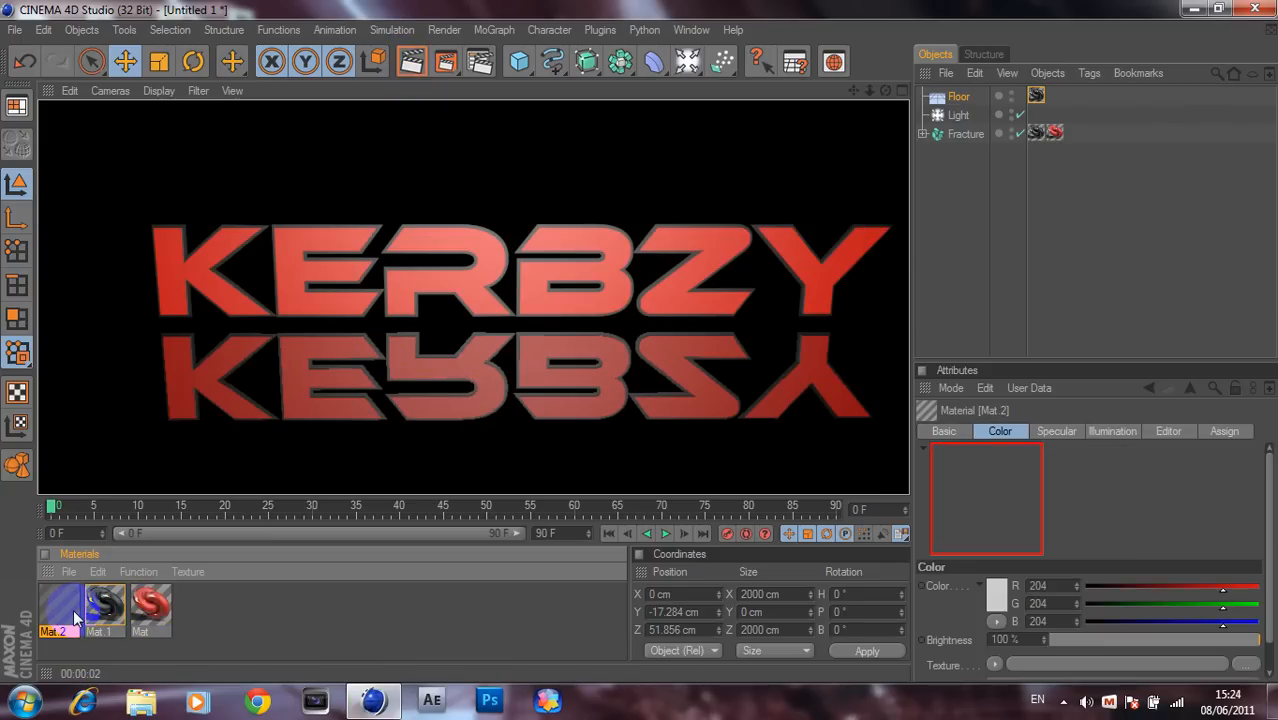
double_click(62, 608)
click(370, 290)
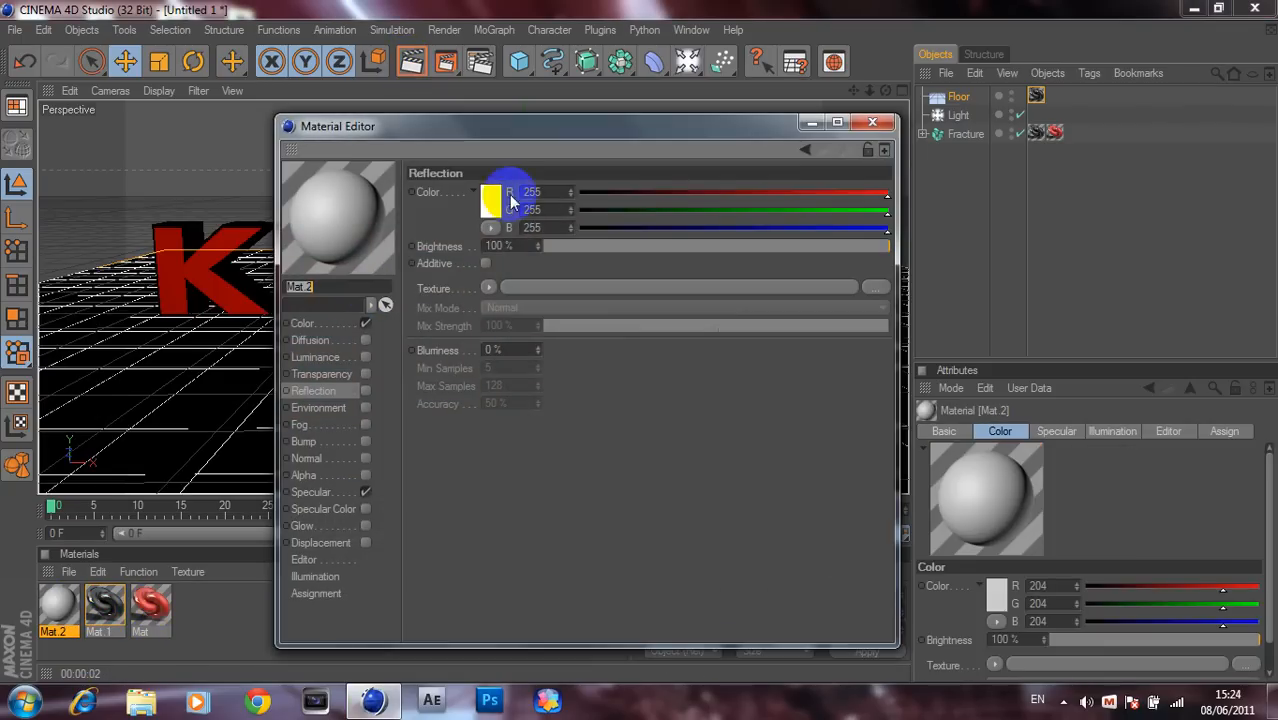
click(490, 200)
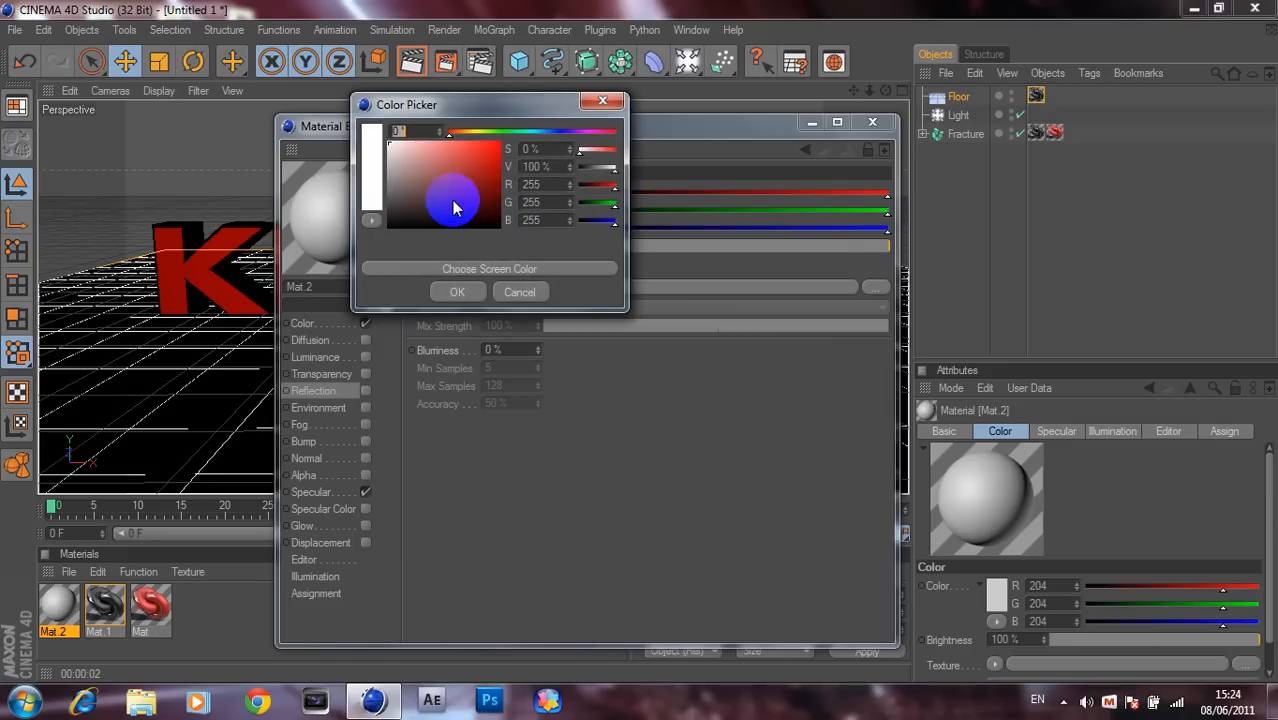
click(371, 128)
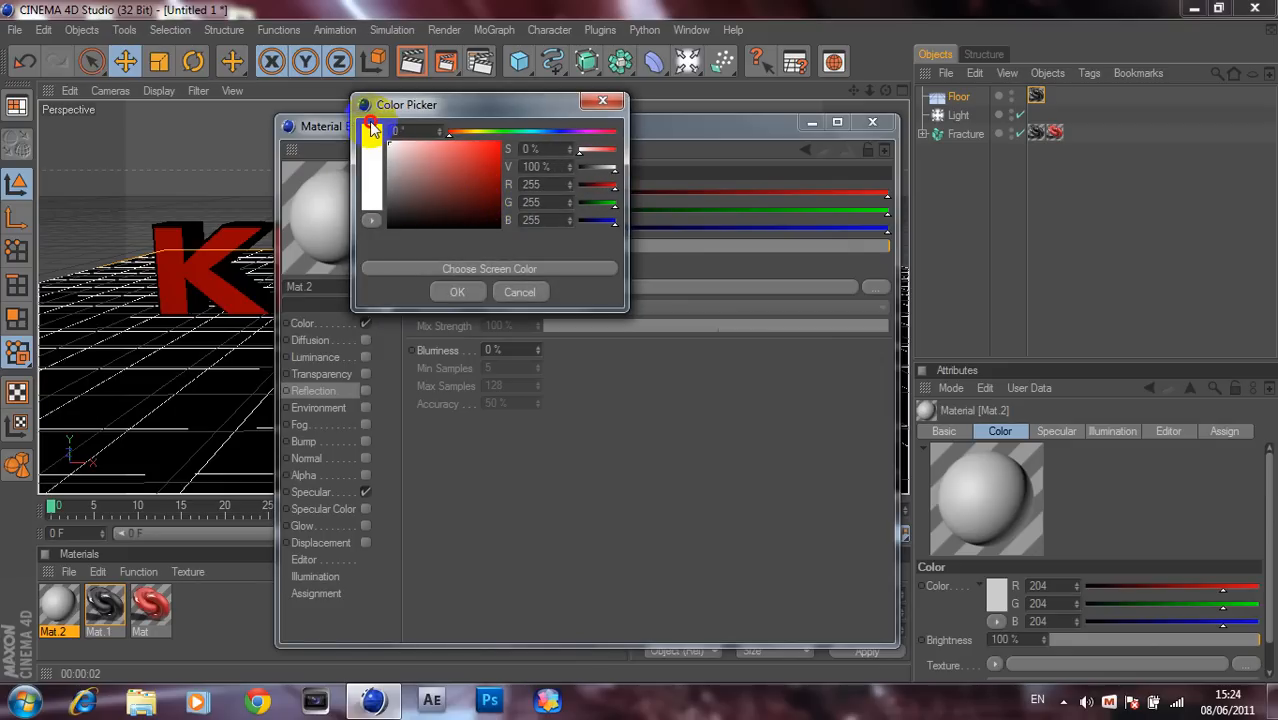
click(602, 100)
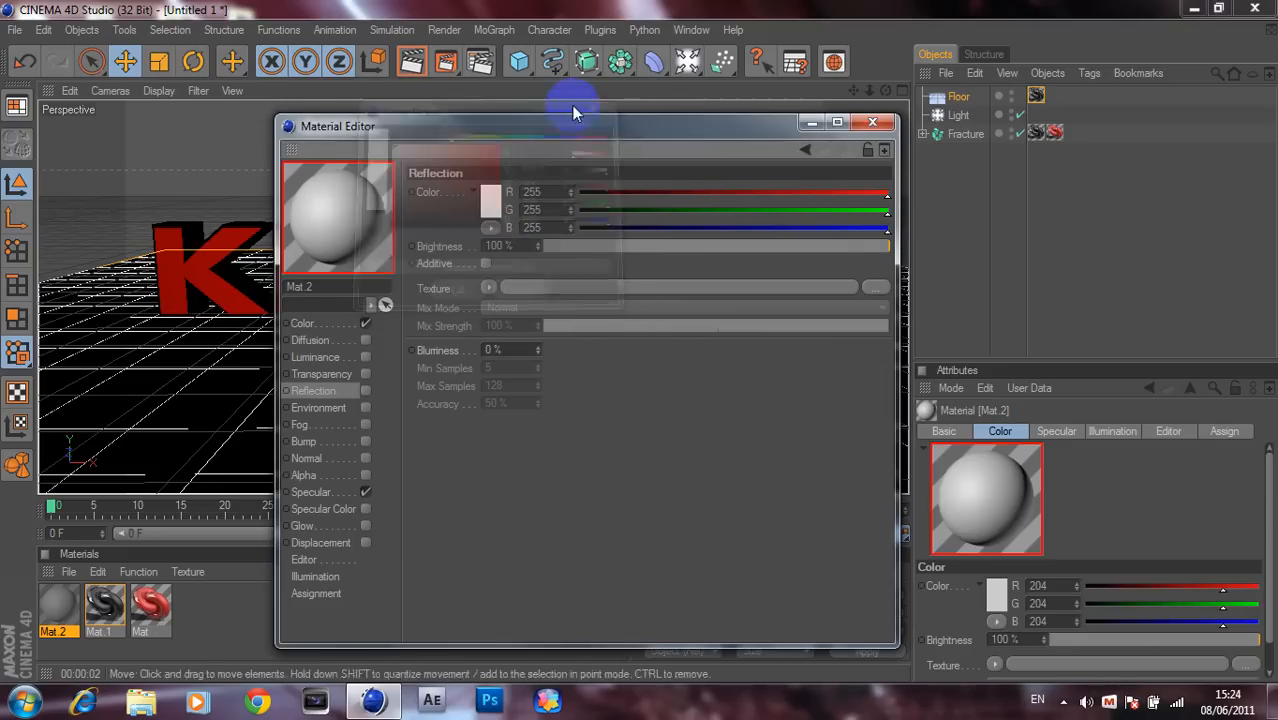
Set the new material's base color to pure white (RGB 255, 255, 255)
click(300, 322)
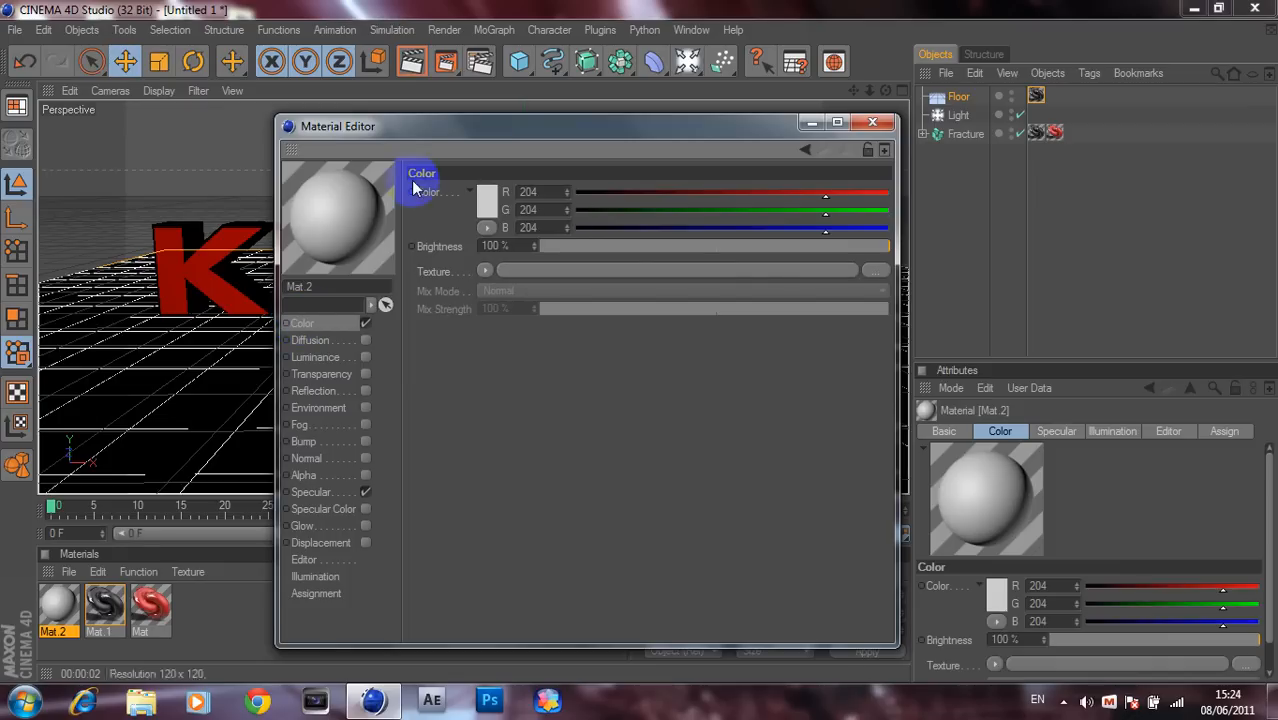
click(478, 214)
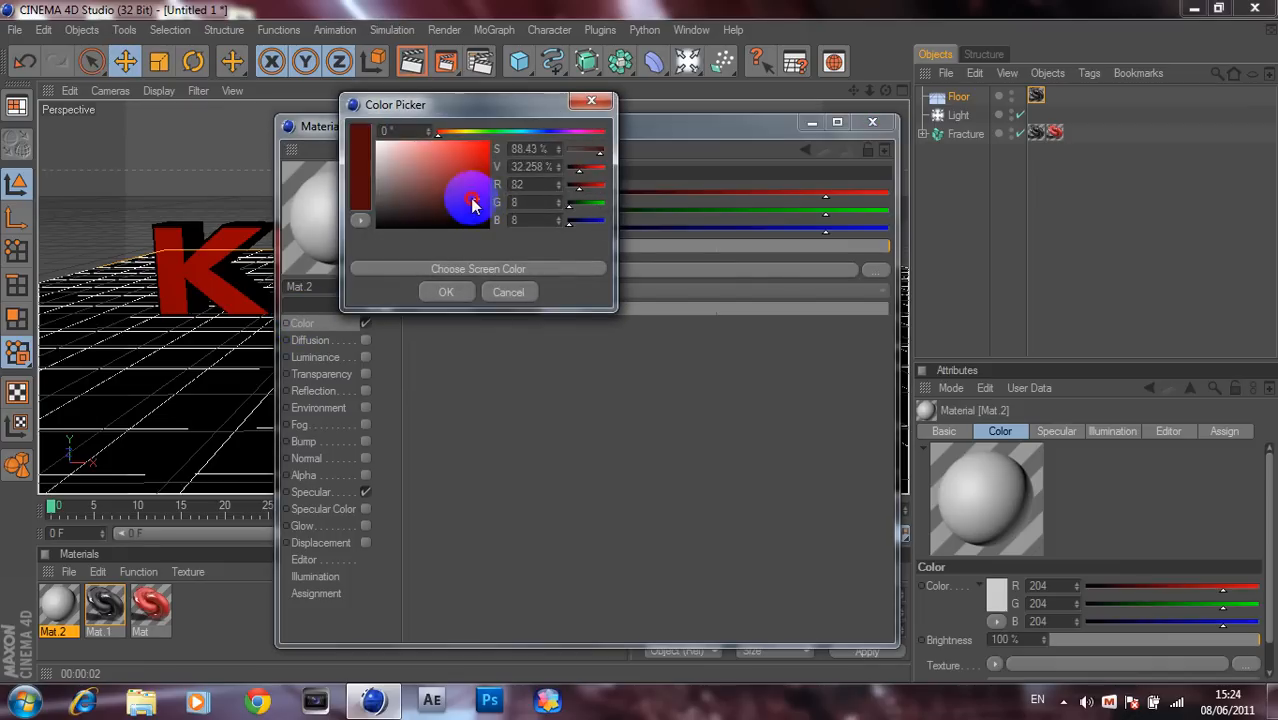
click(441, 300)
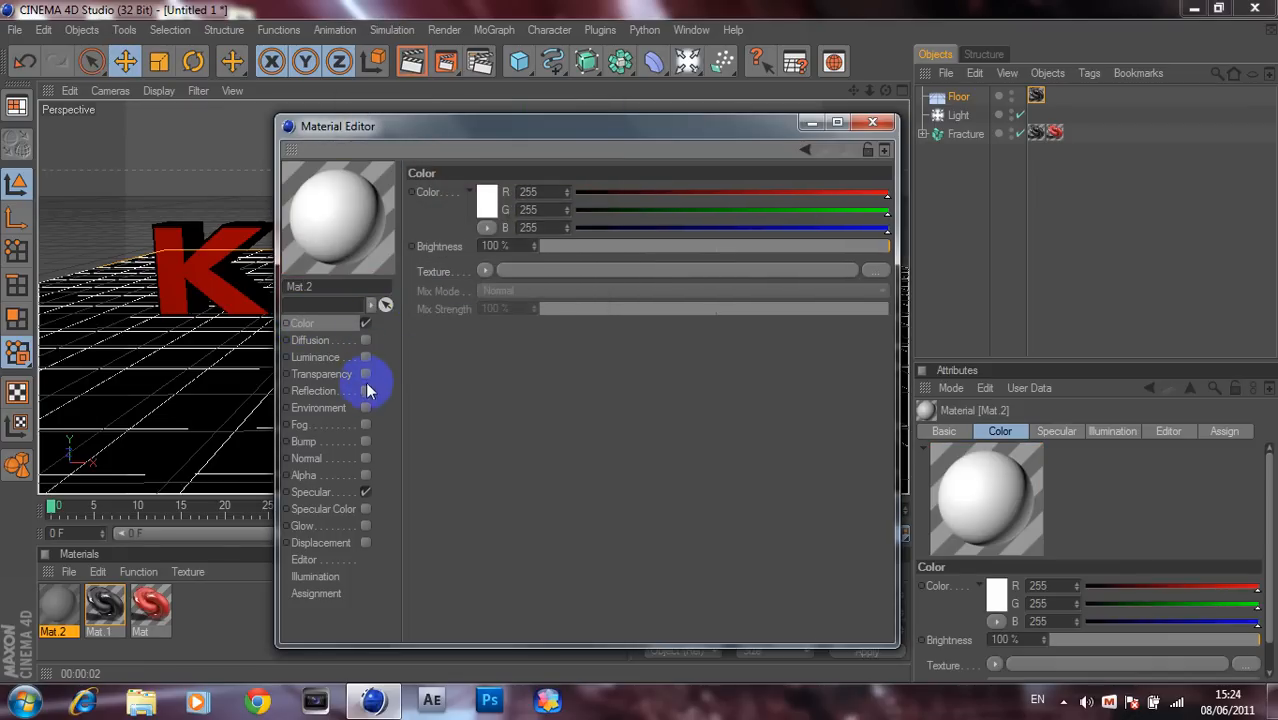
Enable reflection on the white material and set the reflection brightness to 0%
click(365, 390)
click(508, 190)
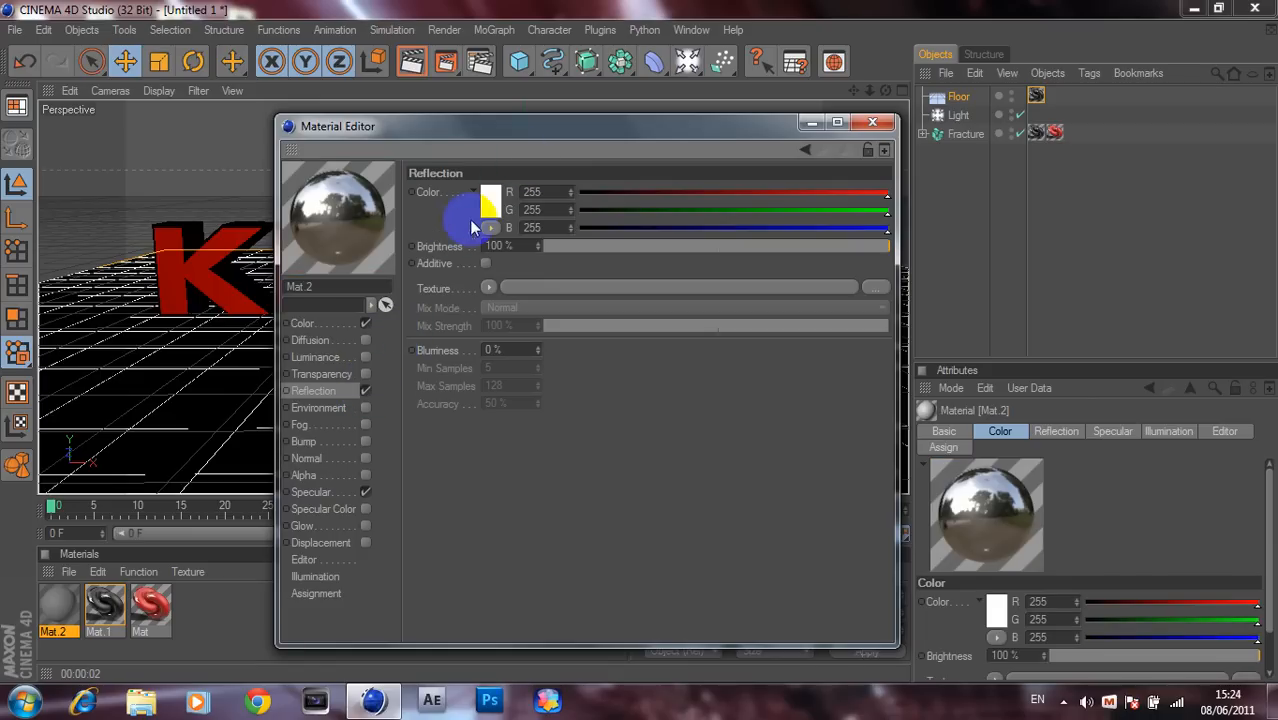
drag(585, 260, 522, 264)
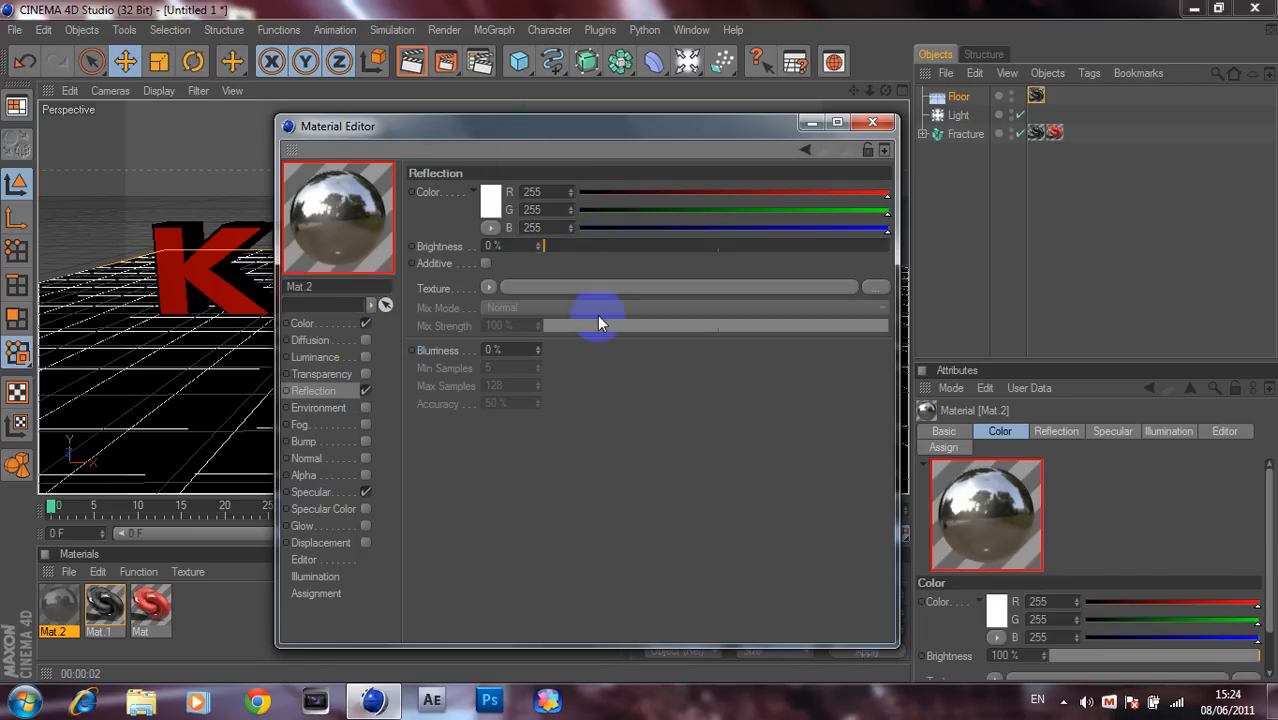
click(507, 331)
Assign a Fresnel texture to the white material's reflection with 60% mix strength, and close the Material Editor
click(489, 287)
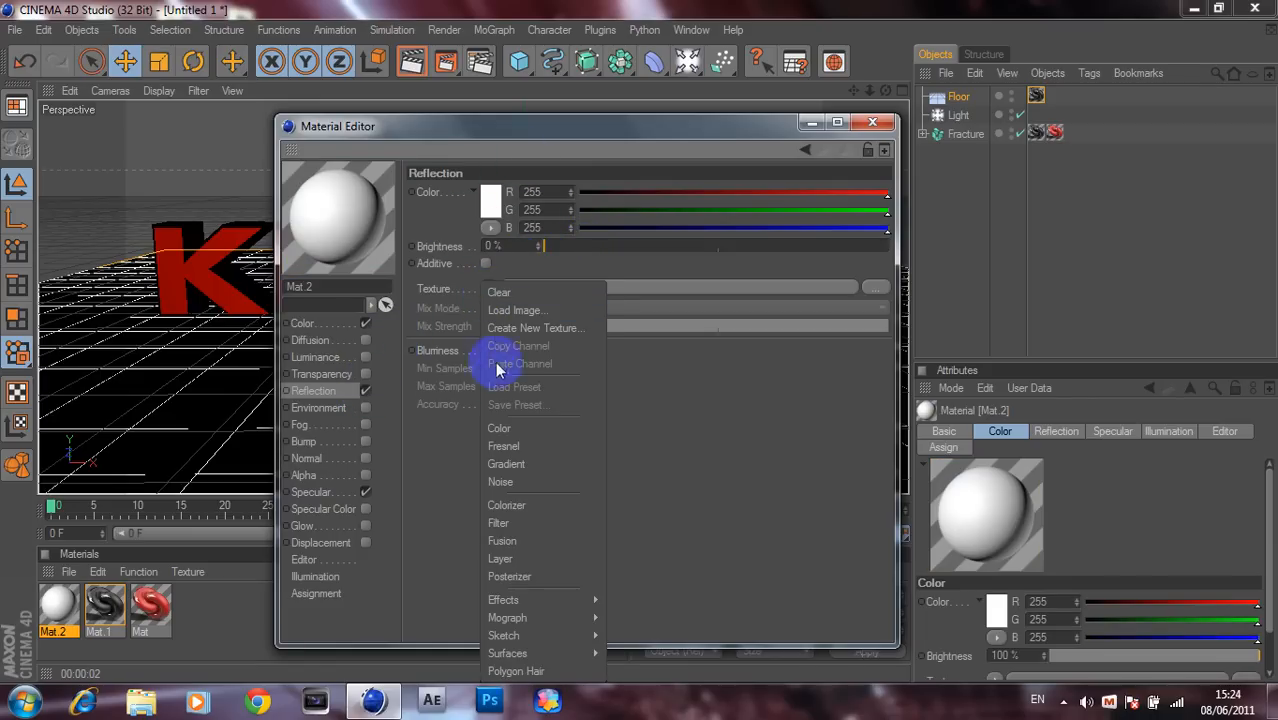
click(505, 447)
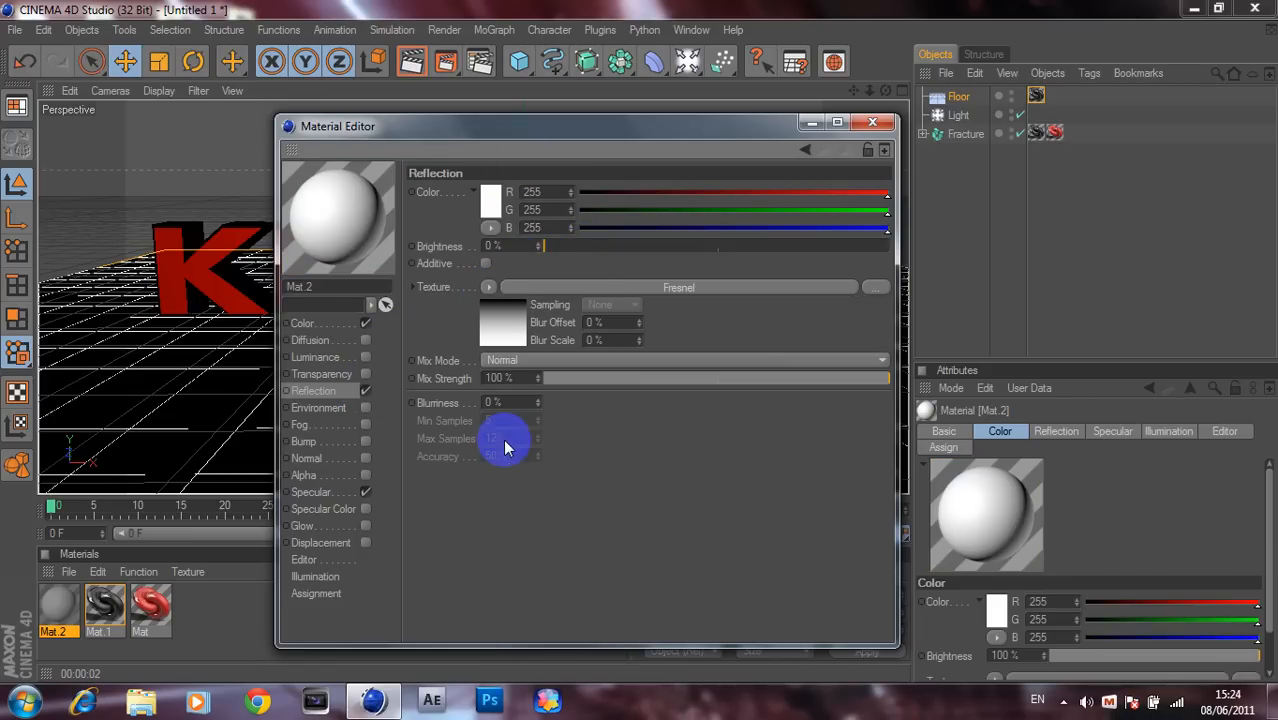
click(788, 379)
drag(788, 379, 752, 378)
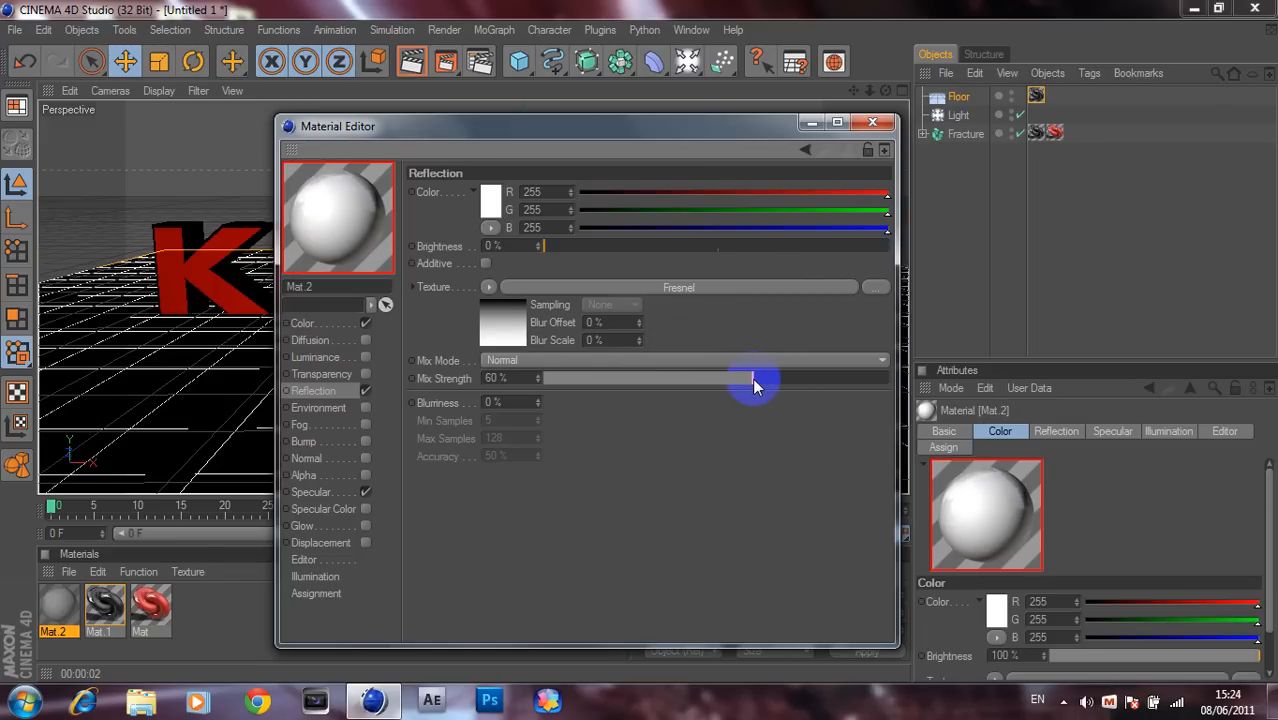
click(872, 122)
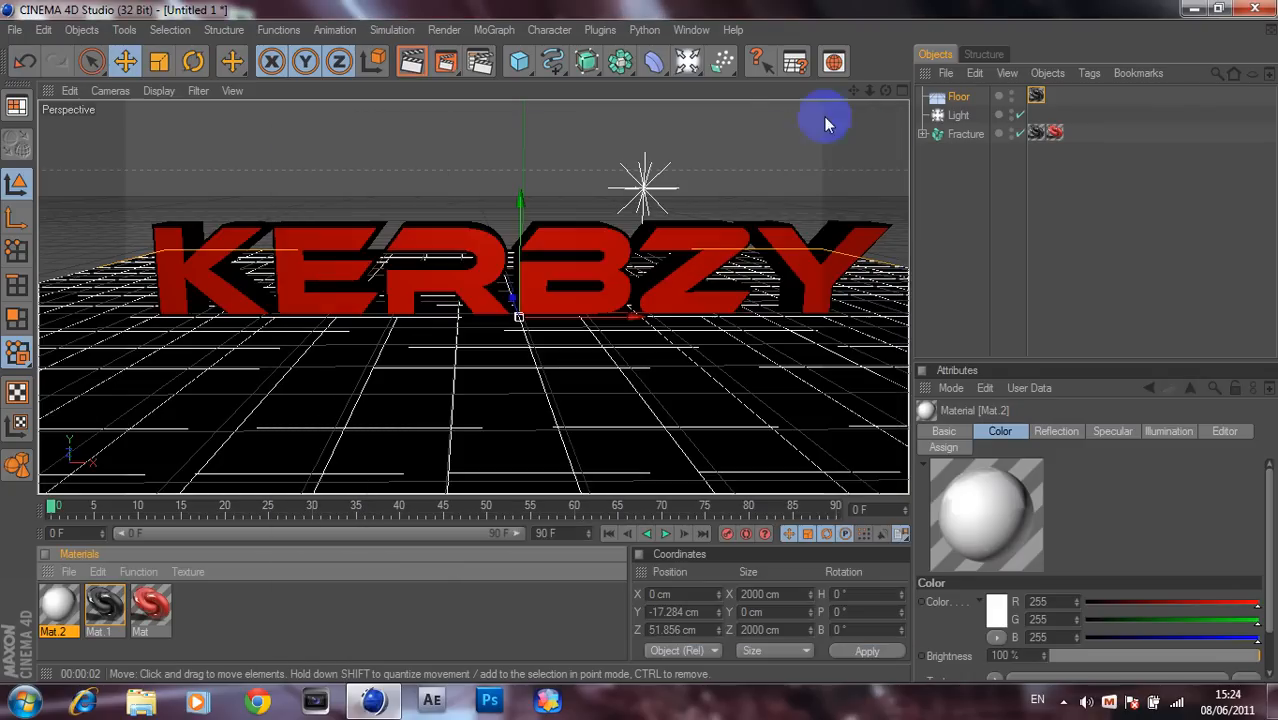
click(686, 62)
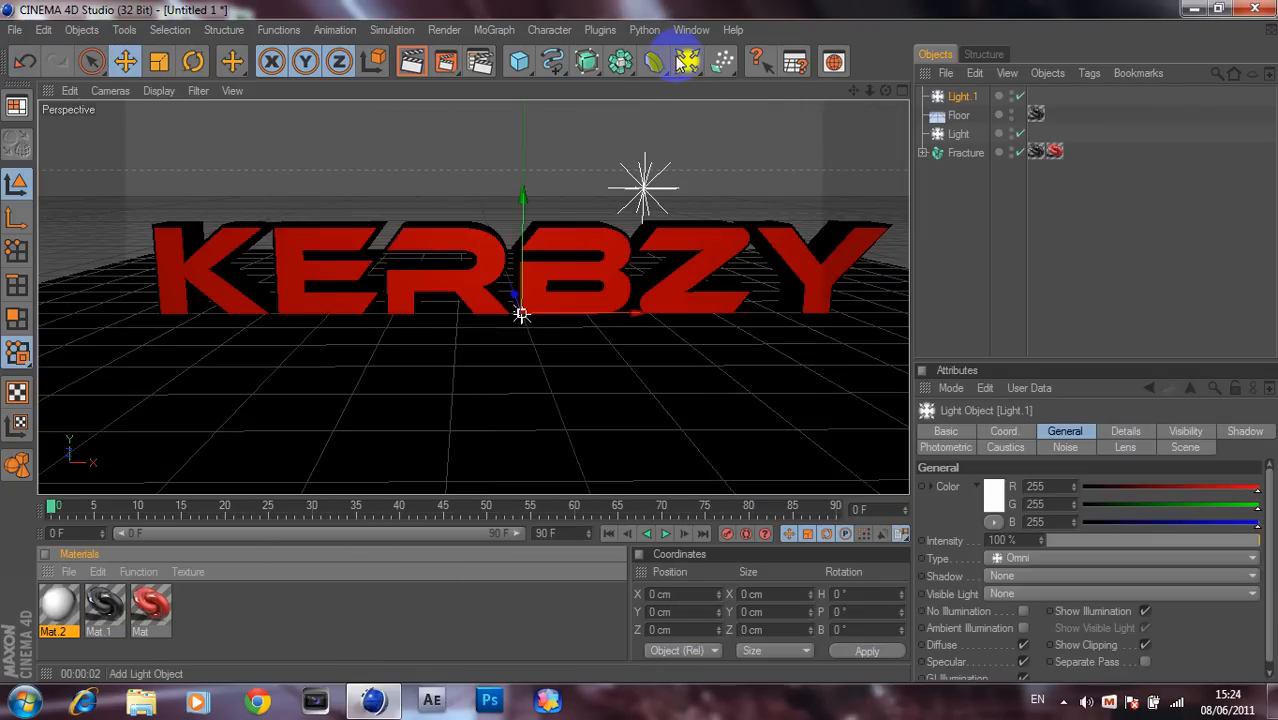
click(958, 97)
key(Delete)
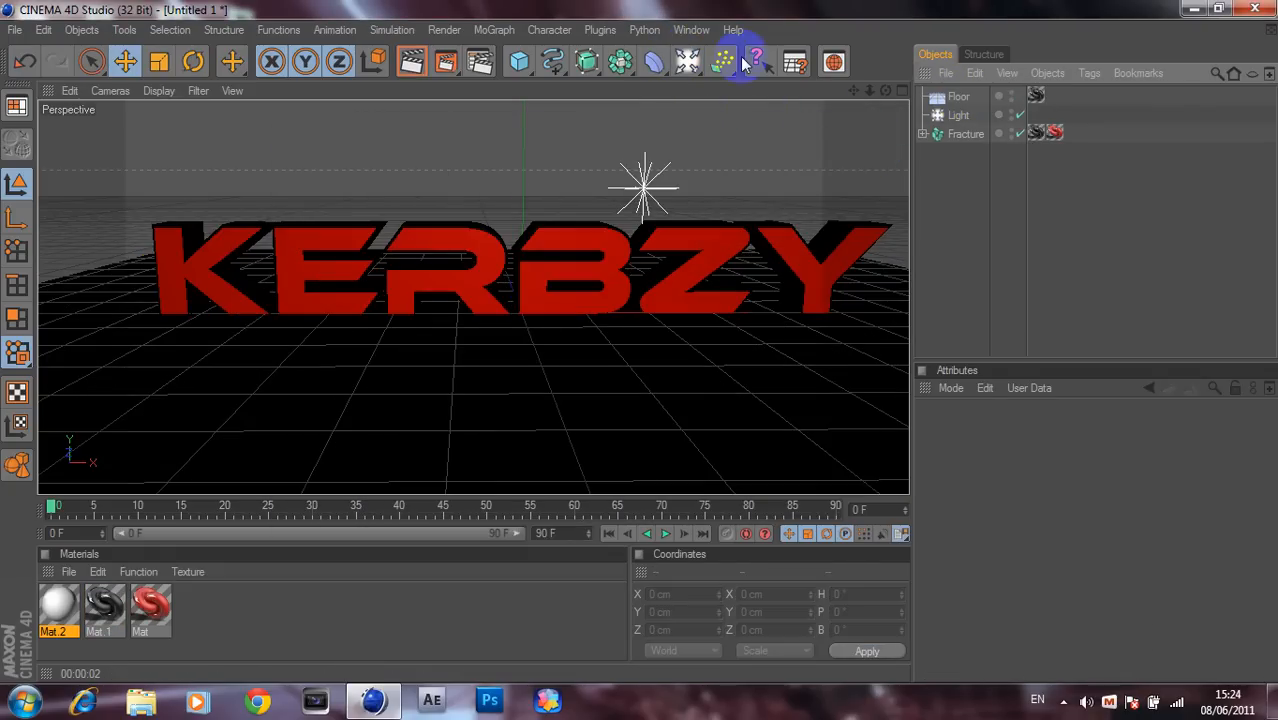
Add a second floor and rotate it upright to a 90° pitch
drag(690, 60, 832, 227)
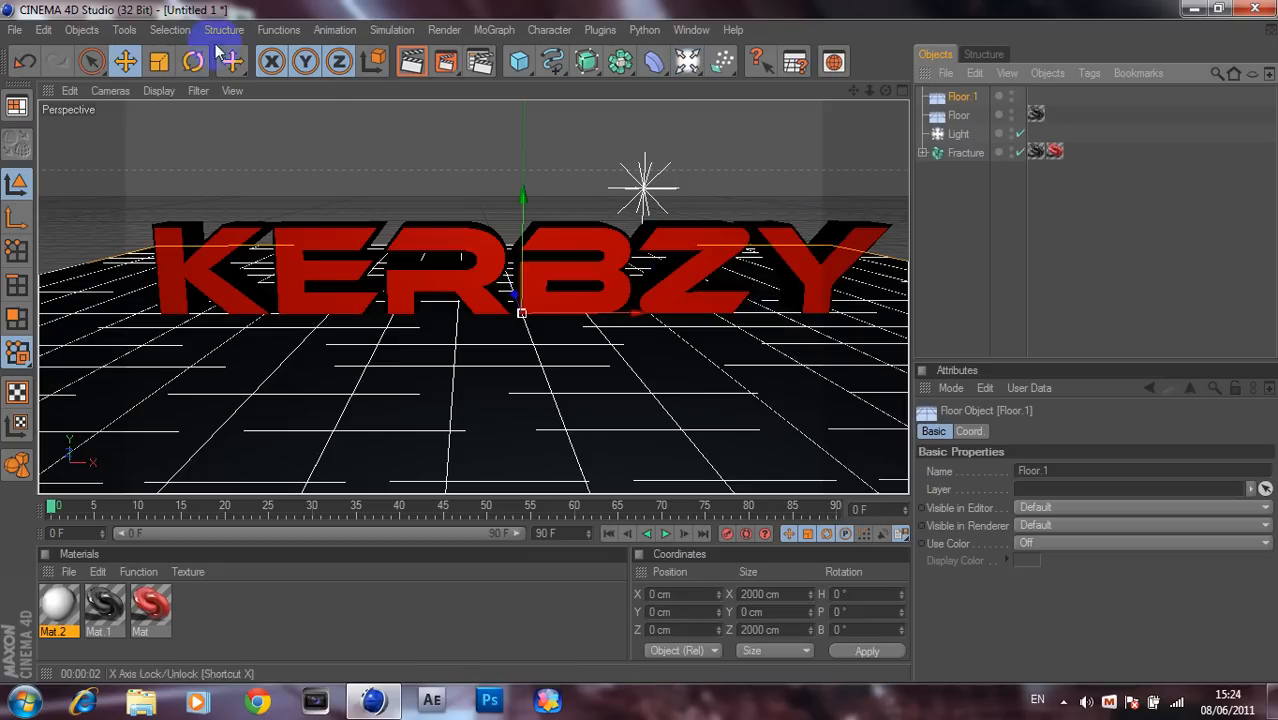
click(193, 62)
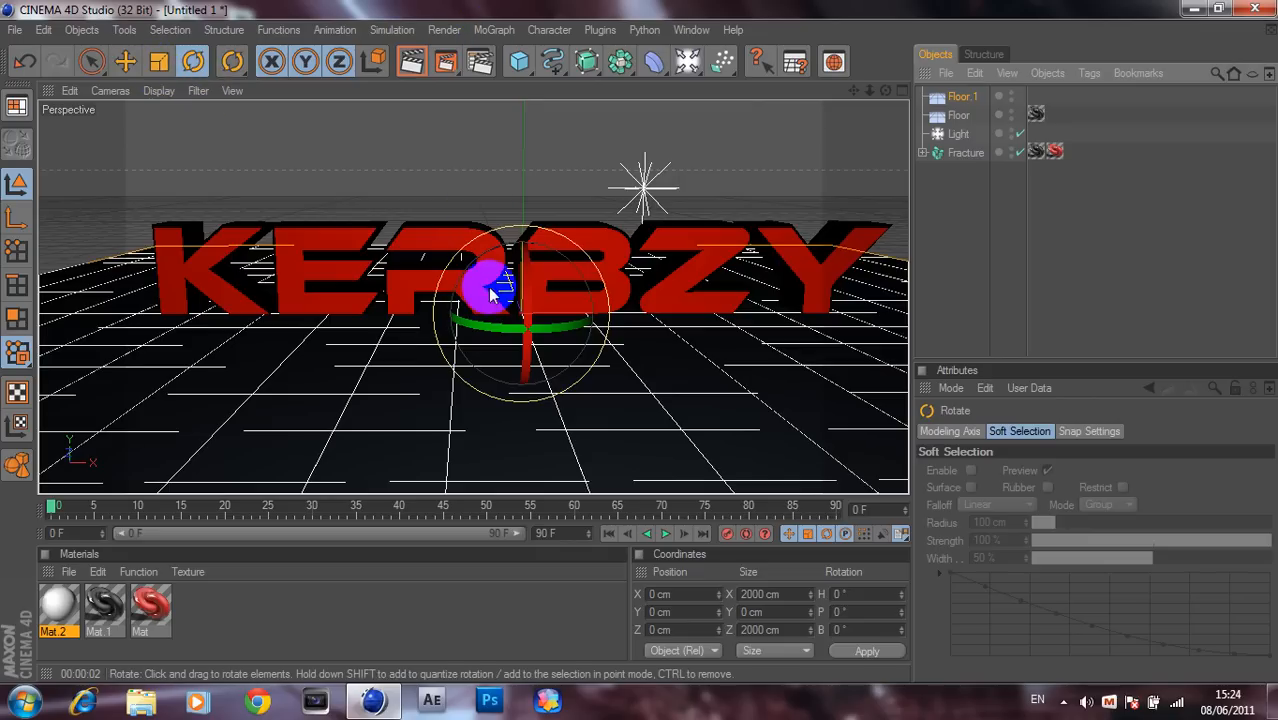
drag(527, 262, 524, 338)
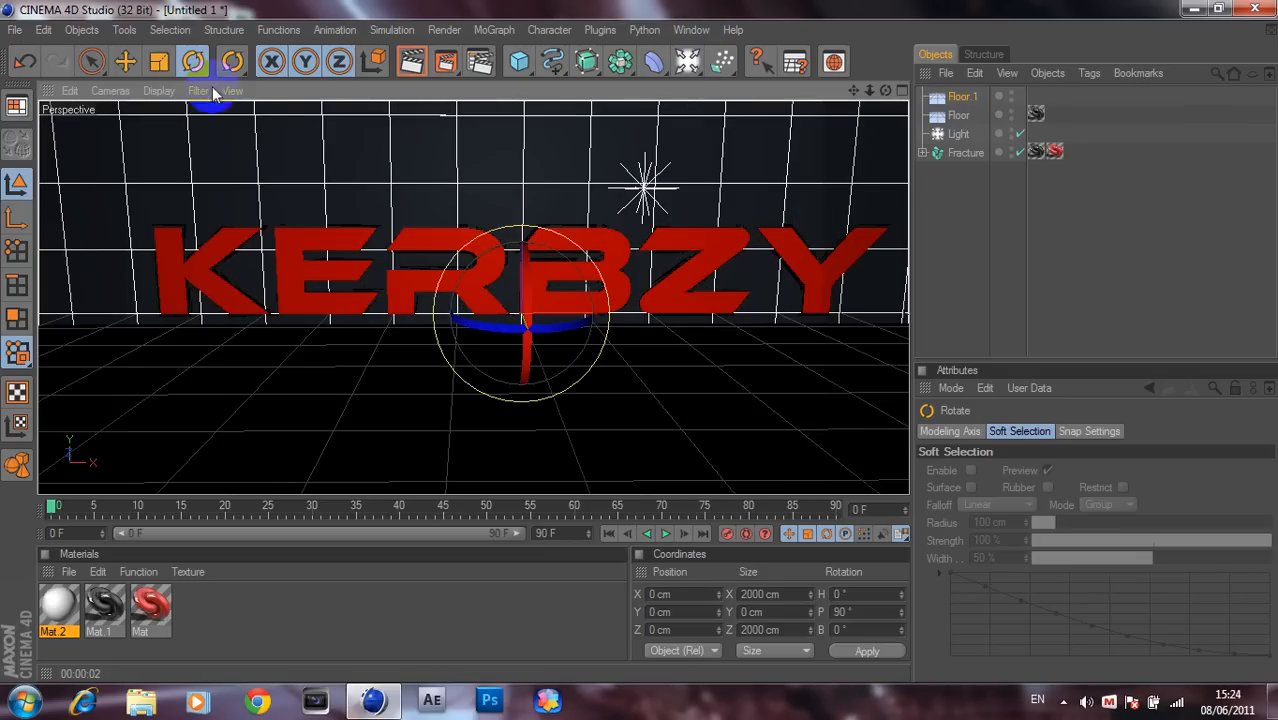
Move the upright floor behind the text to about Z 320 cm and apply the white Mat.2 material to it
click(127, 63)
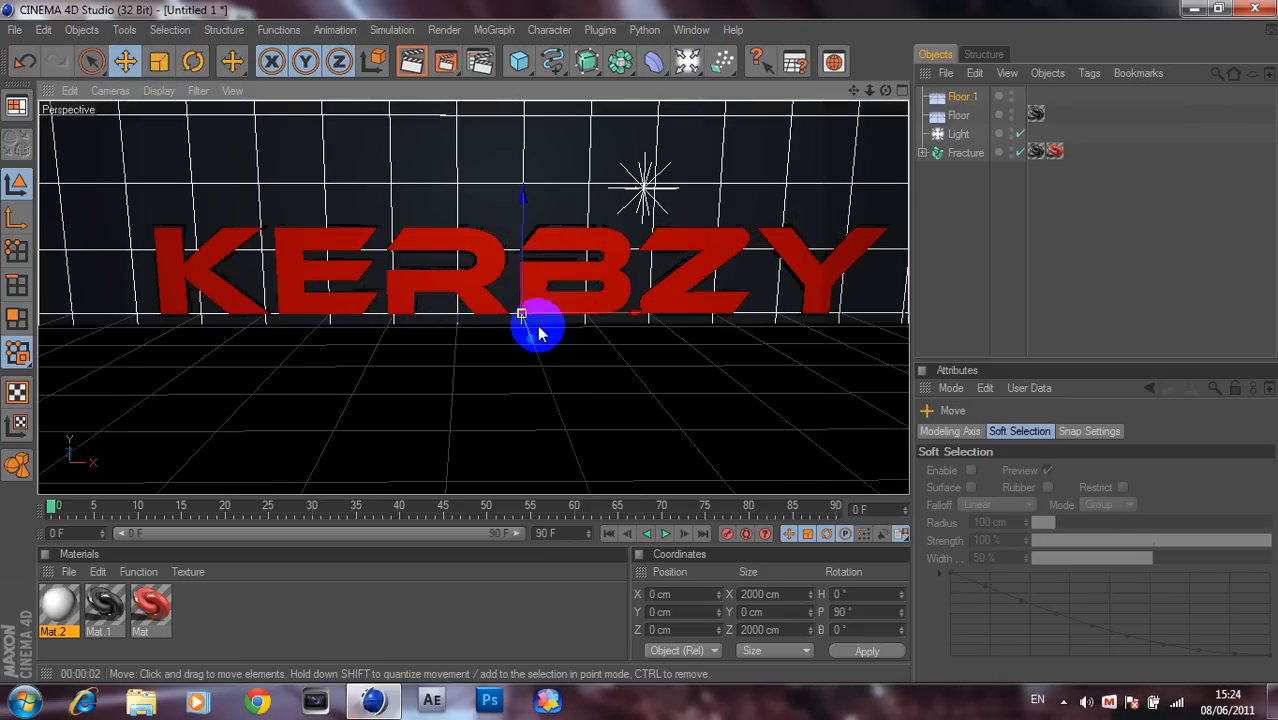
mouse_move(640, 342)
mouse_down()
mouse_move(645, 265)
mouse_move(639, 343)
mouse_up()
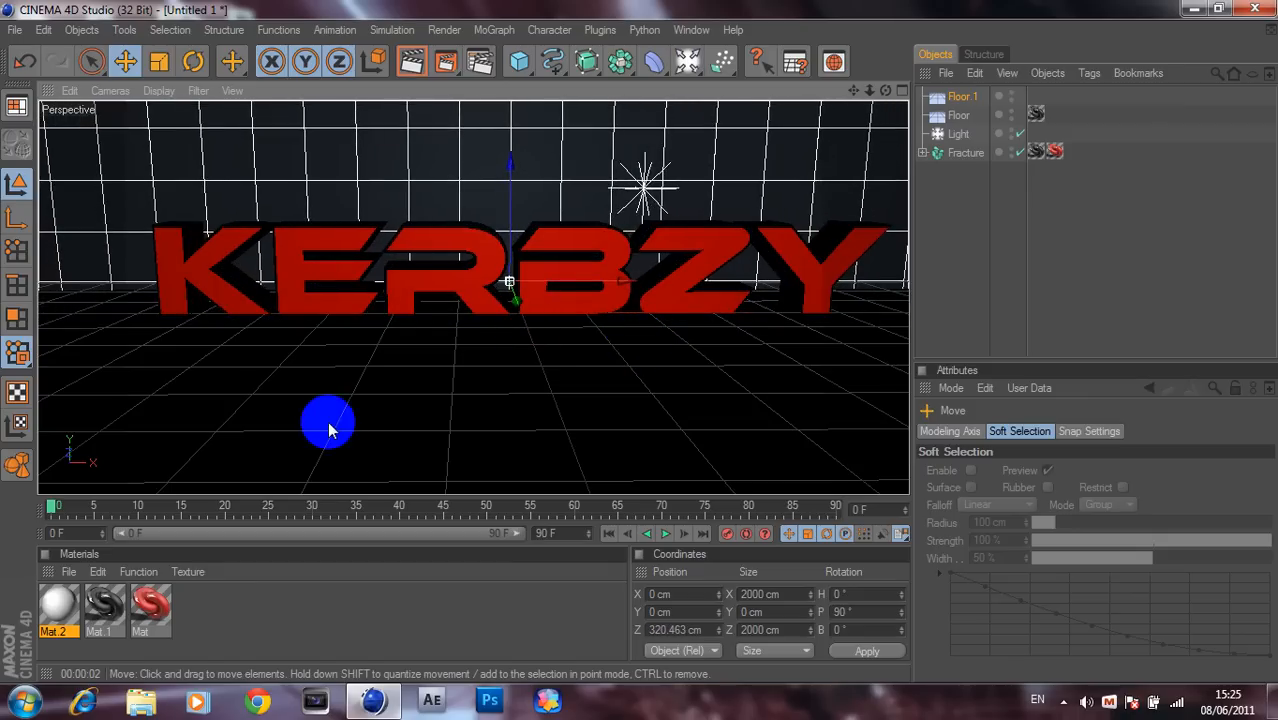
click(60, 597)
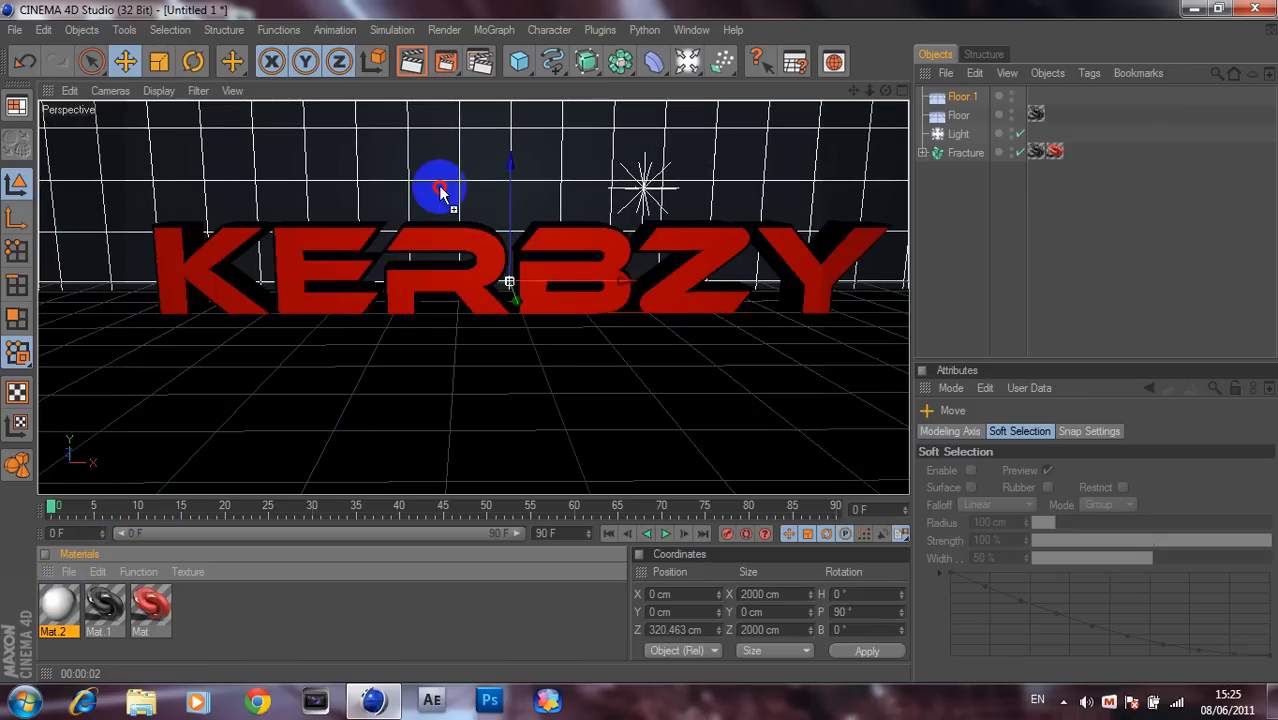
drag(741, 5, 955, 97)
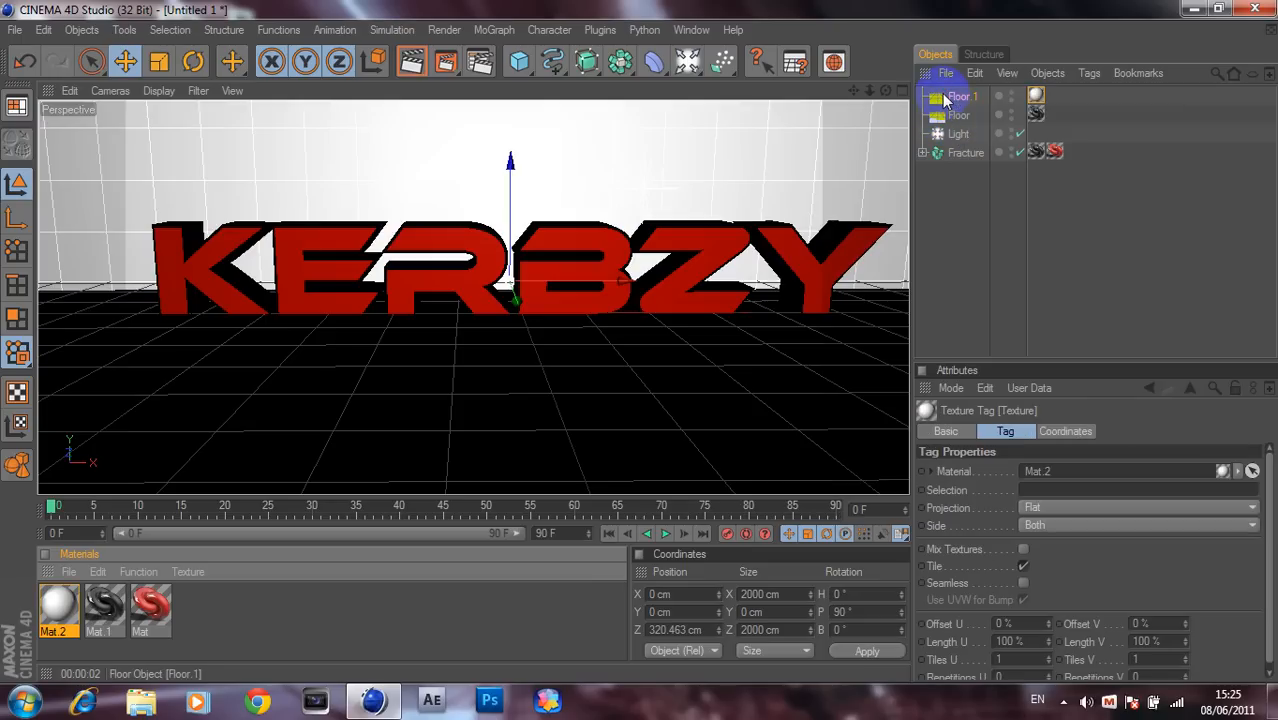
Render the view and reduce the light's intensity to 72%
click(408, 66)
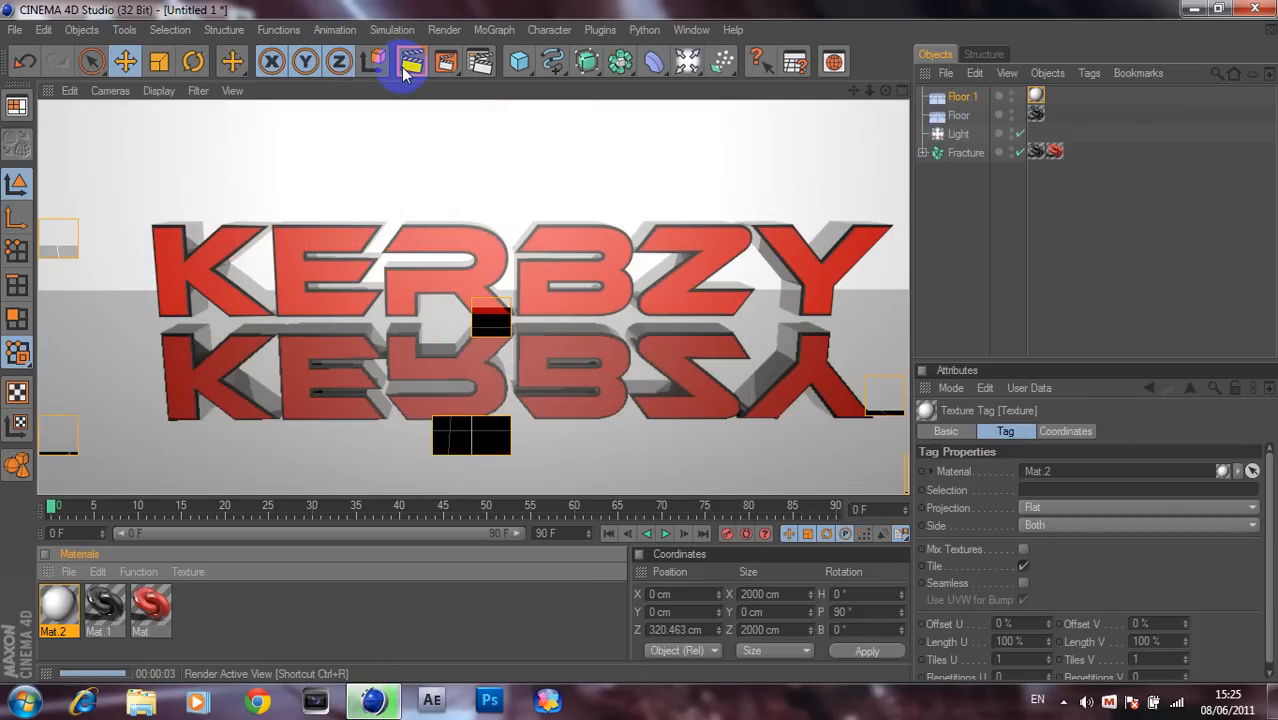
click(953, 134)
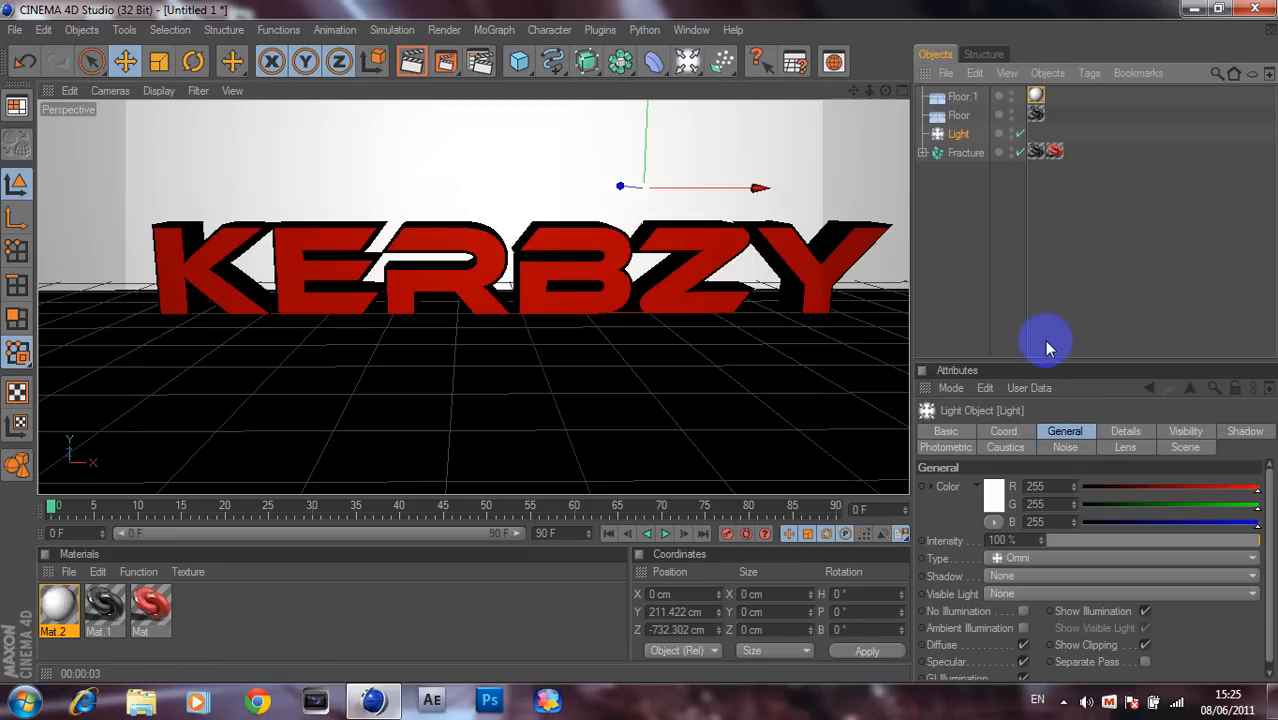
click(1180, 541)
right_click(934, 491)
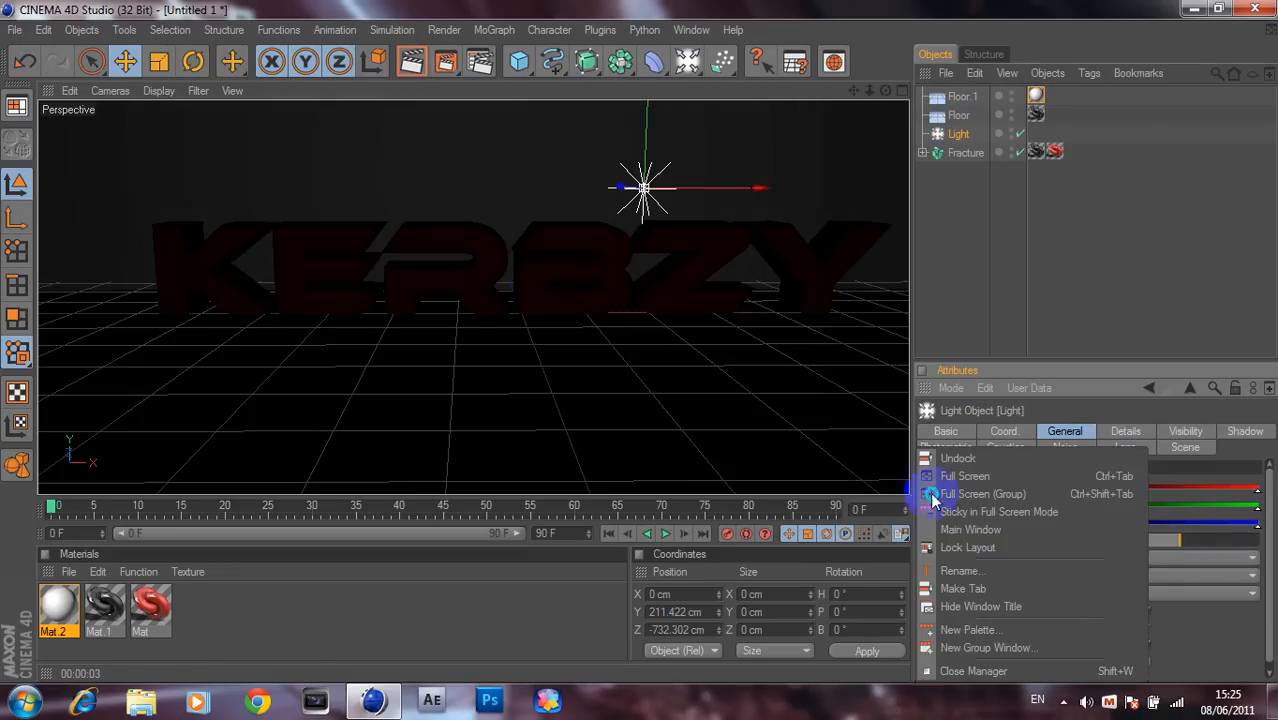
click(1198, 447)
drag(1198, 533, 1202, 536)
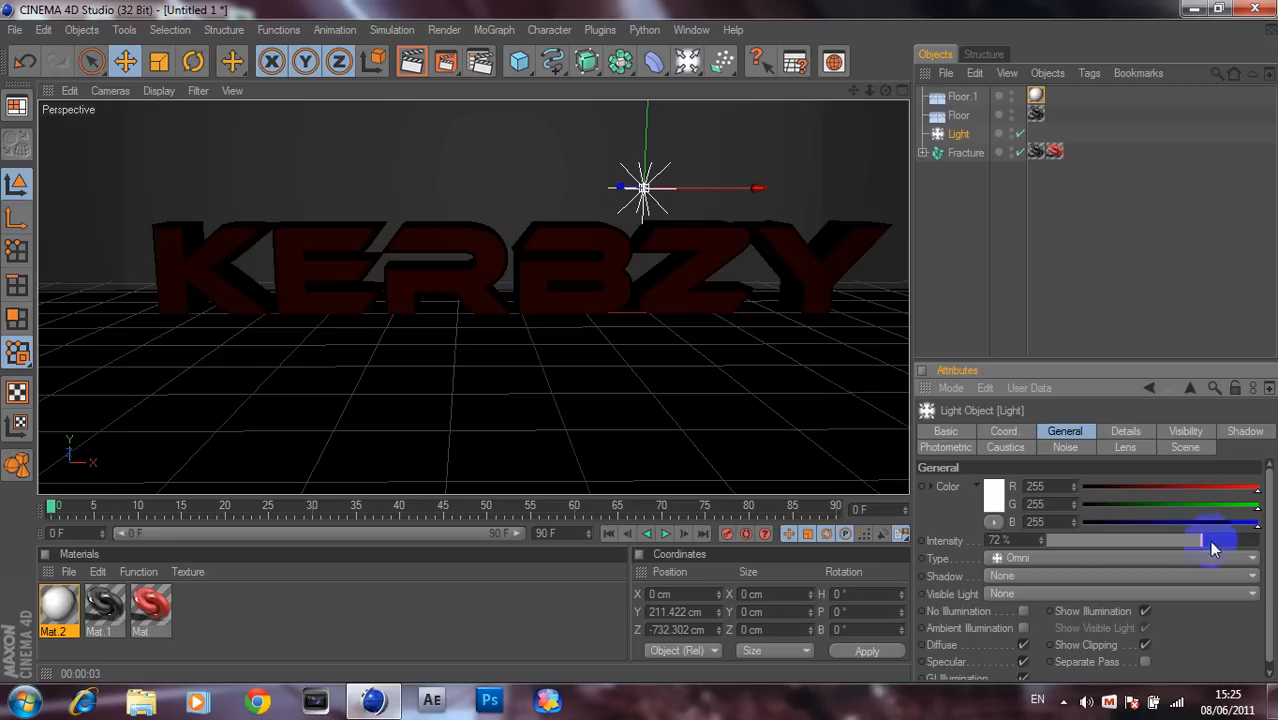
Move the light along the X axis to about -77 cm and render the view
mouse_move(699, 189)
mouse_down()
mouse_move(633, 340)
mouse_move(700, 188)
mouse_up()
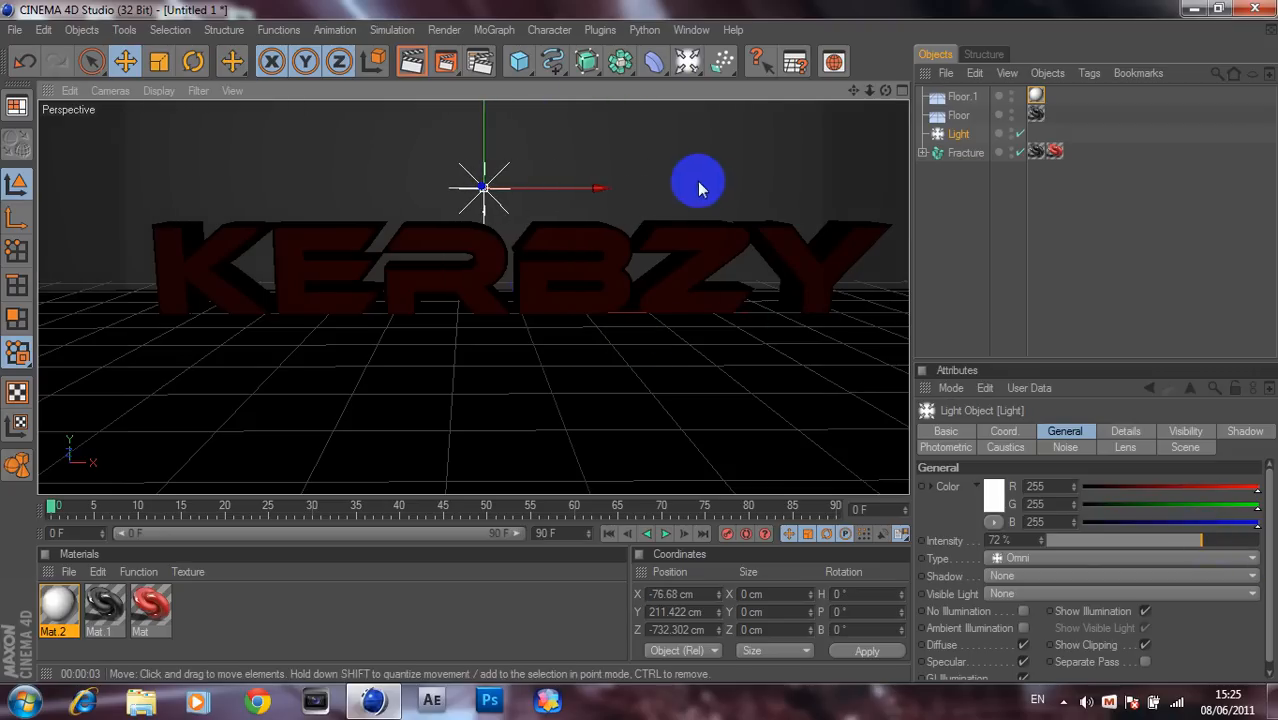
click(409, 63)
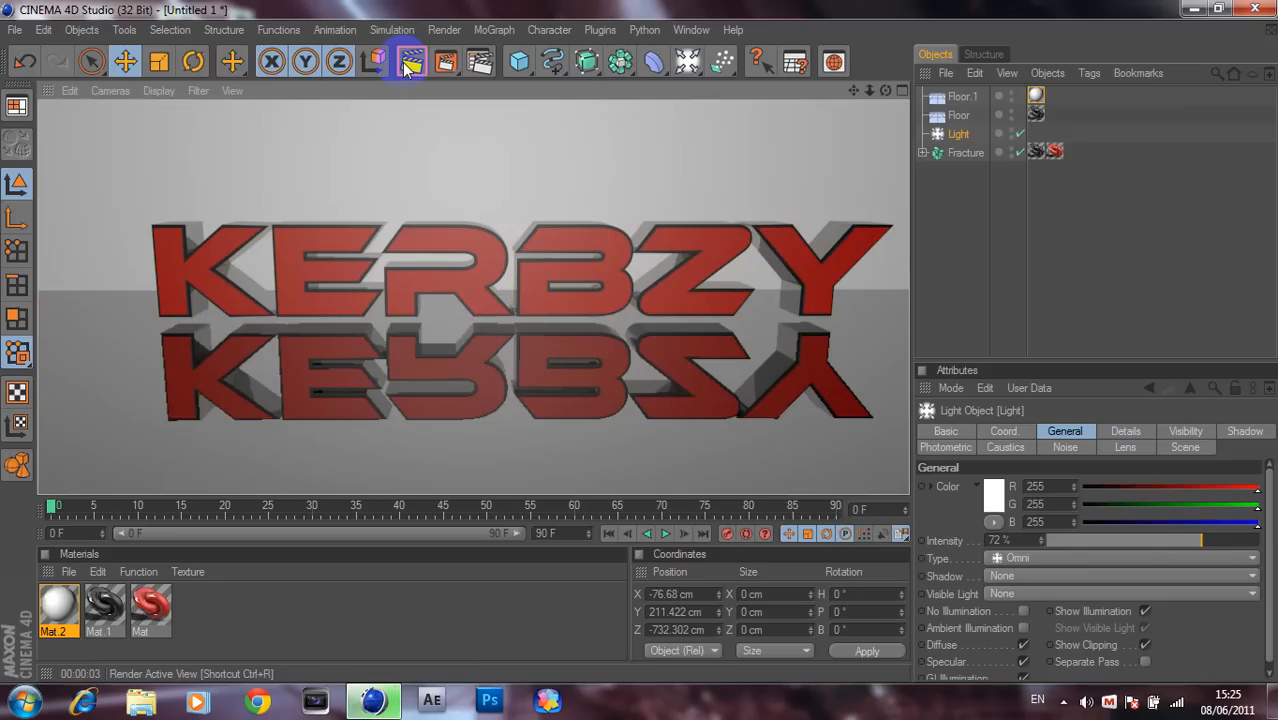
click(1016, 254)
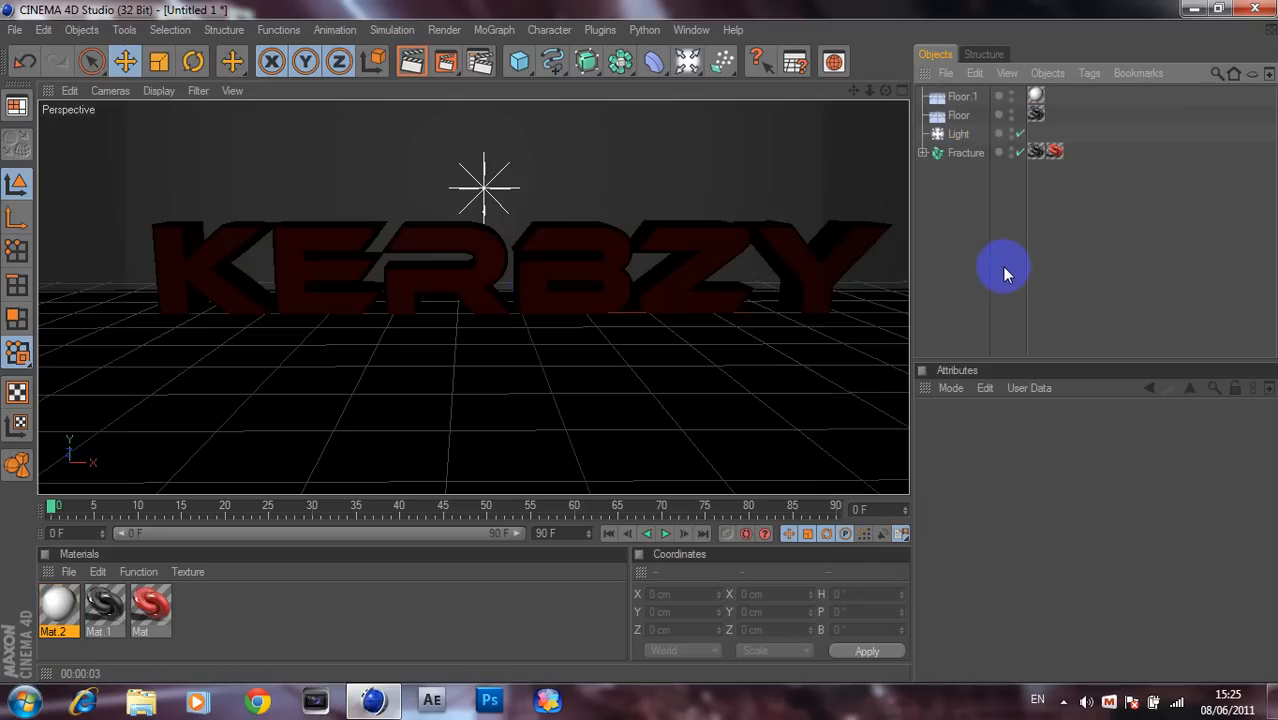
Set the light's shadow type to Shadow Maps (Soft) and render the view
click(957, 136)
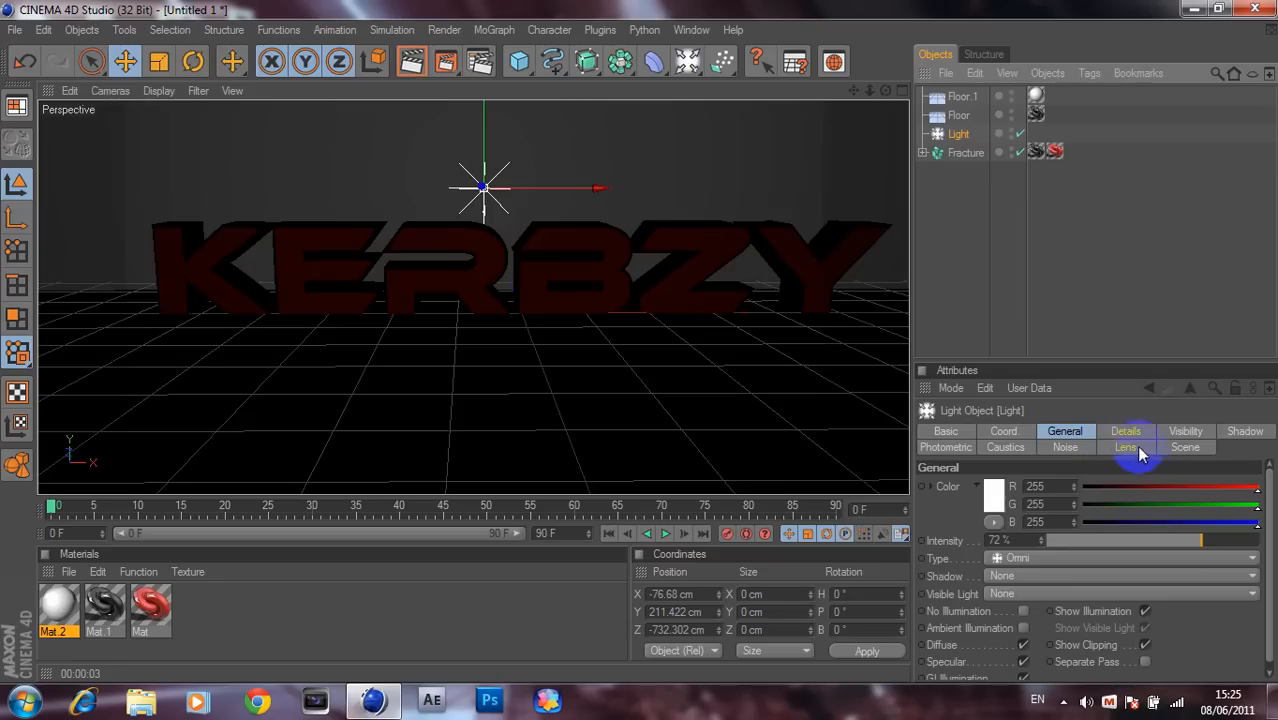
click(1240, 431)
click(1090, 486)
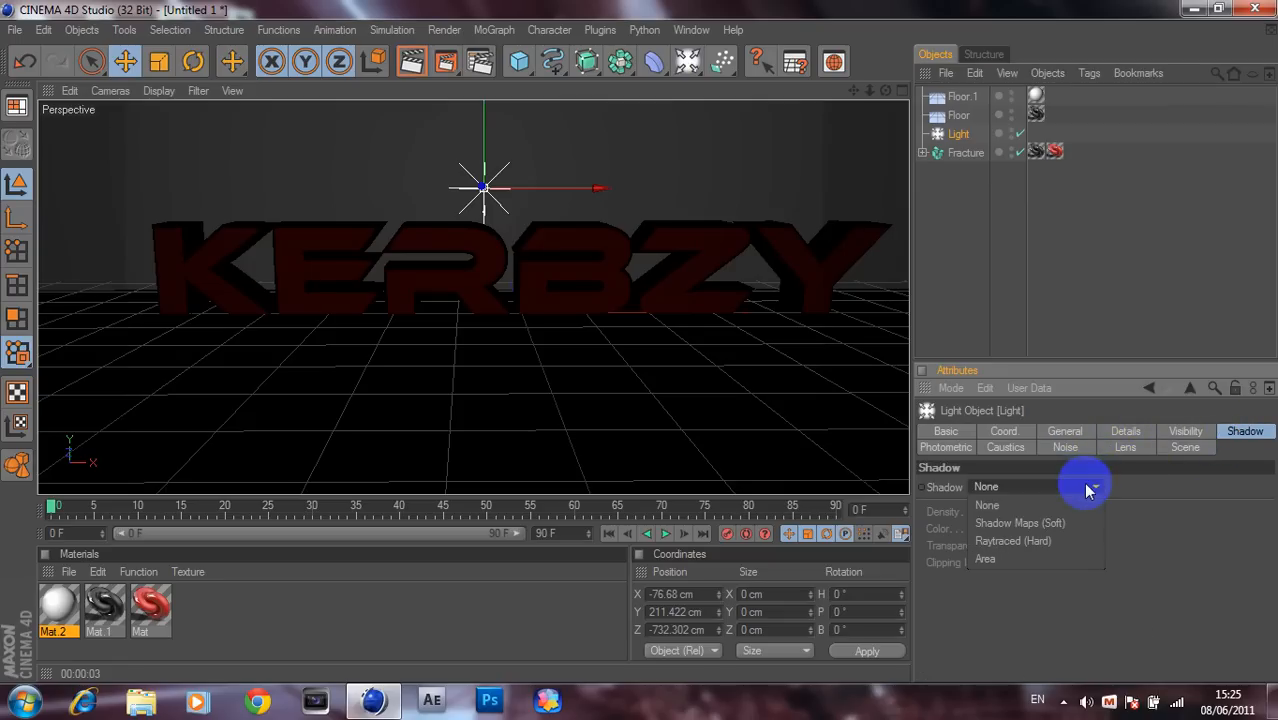
click(1046, 522)
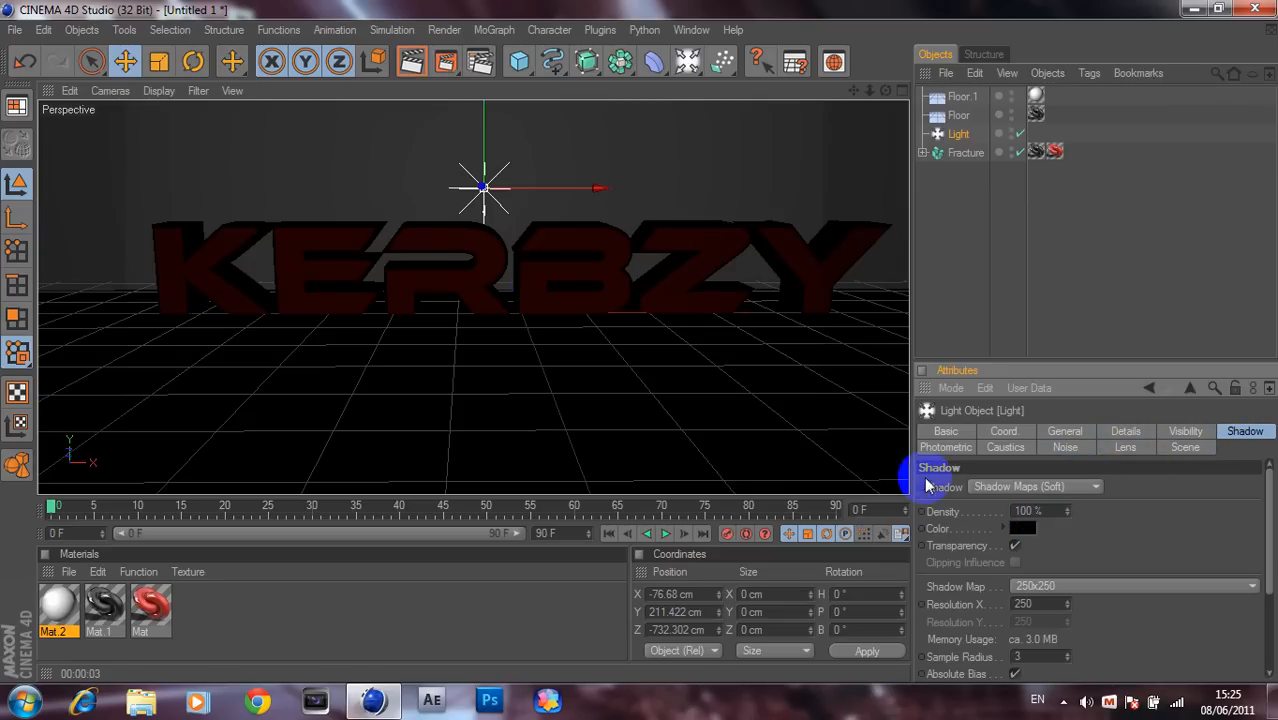
click(411, 62)
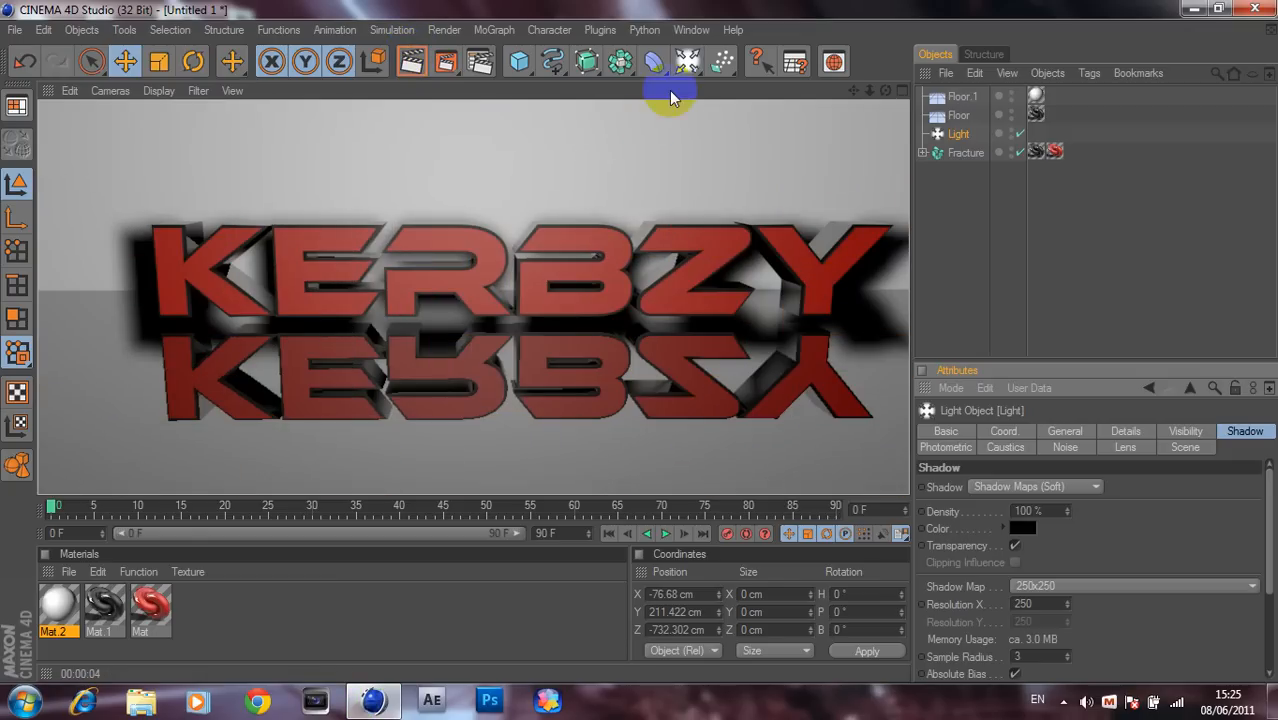
Move the upright backdrop floor back to about Z 449 cm and render the view
click(962, 96)
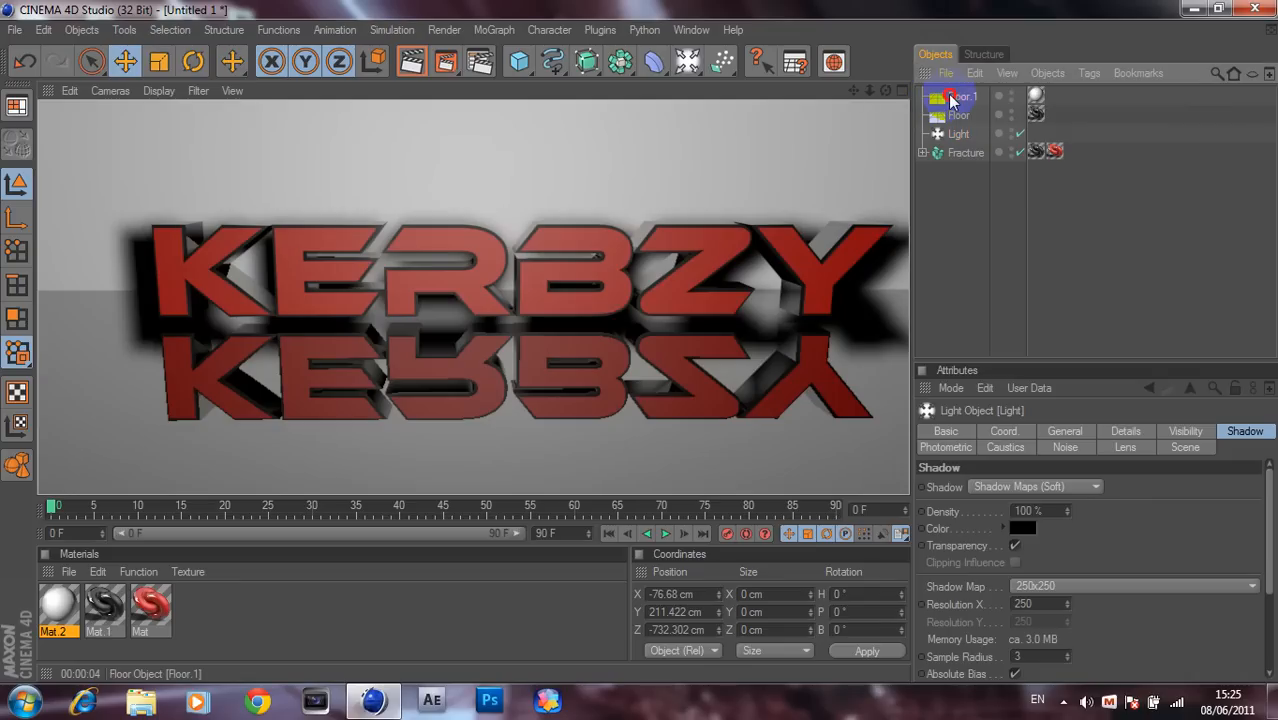
drag(638, 339, 517, 302)
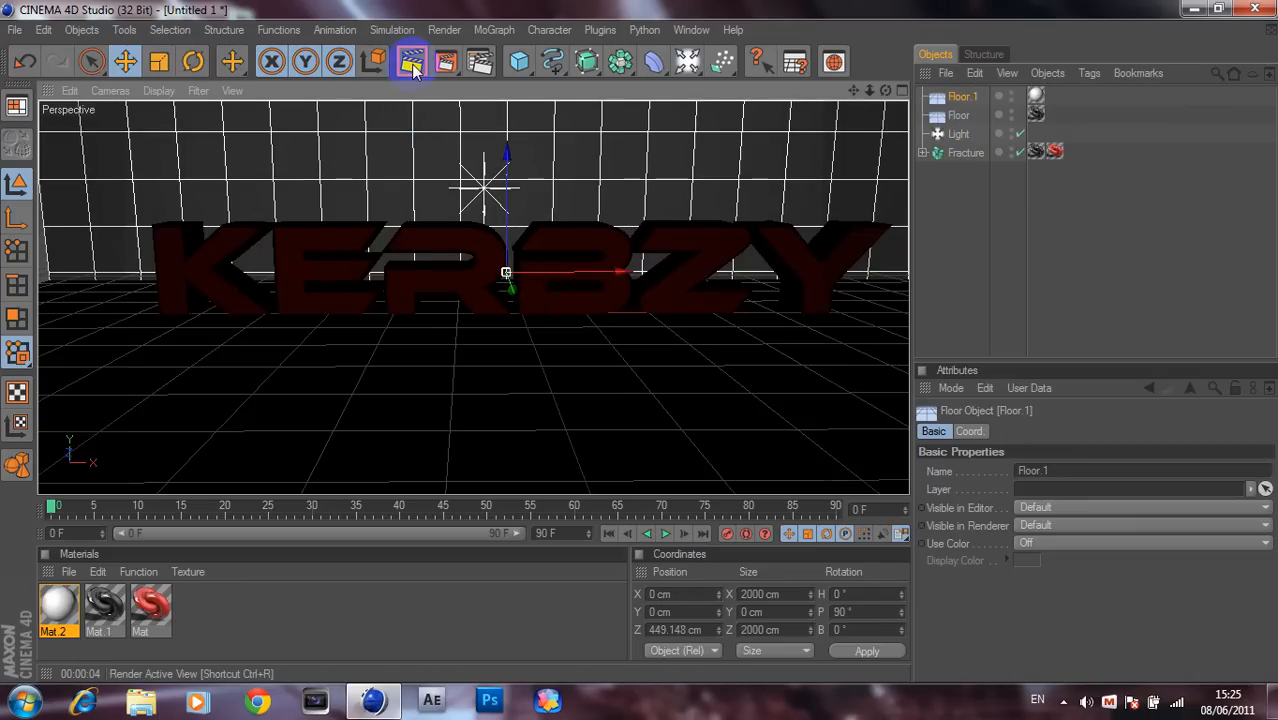
click(412, 63)
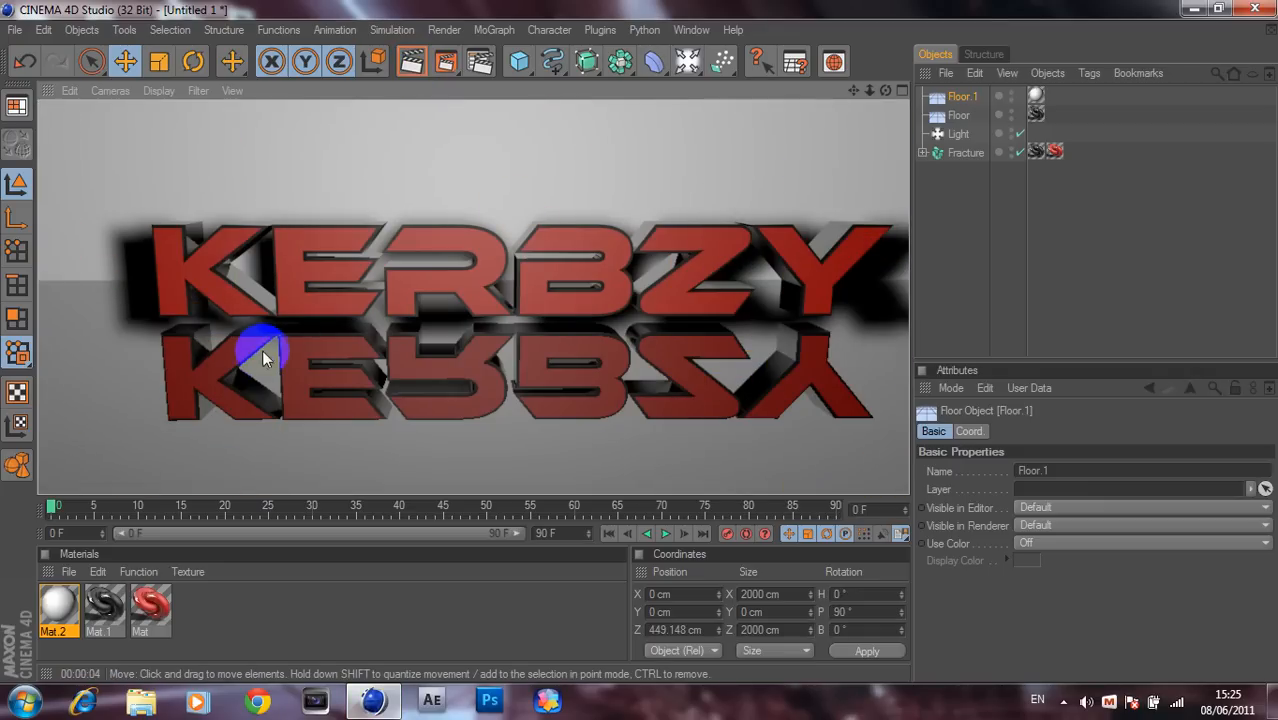
click(1008, 231)
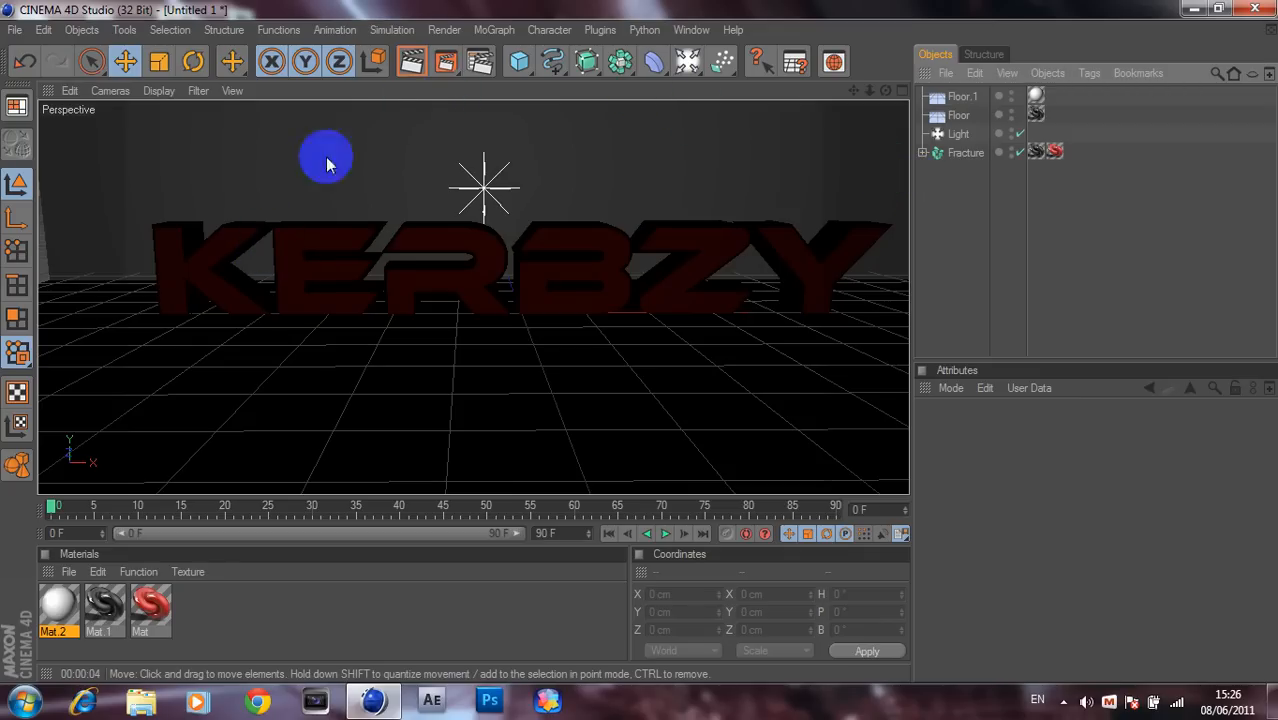
Add a Random effector to the Fracture object holding the letters
click(957, 155)
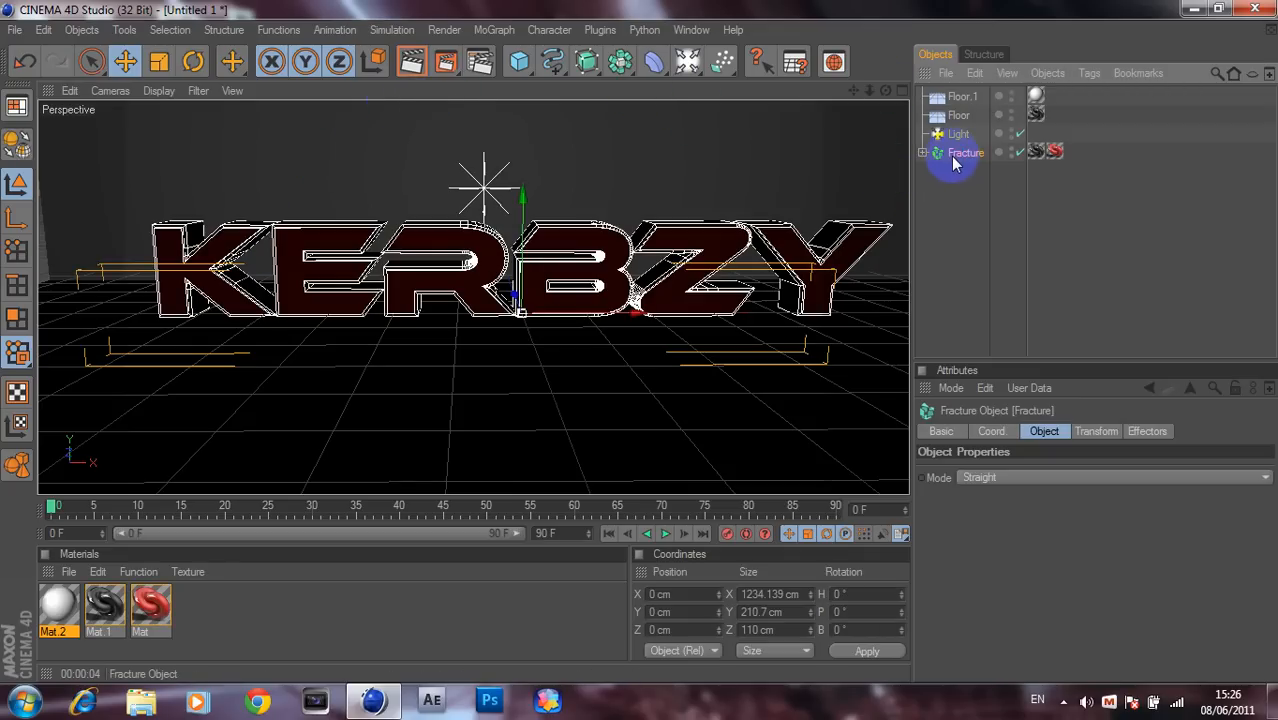
click(497, 30)
mouse_move(542, 58)
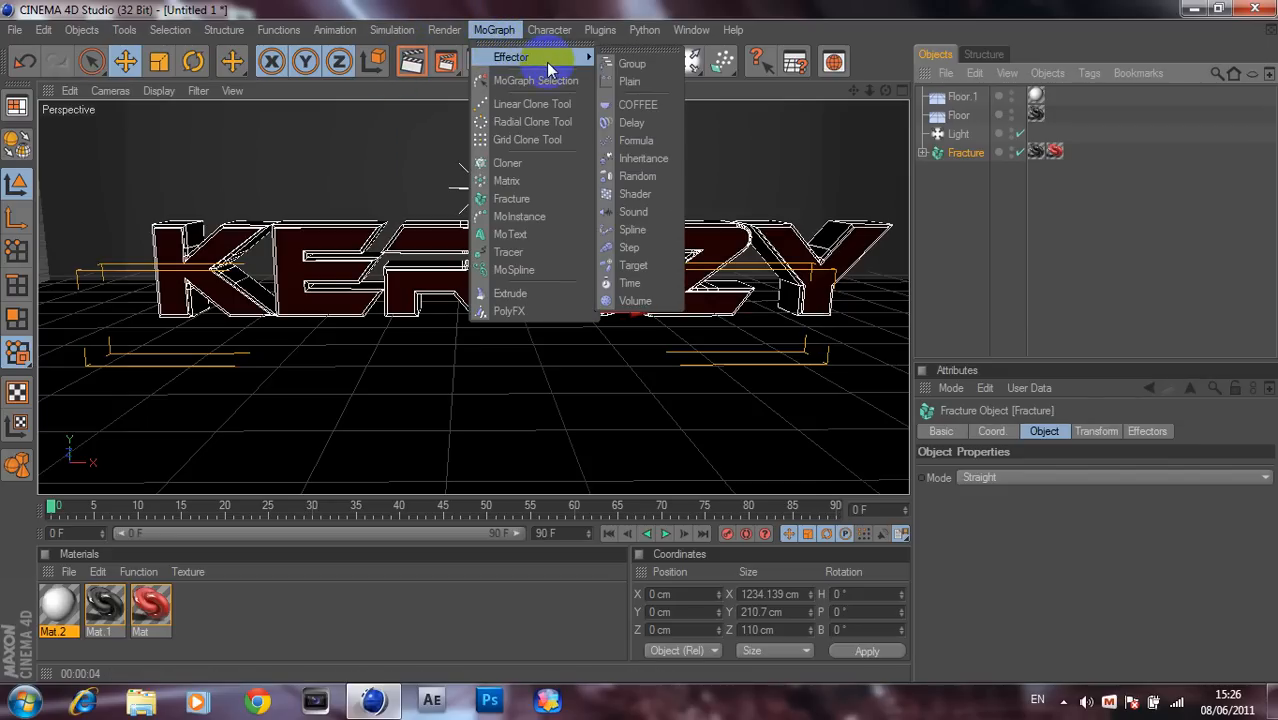
click(624, 177)
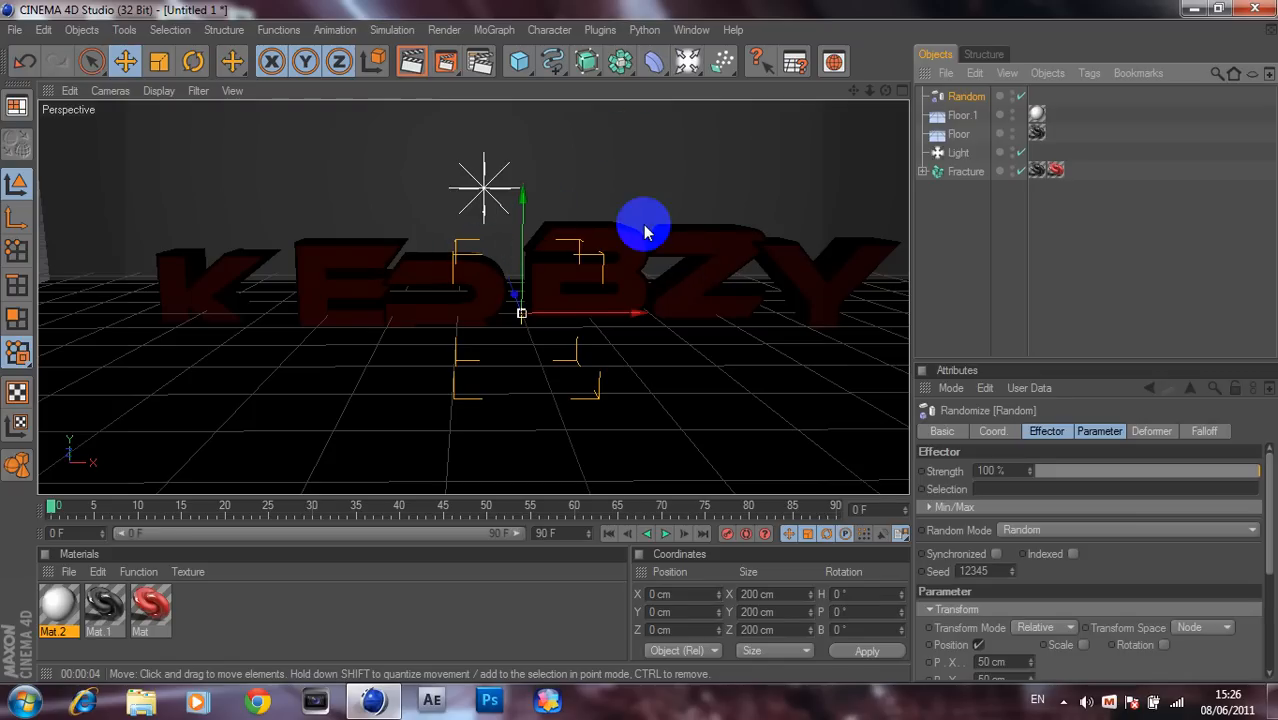
click(970, 117)
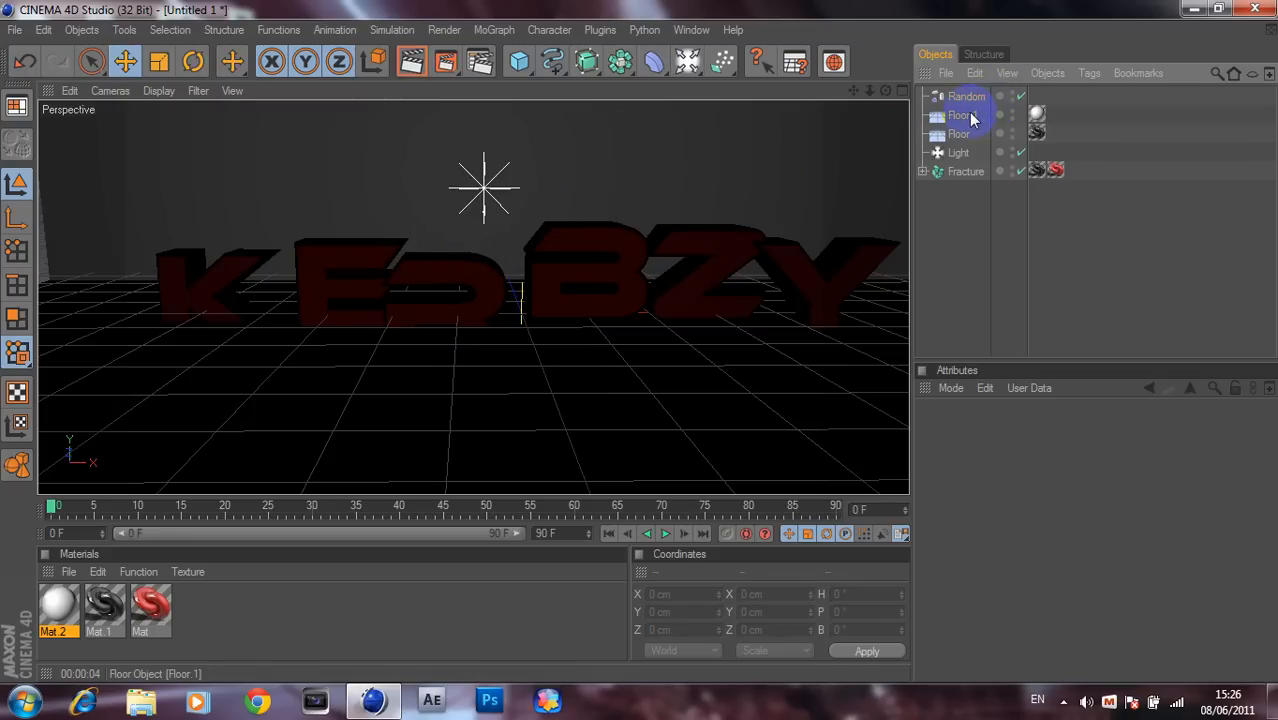
Set the light's intensity to 100%
click(958, 153)
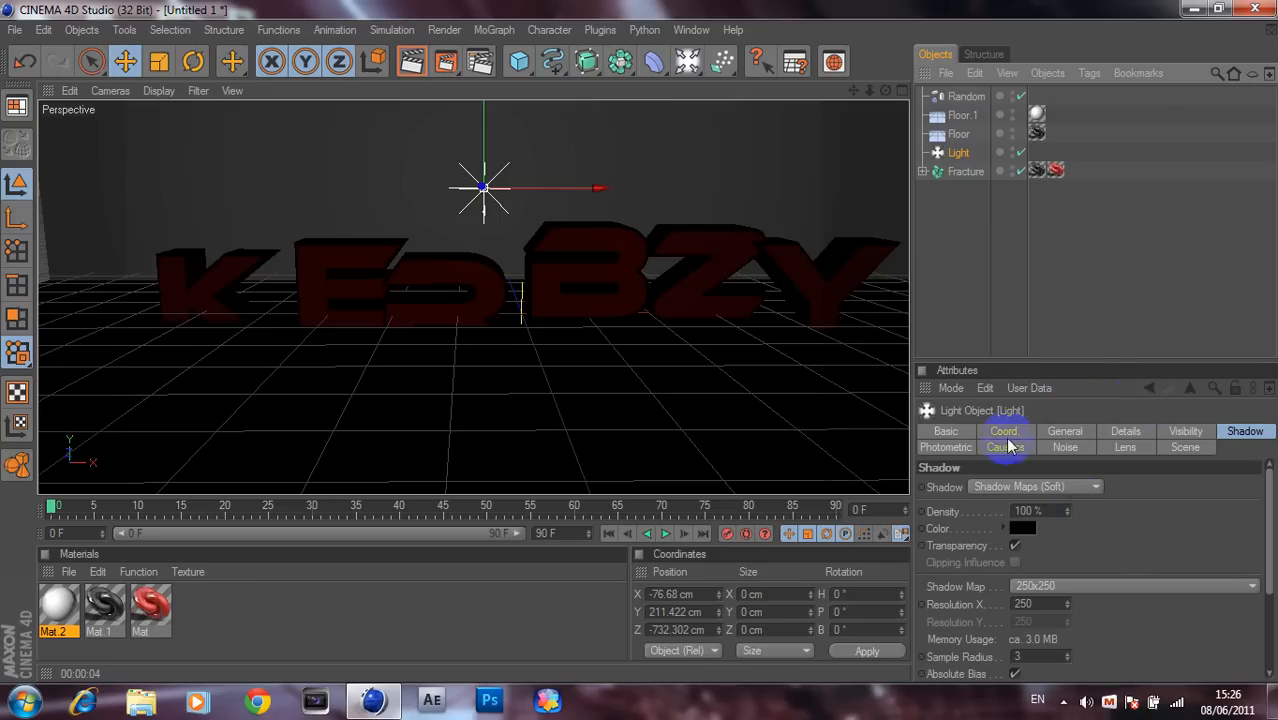
click(1066, 432)
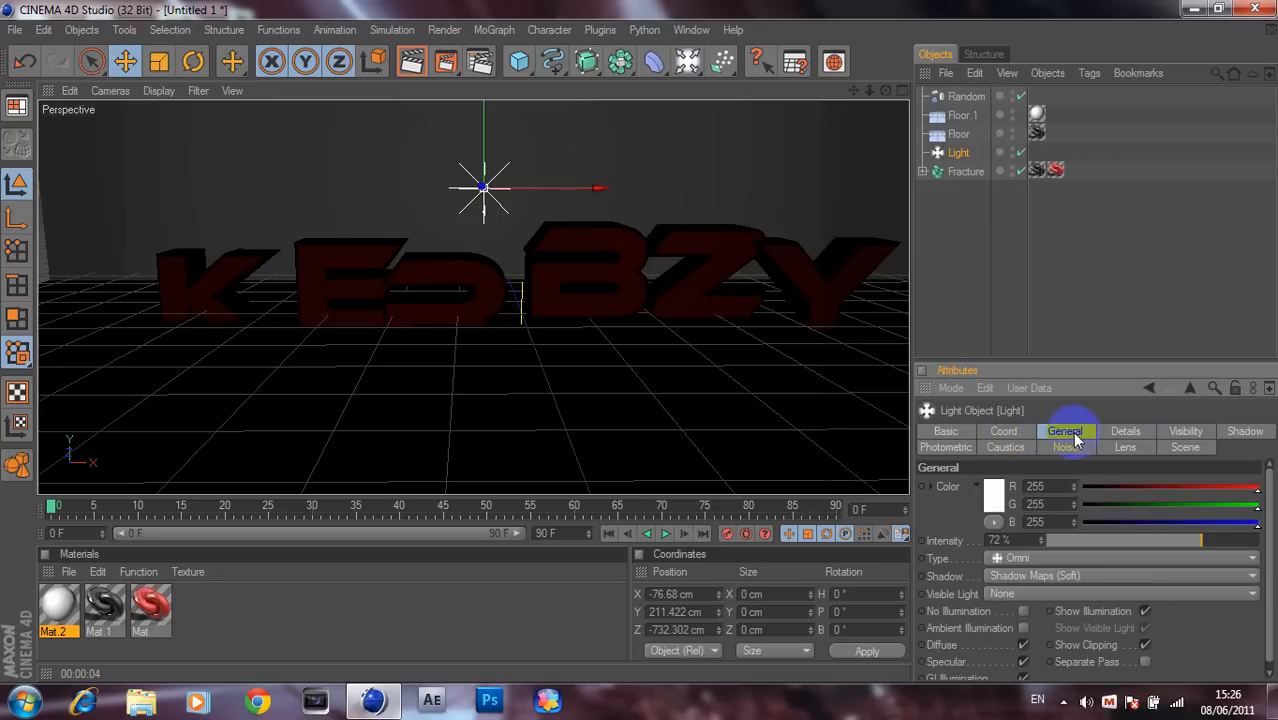
drag(1190, 540, 1256, 540)
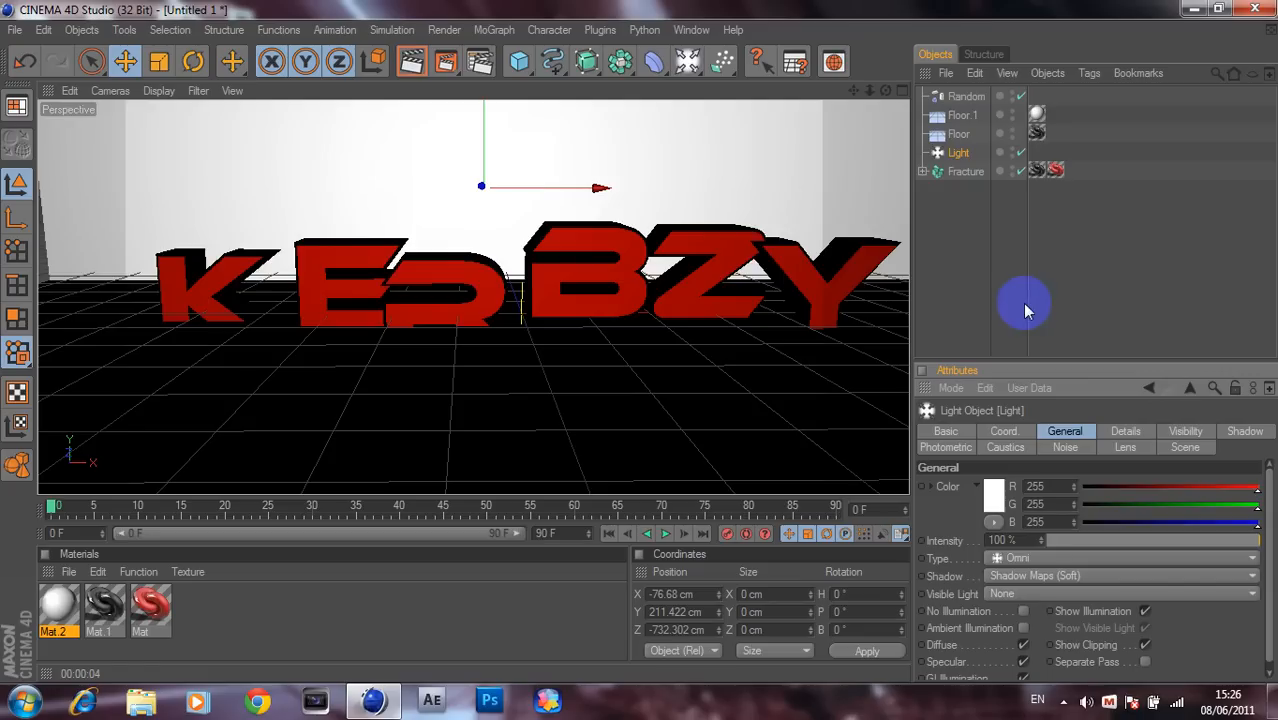
Set the Random effector's strength to 0%
click(966, 97)
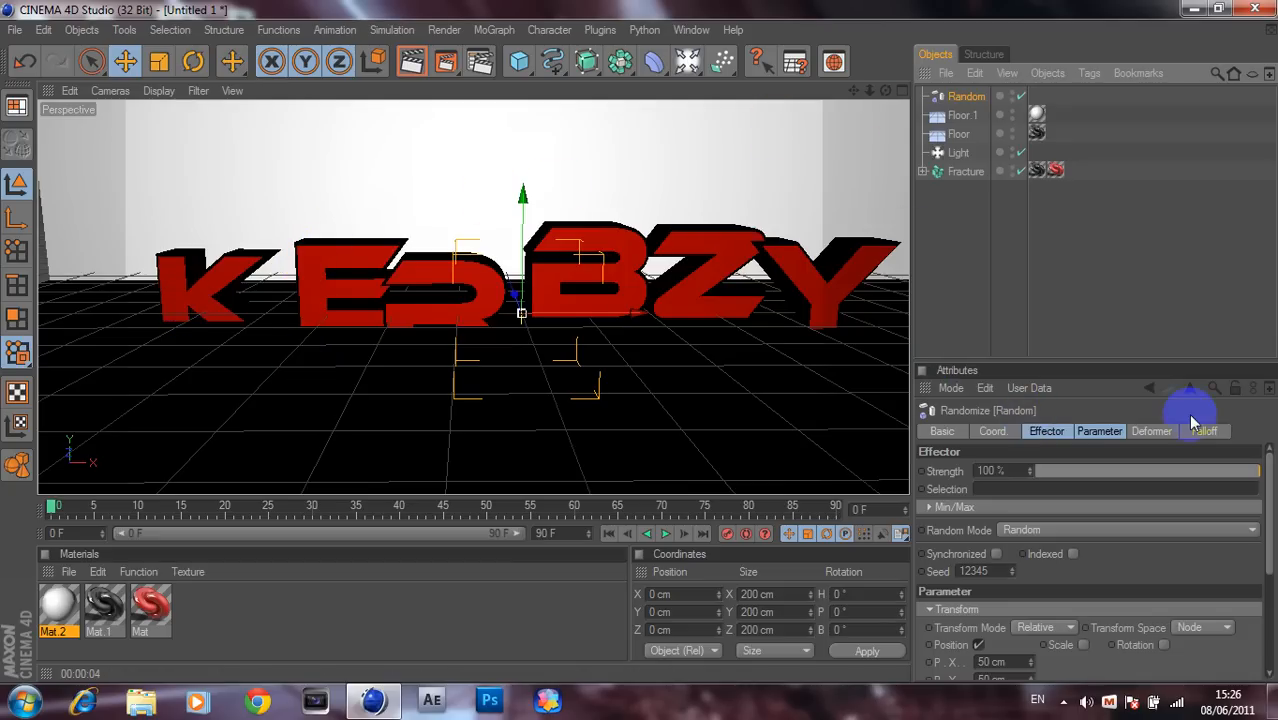
drag(1255, 471, 938, 455)
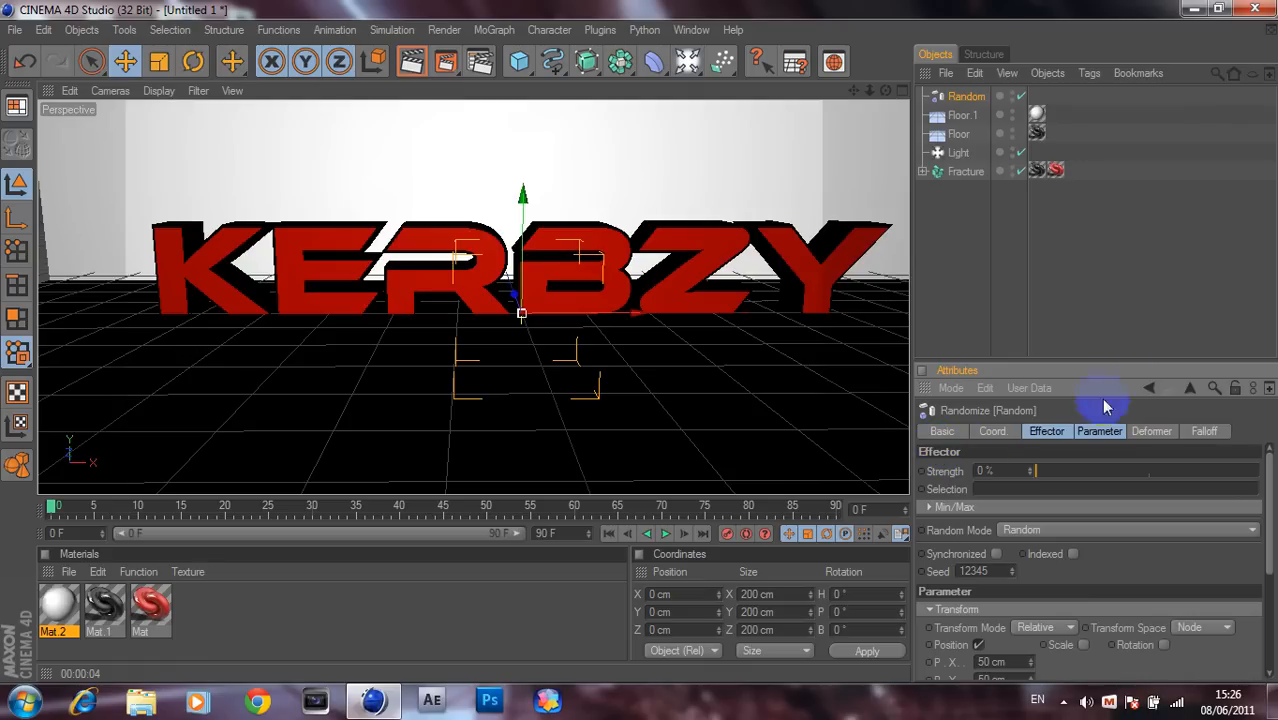
click(1047, 439)
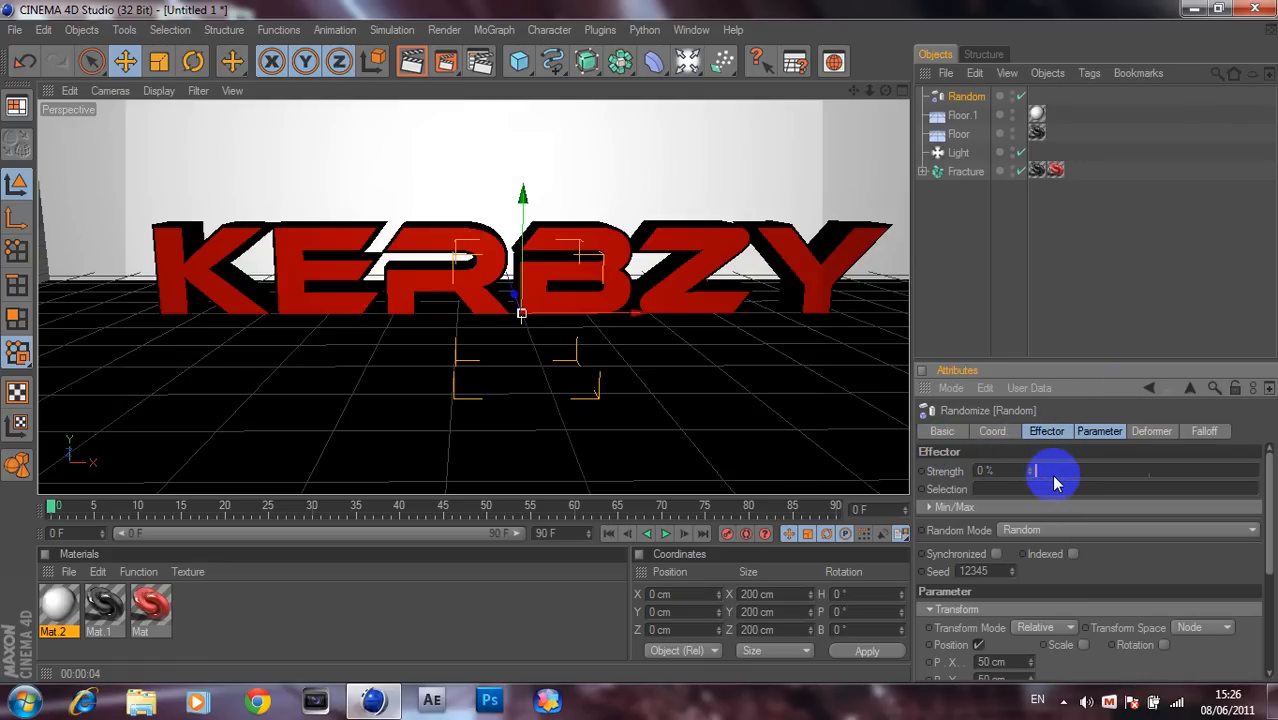
Set the Random effector's X position offset to about 139 cm and its strength to 100%
click(1097, 430)
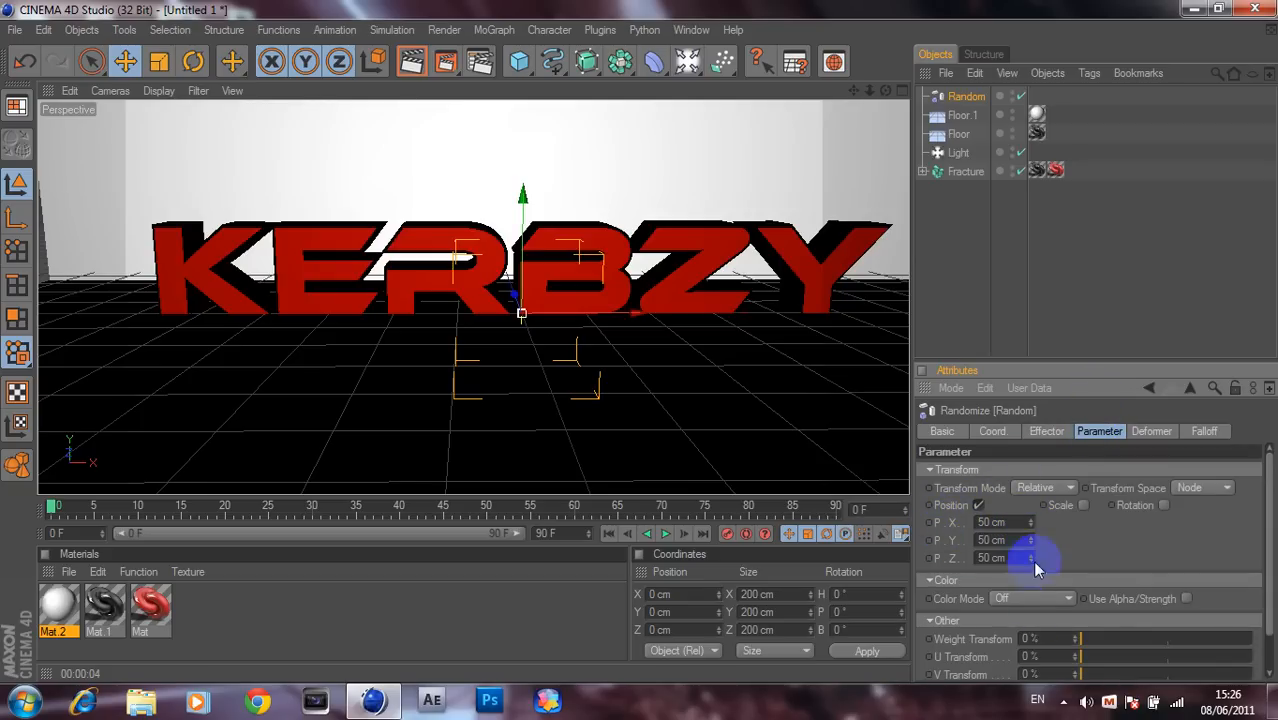
mouse_move(1030, 524)
mouse_down()
mouse_move(1032, 500)
mouse_move(1048, 551)
mouse_move(1034, 514)
mouse_up()
click(1033, 436)
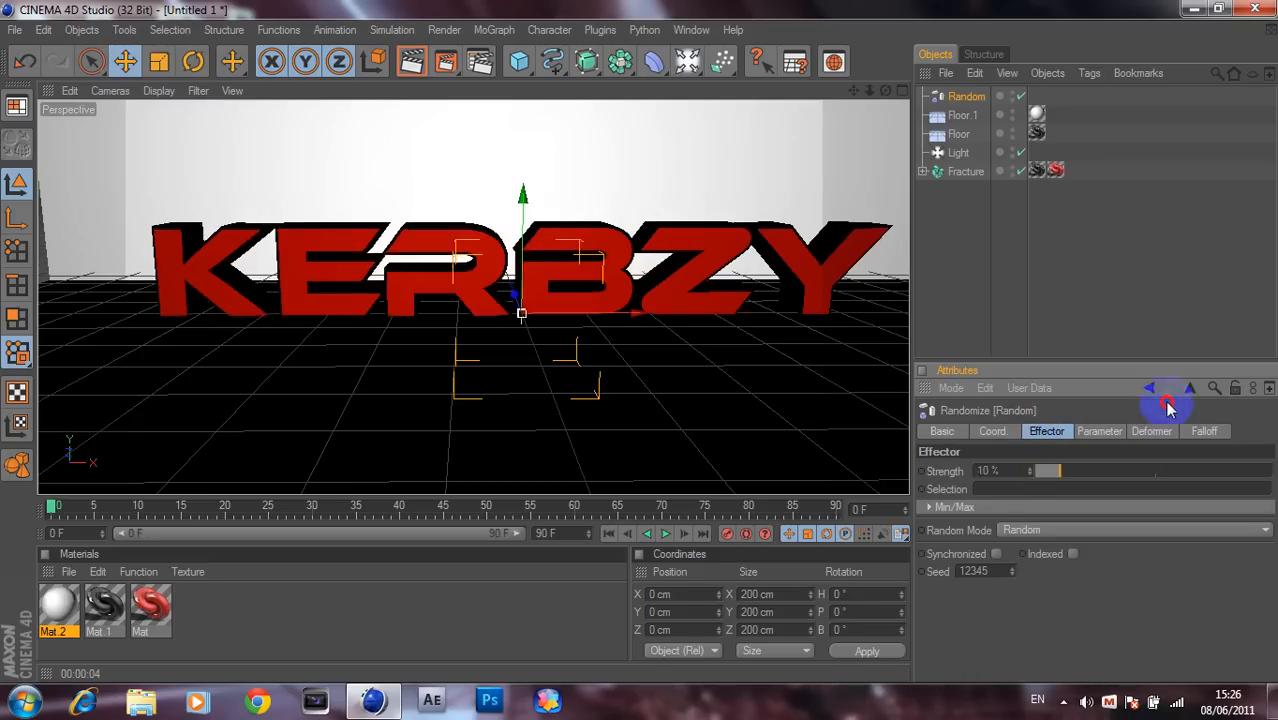
Set the Random effector's position offsets to X 50 cm, Y about -132 cm and Z about 561 cm
click(1089, 436)
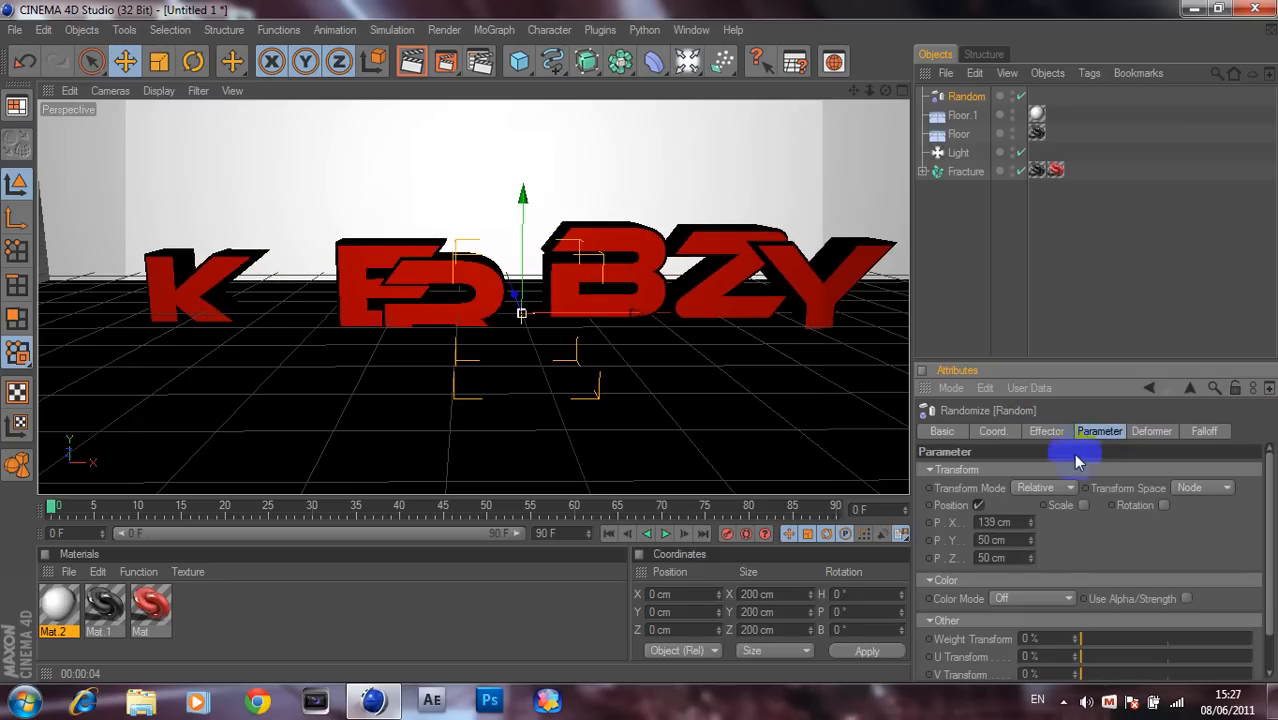
drag(1030, 522, 1033, 562)
right_click(1032, 522)
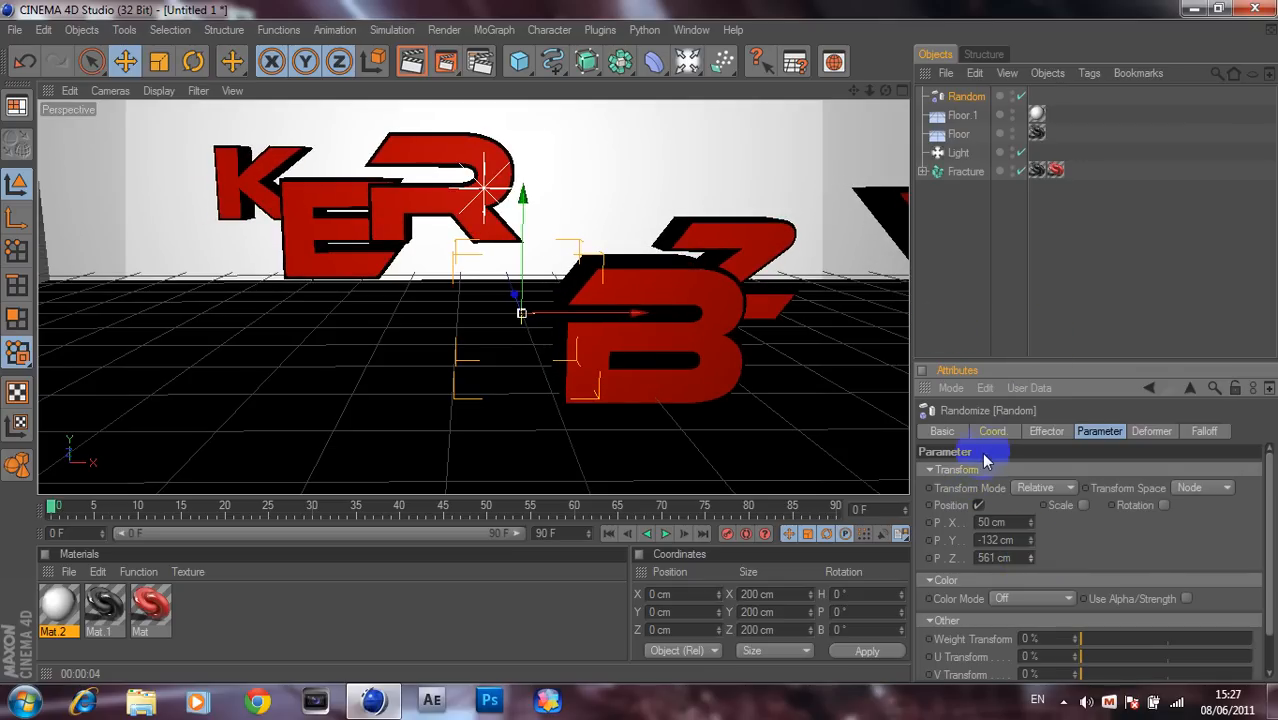
Enable rotation on the Random effector and set it to about H -24°, P 27° and B -28°
click(1046, 431)
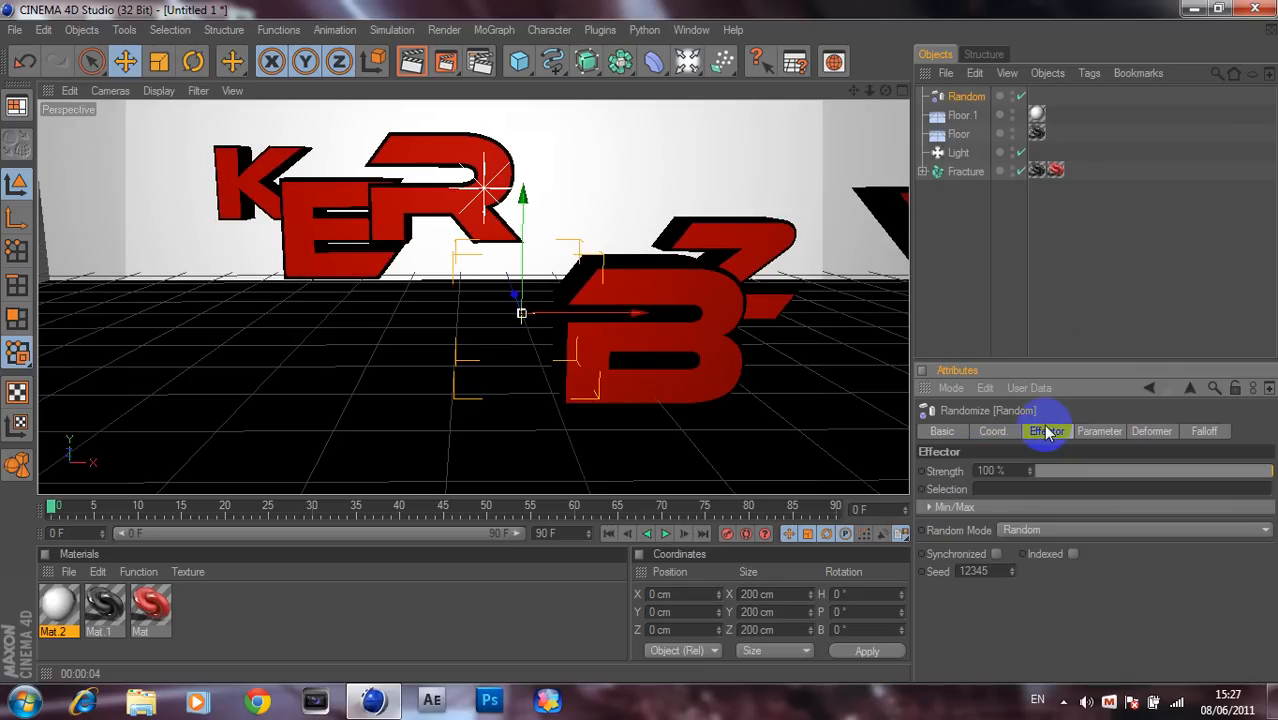
click(1097, 431)
click(1050, 431)
click(1100, 433)
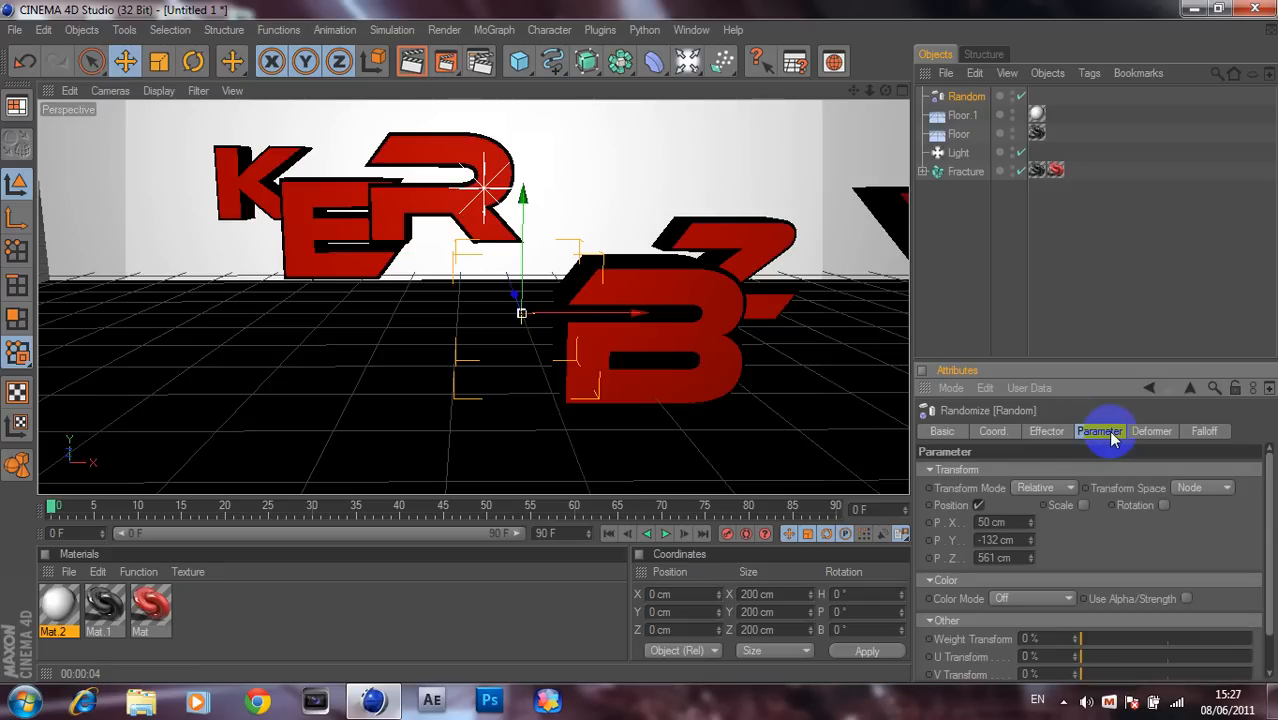
click(1164, 505)
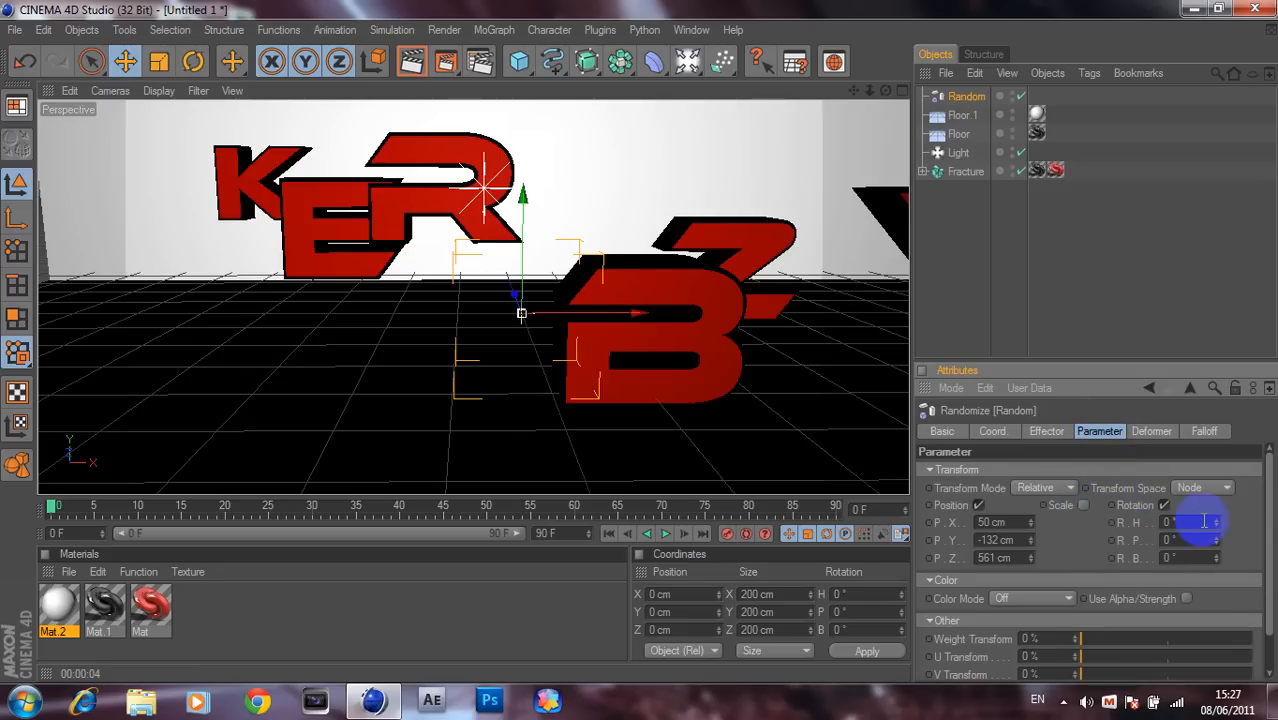
mouse_move(1220, 525)
mouse_down()
mouse_move(1219, 563)
mouse_move(1214, 522)
mouse_up()
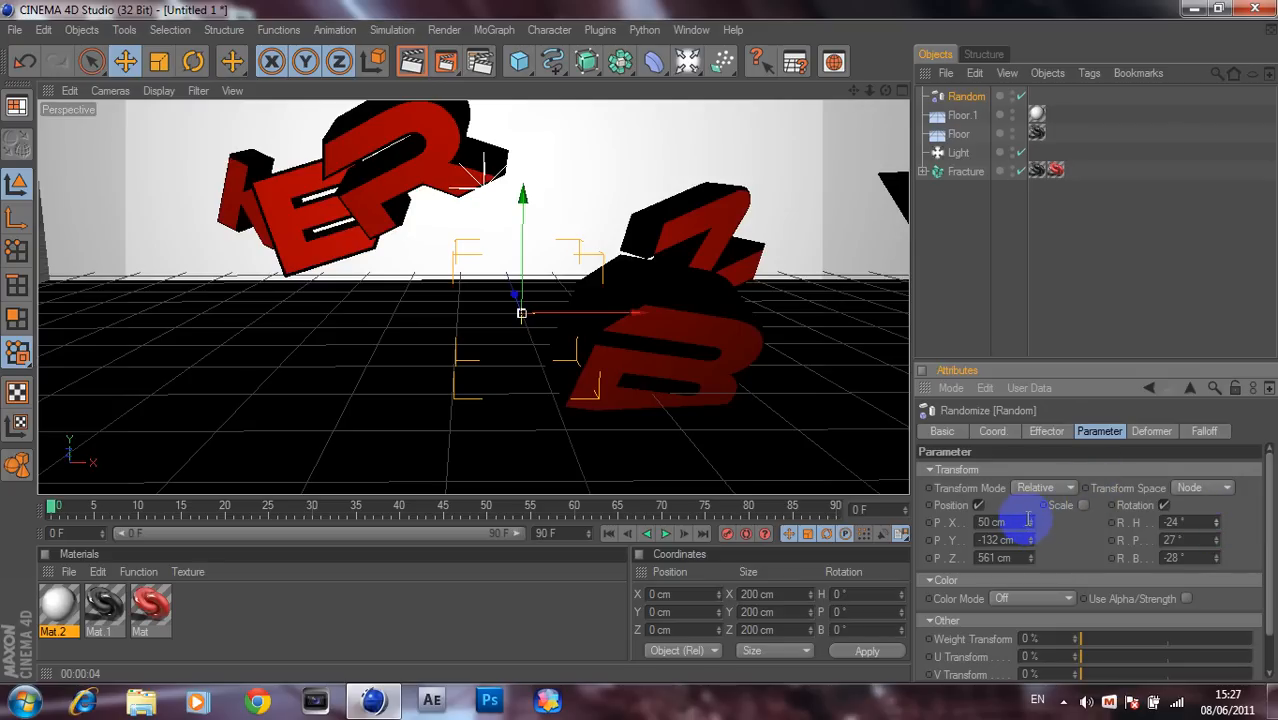
Set the Random effector's position offsets to about X 1402 cm, Y -311 cm and Z 1070 cm
mouse_move(1030, 520)
mouse_down()
mouse_move(1015, 520)
mouse_move(1032, 301)
mouse_move(1031, 540)
mouse_up()
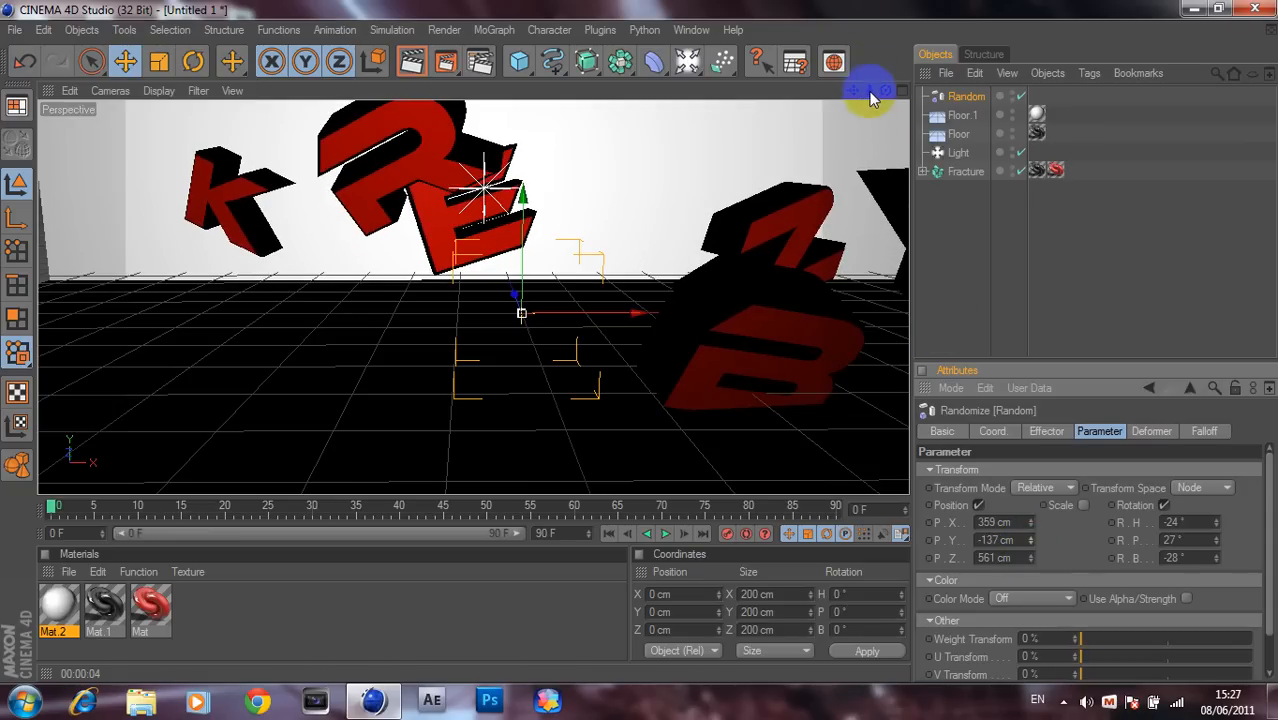
click(995, 558)
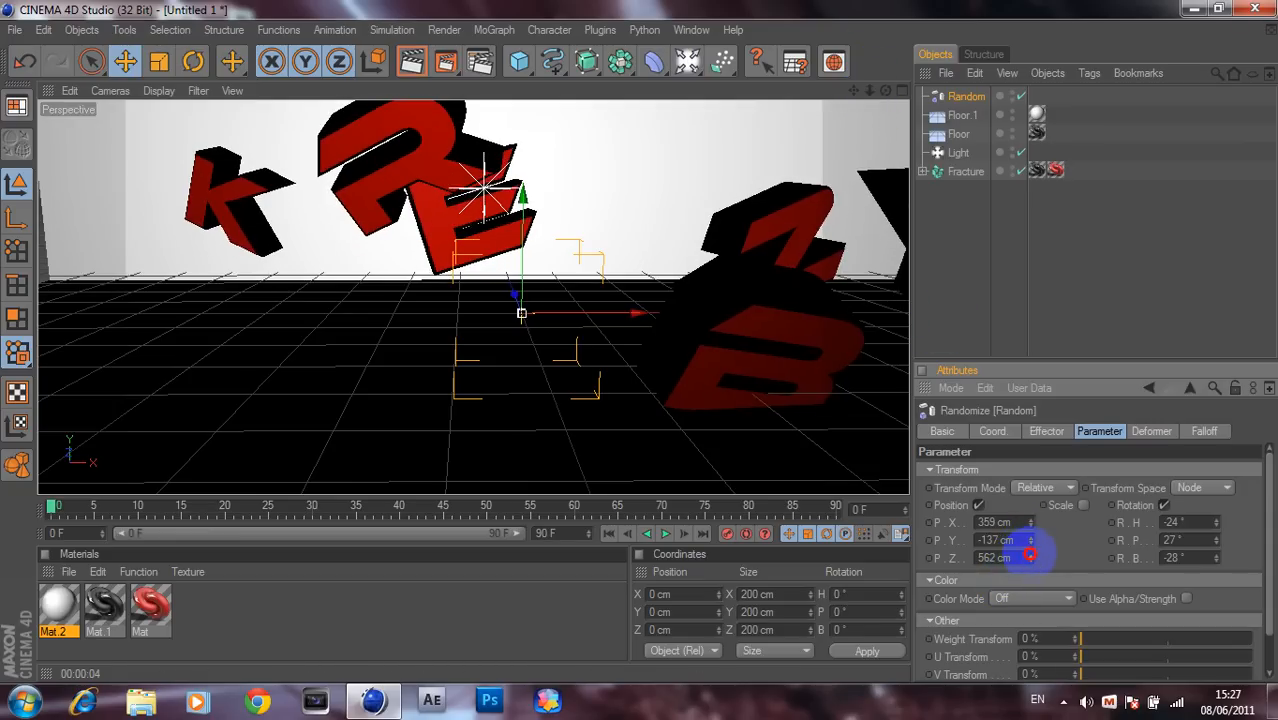
drag(1030, 555, 1030, 521)
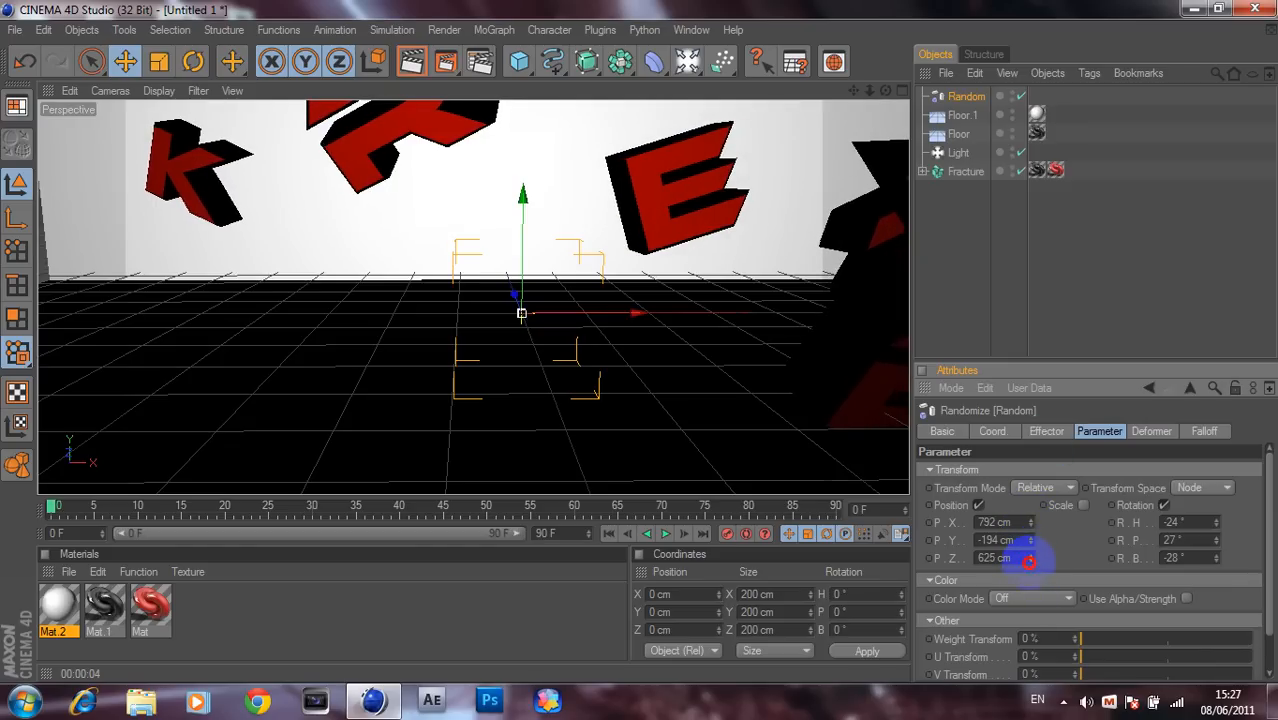
mouse_move(1029, 562)
mouse_down()
mouse_move(1027, 594)
mouse_move(1021, 551)
mouse_move(1037, 470)
mouse_move(1055, 450)
mouse_move(1027, 634)
mouse_move(1018, 530)
mouse_move(1030, 539)
mouse_up()
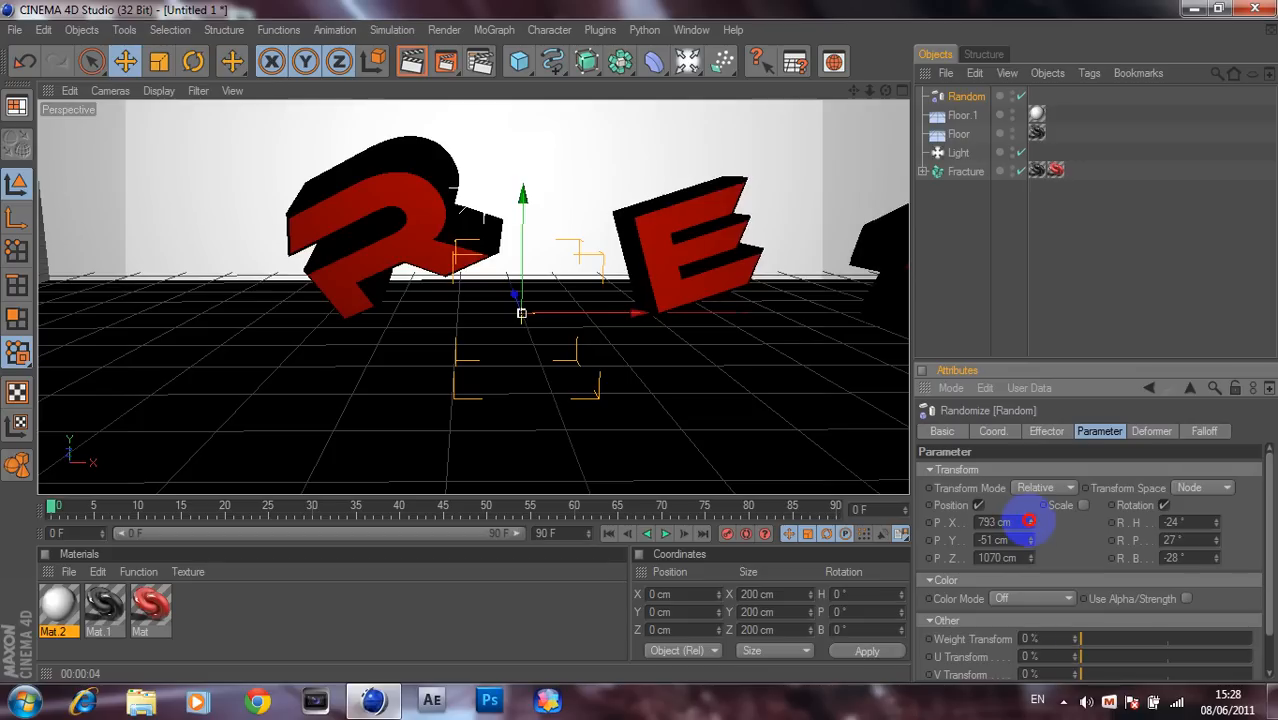
drag(1029, 520, 1030, 544)
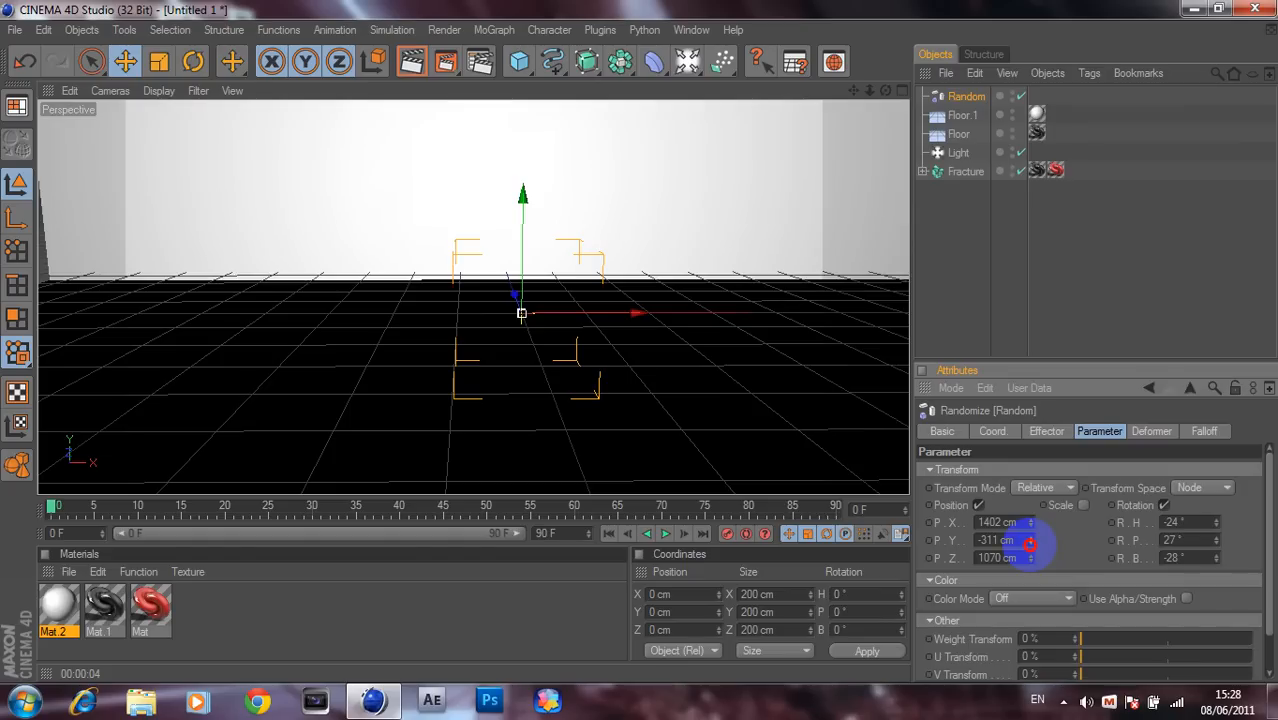
drag(1029, 544, 1029, 544)
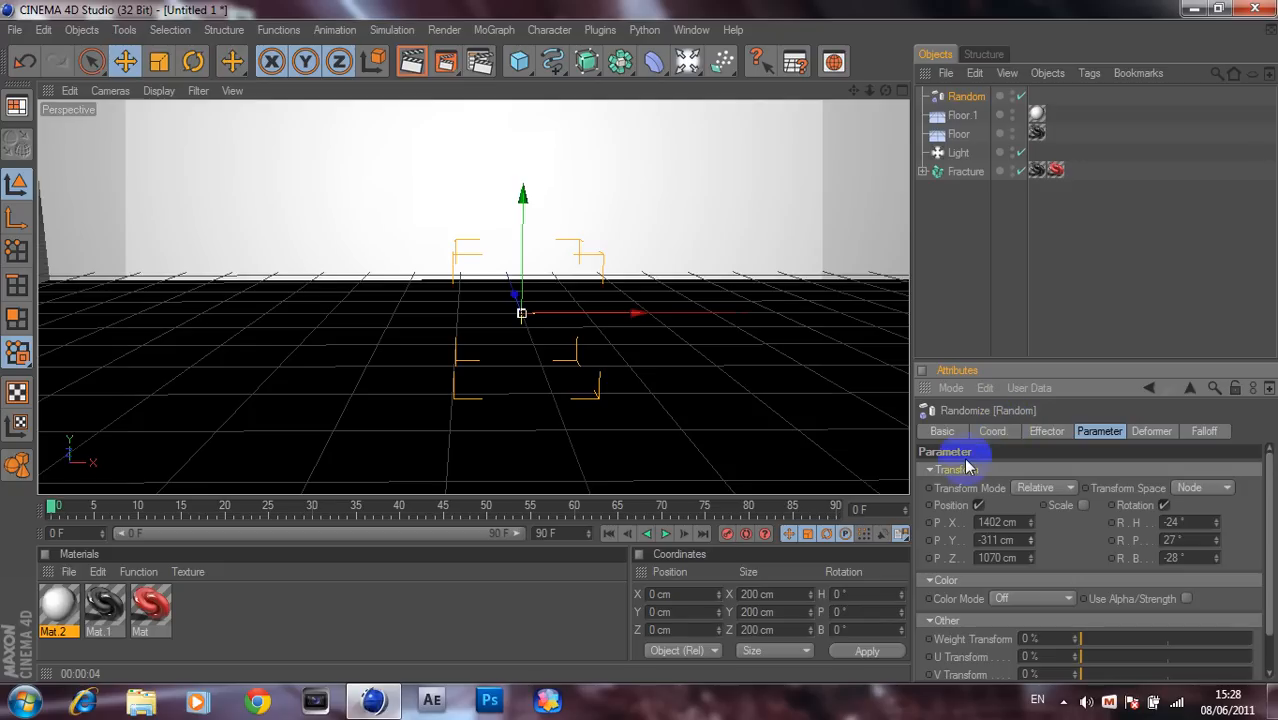
Keyframe the Random effector's strength at 100% on frame 0 and 0% on frame 90, and play the animation
click(1041, 432)
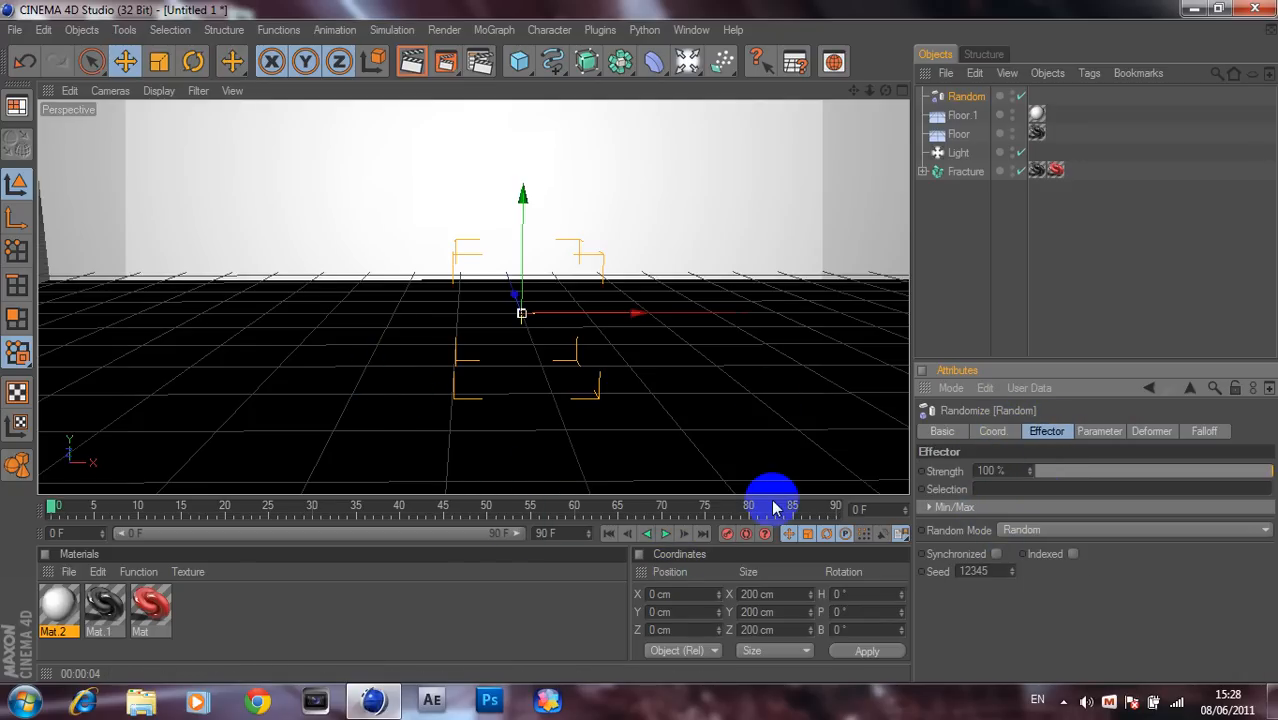
ctrl+click(922, 471)
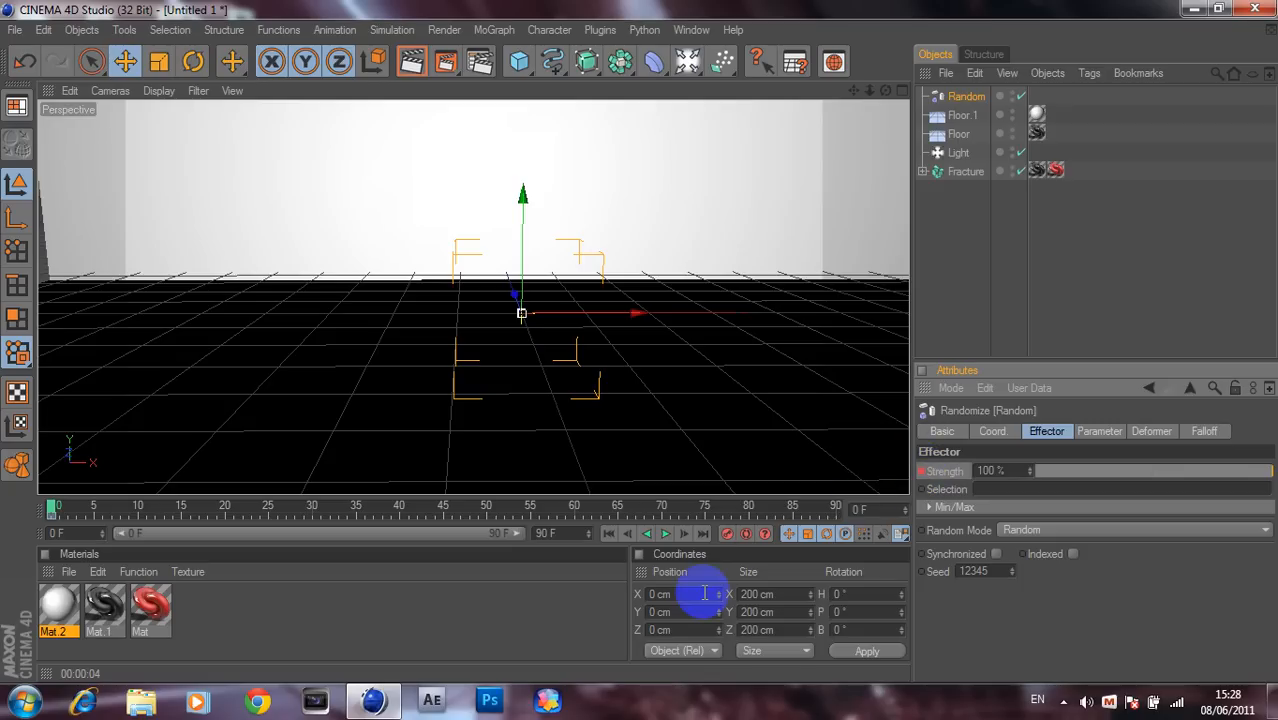
click(50, 510)
key(F8)
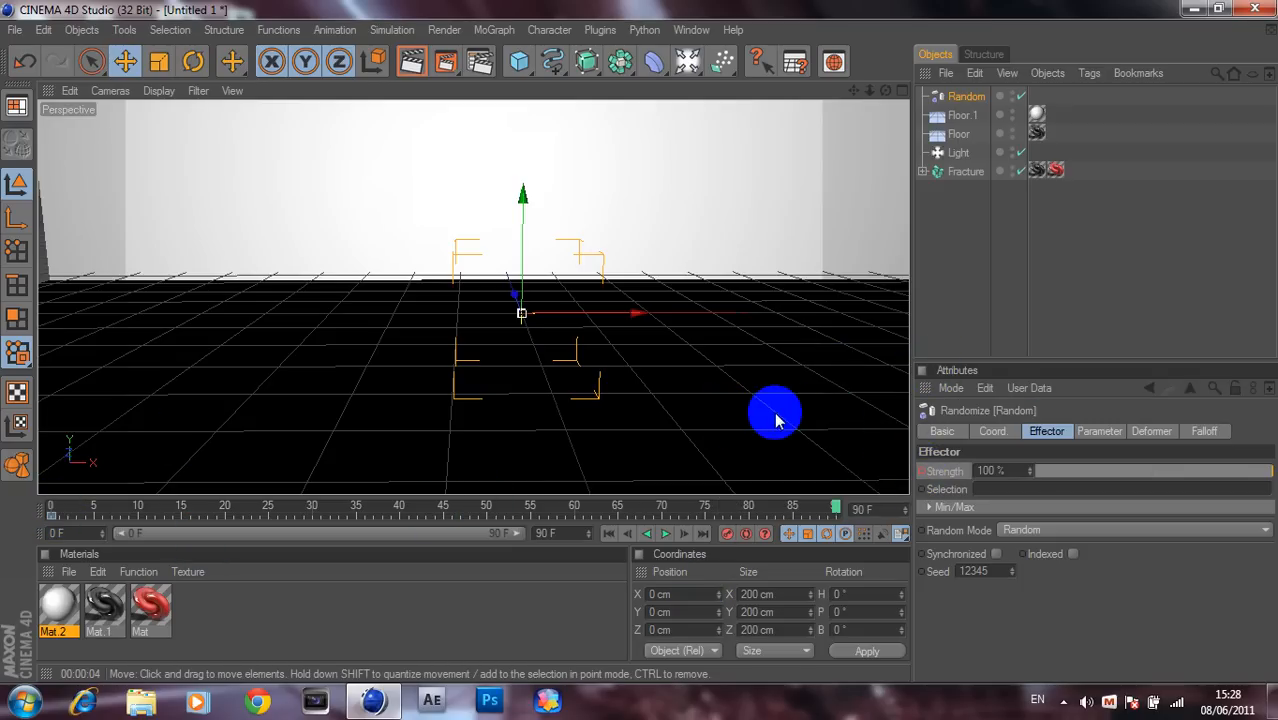
drag(1227, 466, 968, 466)
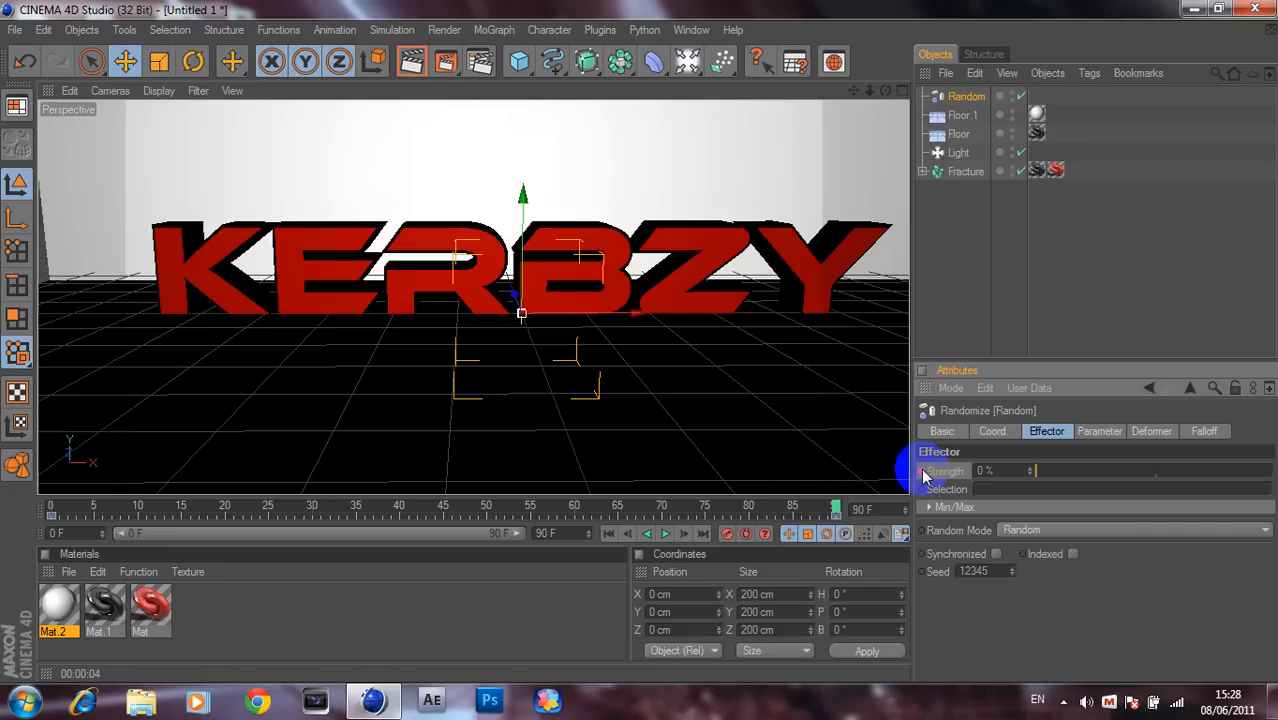
click(666, 534)
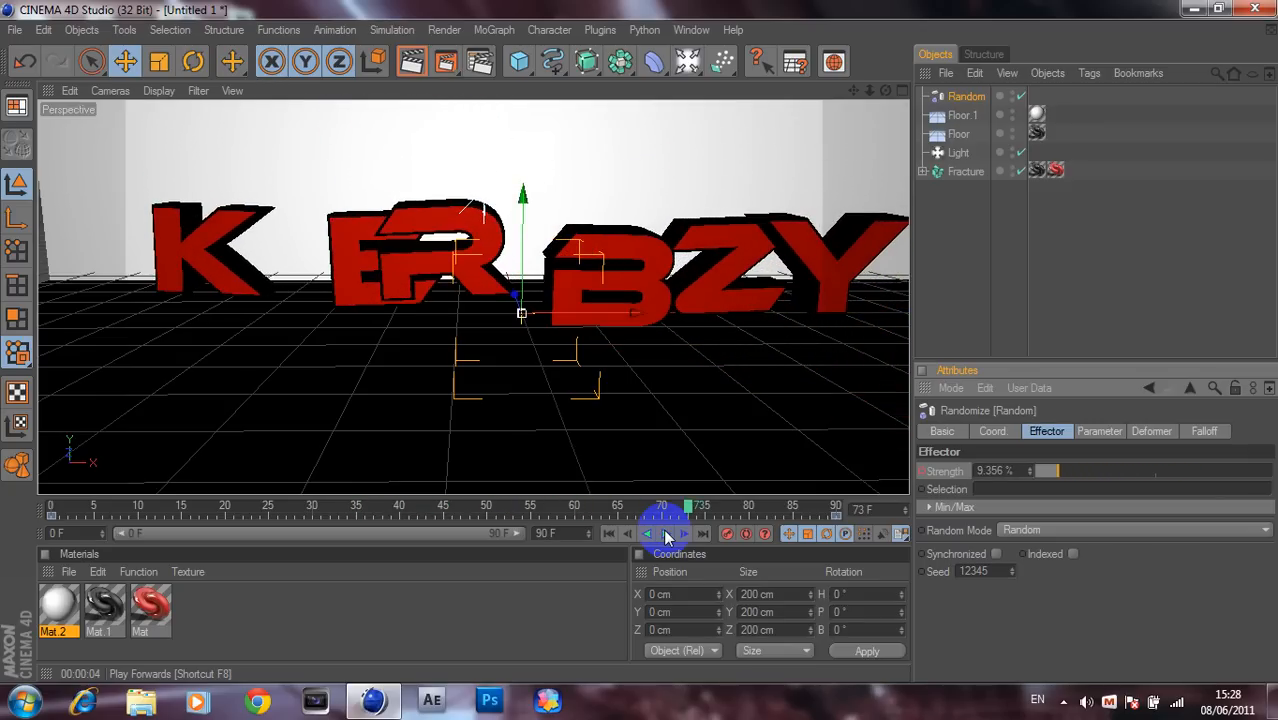
Adjust the Random effector's H and P rotation to tumble the letters more, previewing them at 64% strength
click(1100, 435)
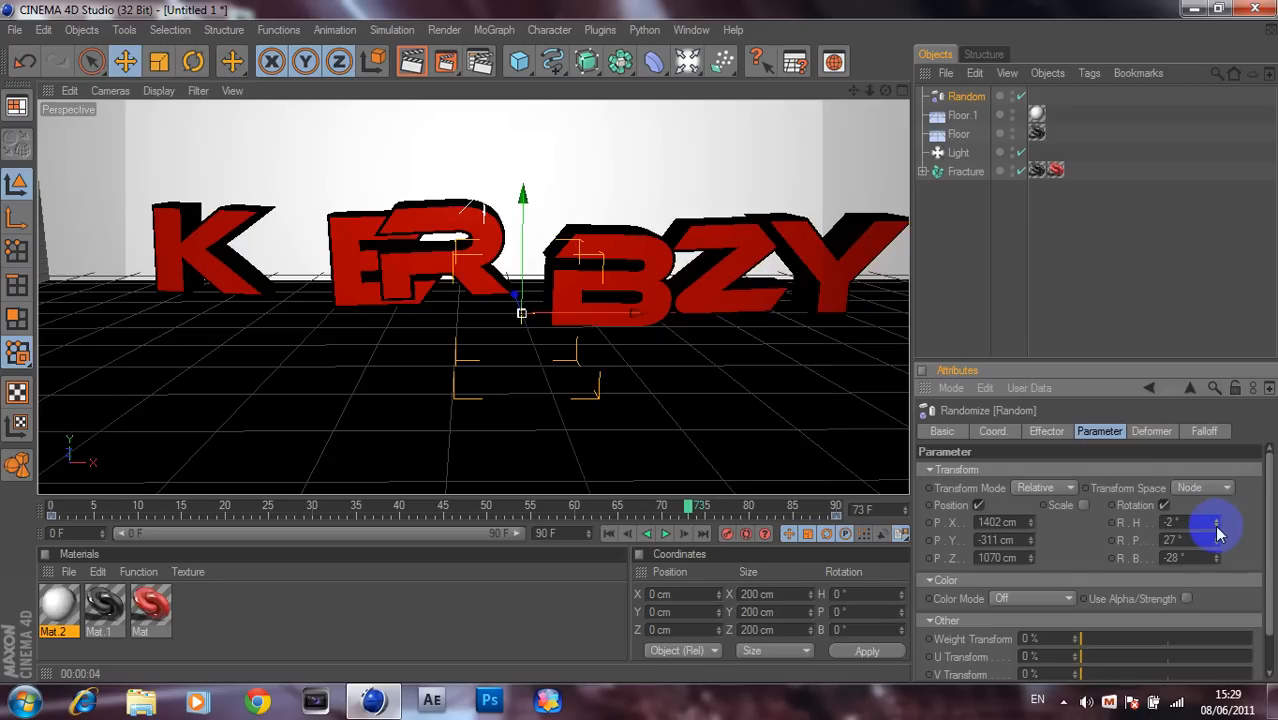
click(1045, 431)
drag(1083, 485, 1184, 465)
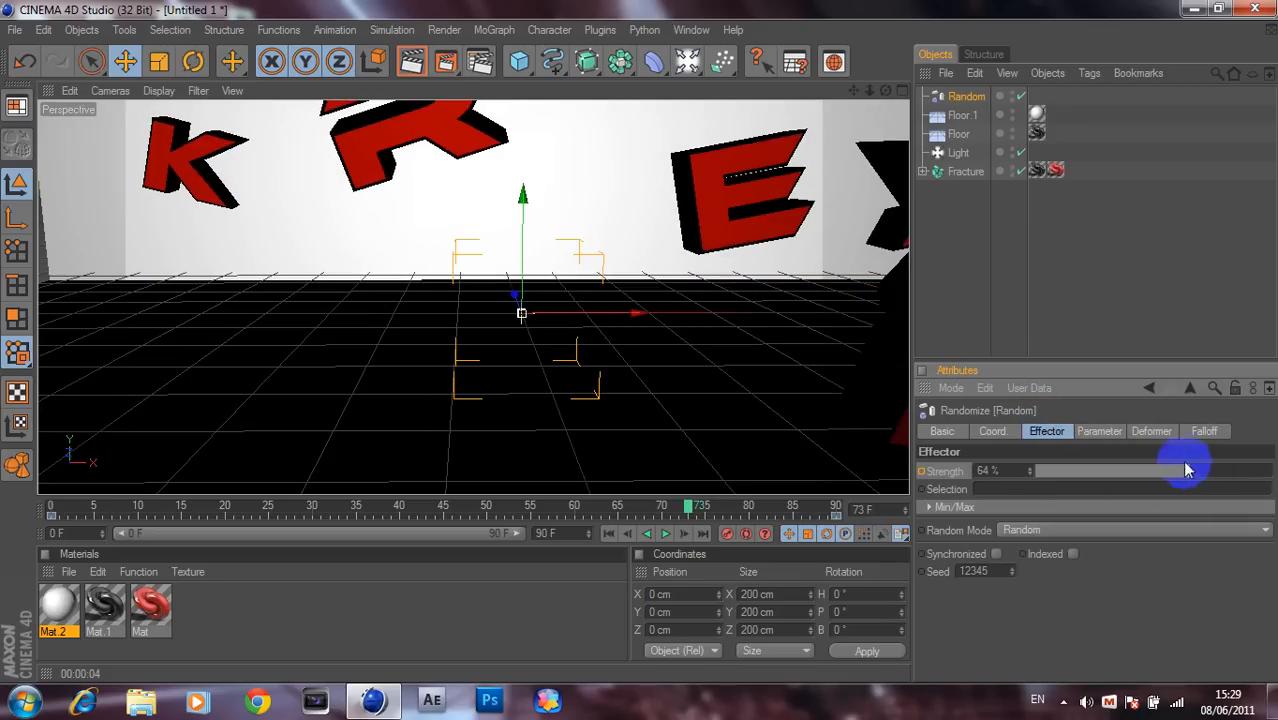
click(1110, 431)
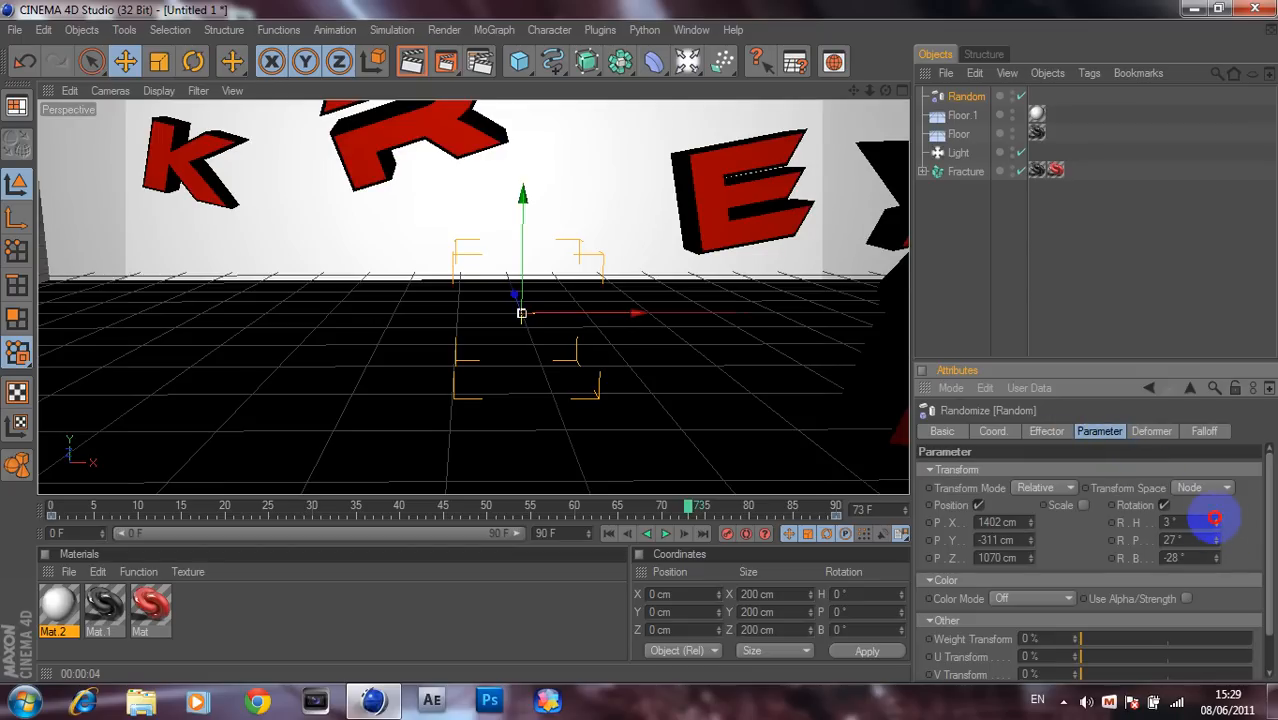
drag(1214, 519, 1214, 528)
mouse_move(1216, 540)
mouse_down()
mouse_move(1221, 530)
mouse_move(1220, 557)
mouse_move(1218, 540)
mouse_up()
click(1045, 431)
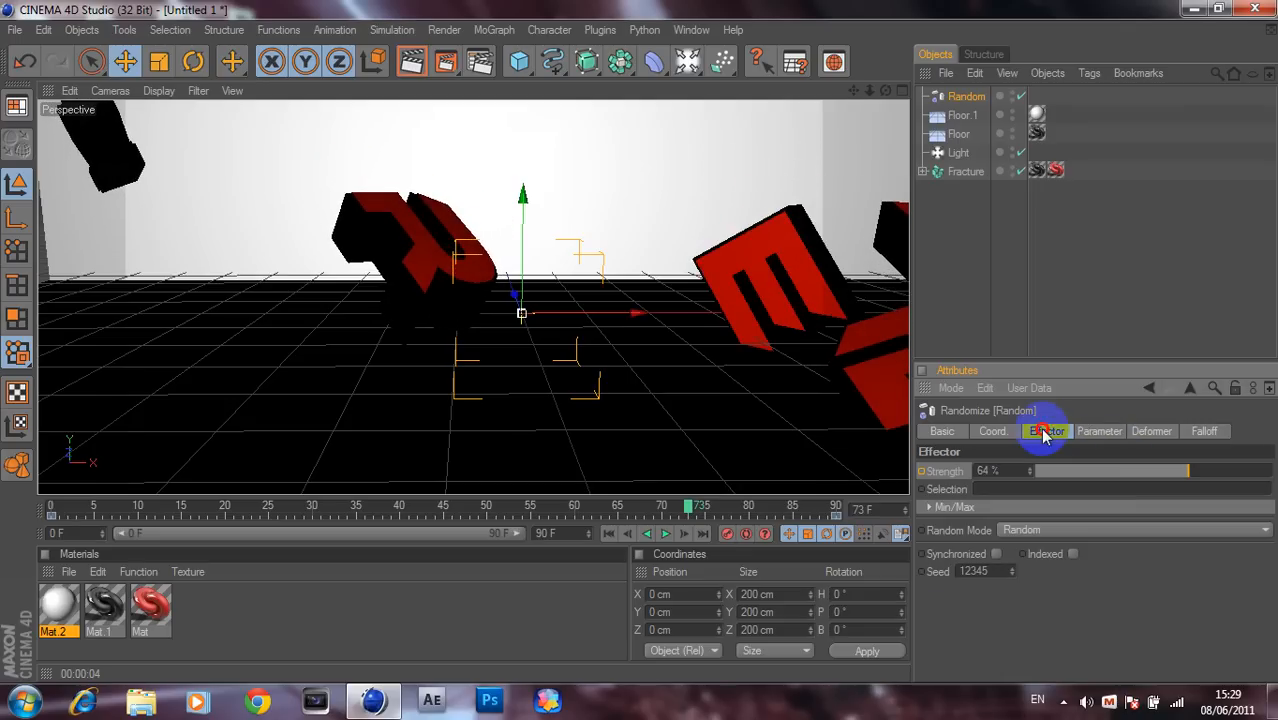
Play the letter animation from the start, render the view at frame 86, and replay the animation
click(609, 533)
click(667, 536)
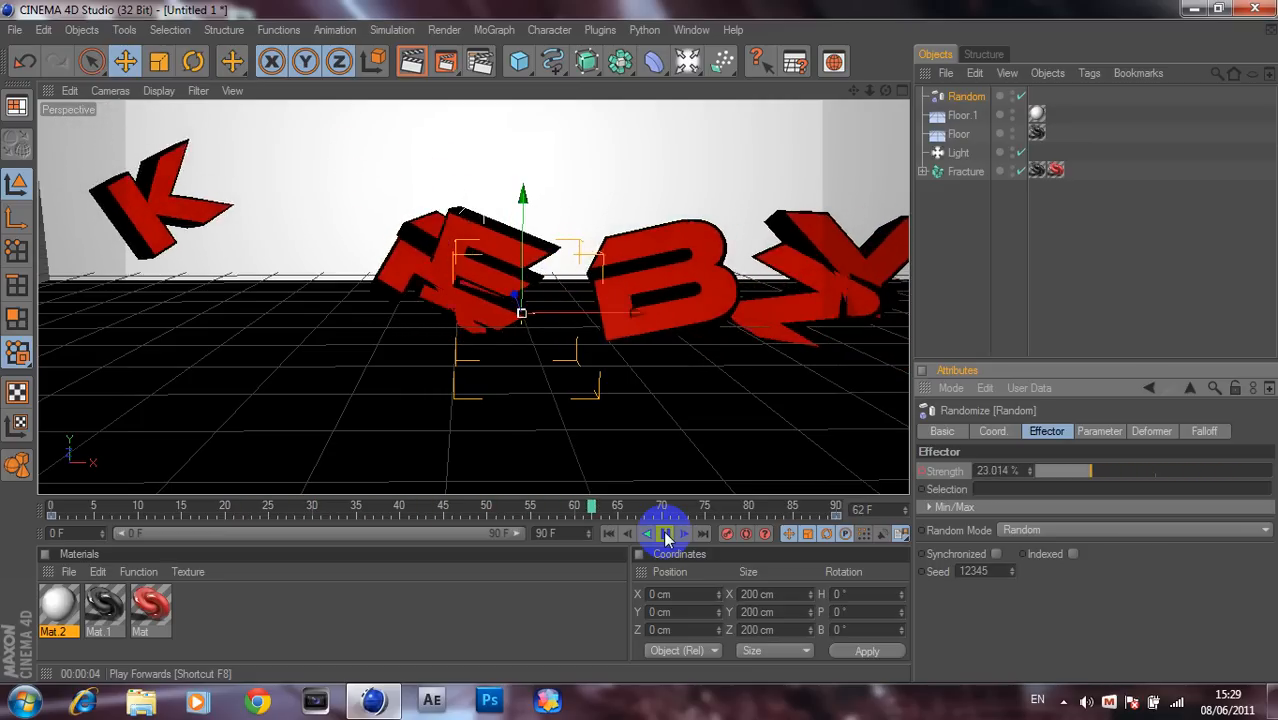
click(666, 535)
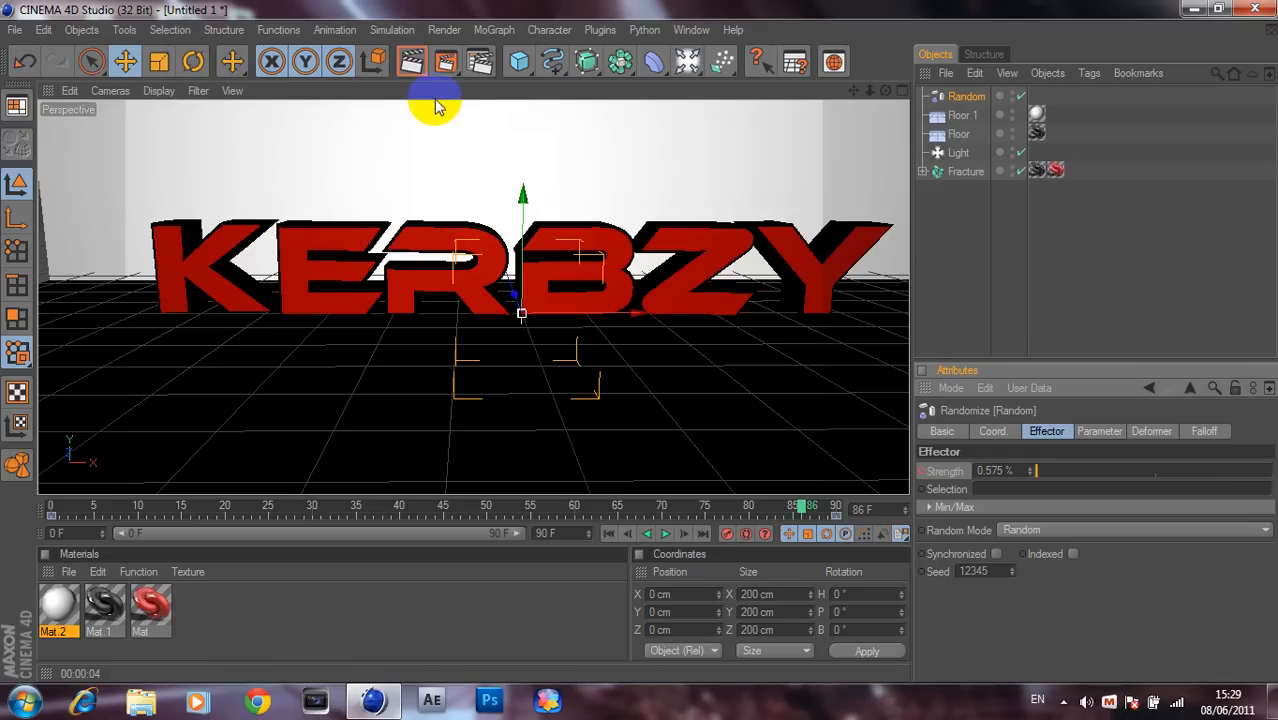
click(410, 61)
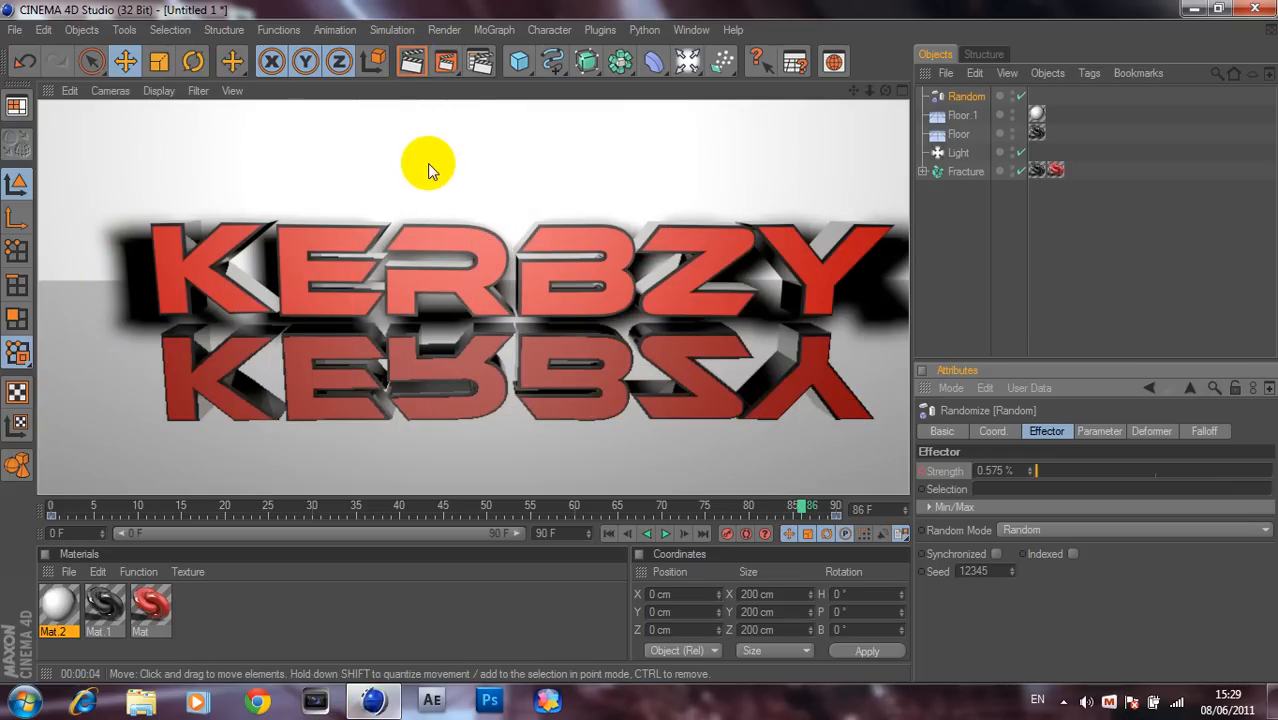
click(612, 534)
click(663, 536)
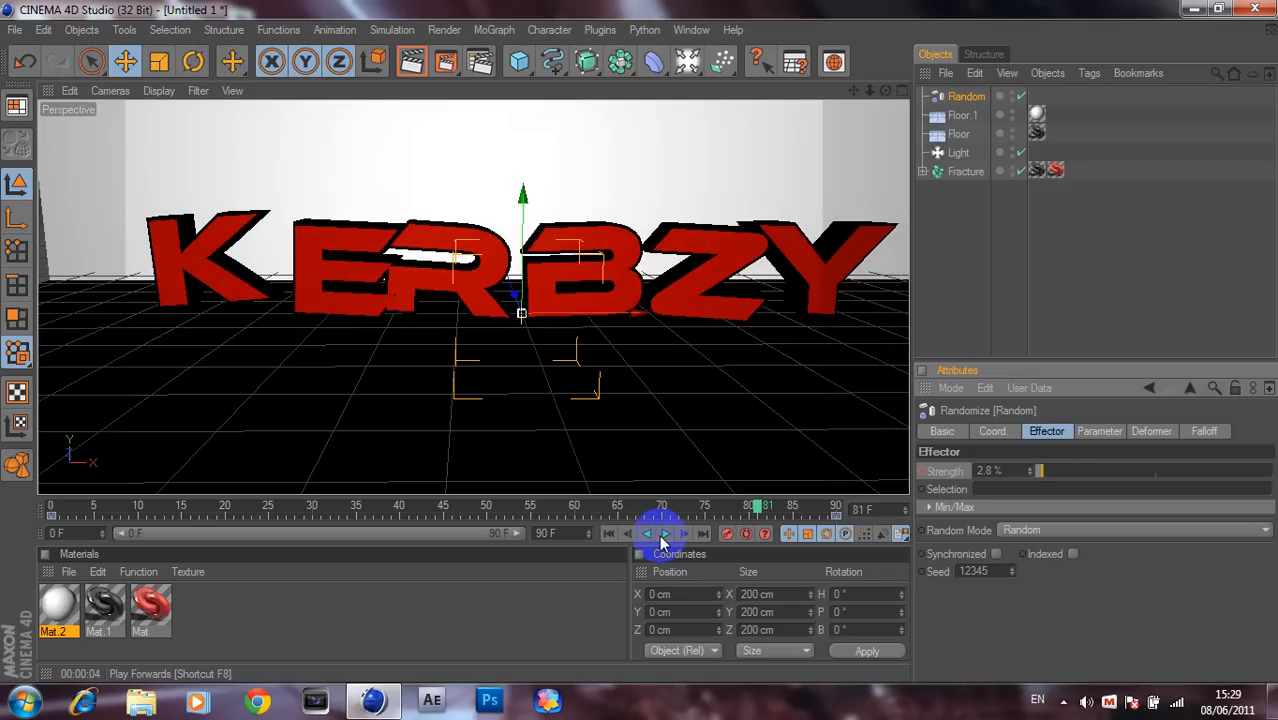
click(660, 537)
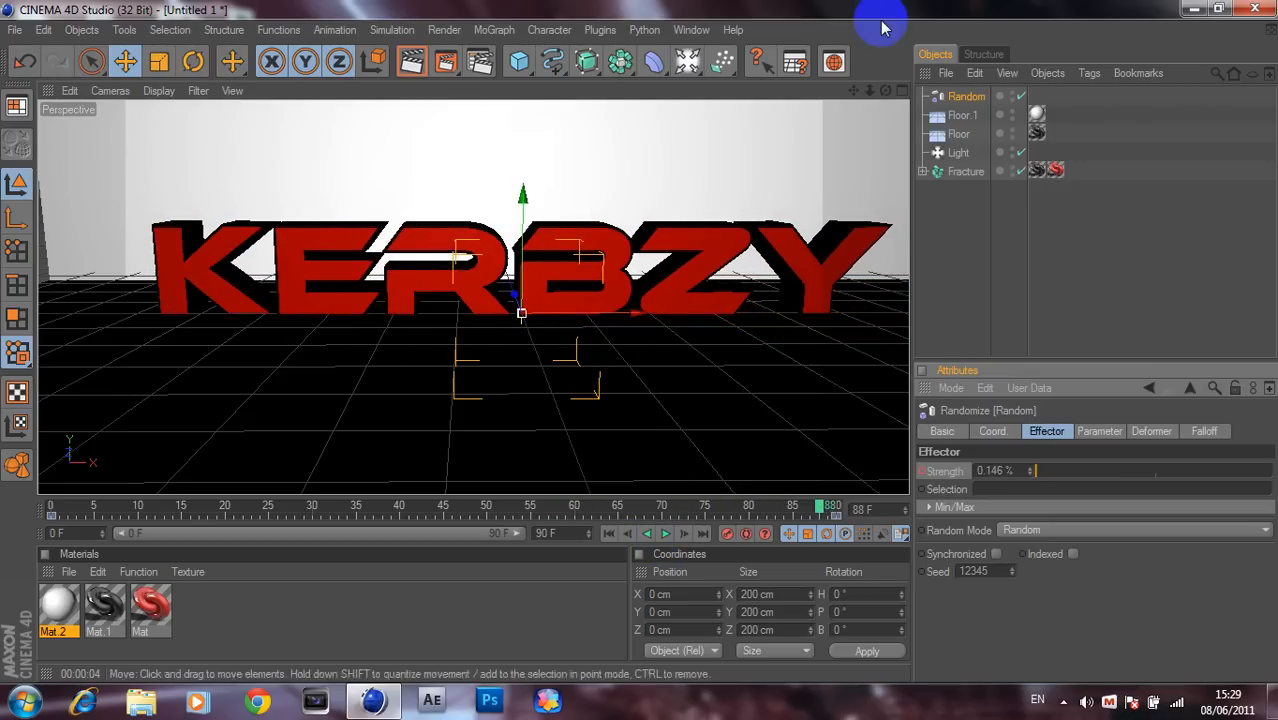
click(497, 30)
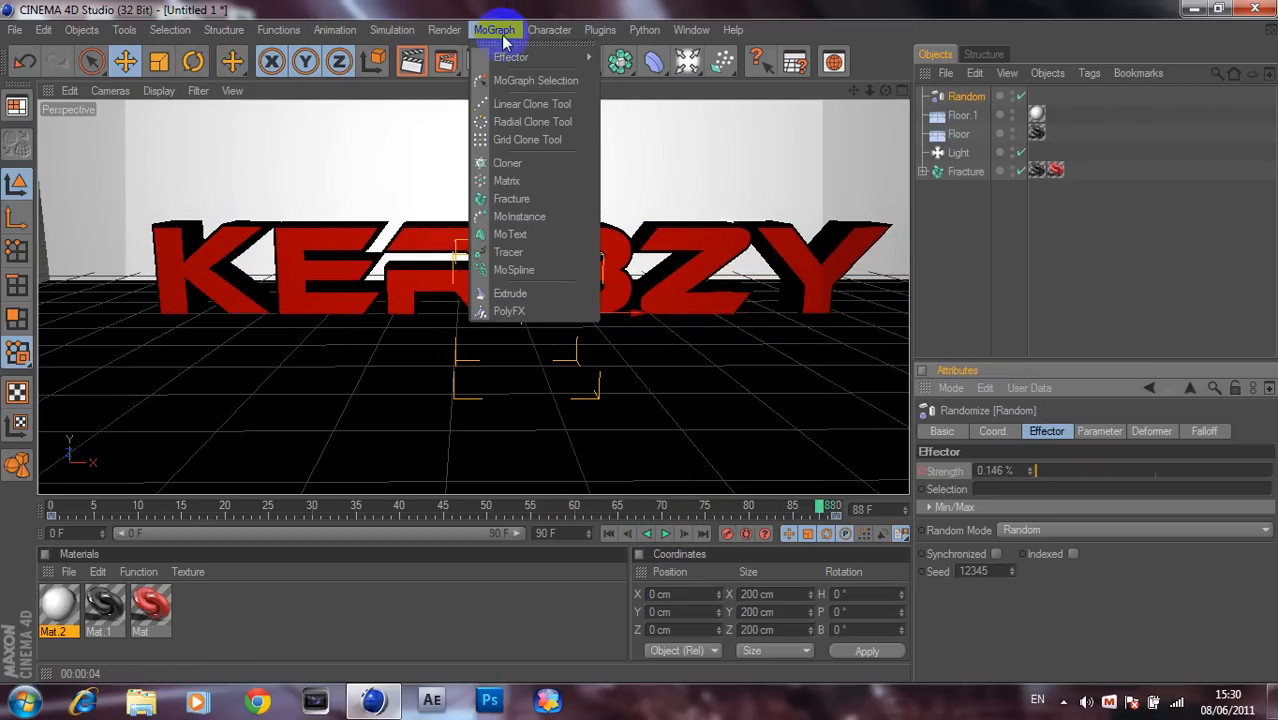
click(555, 234)
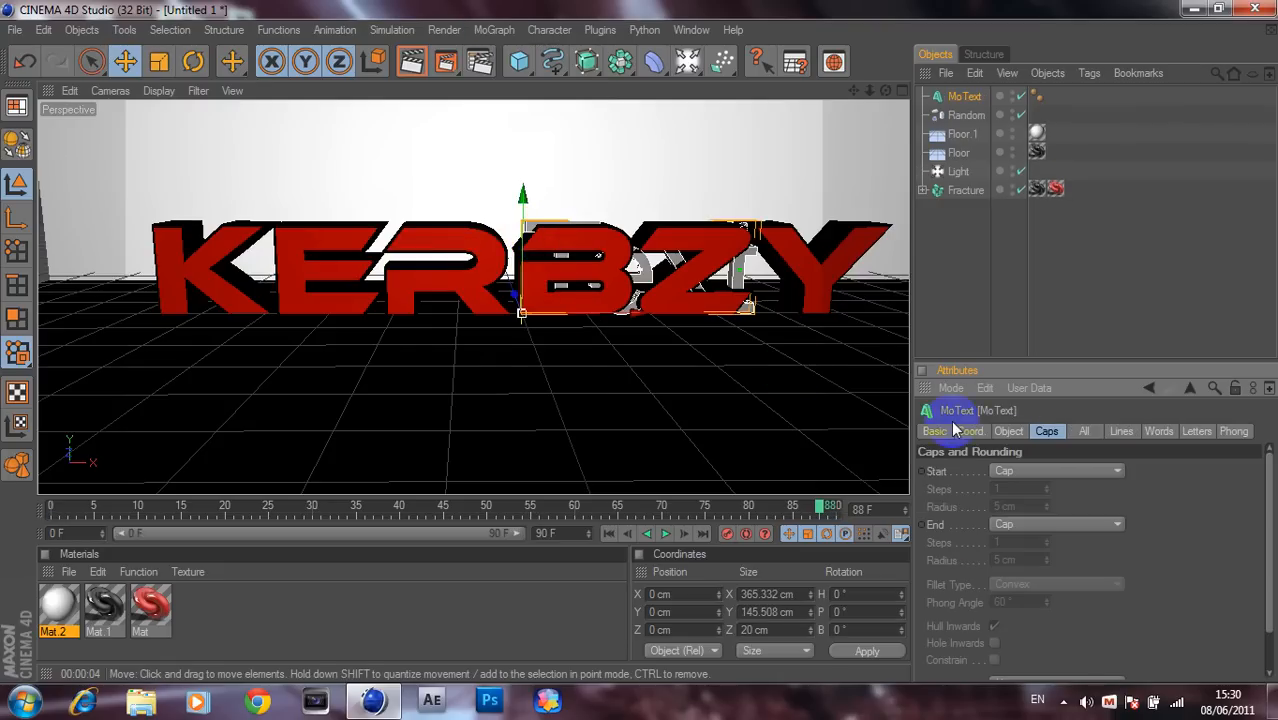
click(1008, 431)
click(1027, 508)
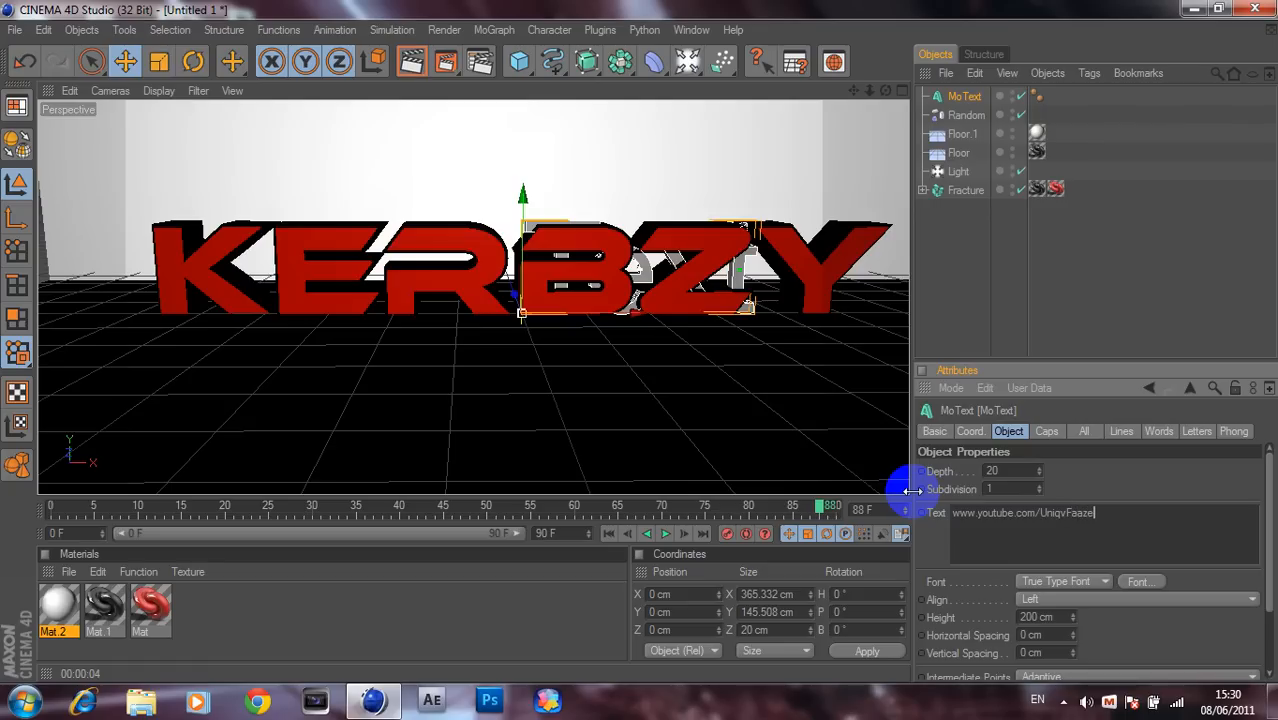
click(1128, 497)
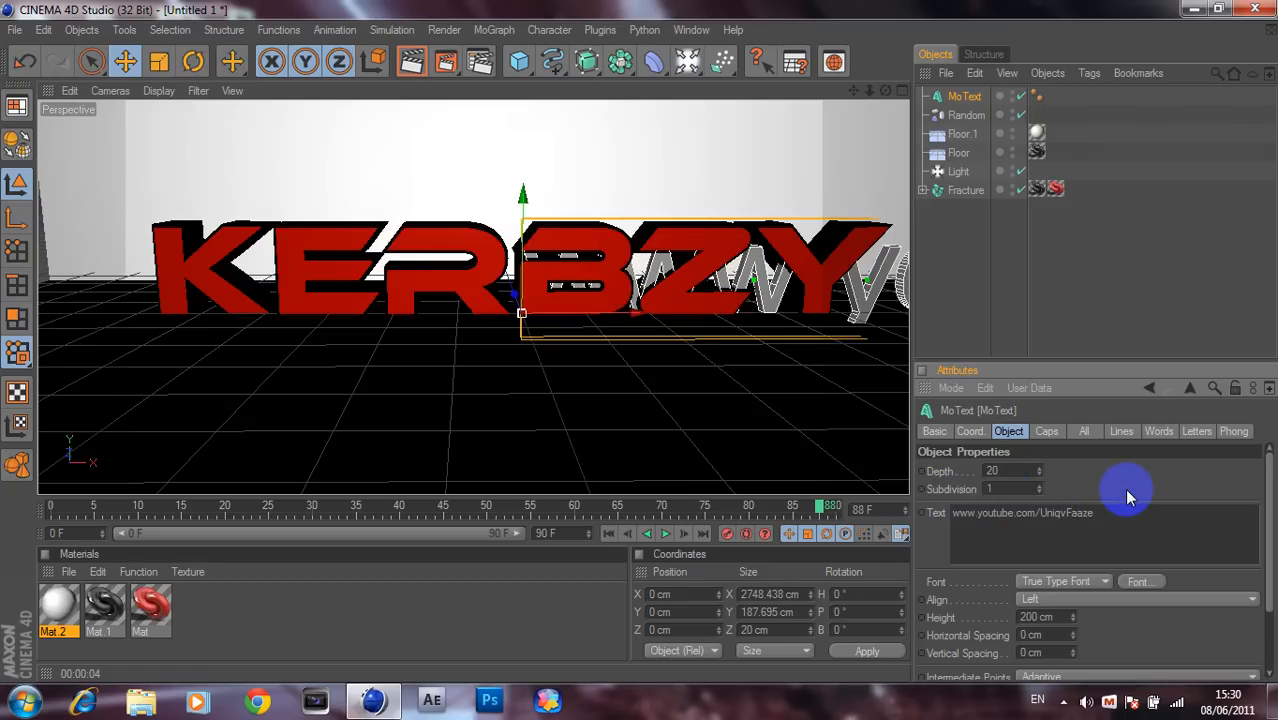
Align the web address text to Middle with a height of 80 cm and move it forward to about Z -42 cm
click(1065, 599)
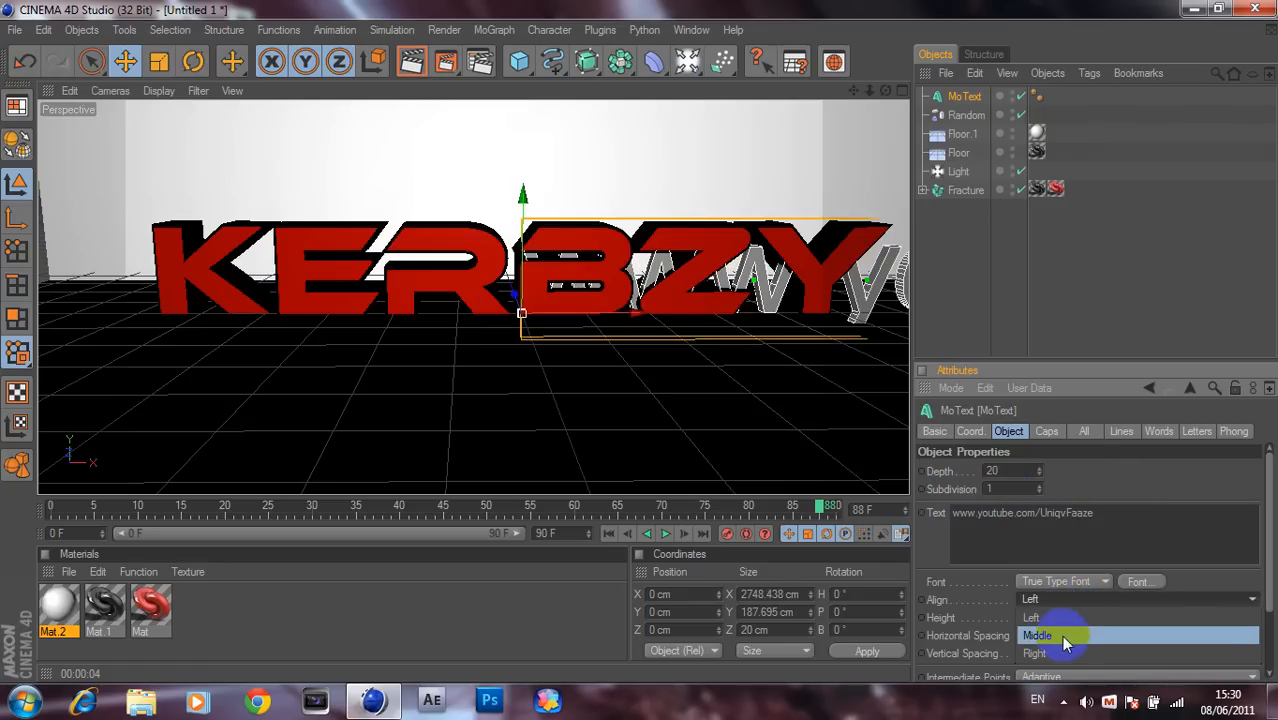
click(1061, 634)
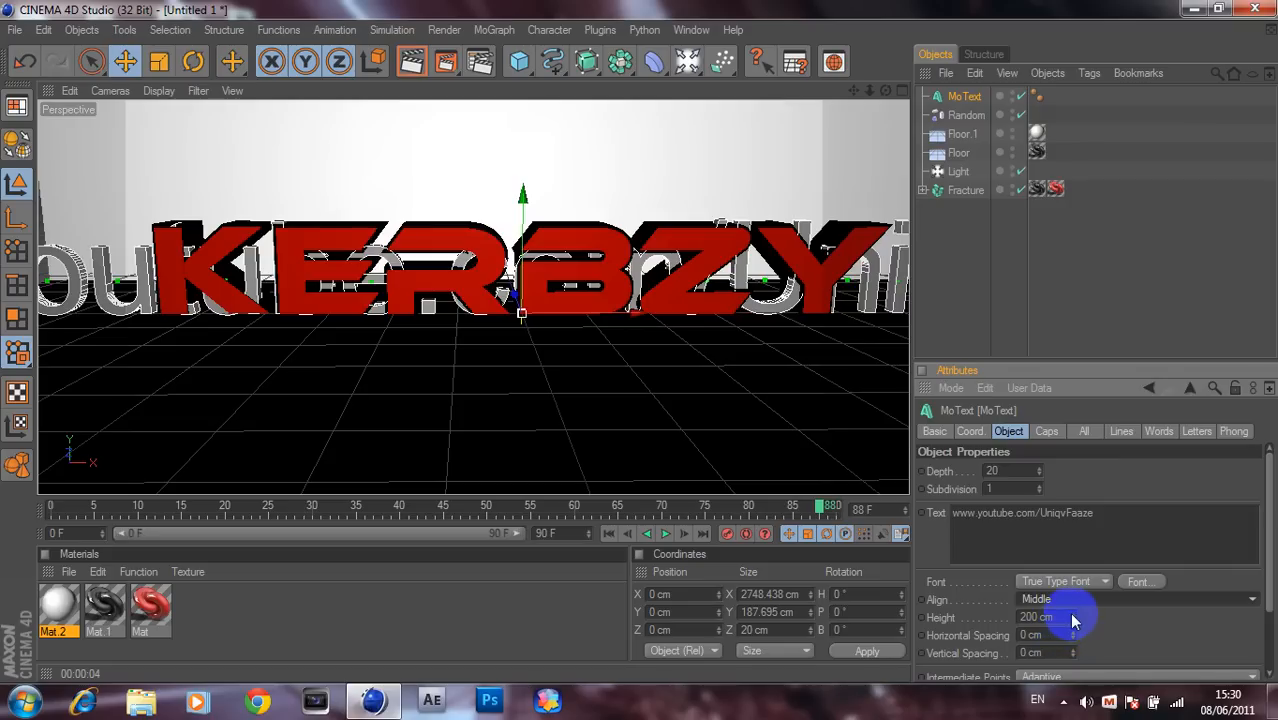
drag(1072, 621, 1071, 615)
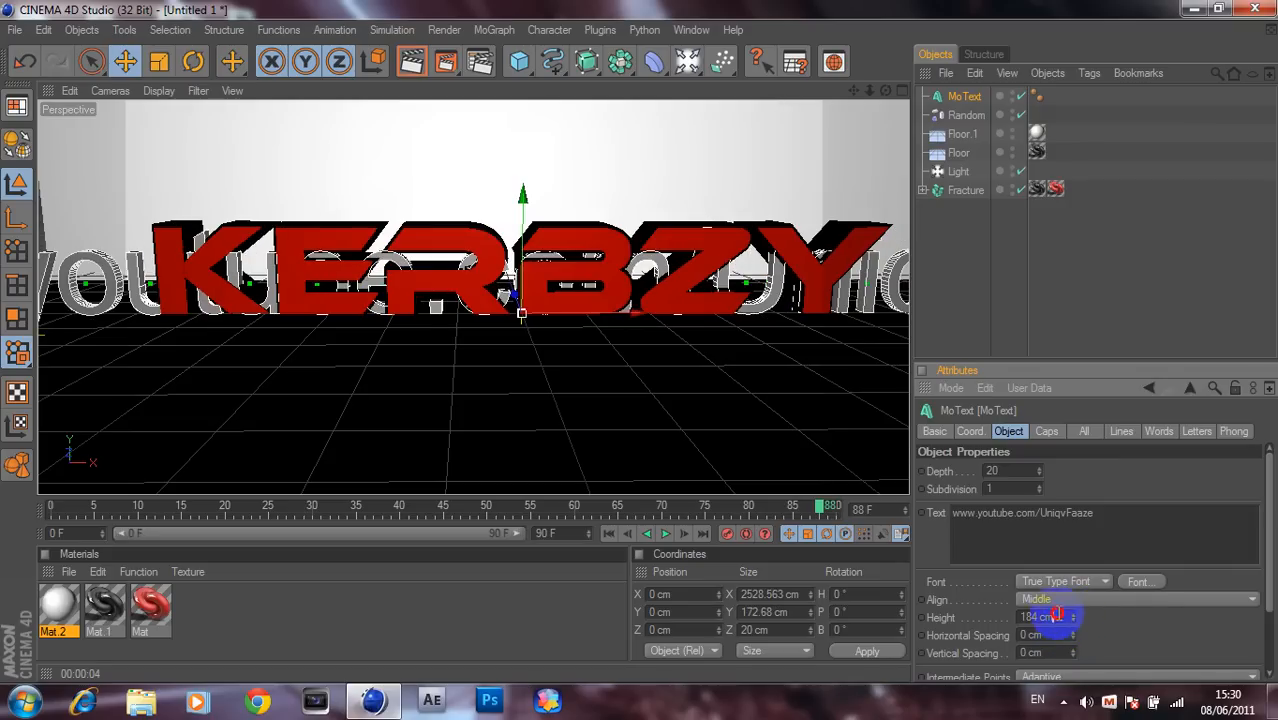
click(1055, 616)
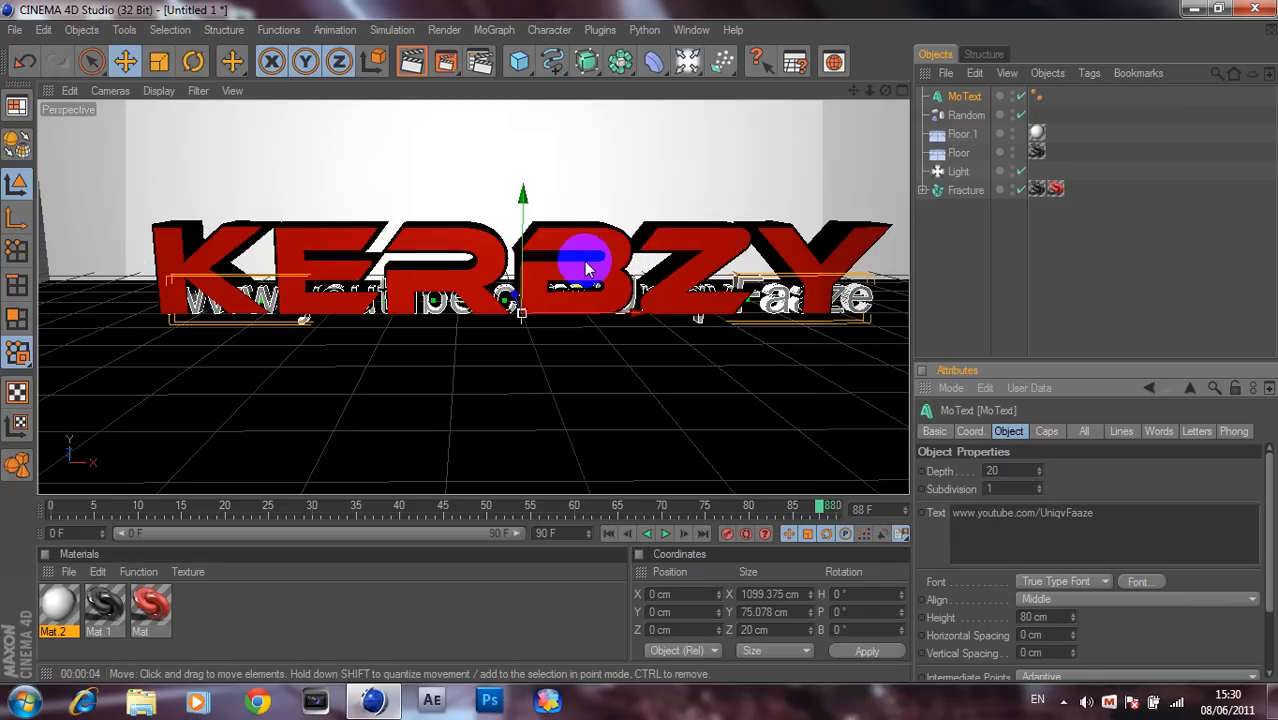
drag(507, 295, 585, 277)
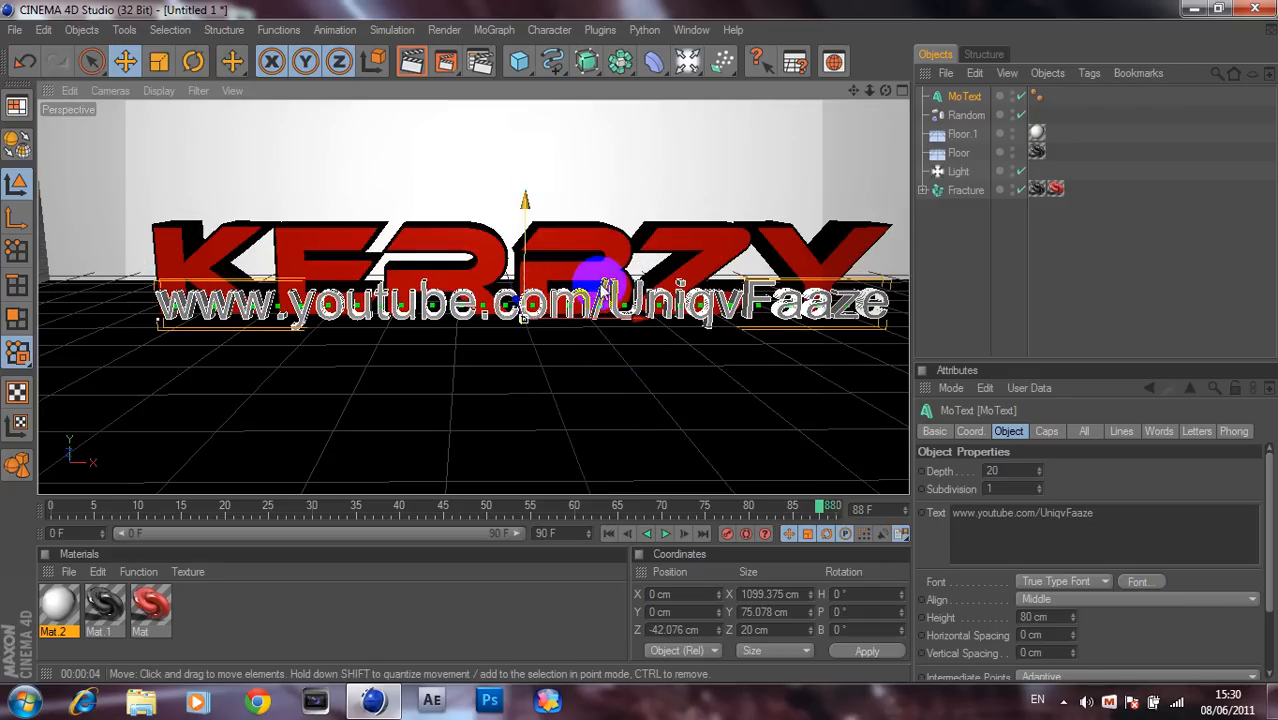
Change the web address text's font to Sonic XBd BT Extra Bold and set its height to 60 cm
click(1136, 581)
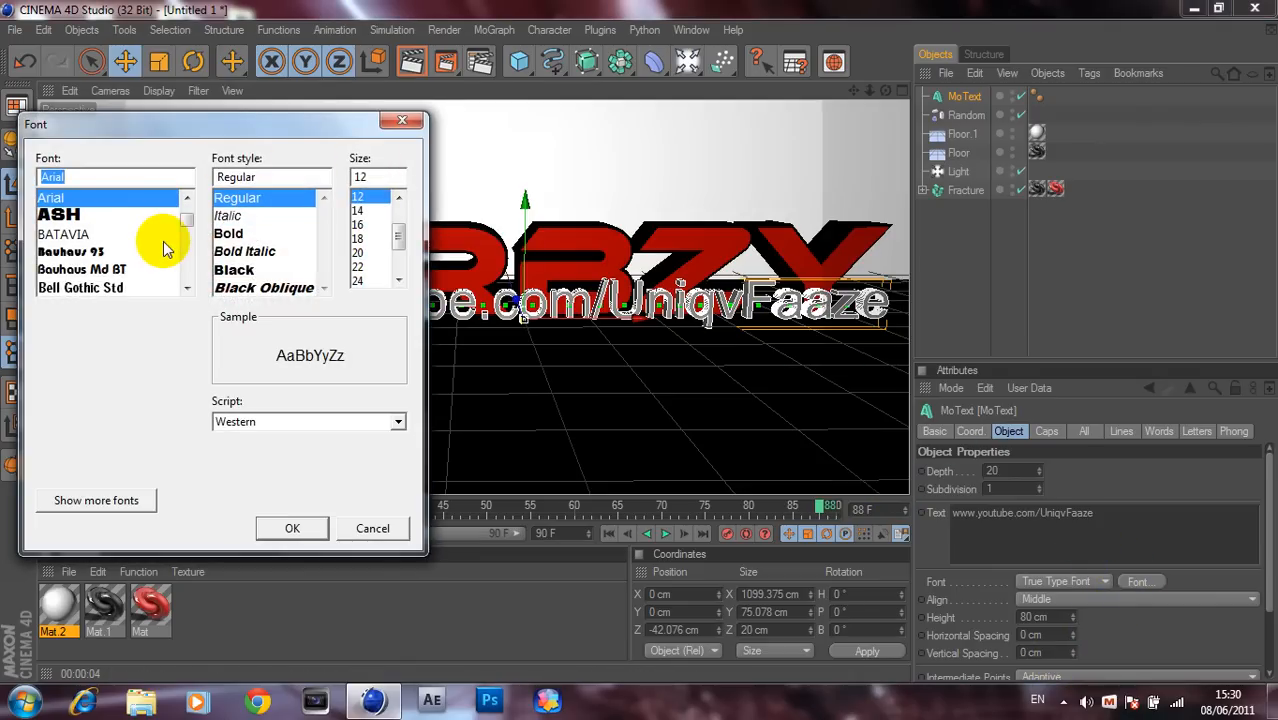
mouse_move(186, 219)
mouse_down()
mouse_move(185, 280)
mouse_move(189, 216)
mouse_up()
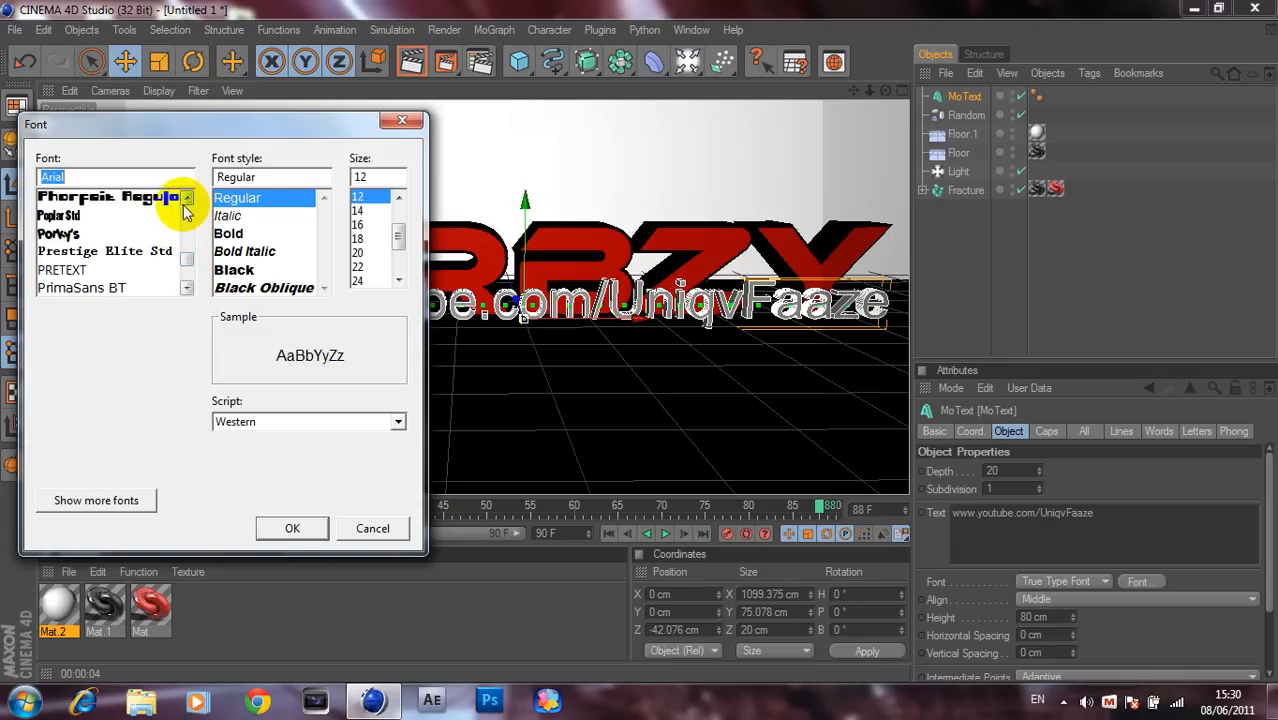
drag(184, 286, 184, 288)
click(155, 251)
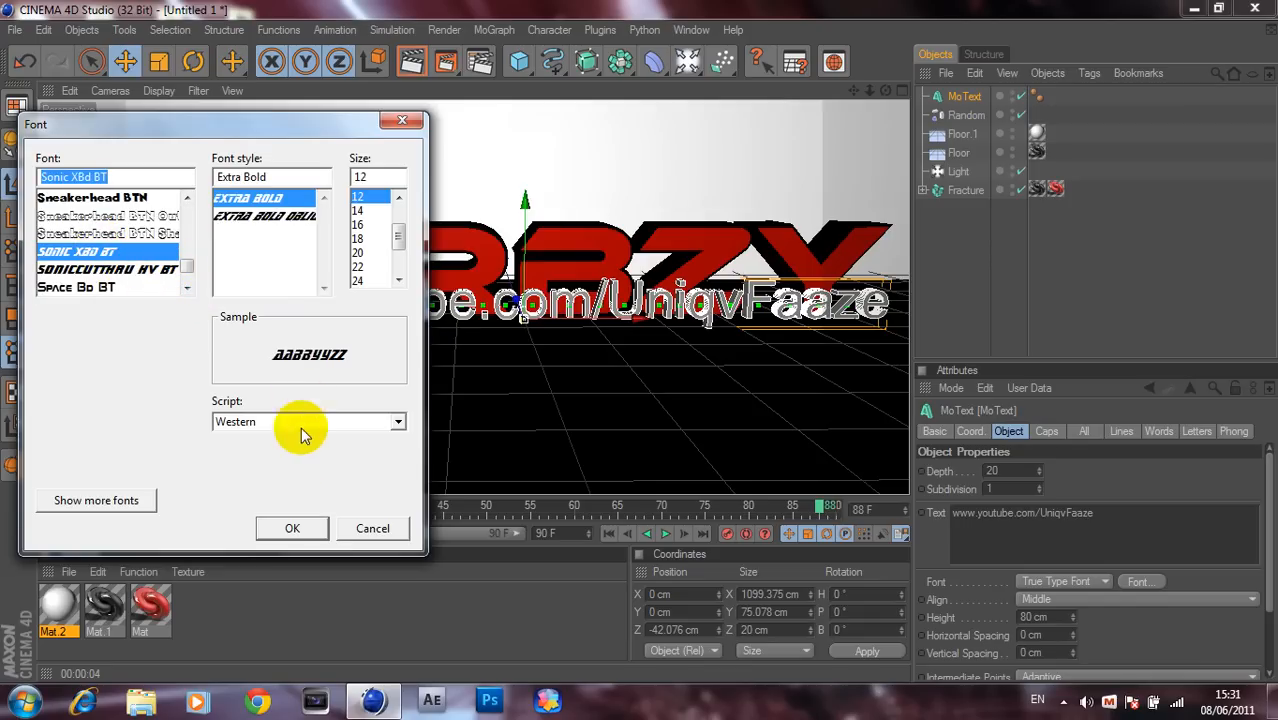
click(294, 524)
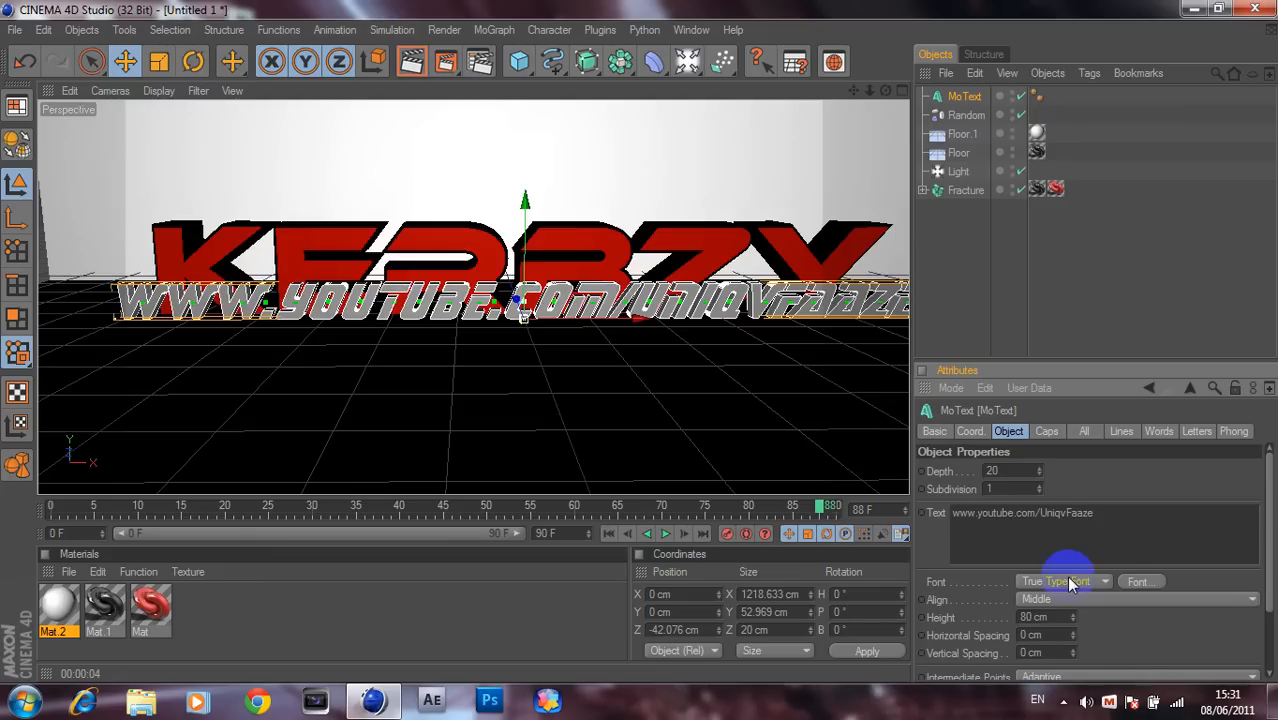
double_click(1035, 617)
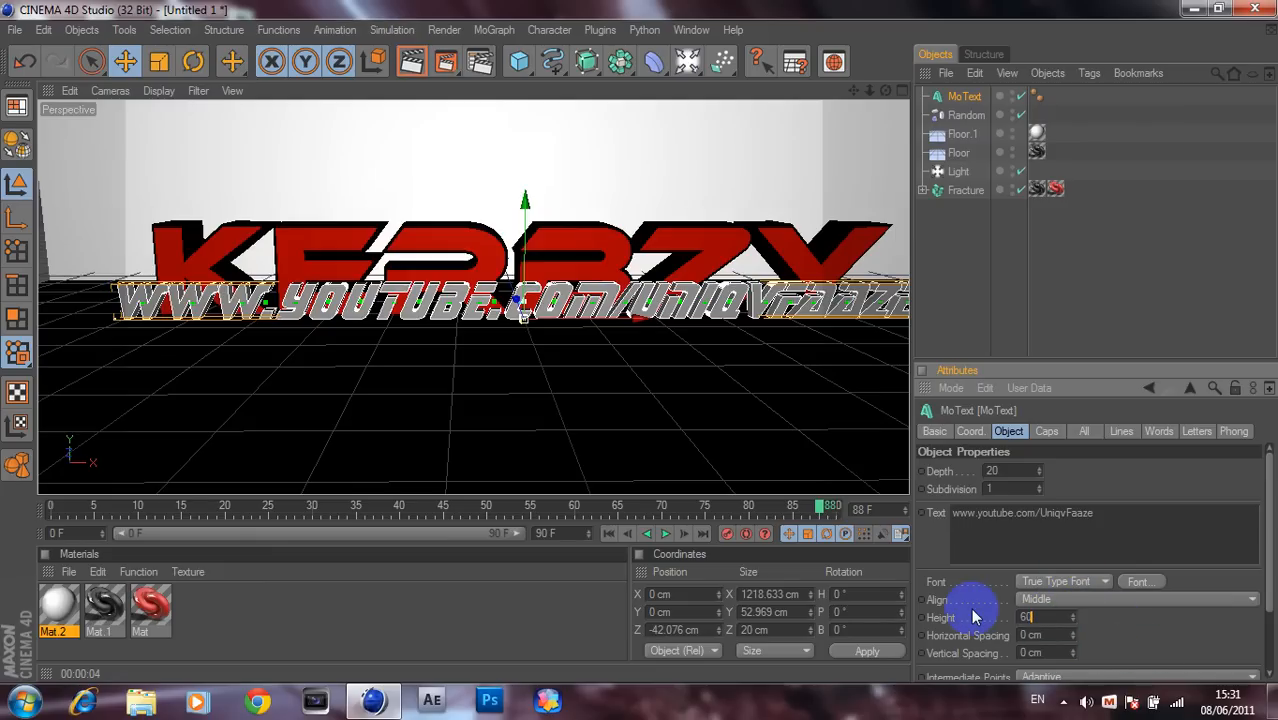
text(60)
key(Return)
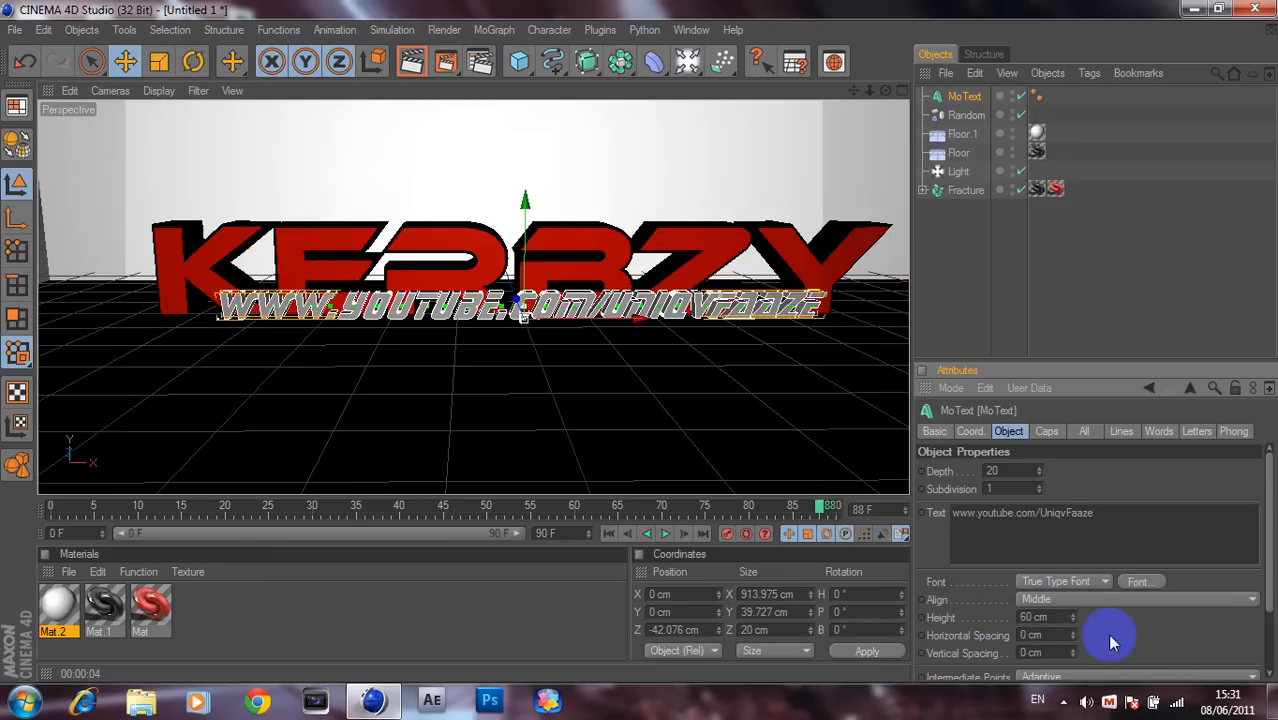
Set both the start and end caps of the web address text to Fillet Cap
click(1048, 431)
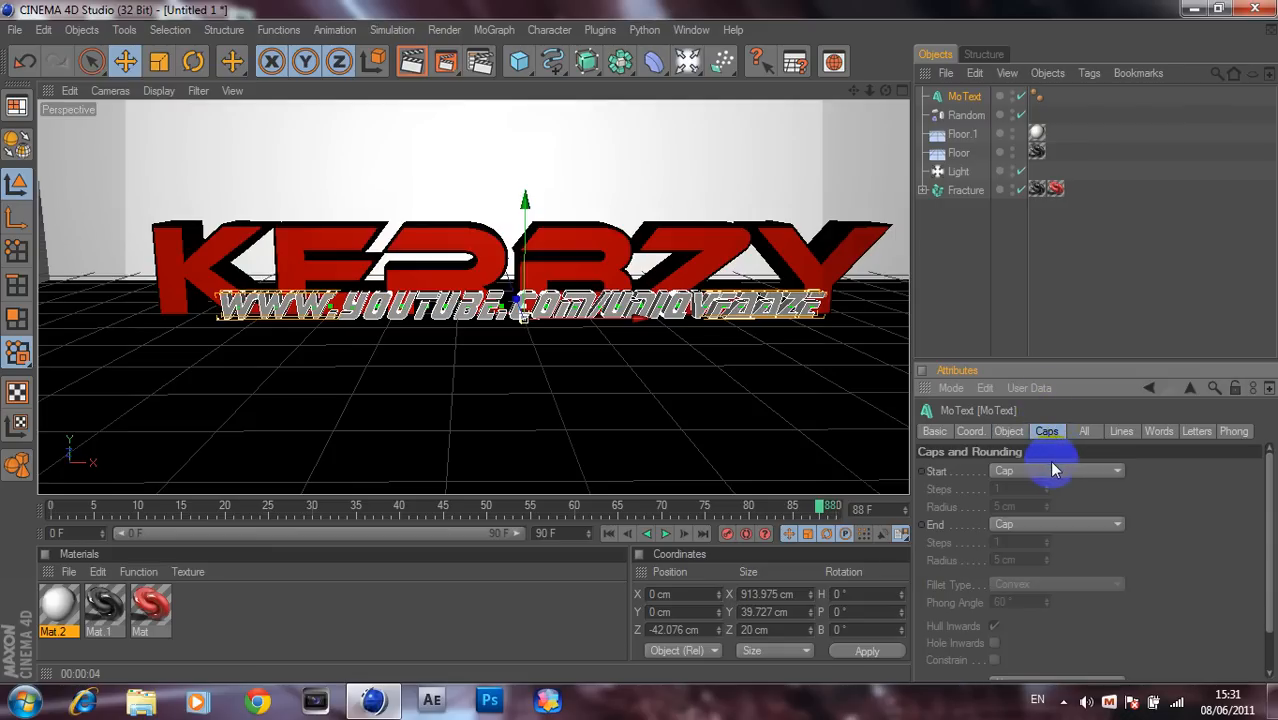
click(1052, 470)
click(1040, 524)
click(1037, 527)
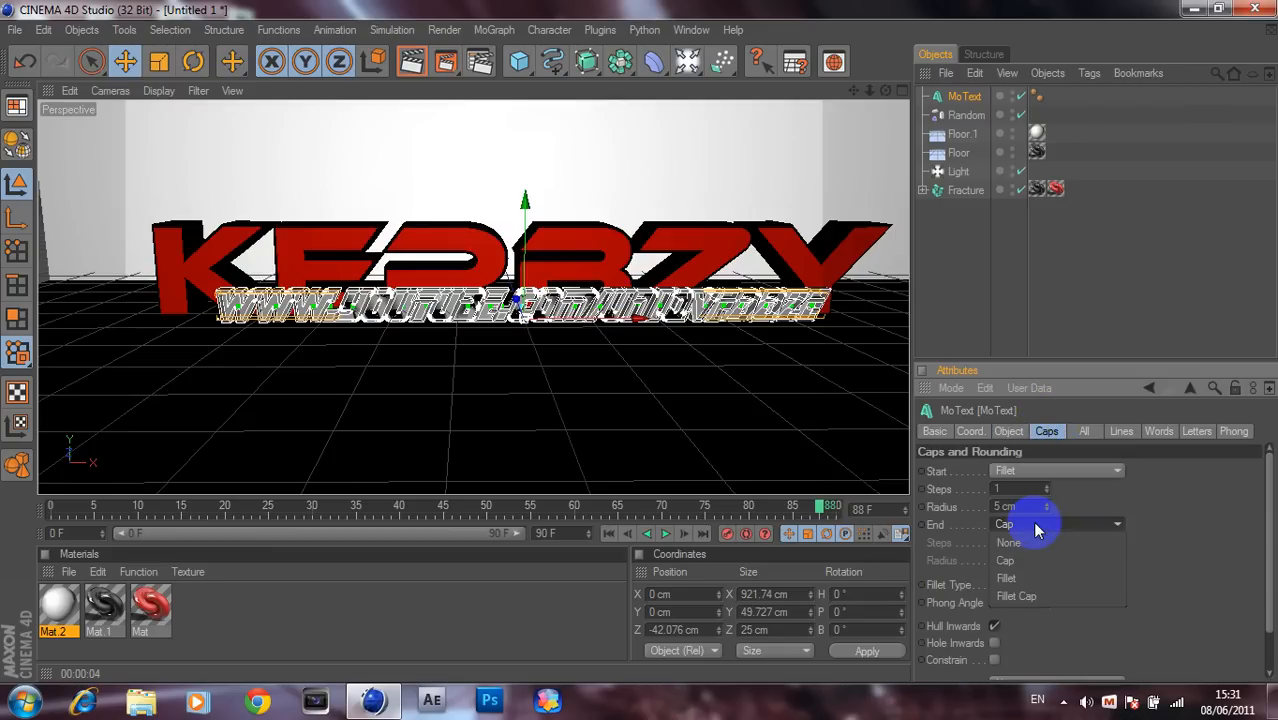
click(1035, 578)
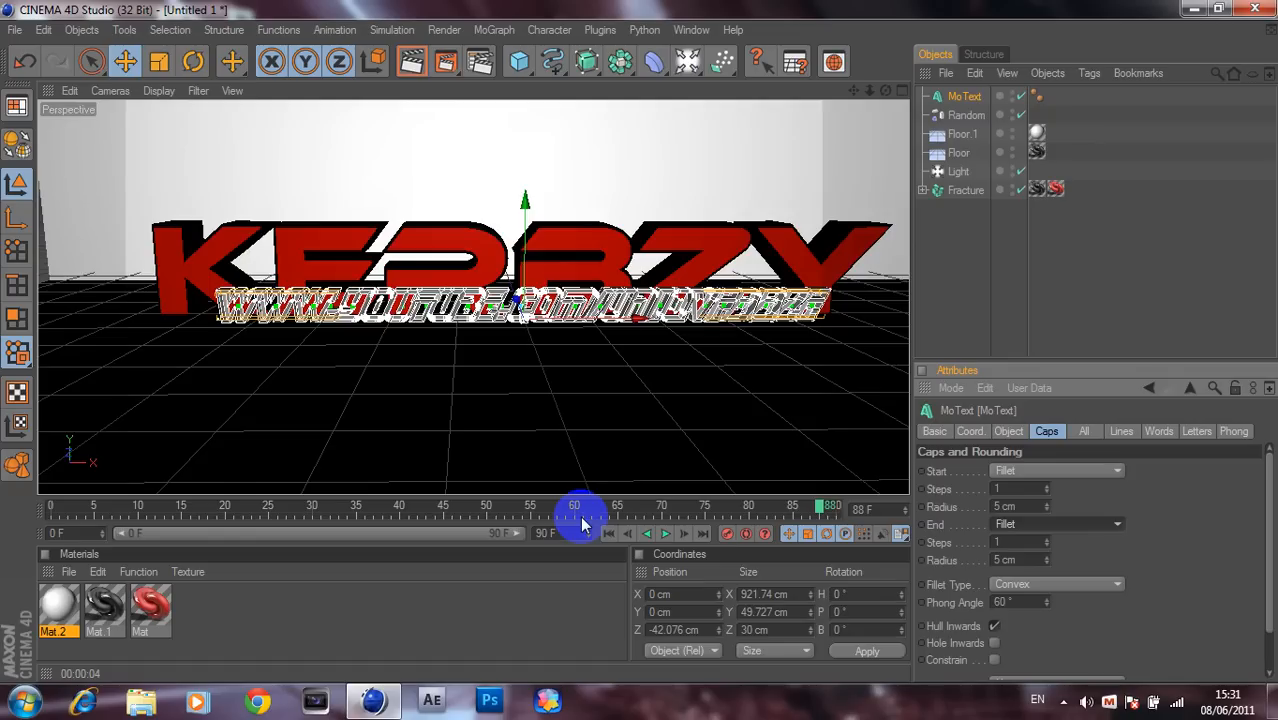
click(1003, 472)
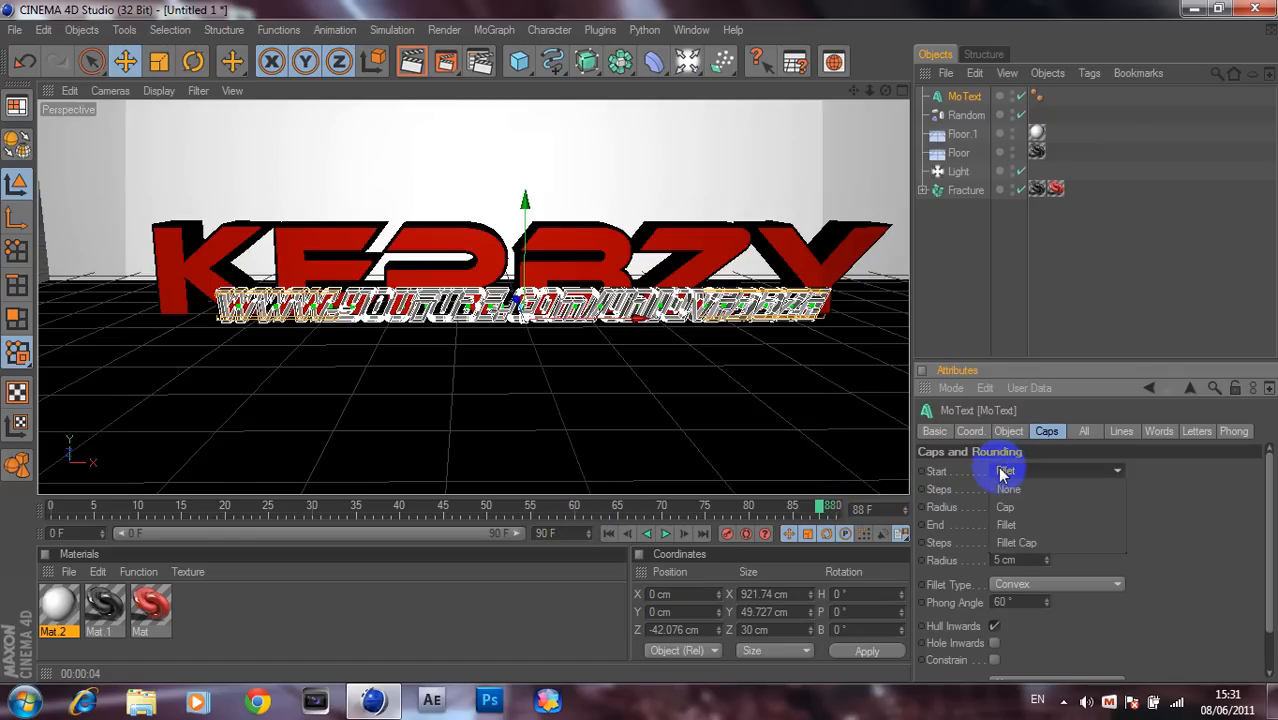
click(1010, 542)
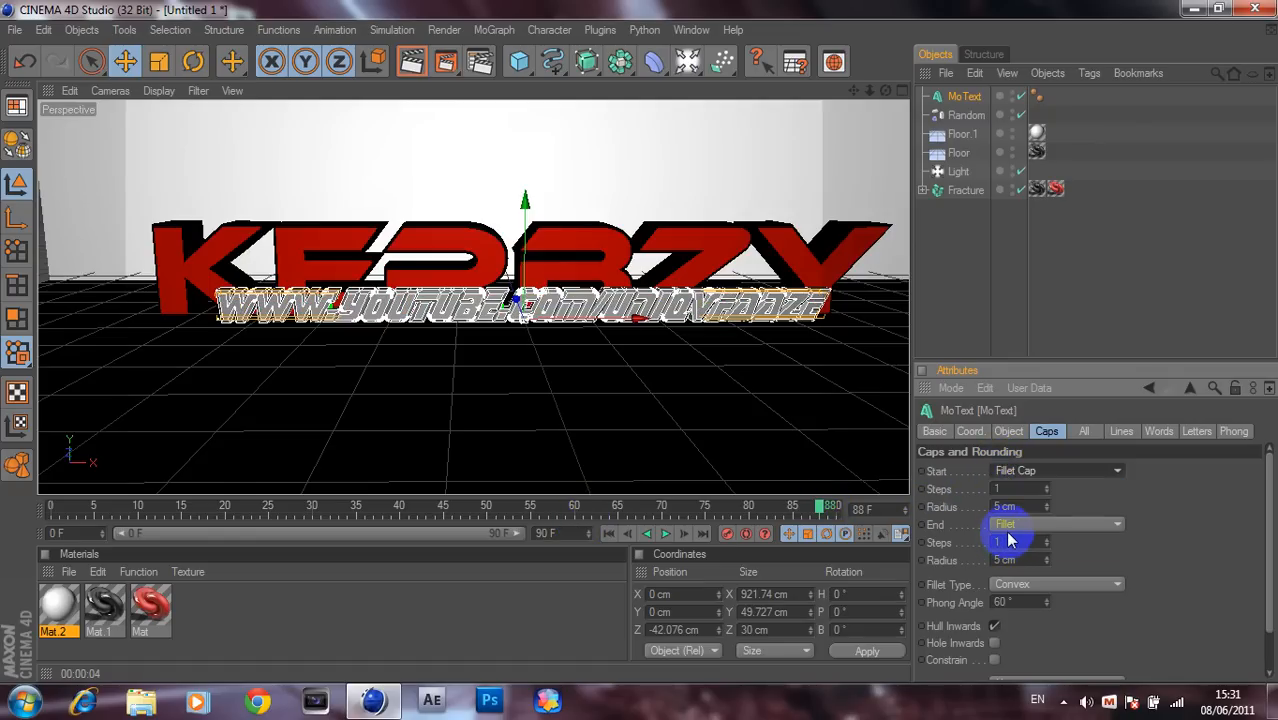
click(1008, 526)
click(1015, 594)
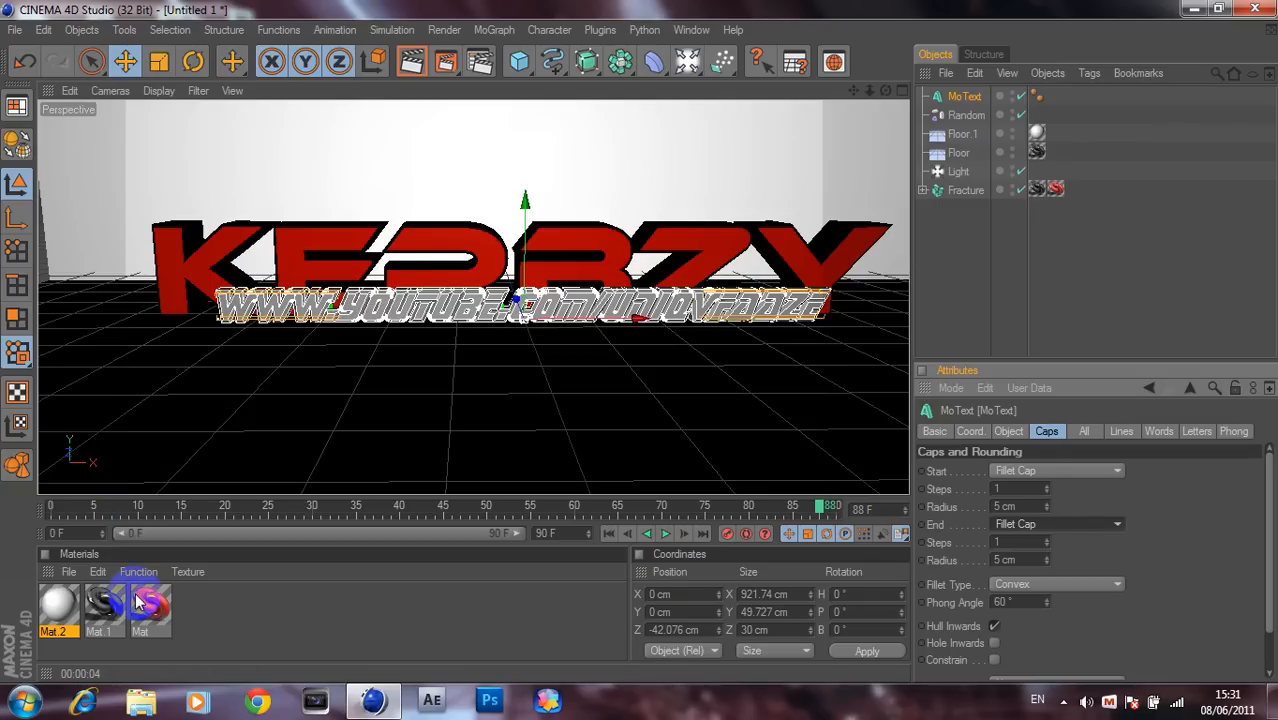
Apply red Mat and black Mat.1 to the web address text, limit Mat.1 to selection C1, and render the view
drag(145, 601, 957, 100)
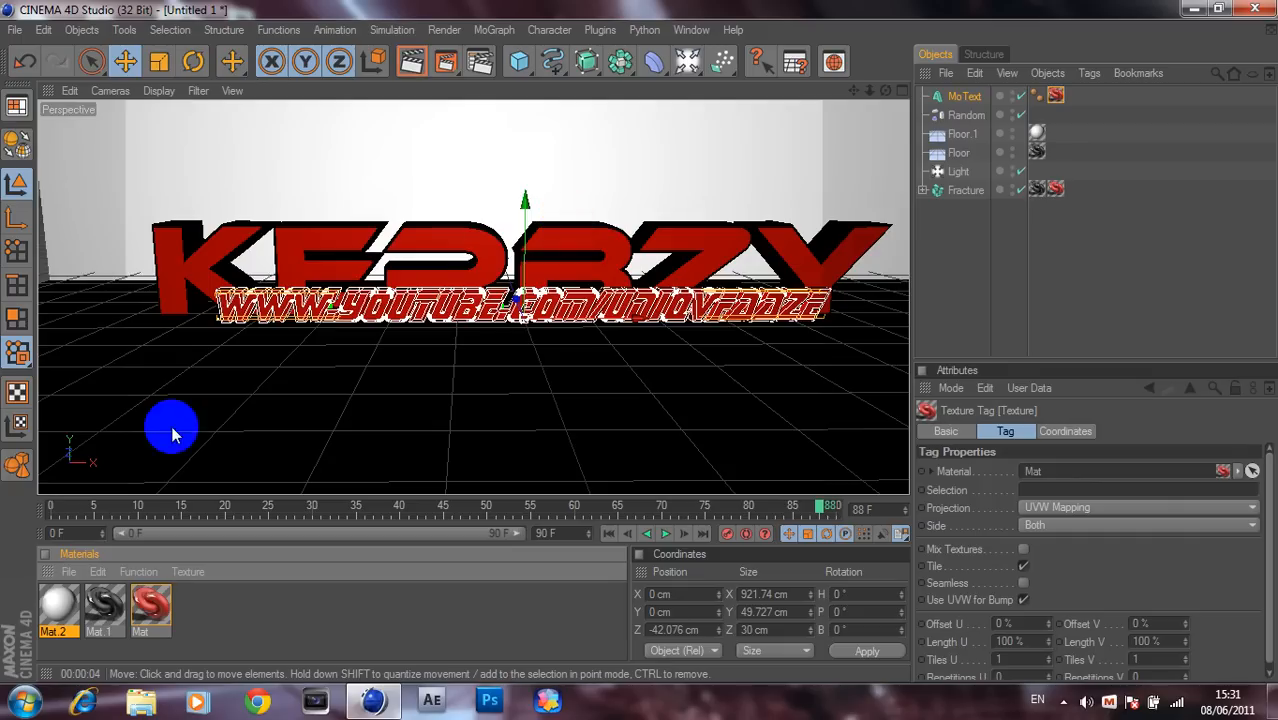
drag(103, 606, 966, 99)
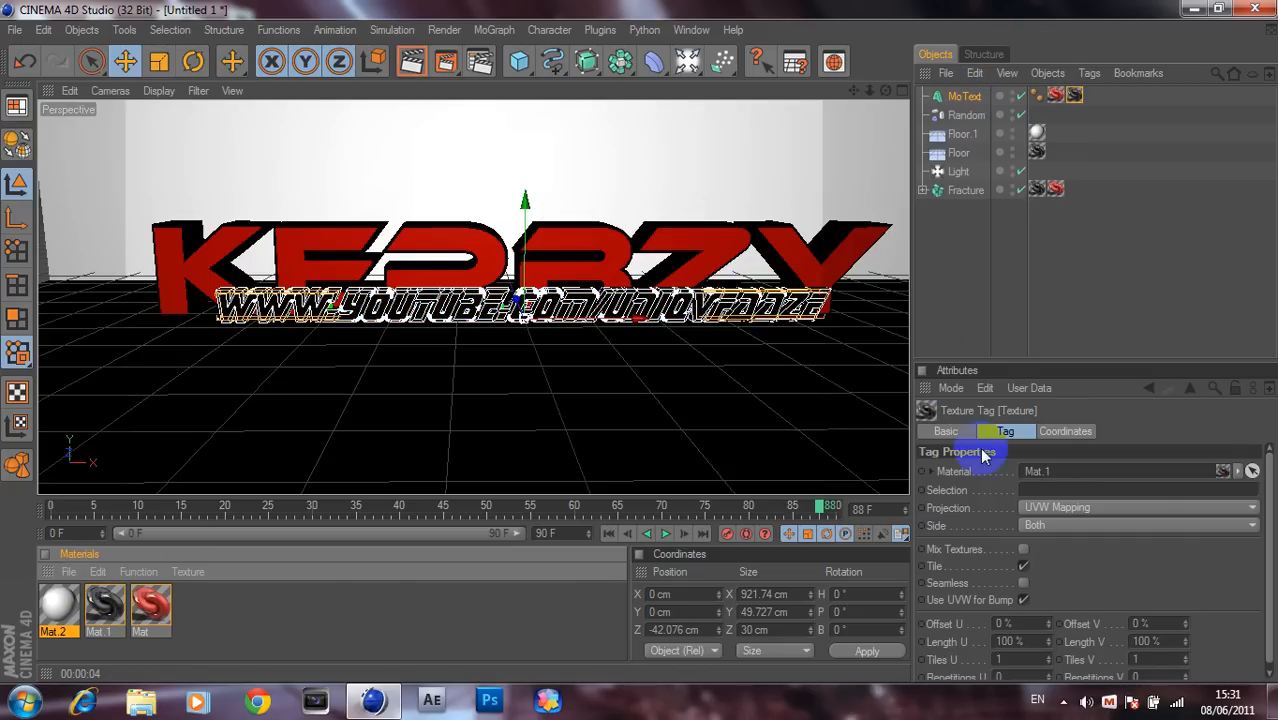
click(1030, 489)
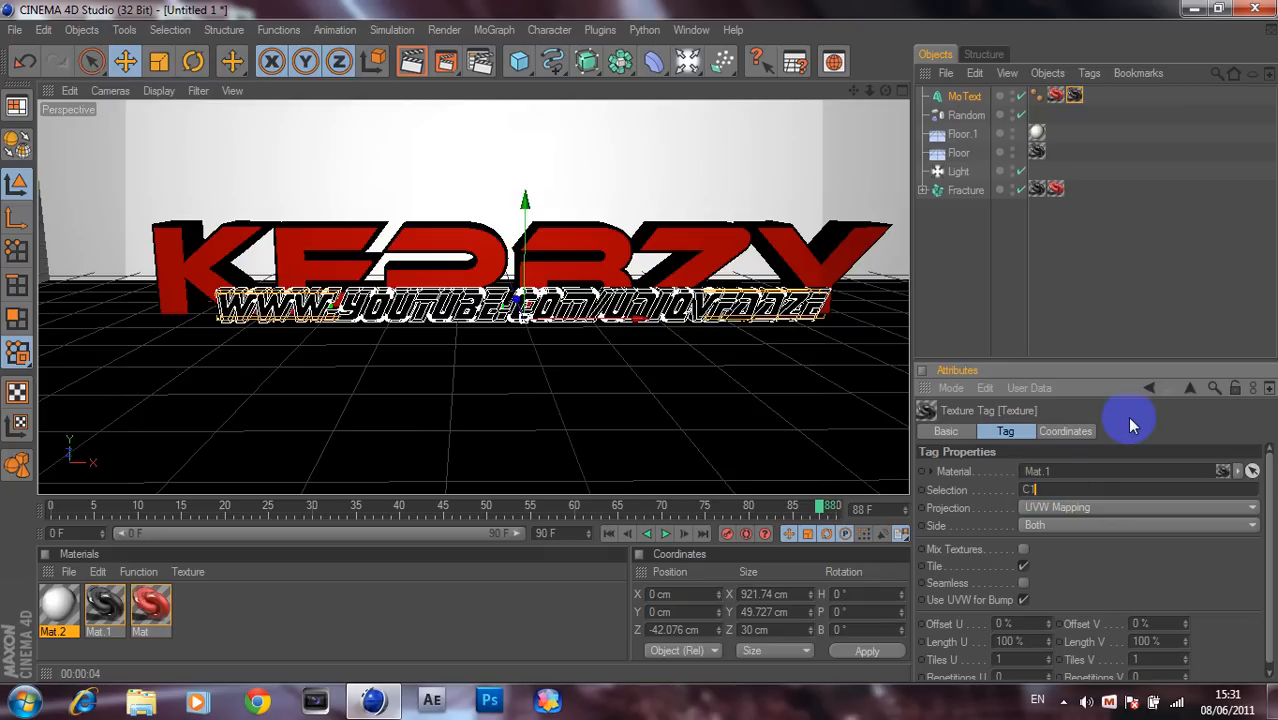
text(C1)
key(Return)
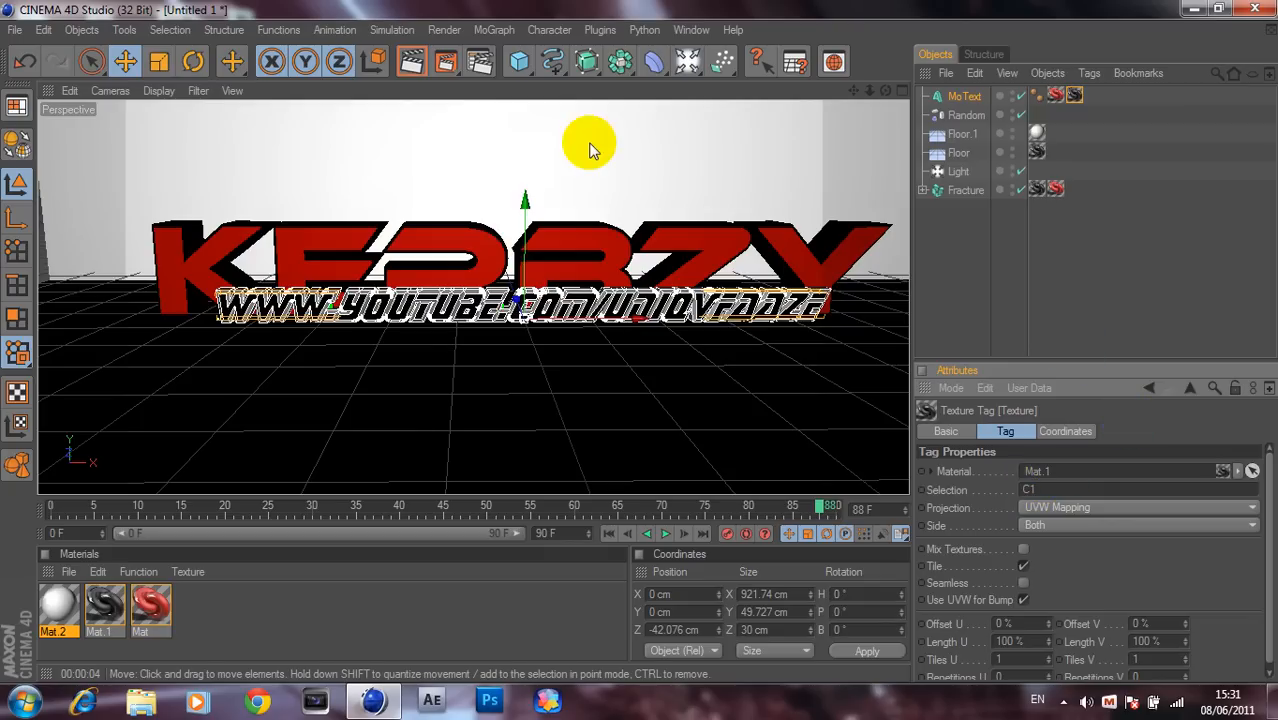
click(410, 74)
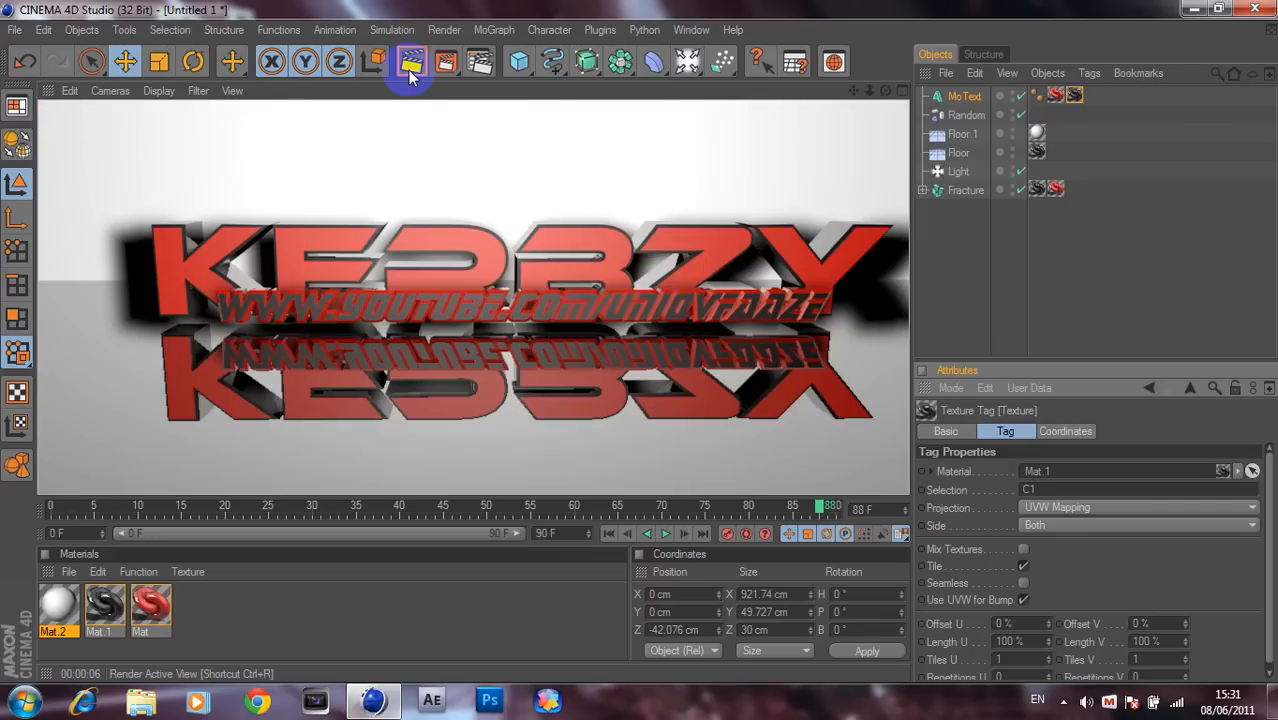
Go to frame 90 and extend the animation length and the visible timeline range to 120 frames
click(964, 96)
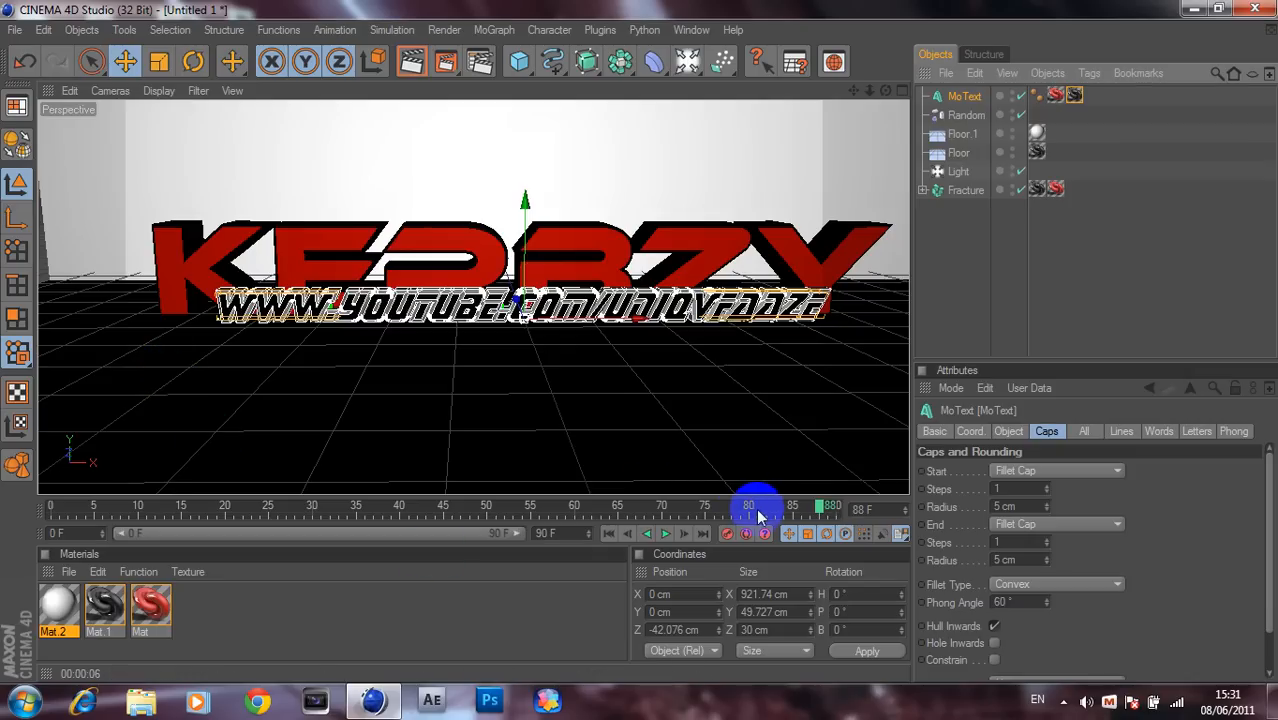
drag(822, 512, 850, 503)
drag(529, 525, 517, 522)
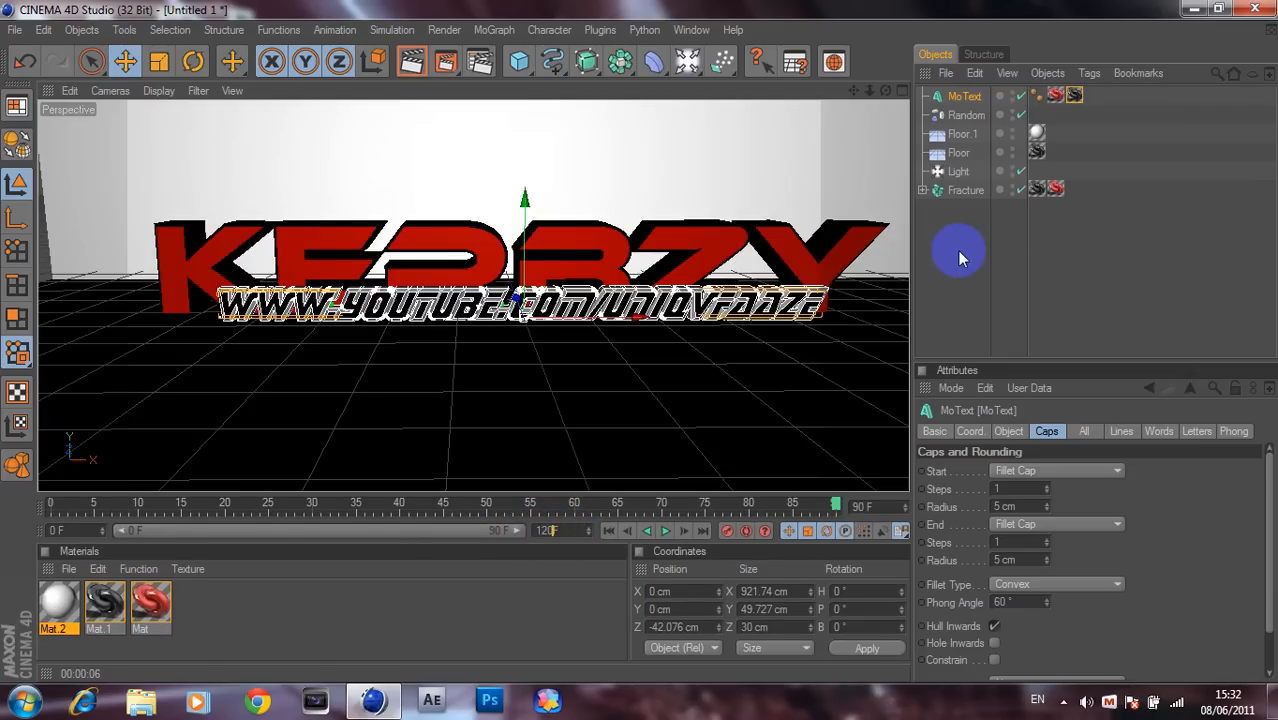
click(1006, 255)
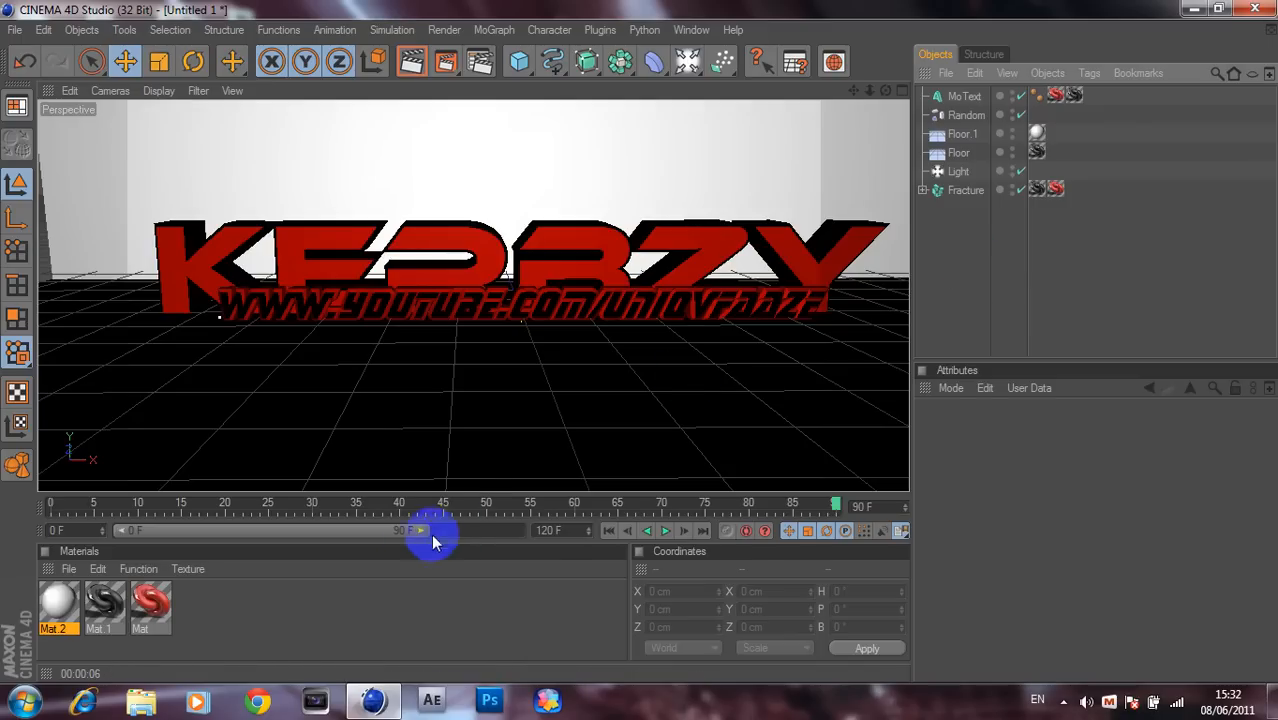
drag(430, 537, 588, 497)
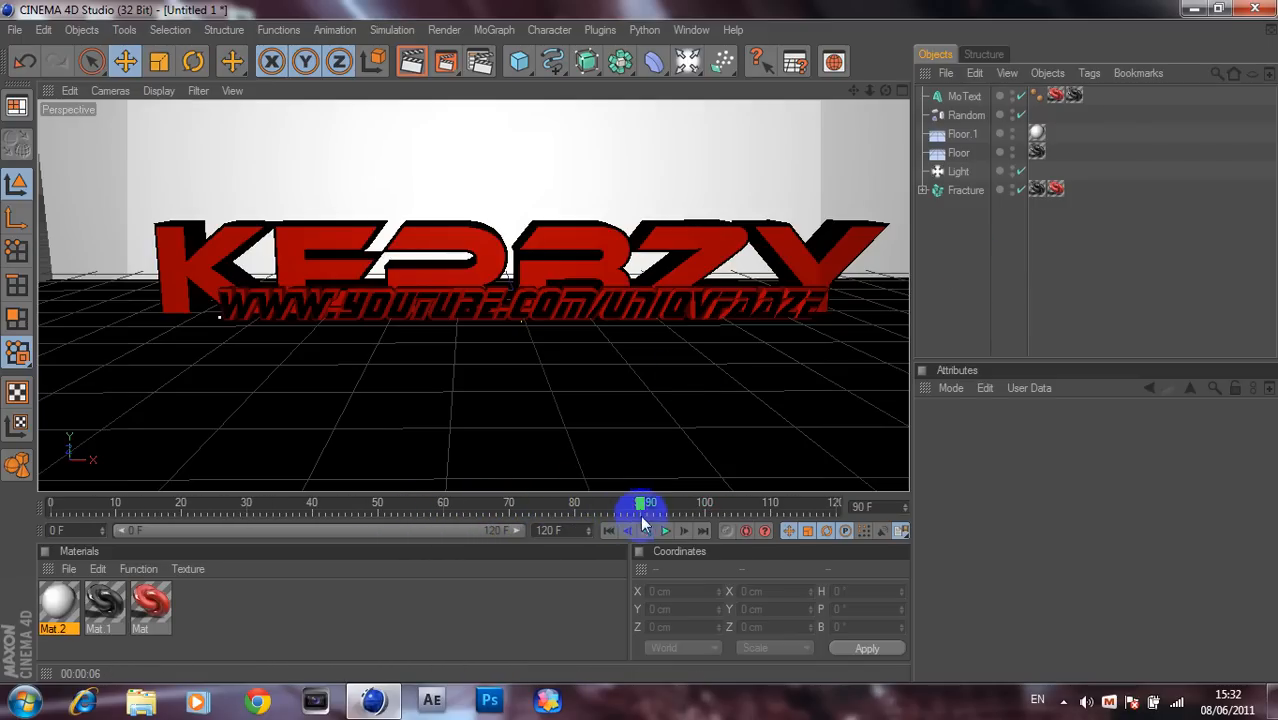
Record a keyframe of the web address text's upright placement at frame 120 and return to frame 90
click(945, 96)
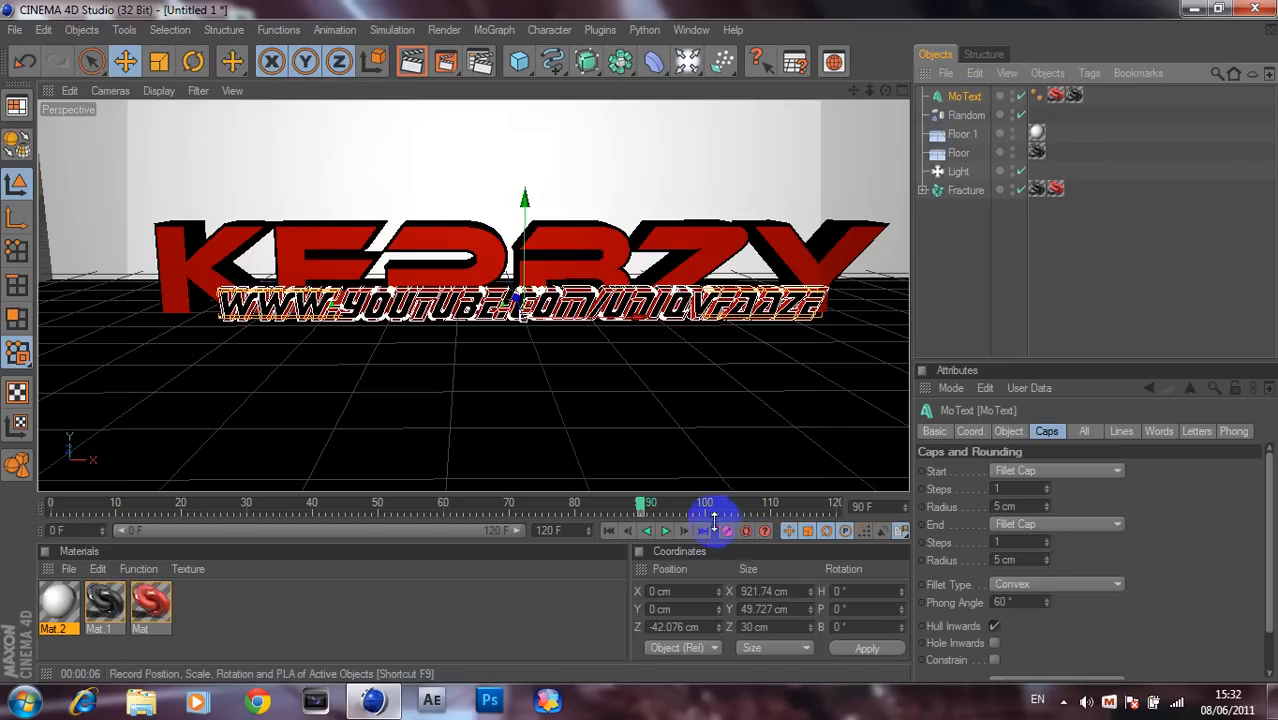
click(641, 516)
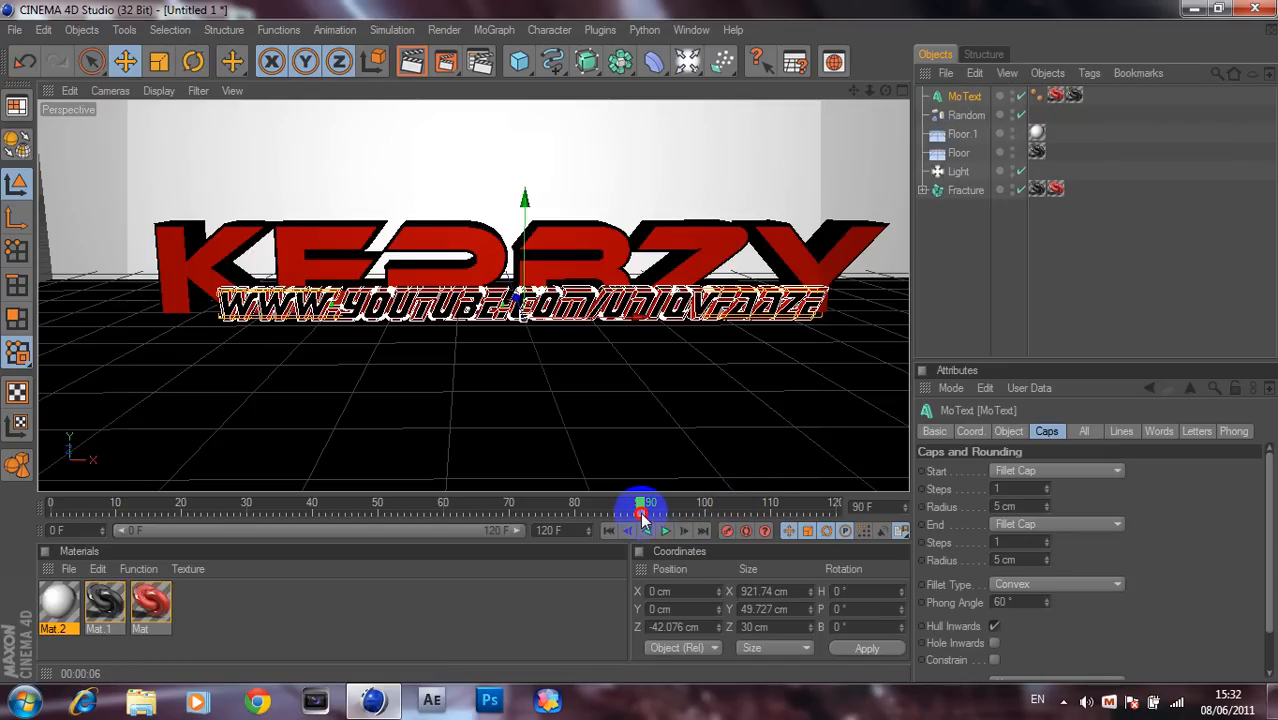
click(693, 513)
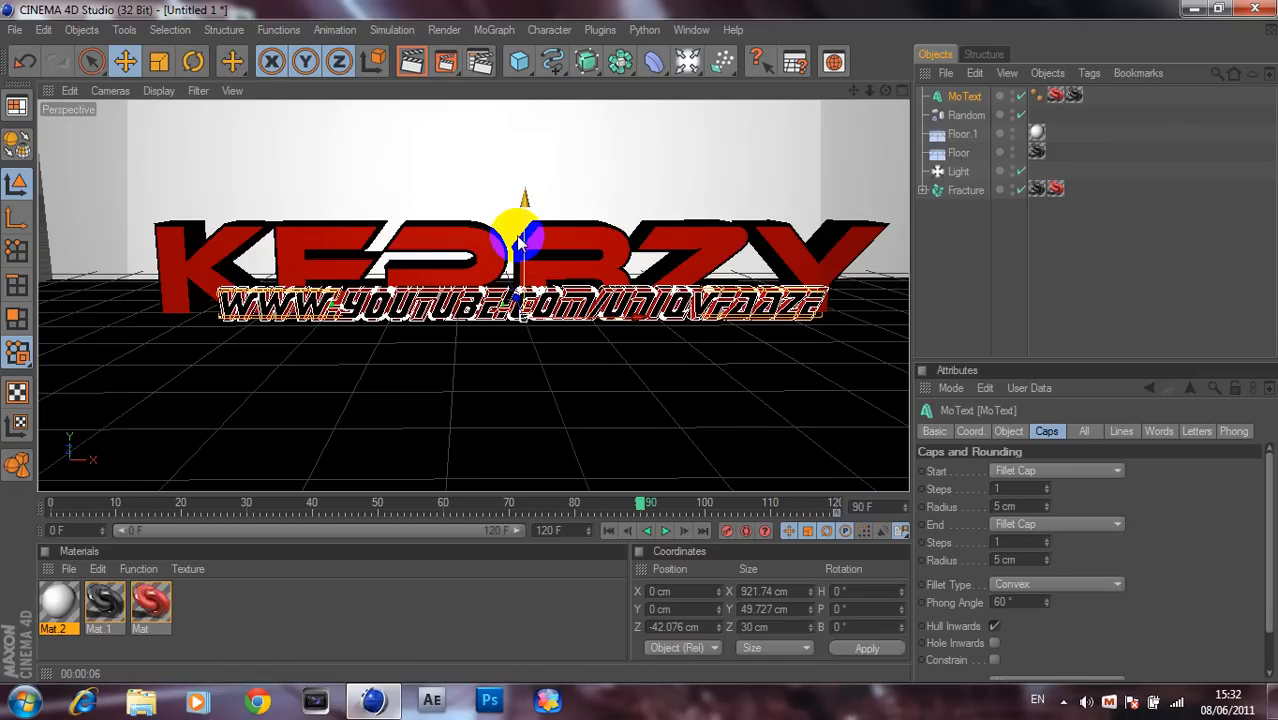
Rotate the web address text to a pitch of about 89.7°, lower it to about Y -155 cm, and keyframe it at frame 90
click(195, 66)
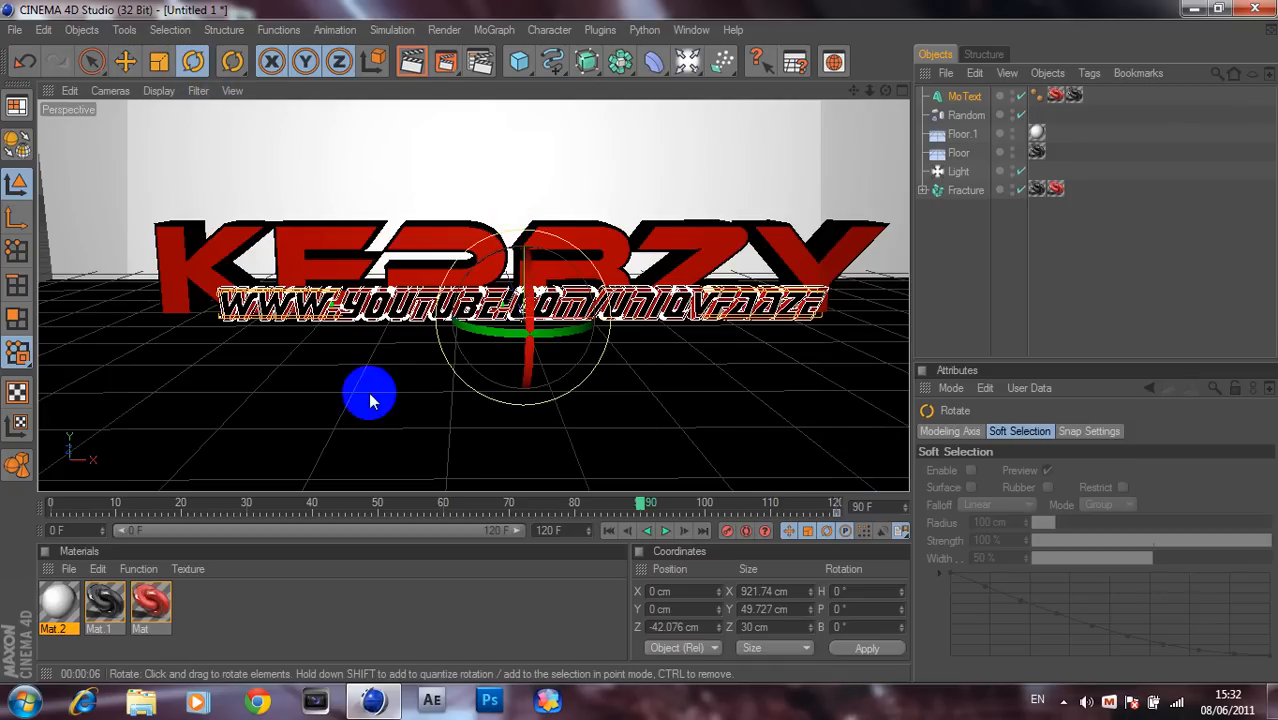
drag(528, 285, 455, 218)
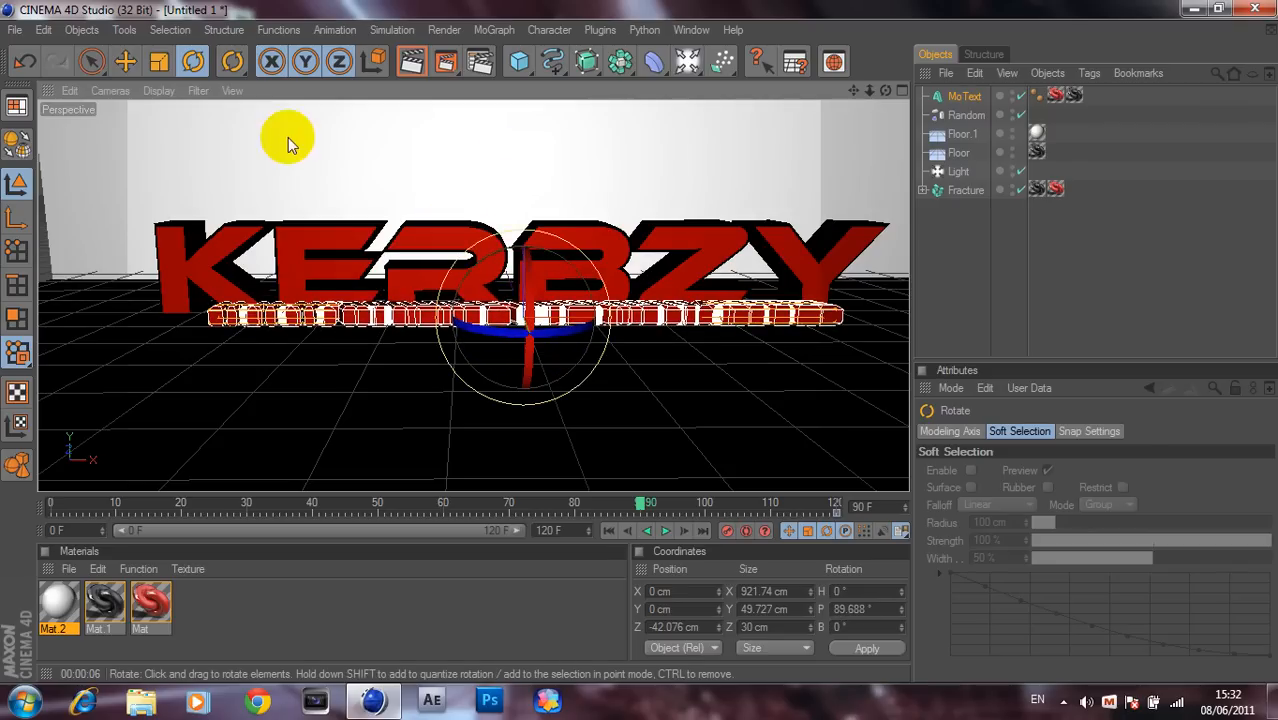
click(126, 62)
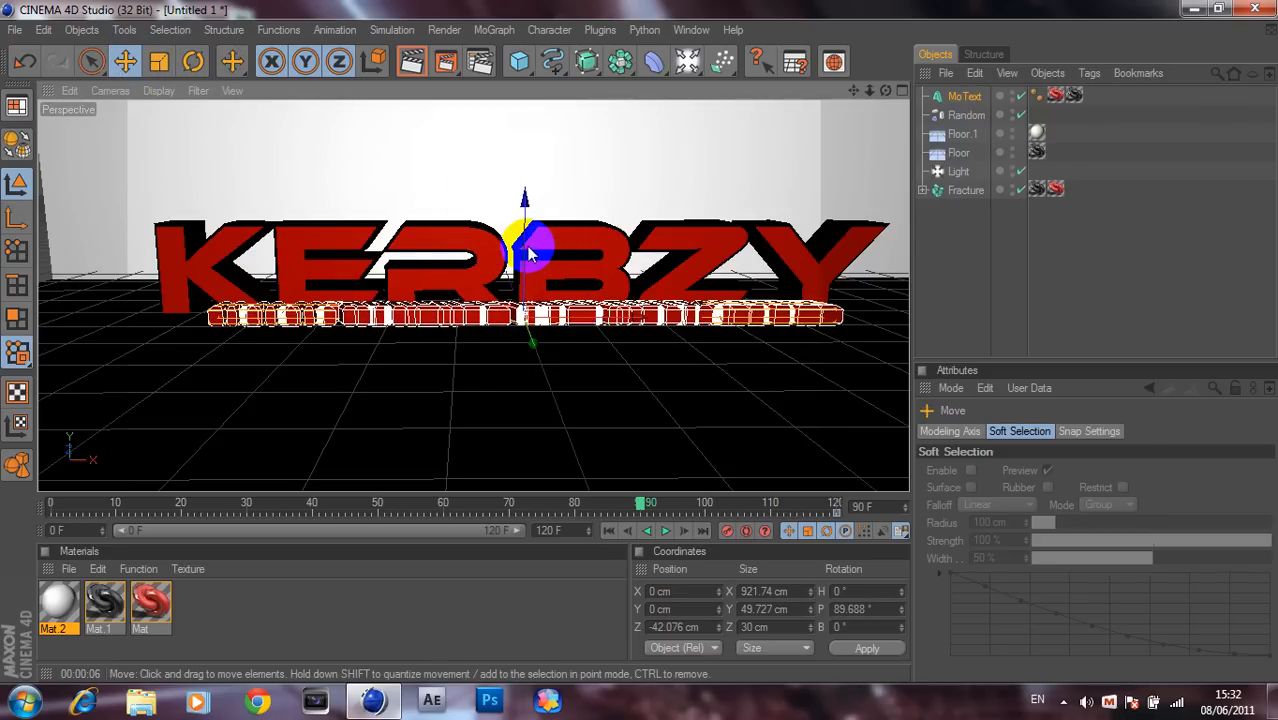
drag(529, 255, 630, 335)
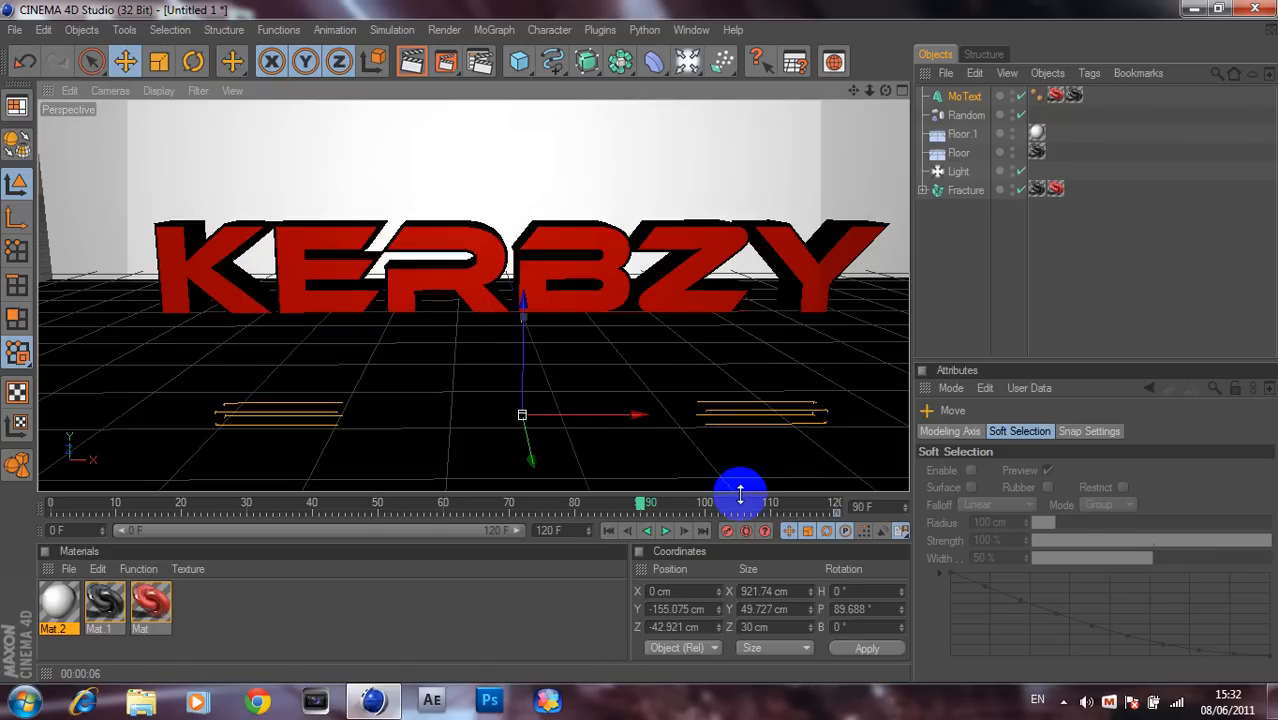
click(725, 535)
Scrub through the timeline and play the animation from frame 0 to check the web address text's rise
drag(645, 506, 737, 470)
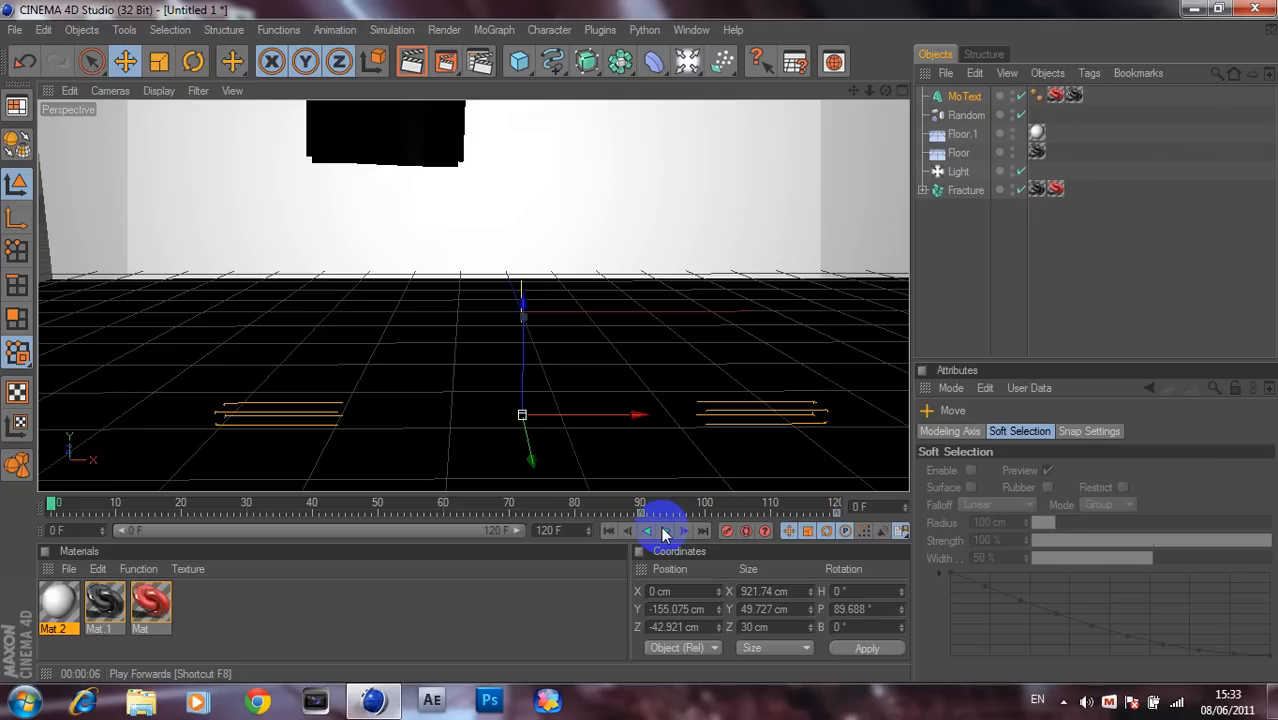
click(665, 531)
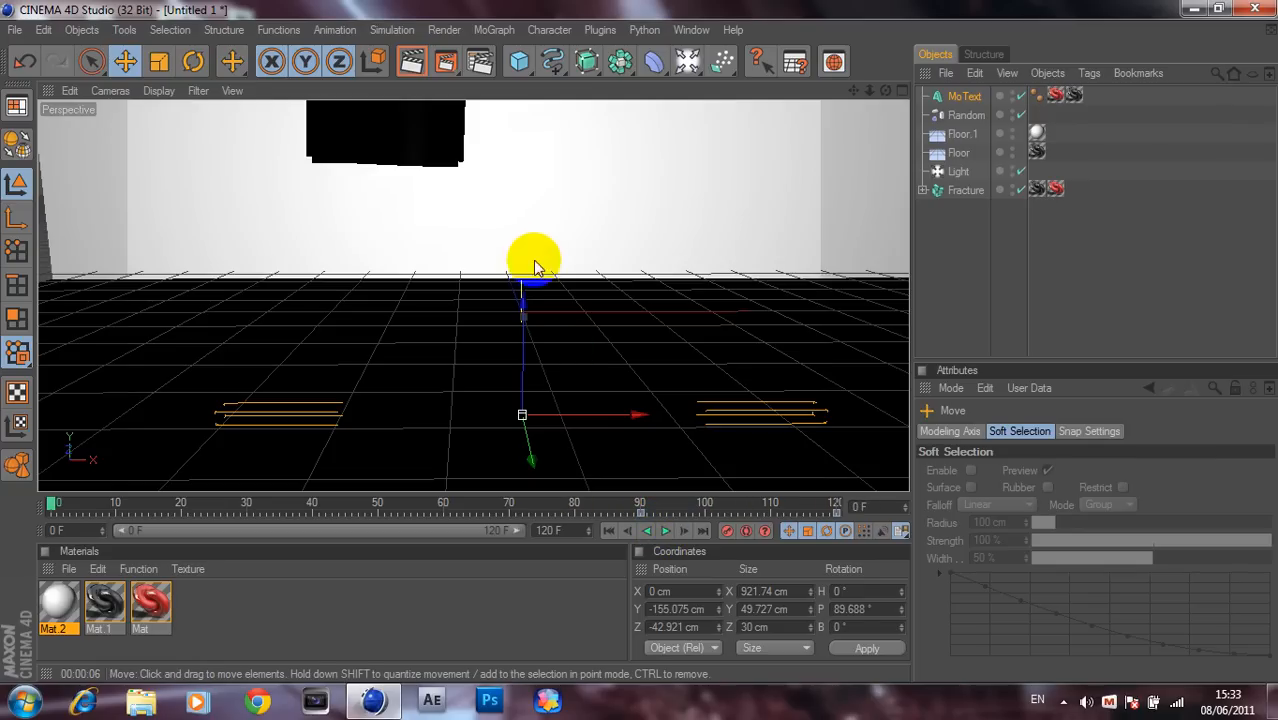
click(631, 275)
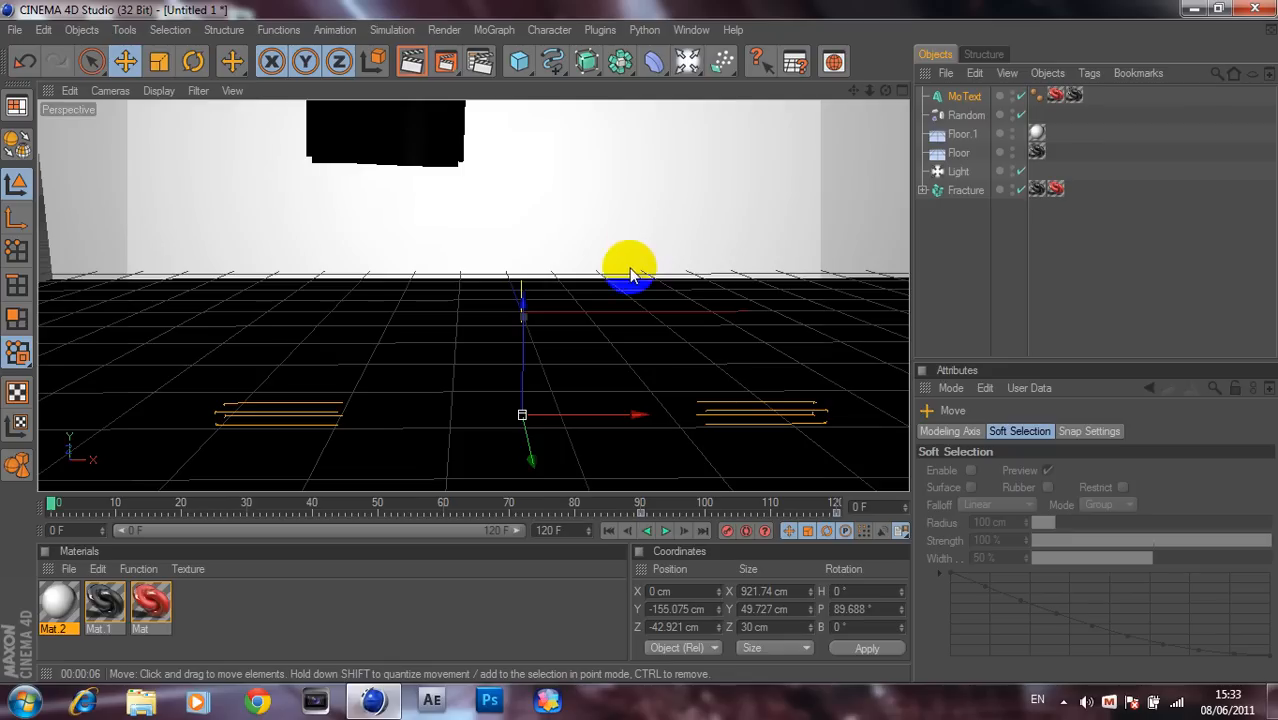
Add a camera to the scene at frame 0 and look through it in the perspective view
click(945, 229)
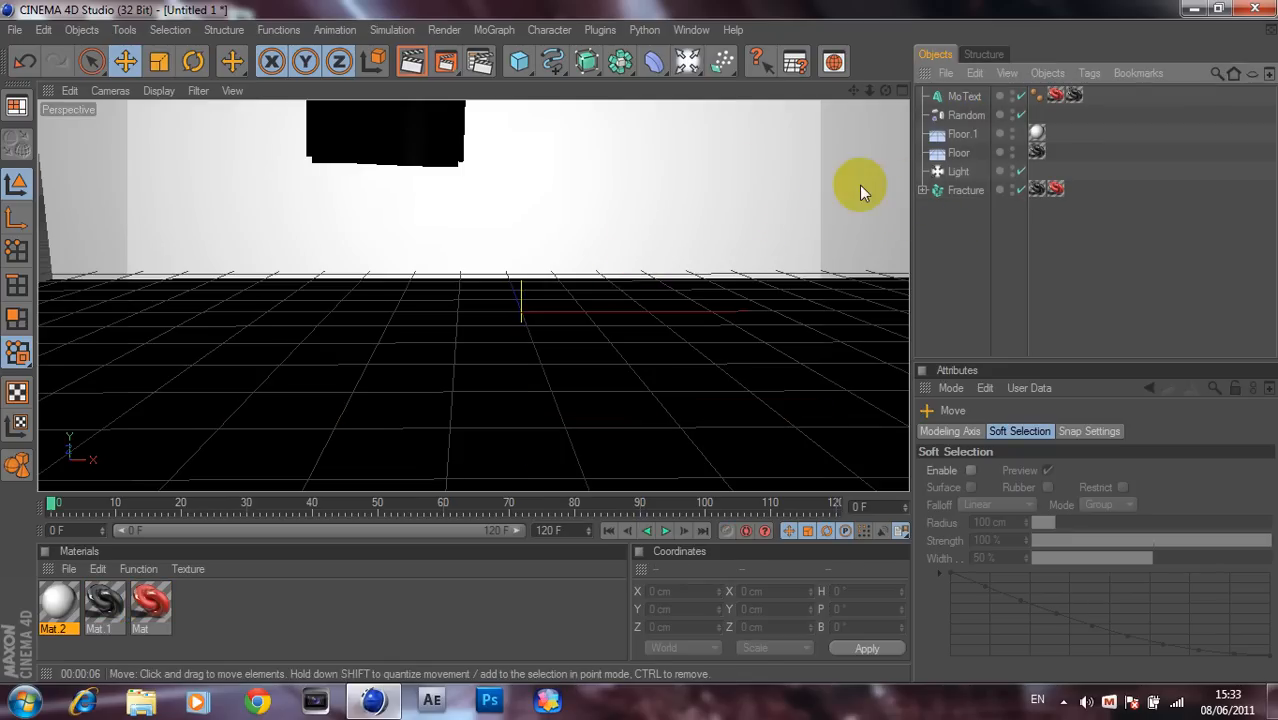
click(680, 61)
click(722, 190)
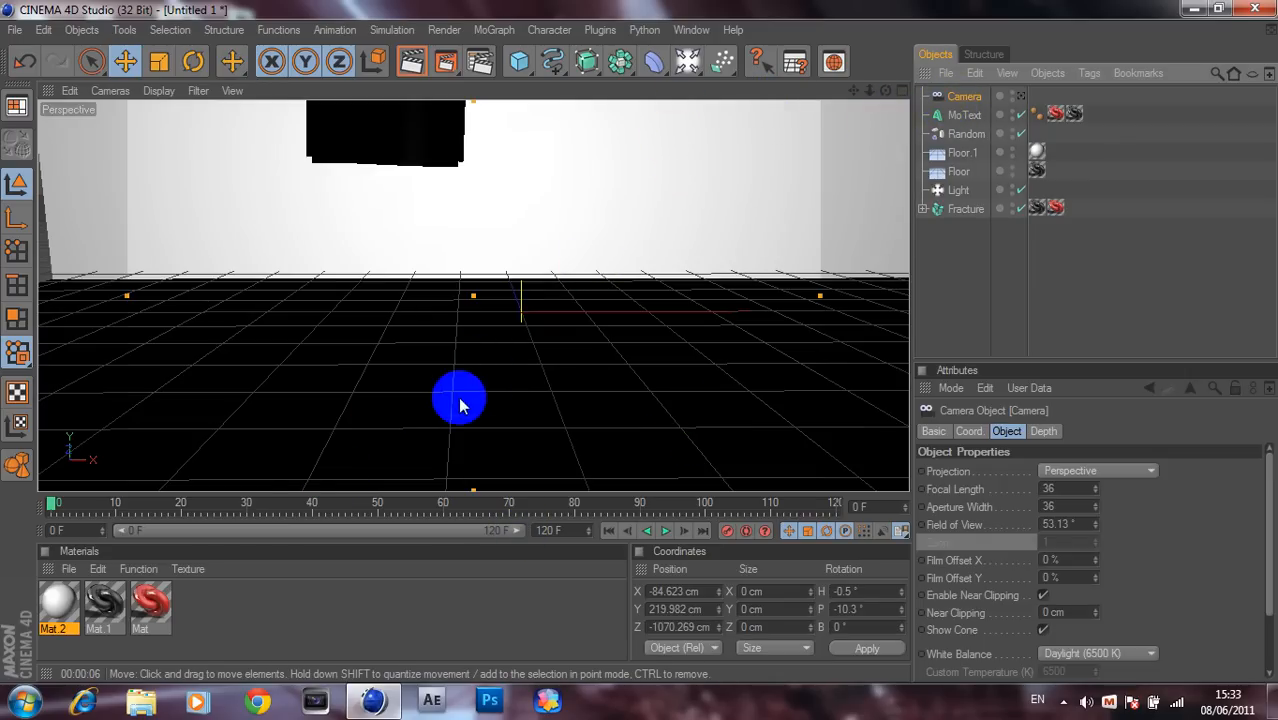
drag(52, 505, 23, 508)
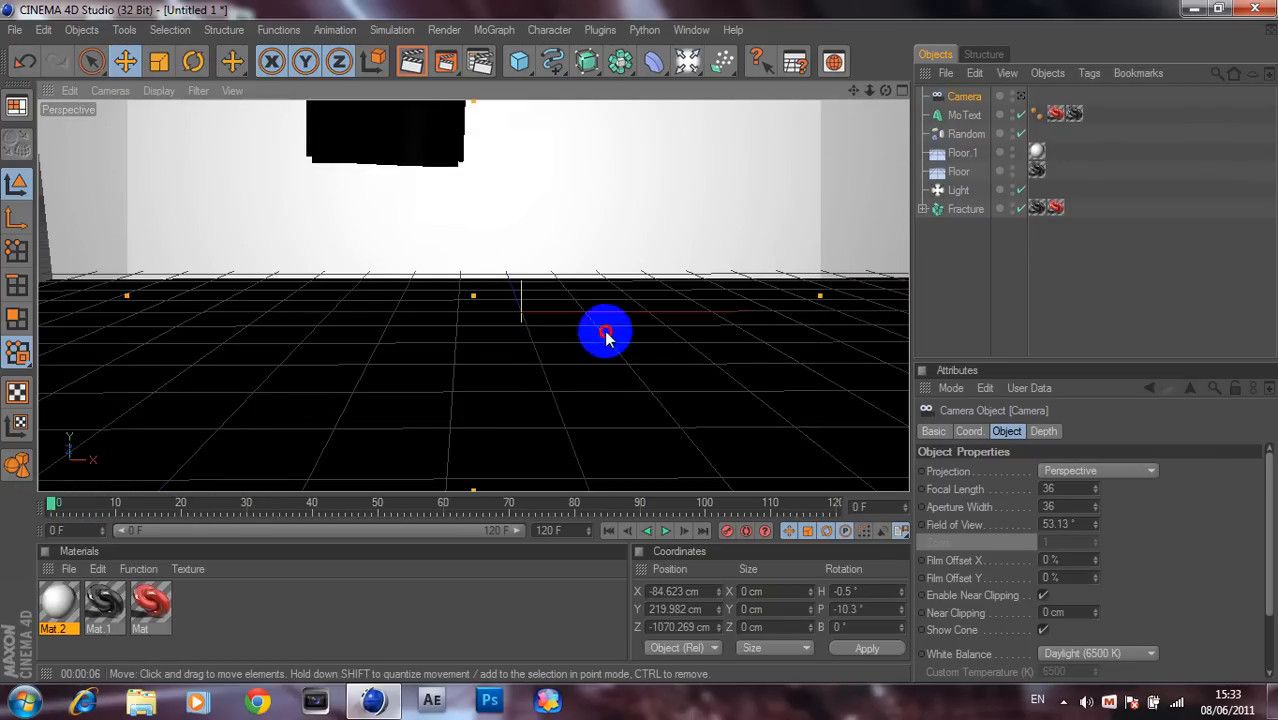
alt+drag(605, 331, 636, 338)
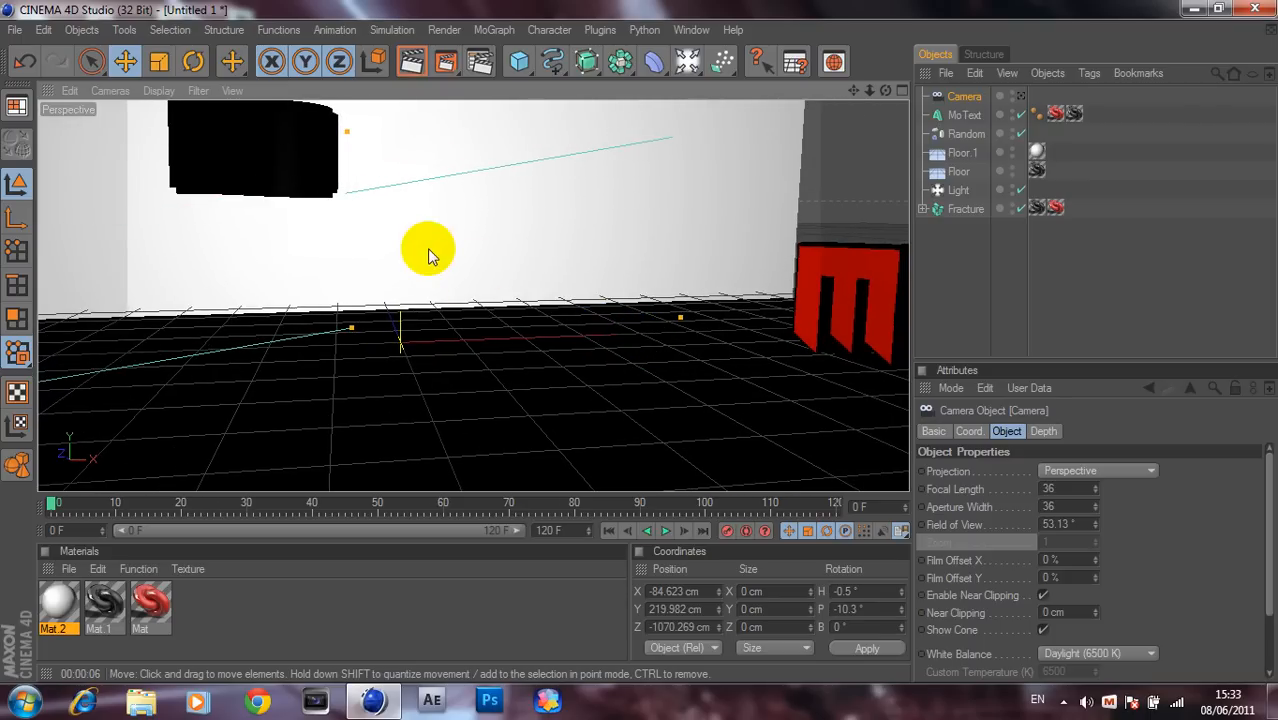
click(108, 91)
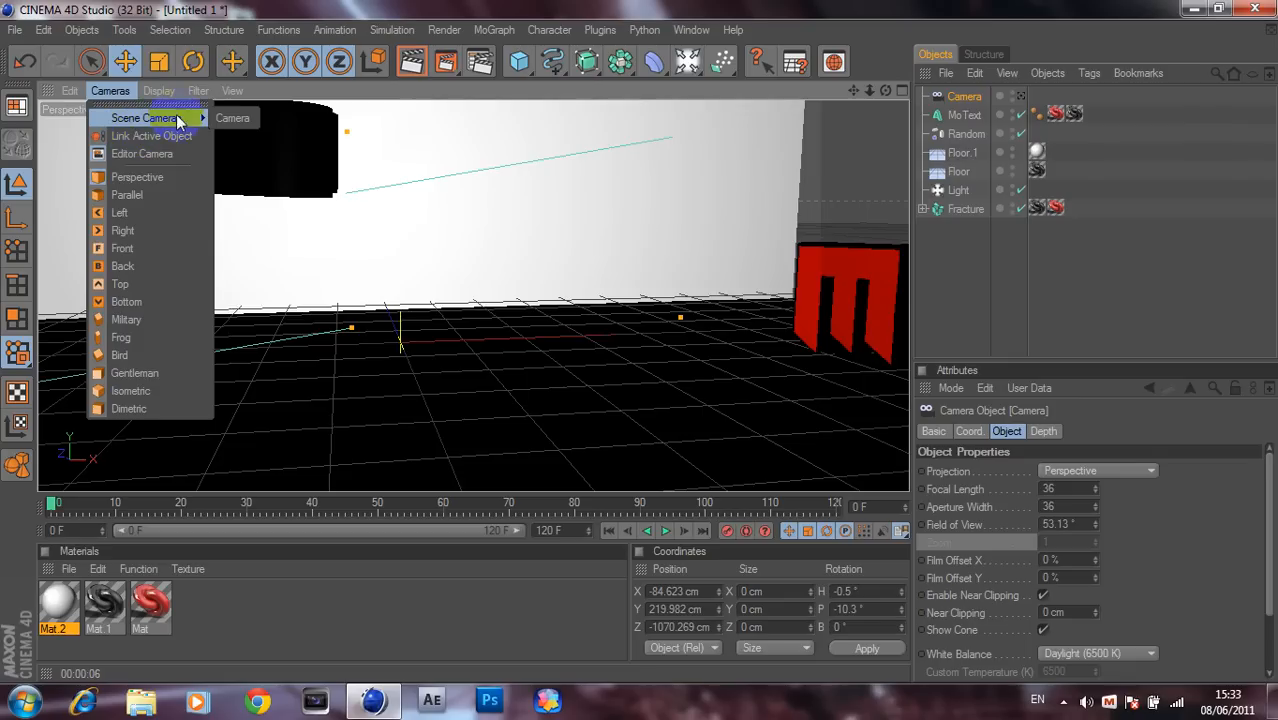
click(231, 118)
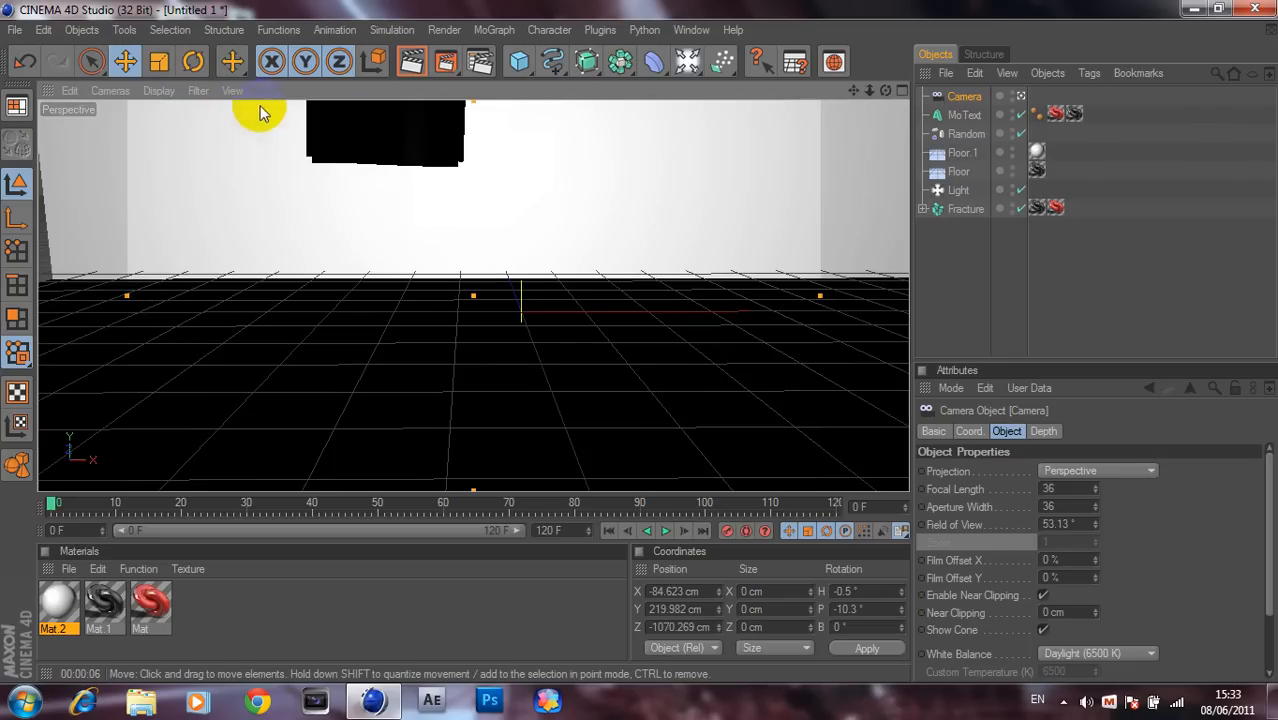
Place the camera at about X -345, Y 330, Z -1048 cm with heading -17.2° and pitch -10.5°, and keyframe it at frame 0
click(363, 128)
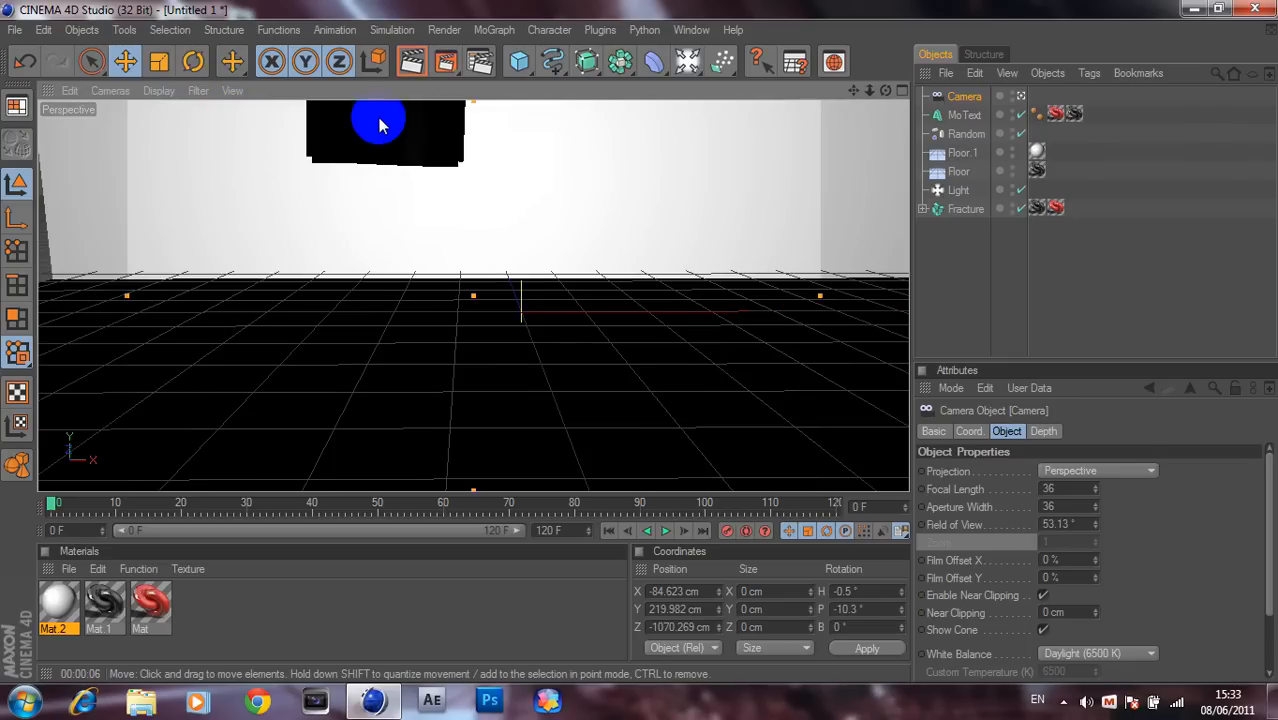
click(425, 271)
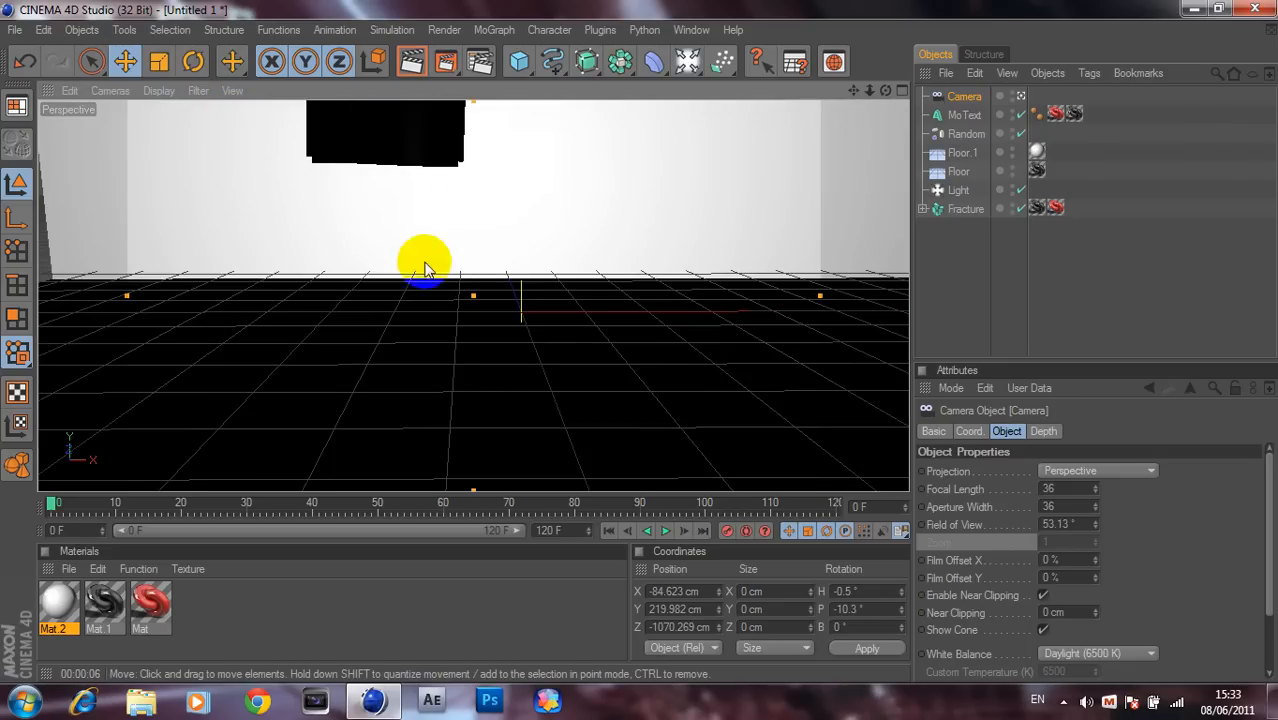
drag(442, 257, 499, 298)
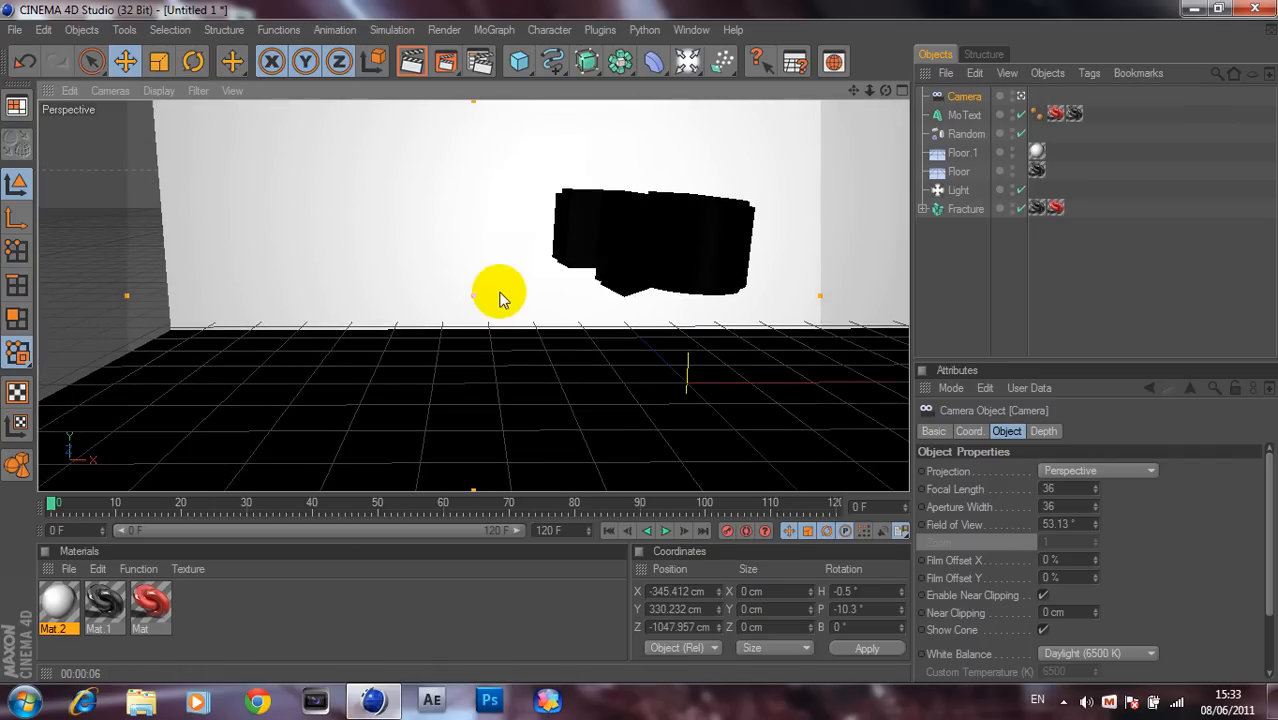
drag(639, 342, 640, 342)
right_click(186, 258)
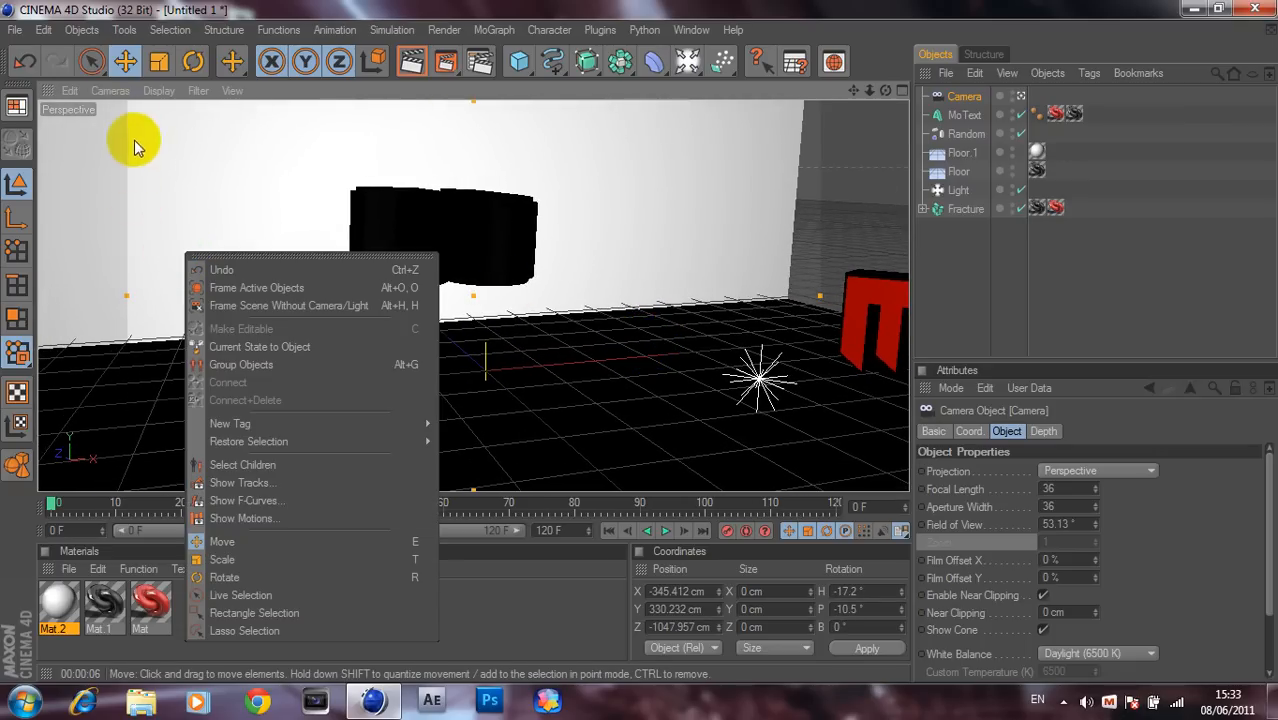
click(137, 381)
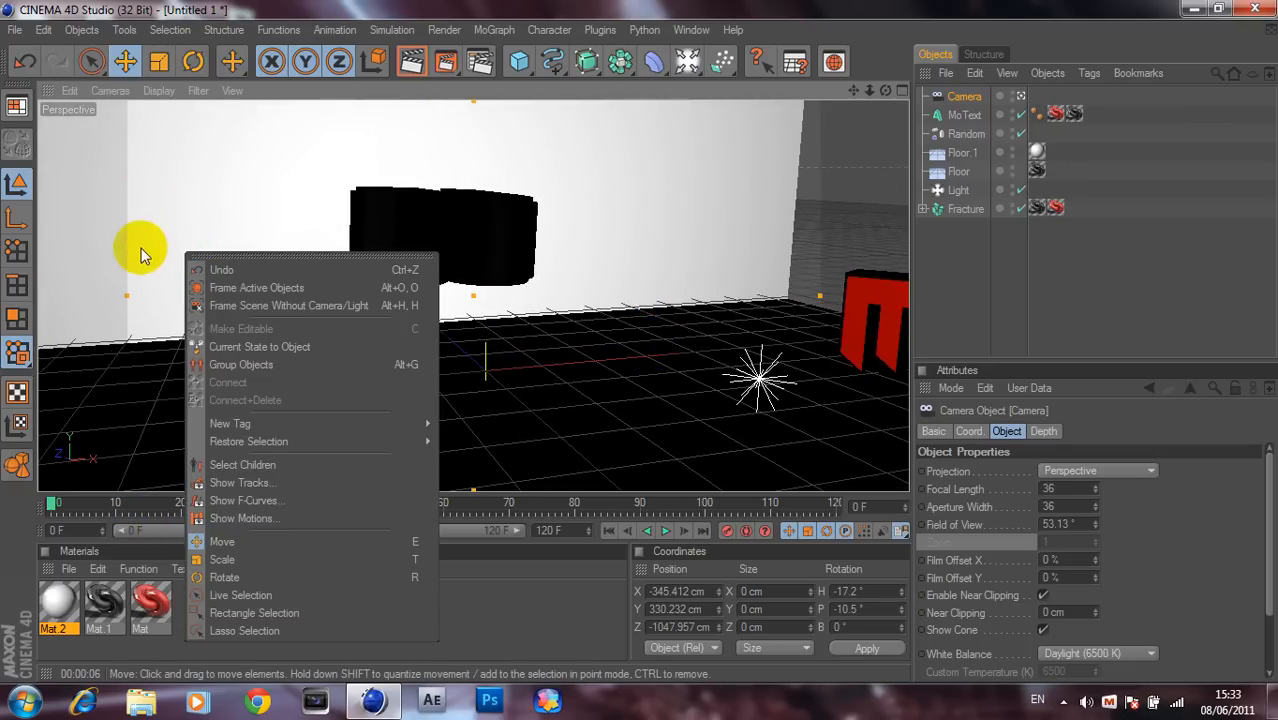
click(480, 258)
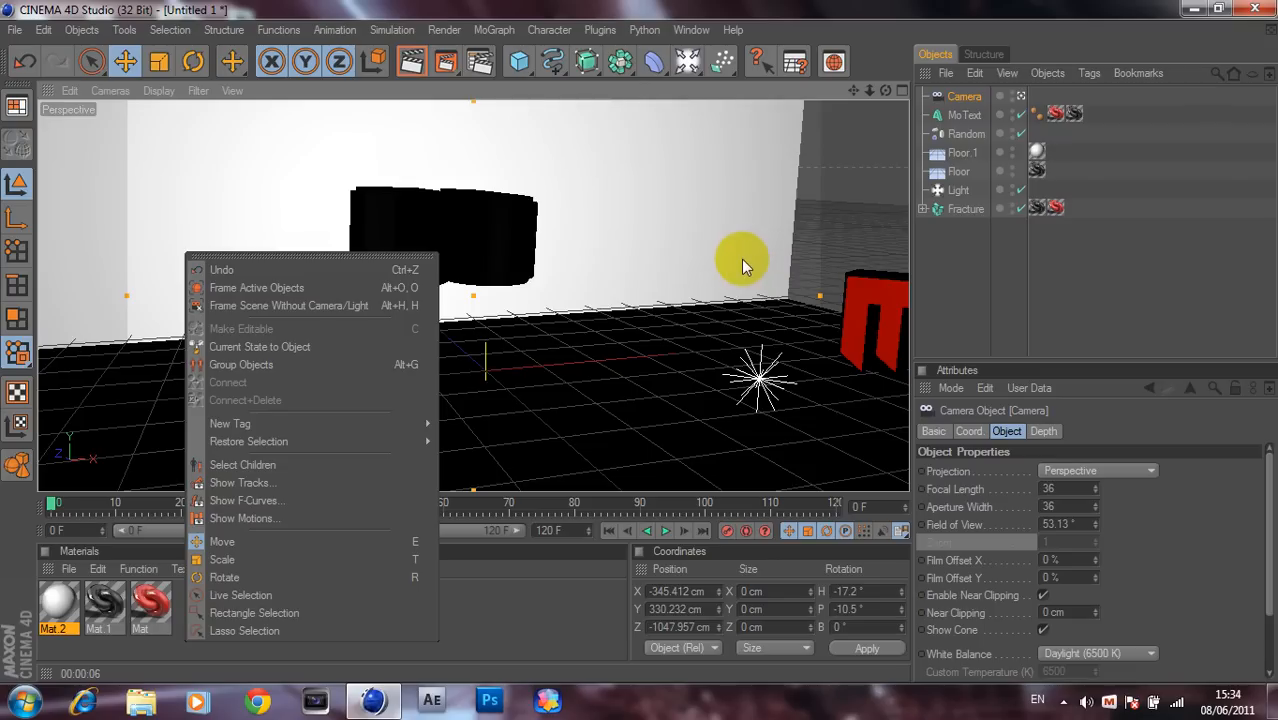
click(568, 258)
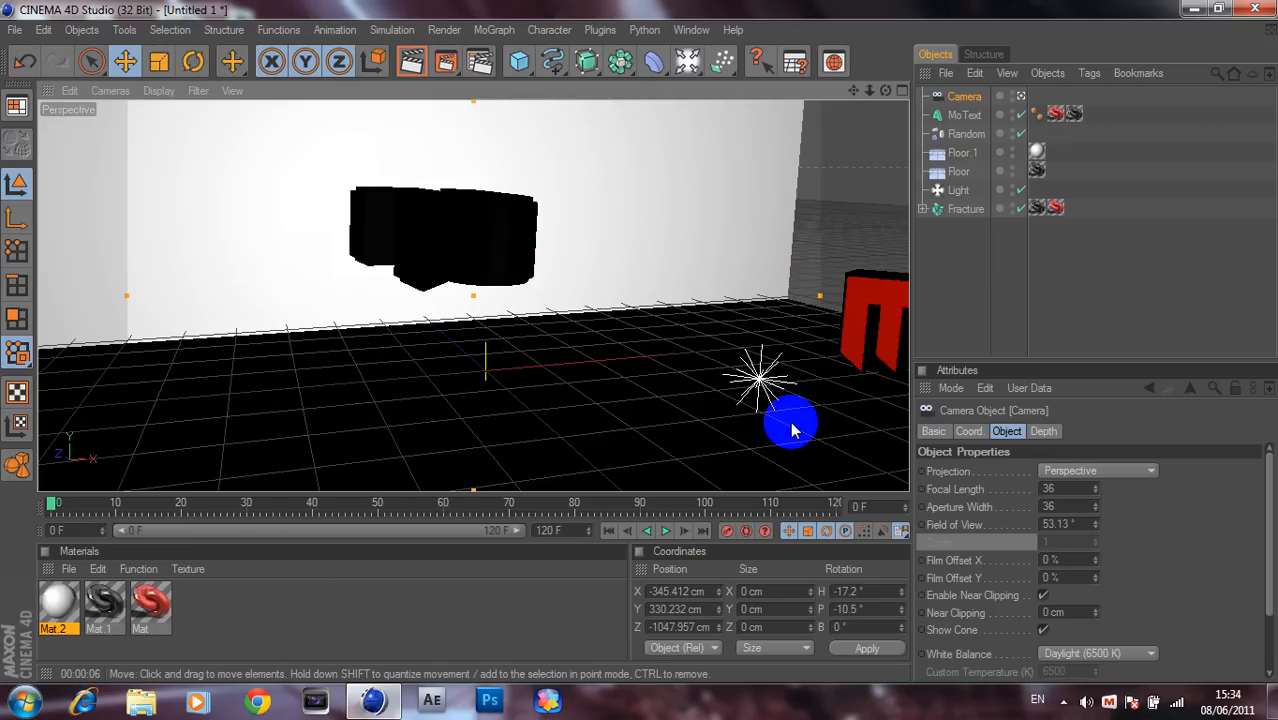
click(726, 531)
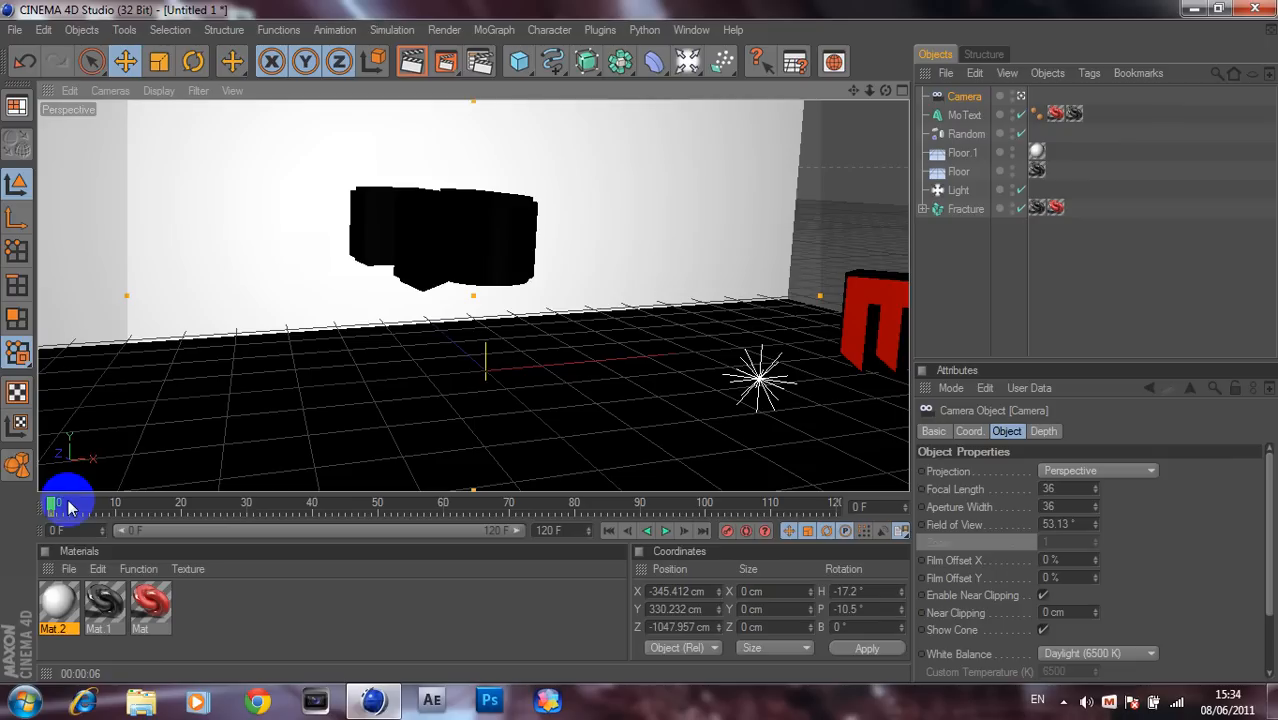
Go to frame 90 and turn the camera to face the KERBZY letters nearly head-on, at a heading of about -0.7° and pitch -10.1°
drag(53, 505, 641, 470)
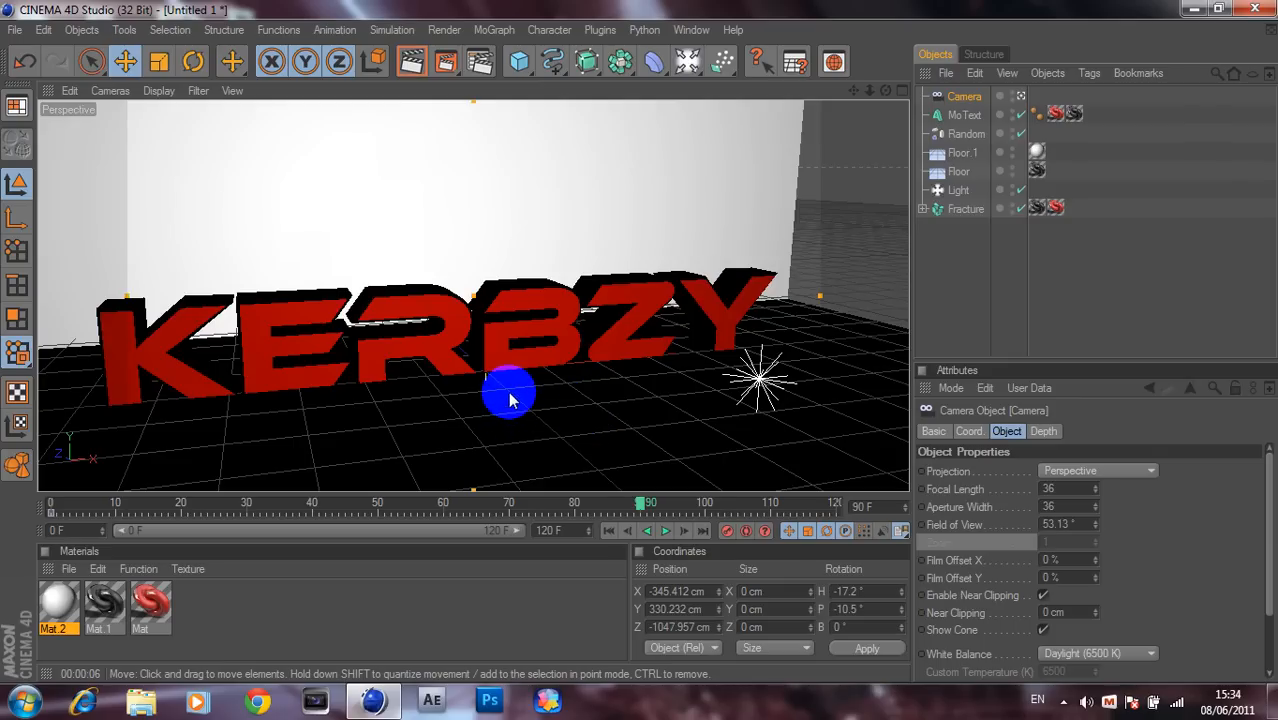
scroll(510, 400, up, 1)
alt+middle_drag(487, 373, 456, 335)
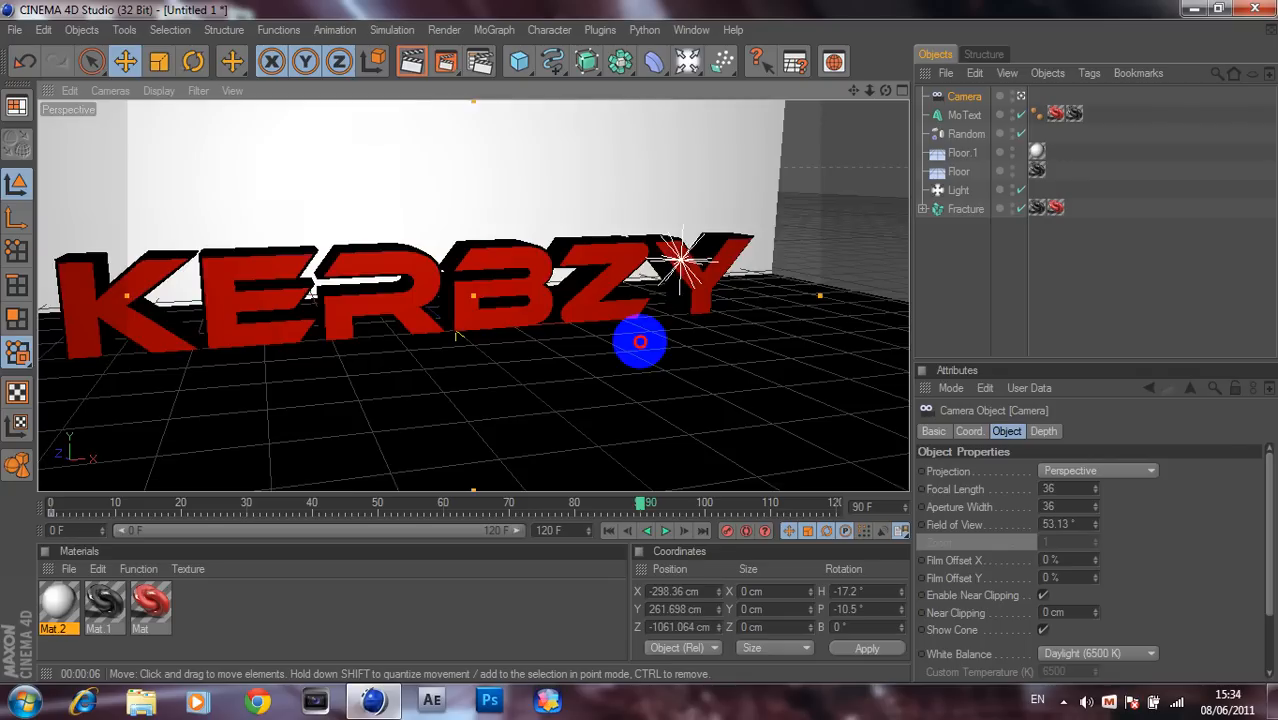
alt+middle_drag(640, 342, 510, 400)
alt+drag(381, 342, 577, 352)
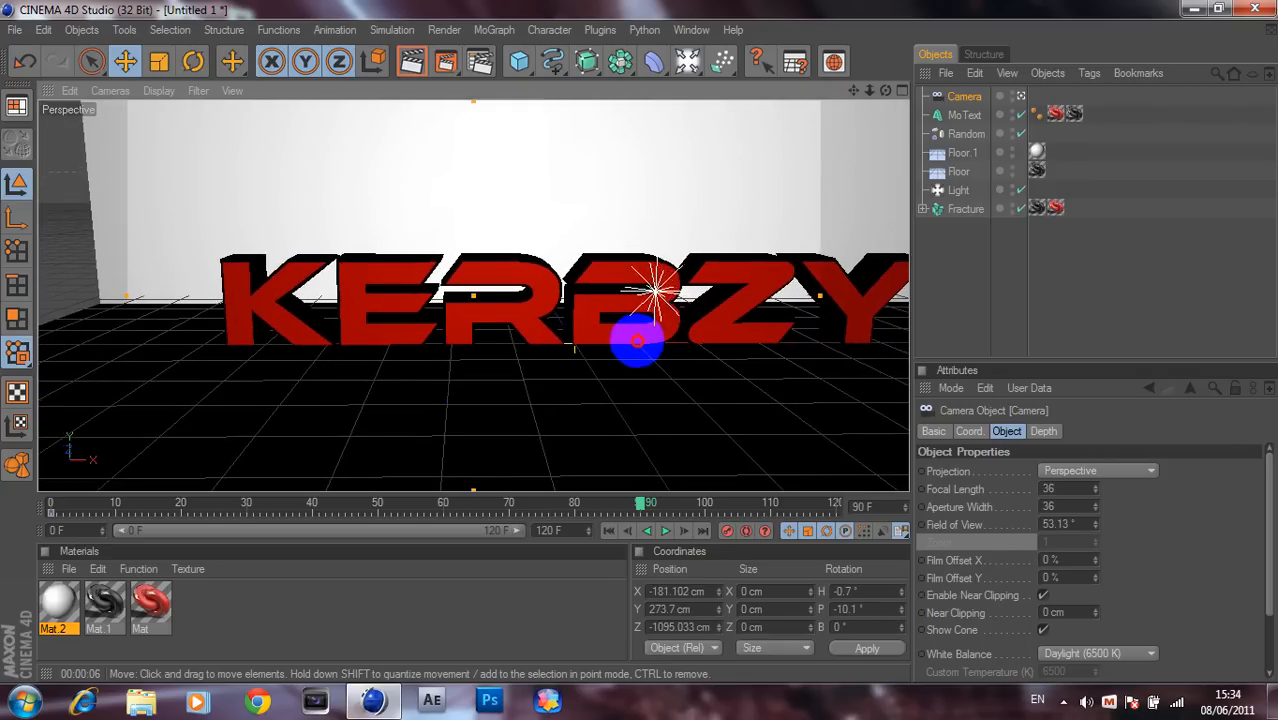
alt+middle_drag(637, 342, 559, 337)
alt+middle_drag(636, 343, 640, 342)
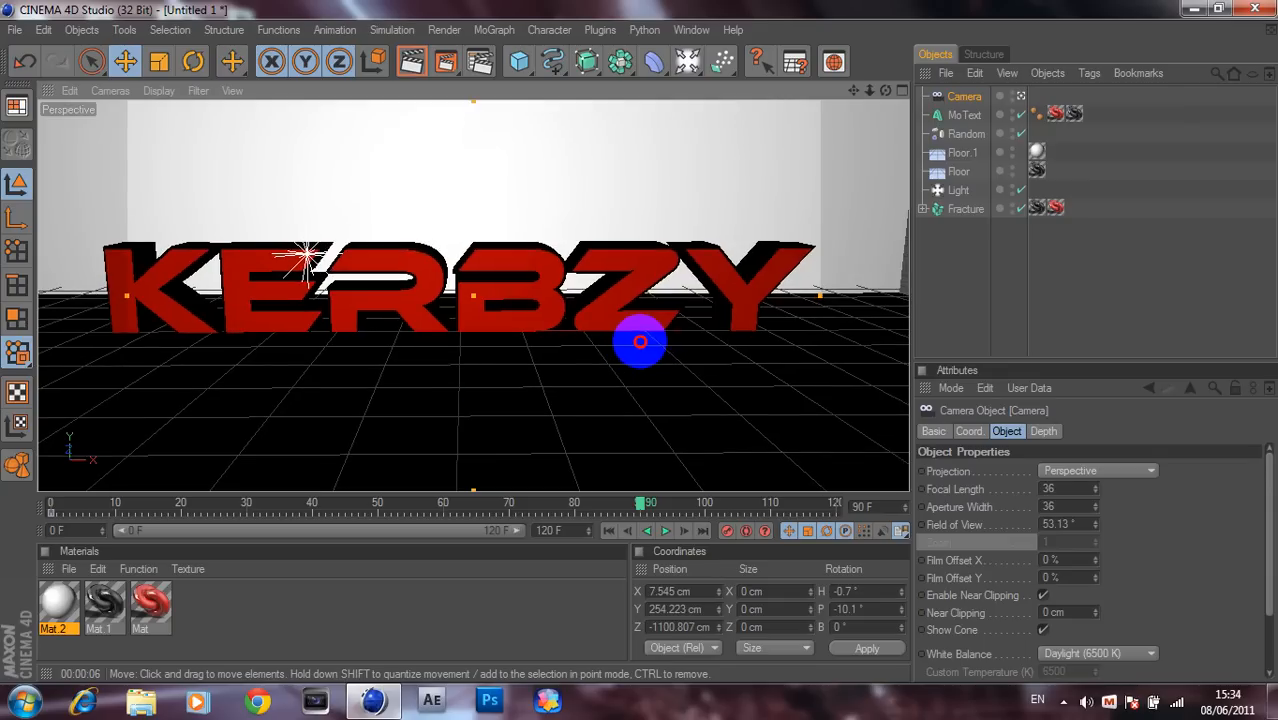
Adjust the camera to about X -19, Y 258, Z -1143 cm with a focal length of about 35.3, and keyframe it at frame 90
alt+right_drag(640, 342, 640, 342)
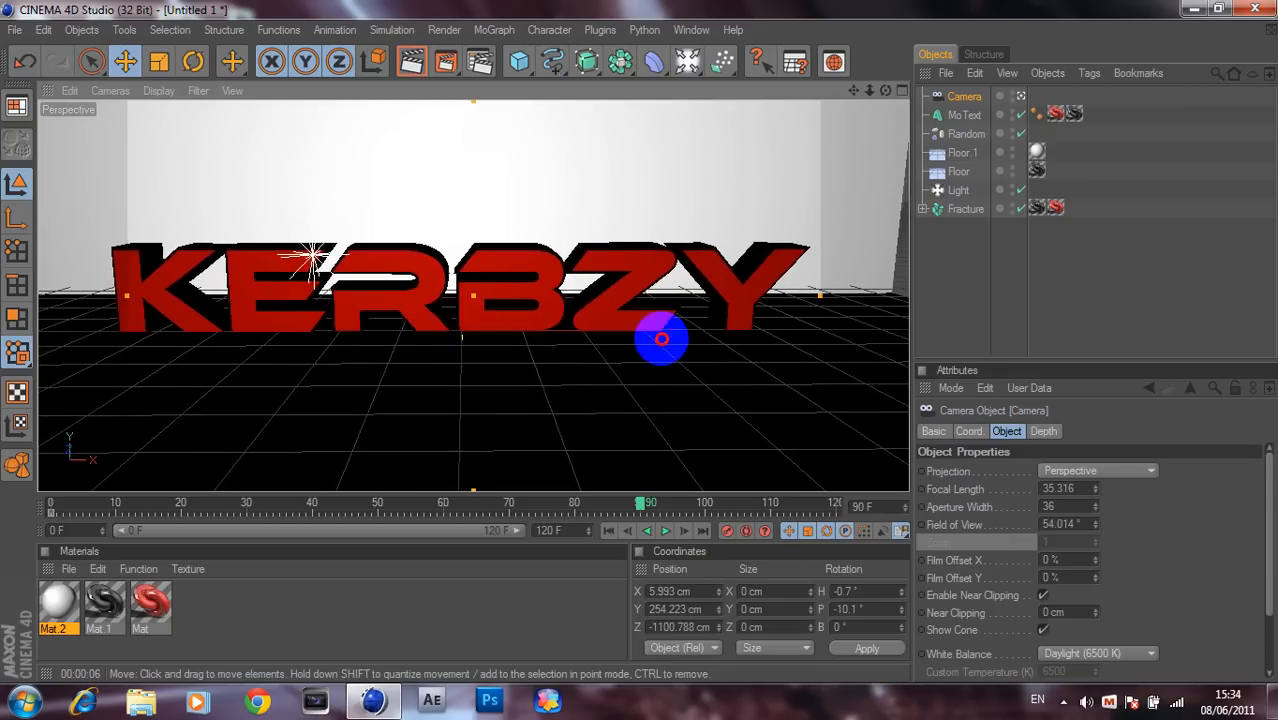
alt+middle_drag(661, 339, 640, 342)
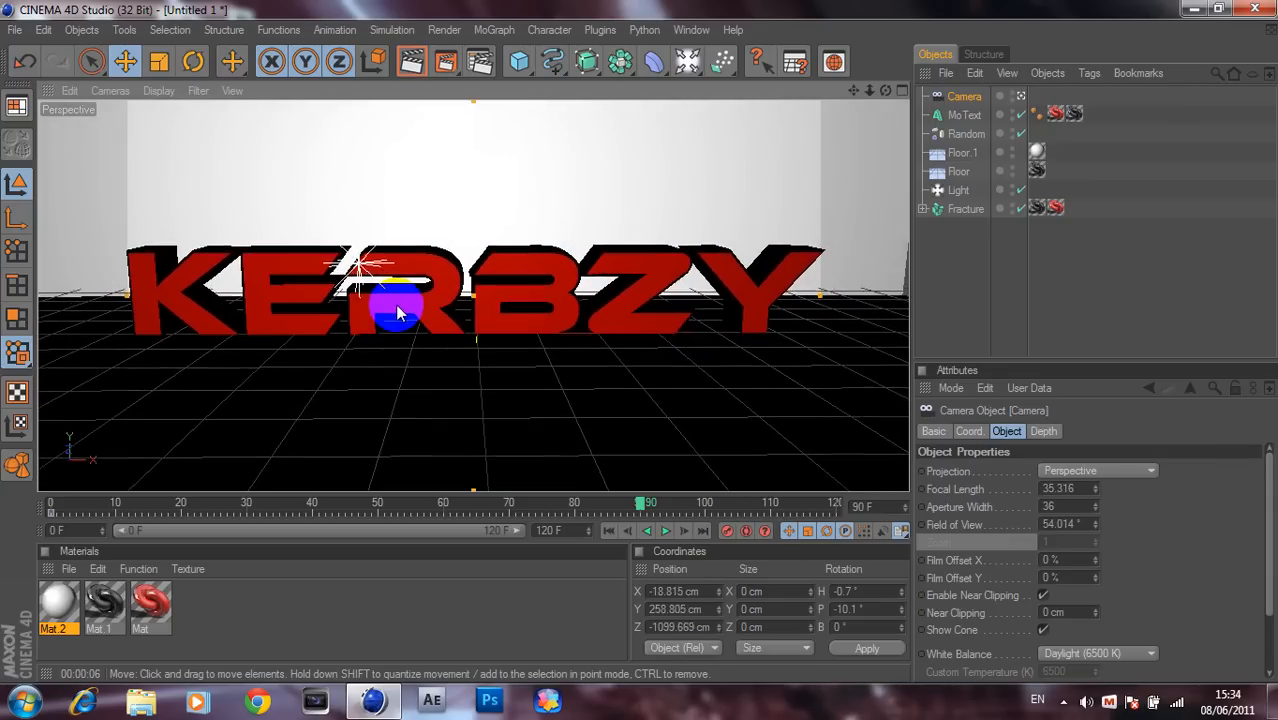
alt+right_drag(640, 342, 640, 342)
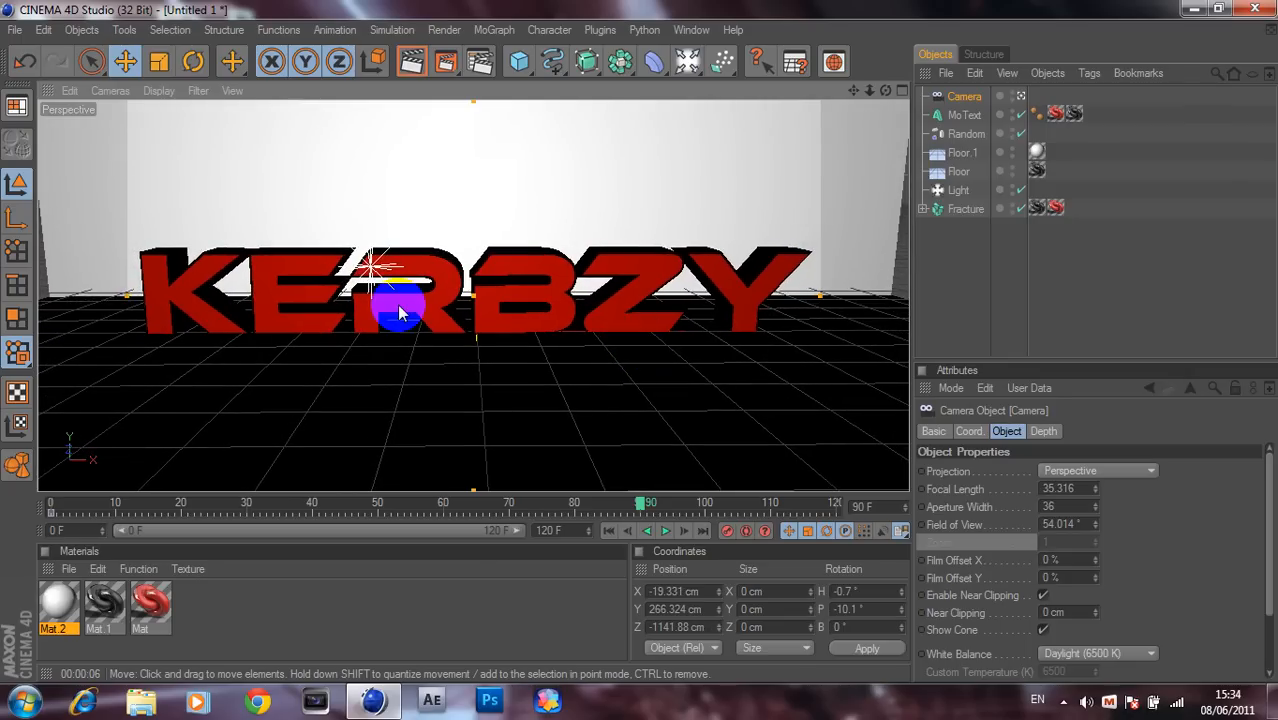
alt+middle_drag(640, 340, 640, 342)
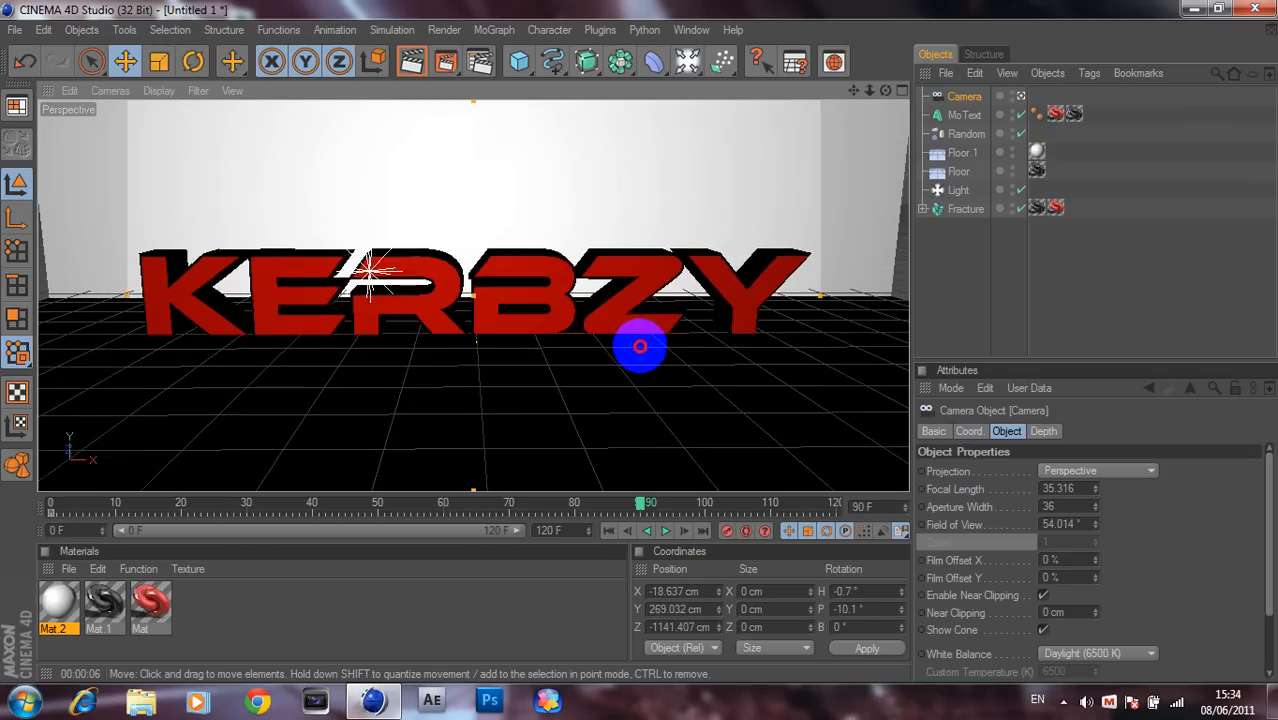
alt+middle_drag(404, 319, 404, 313)
click(729, 533)
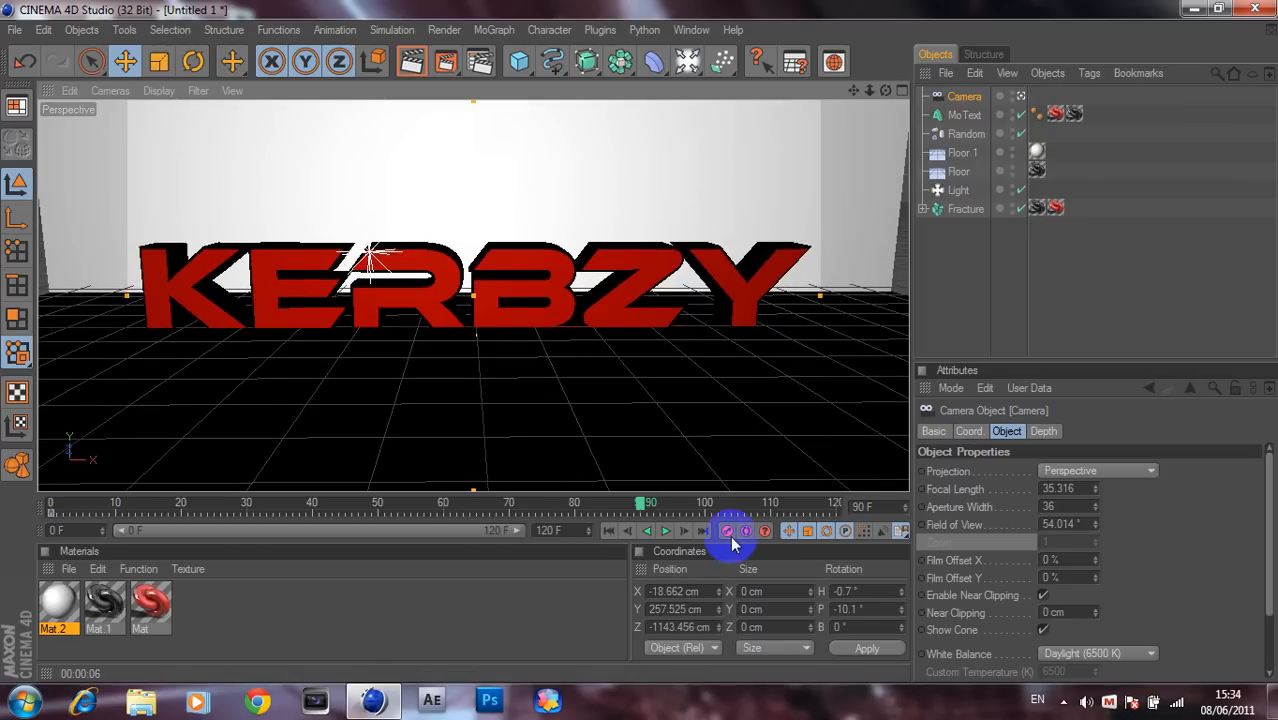
Play the animation from frame 0 to check the camera move
click(608, 530)
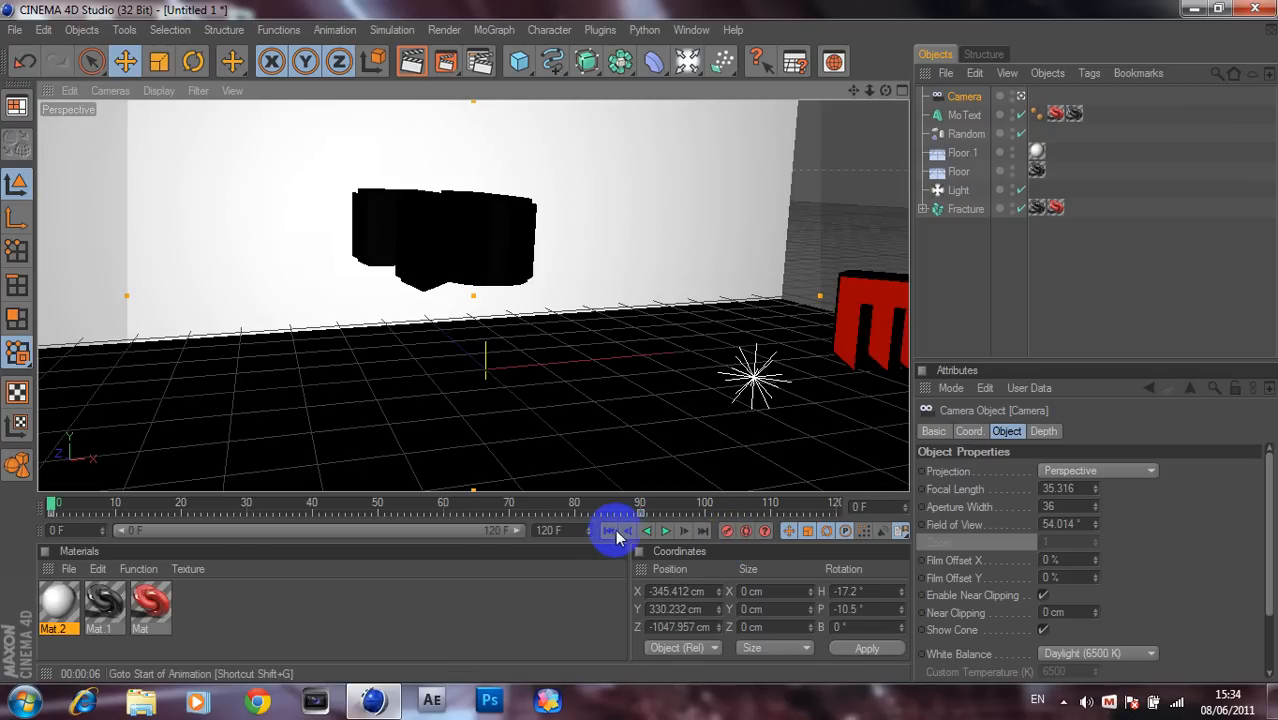
click(664, 531)
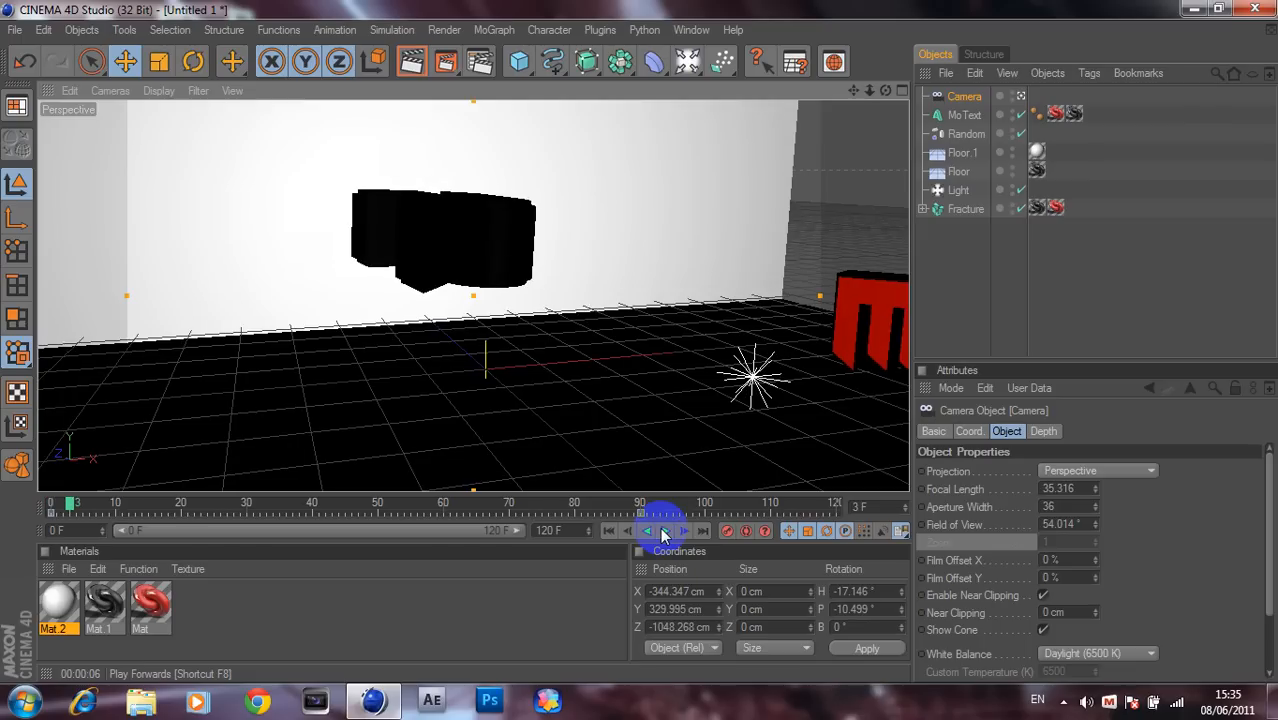
Extend the animation's end to frame 150 and stretch the timeline's preview range to frame 150
click(562, 530)
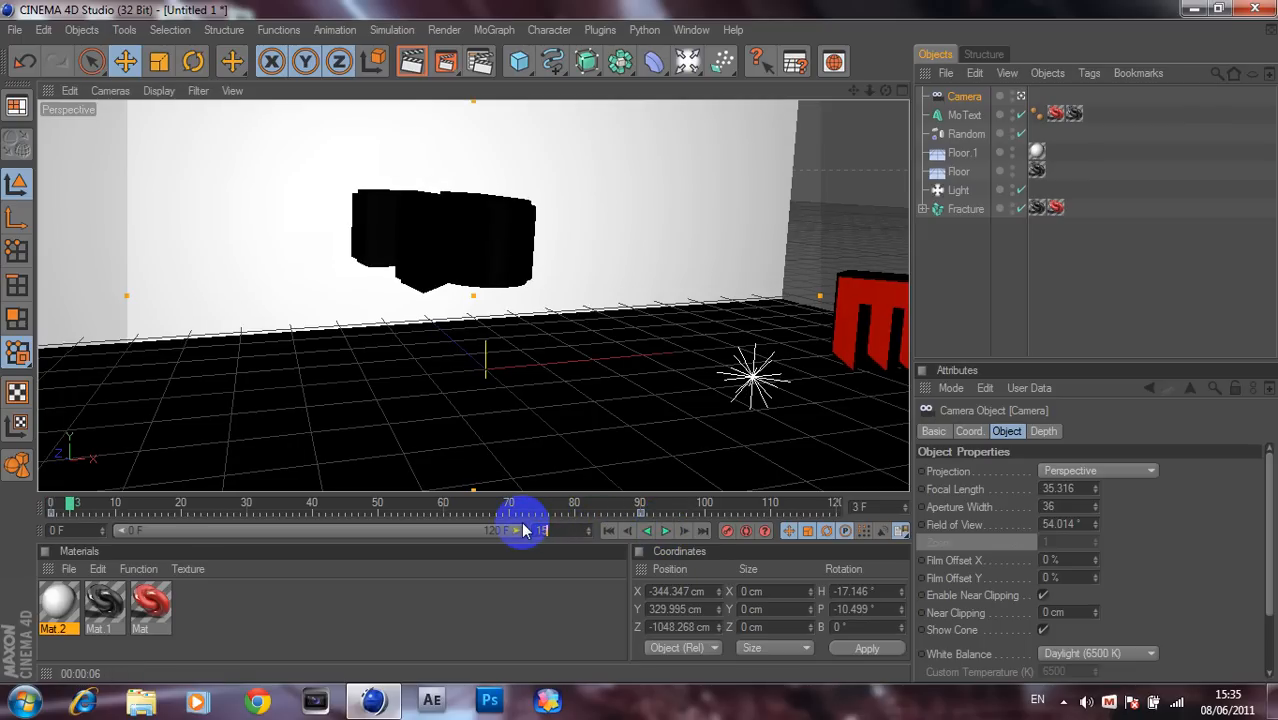
text(150 F)
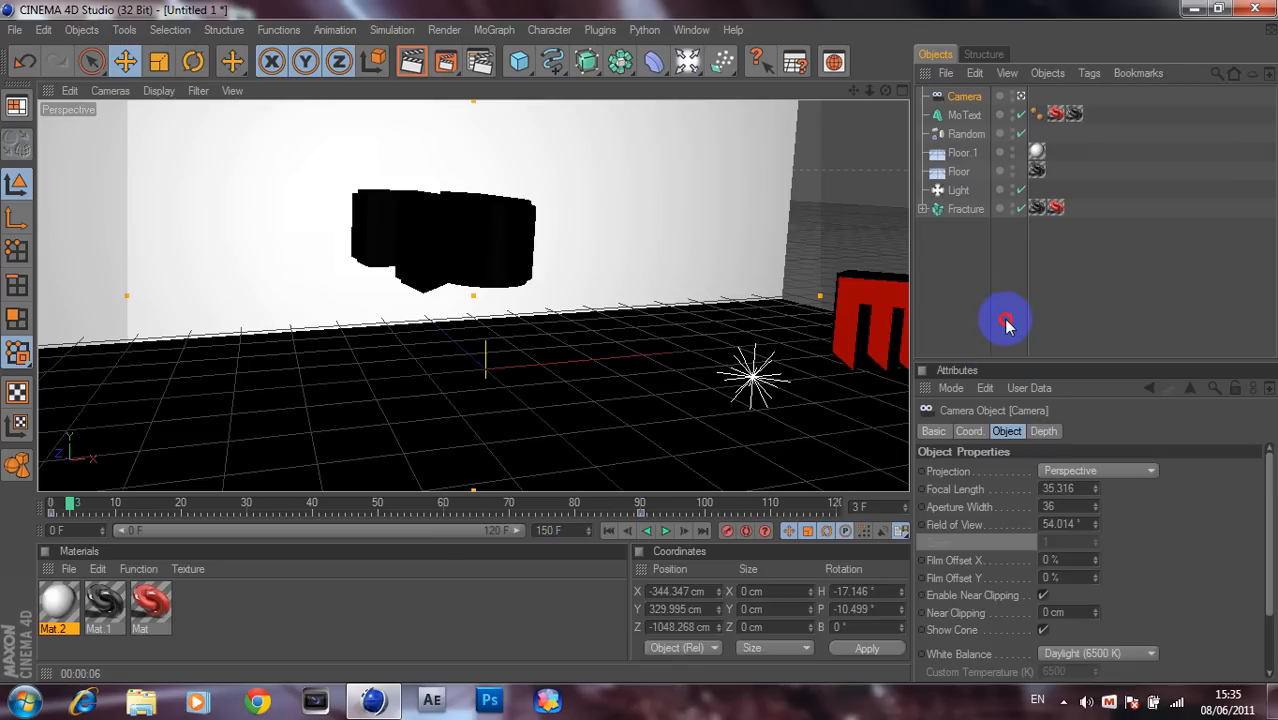
click(1003, 318)
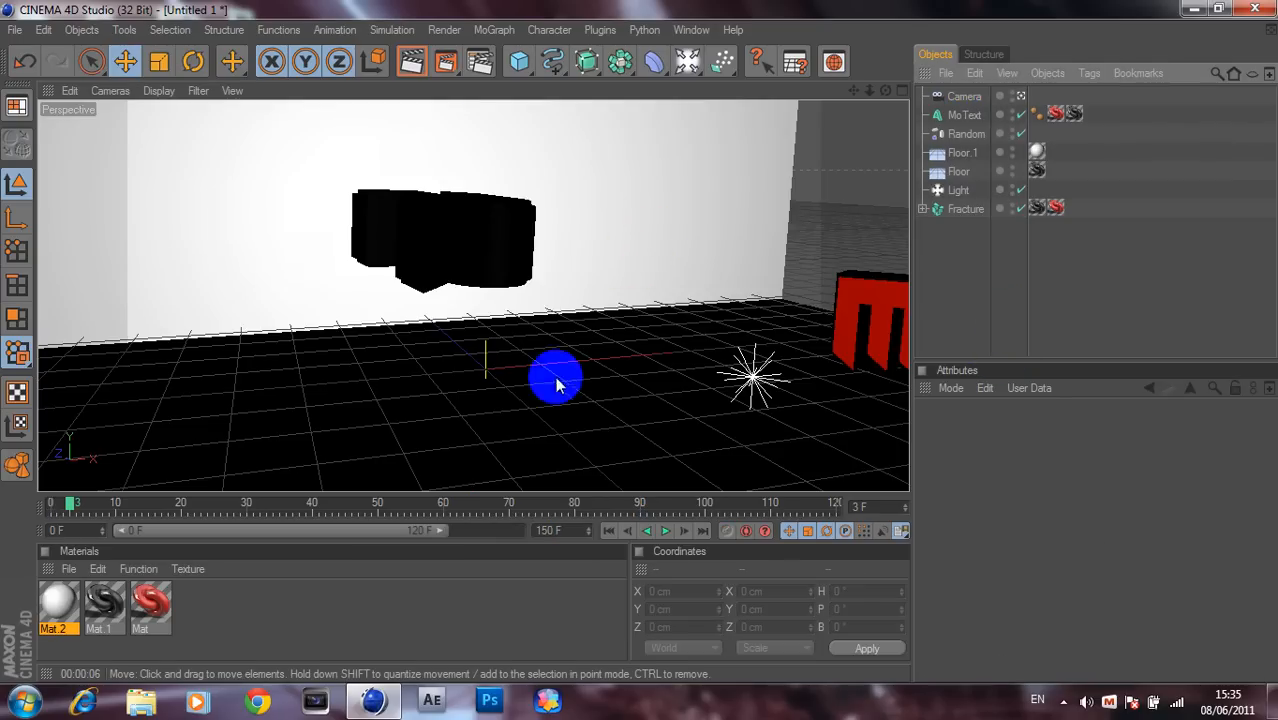
click(726, 511)
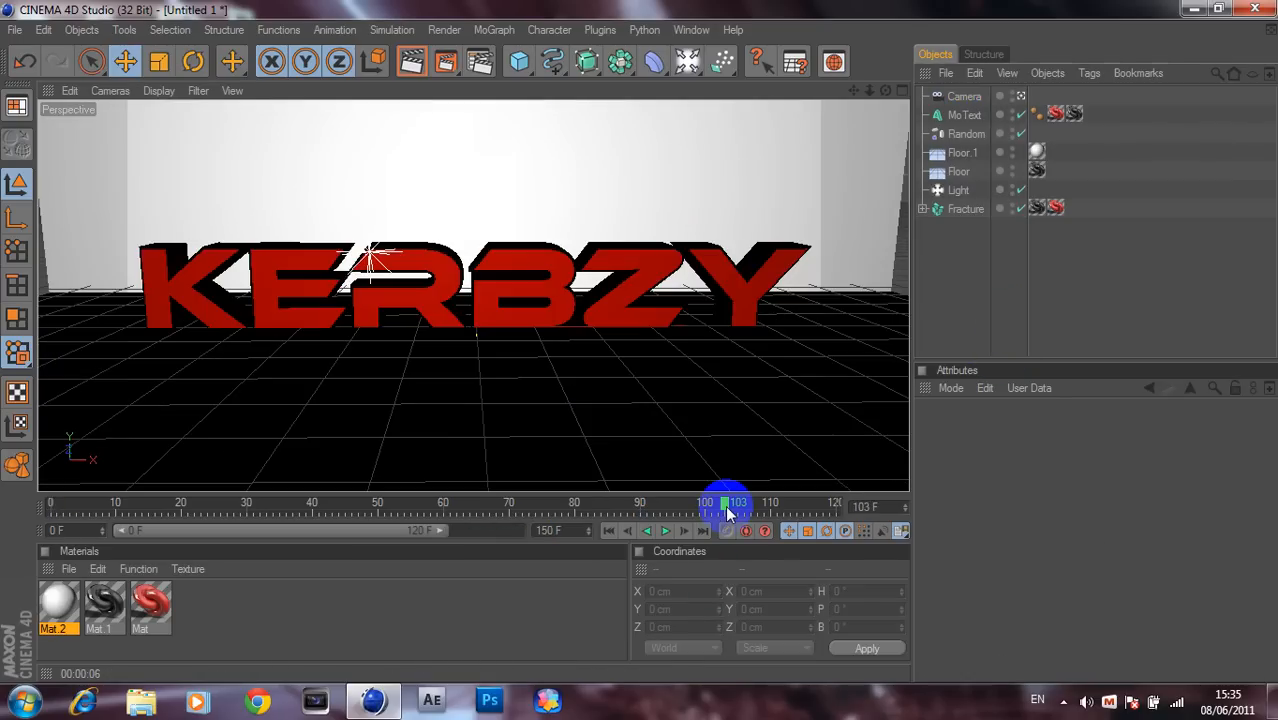
drag(726, 511, 793, 502)
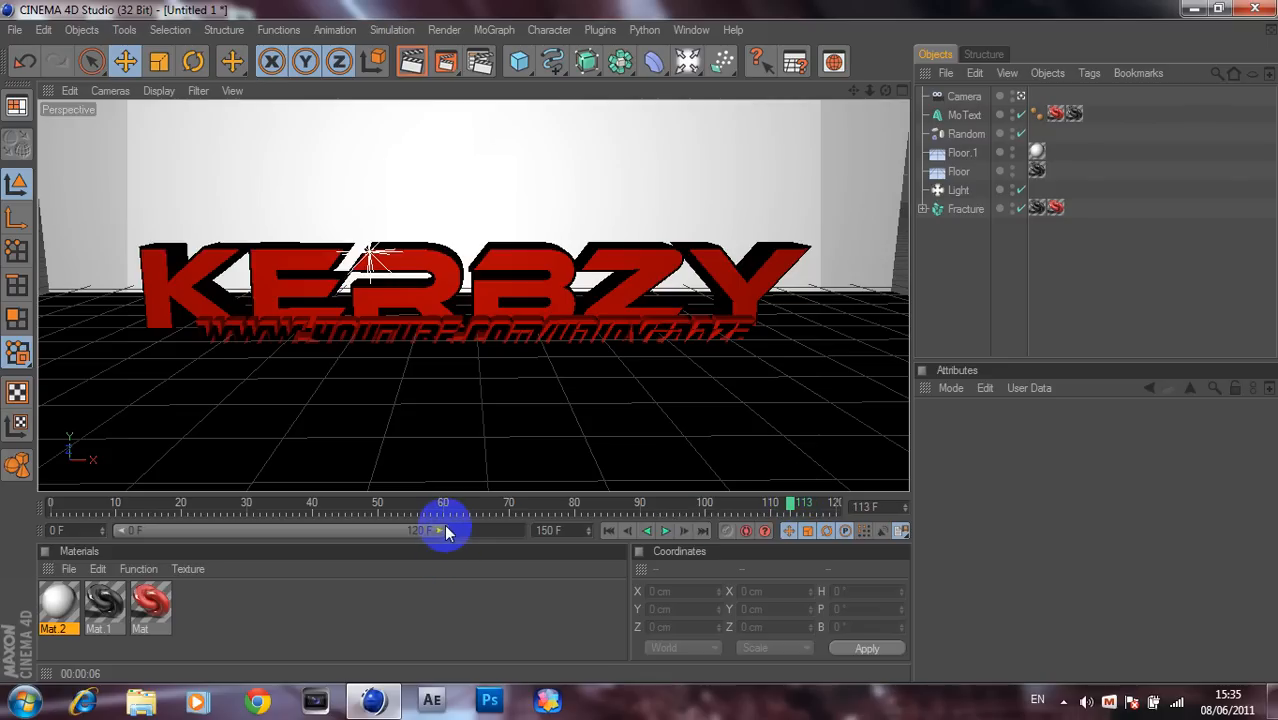
drag(441, 536, 519, 517)
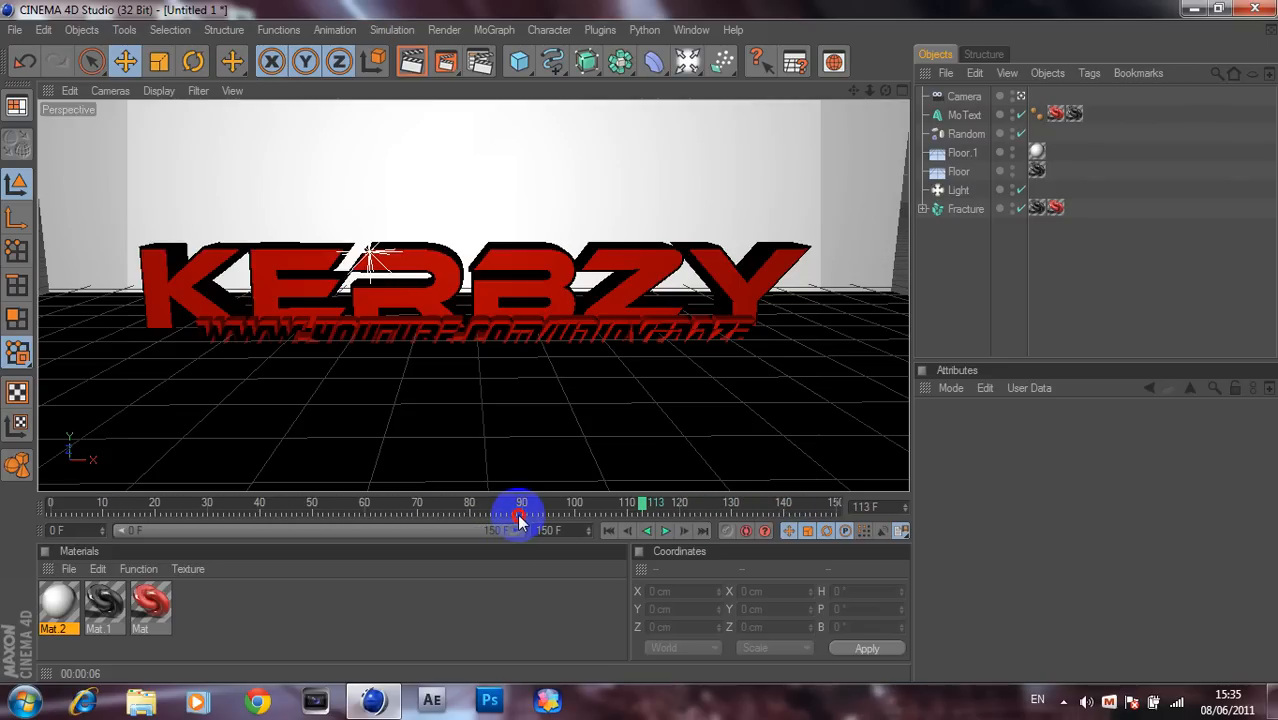
Go to frame 150 and render a preview of the camera view in the viewport
drag(642, 505, 845, 472)
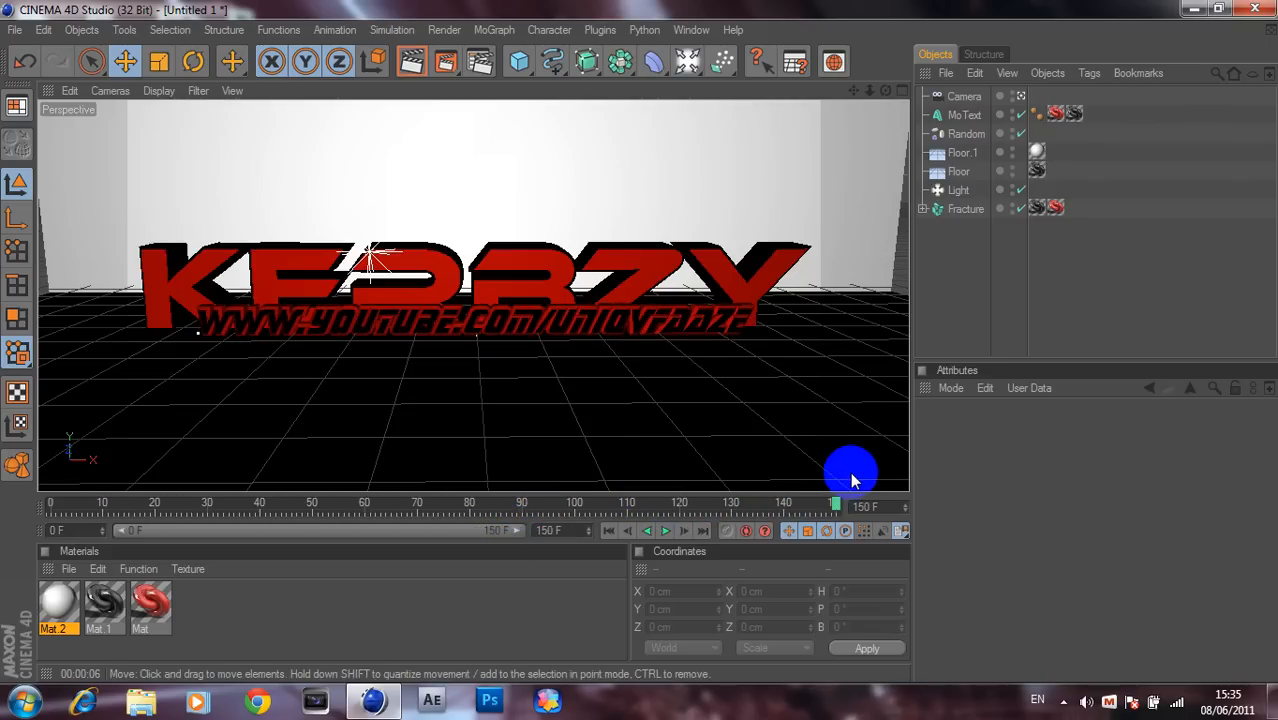
click(412, 62)
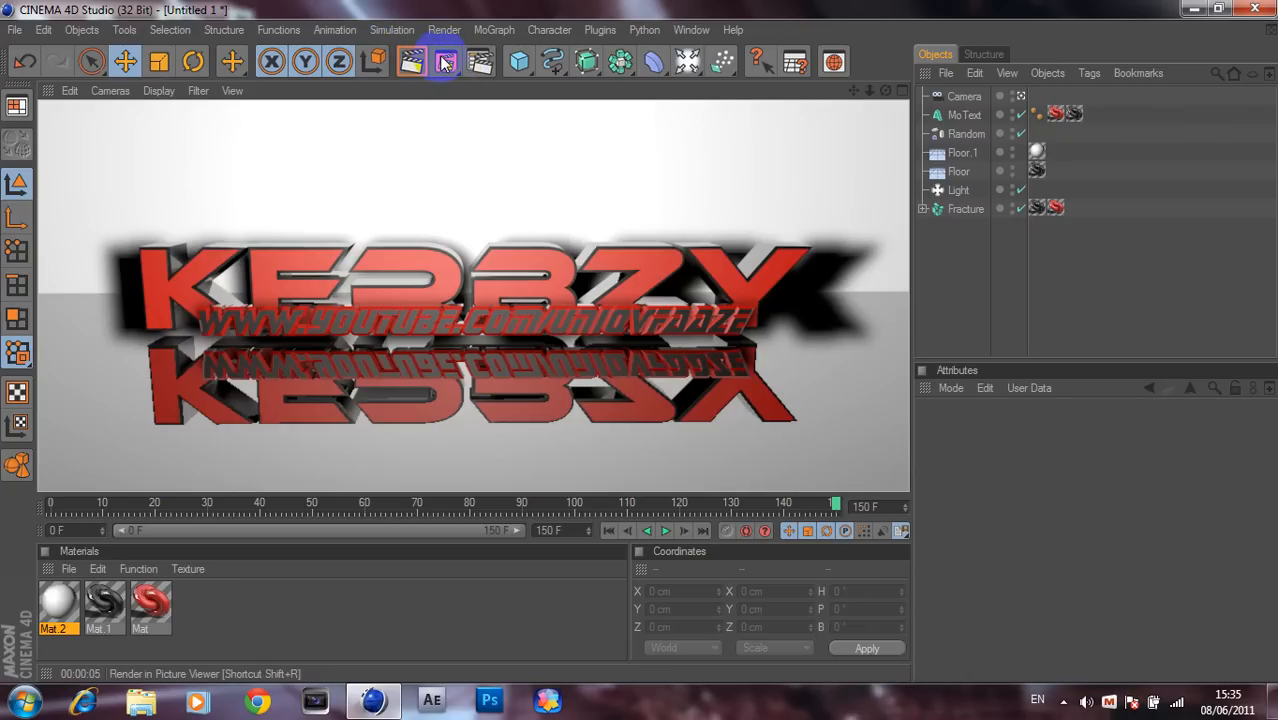
click(492, 30)
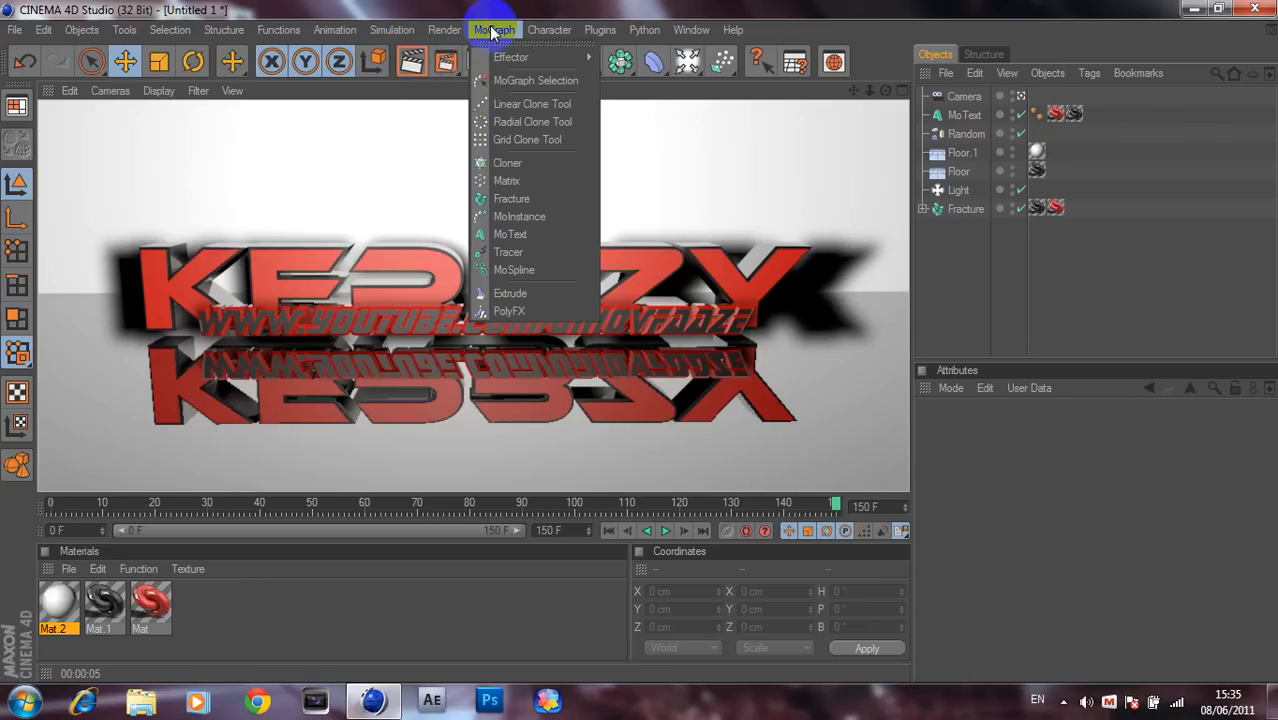
click(453, 69)
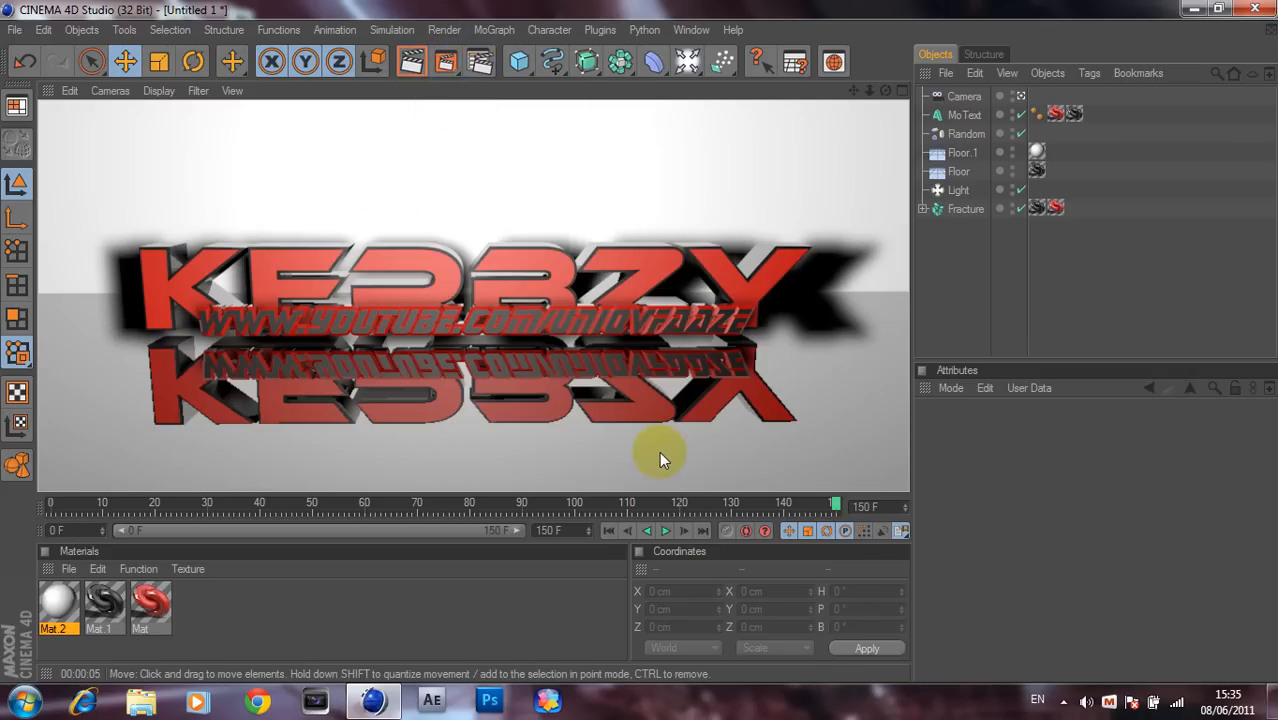
Minimize the Cinema 4D window to show the desktop
click(1191, 9)
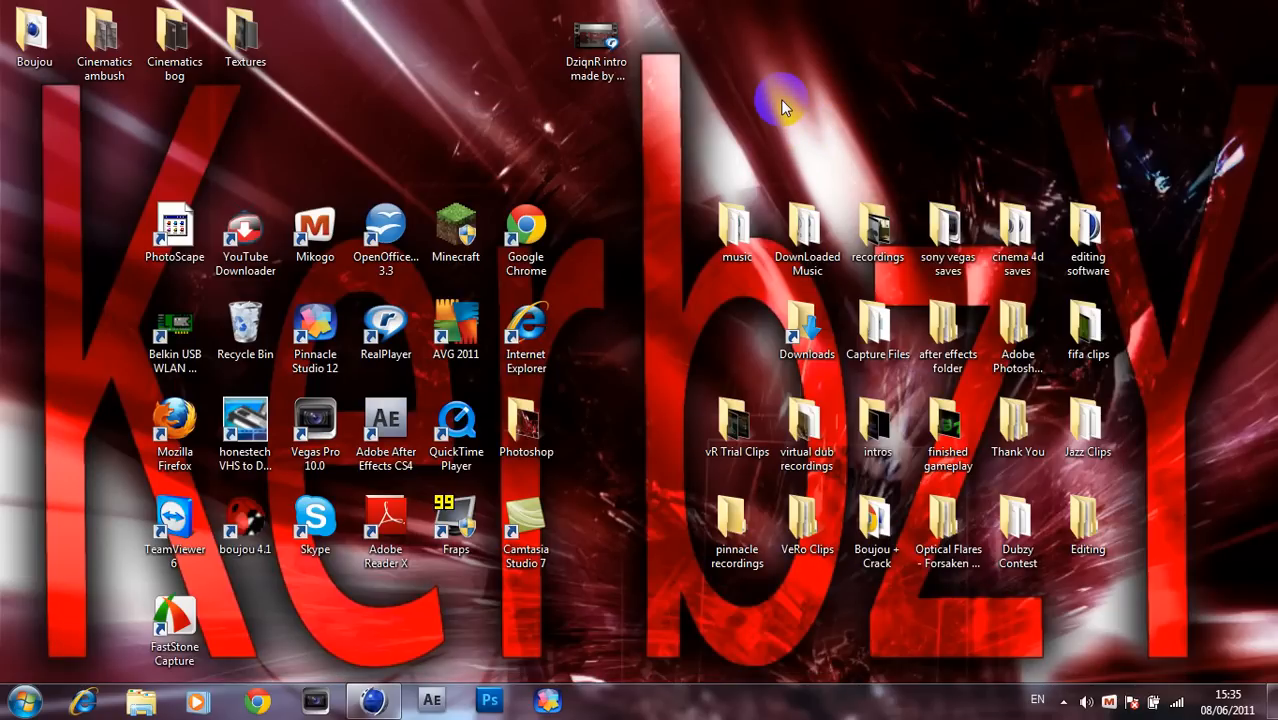